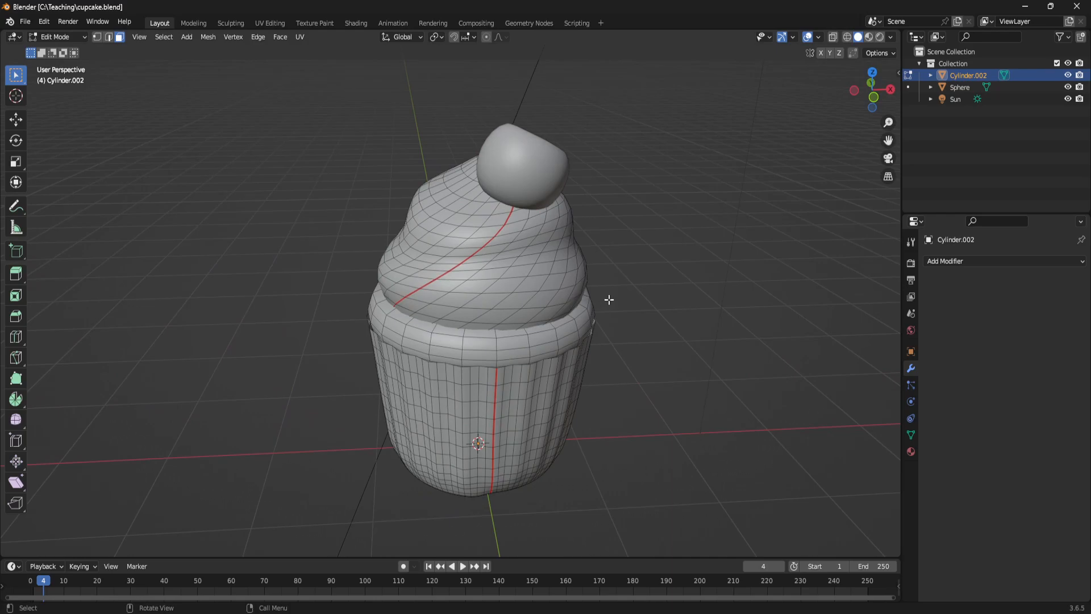
middle_click_drag(605, 313, 385, 217)
scroll(381, 244, "up", 2)
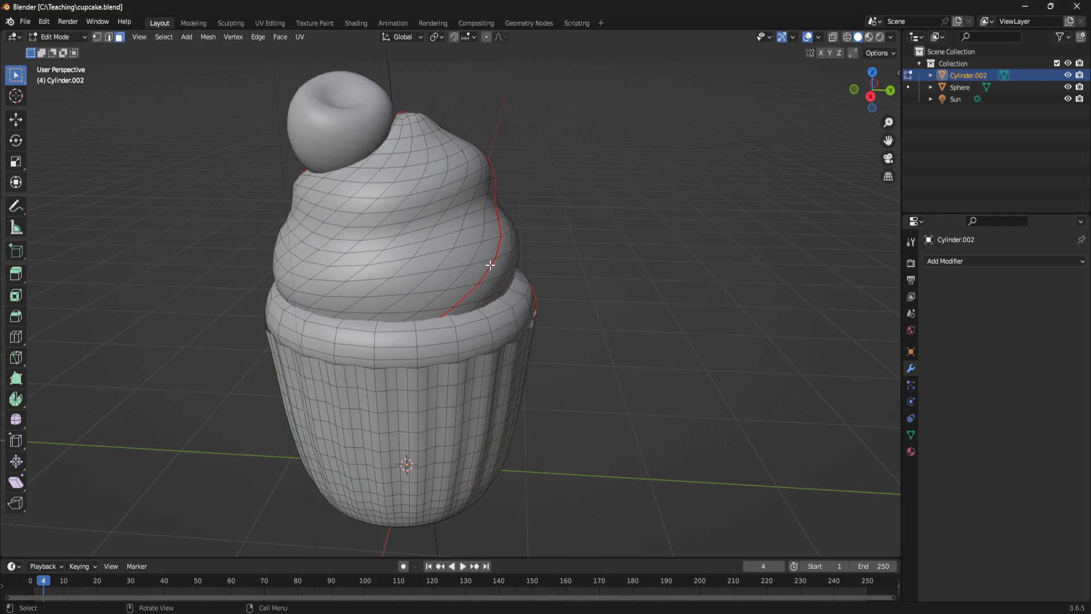
middle_click_drag(493, 262, 544, 275, "shift")
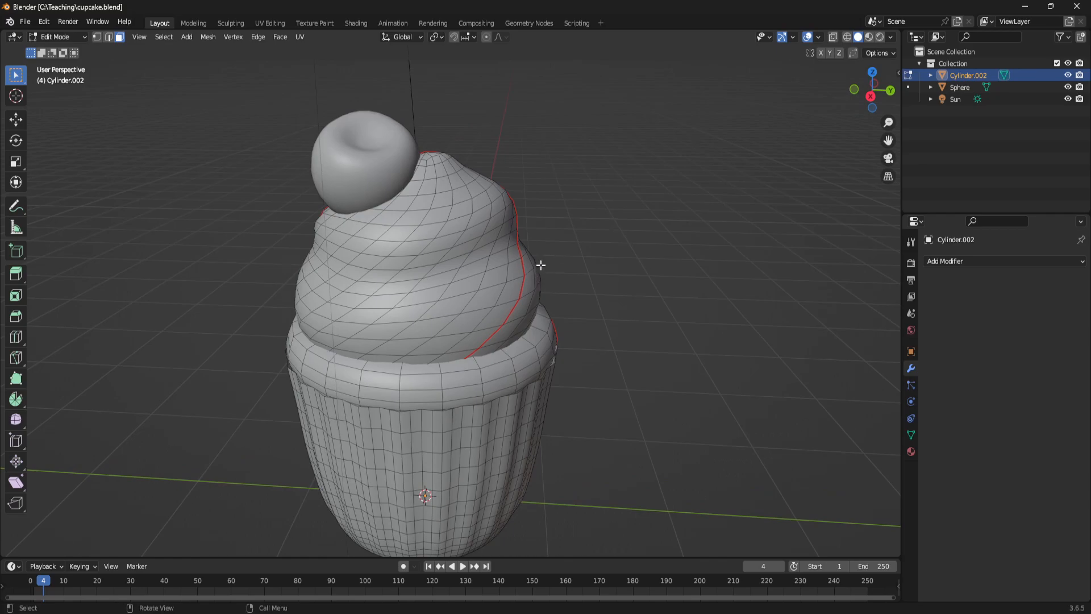
middle_click_drag(576, 297, 744, 293)
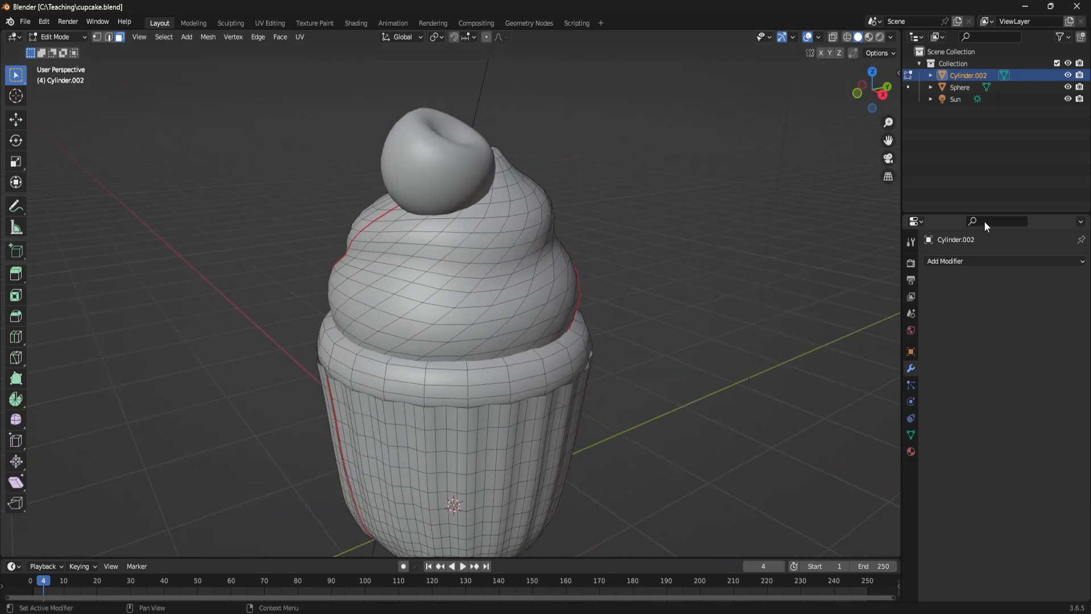
- Try a Simple Deform twist about the Z axis on the cupcake and remove the modifier
left_click(985, 261)
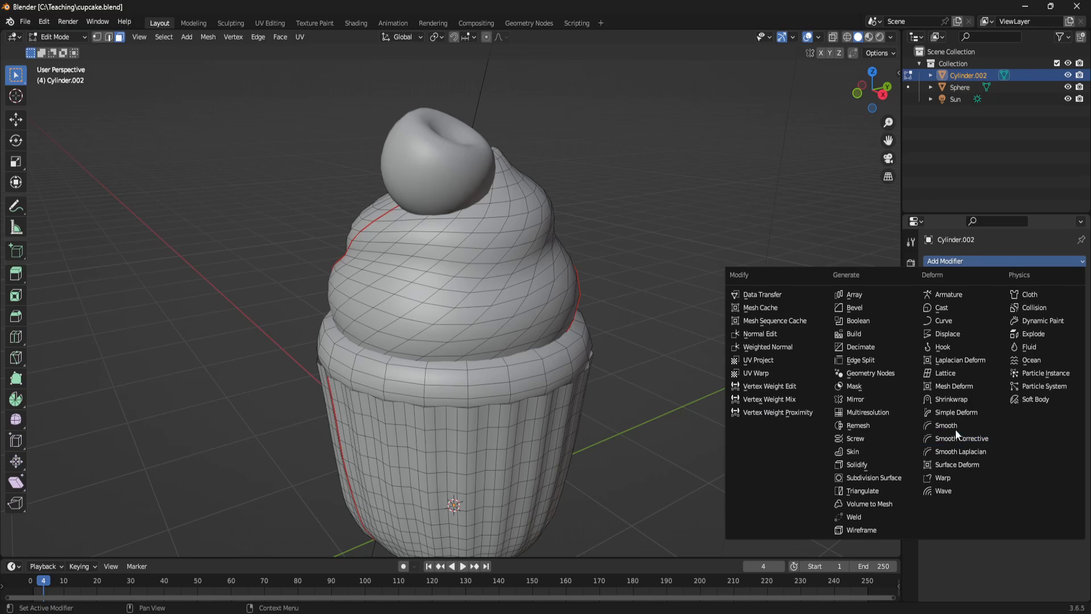
left_click(958, 411)
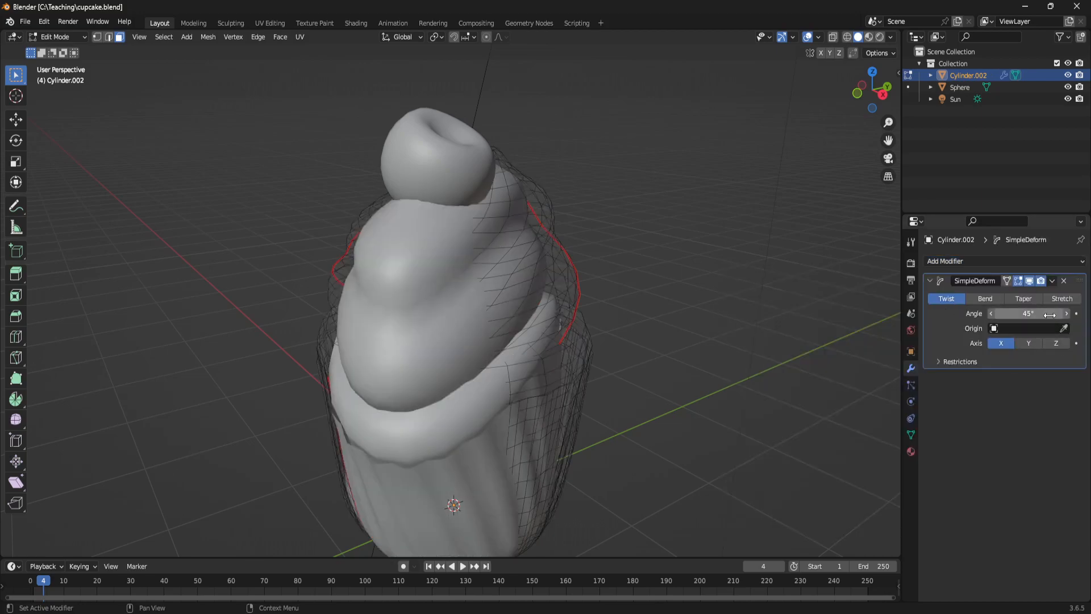
left_click(1050, 343)
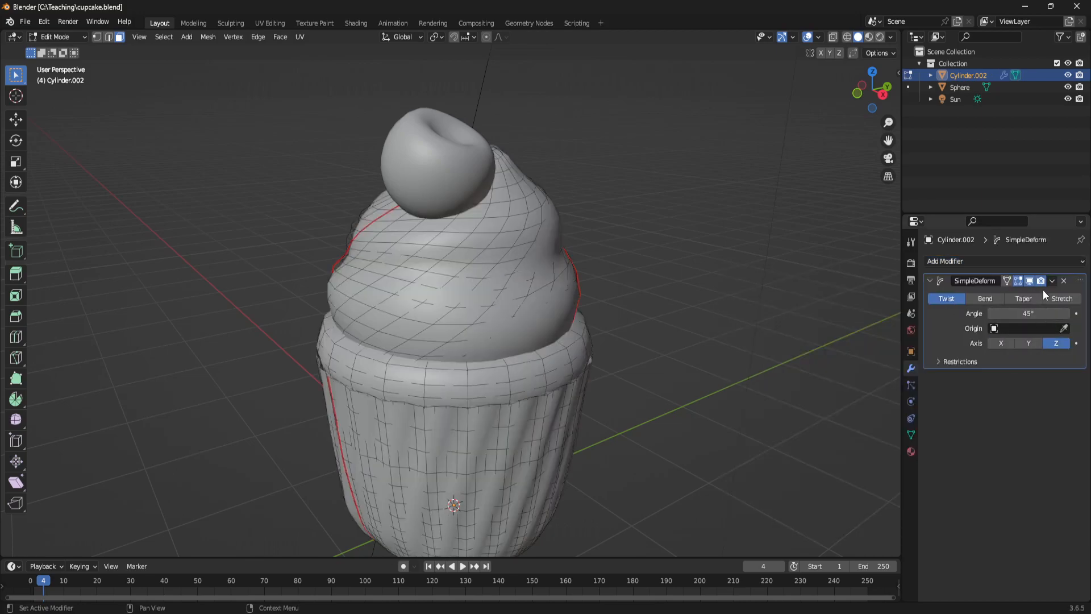
left_click(1064, 280)
- Hide the Sphere object and switch to the UV Editing workspace with a wider UV editor
middle_click_drag(414, 326, 376, 326)
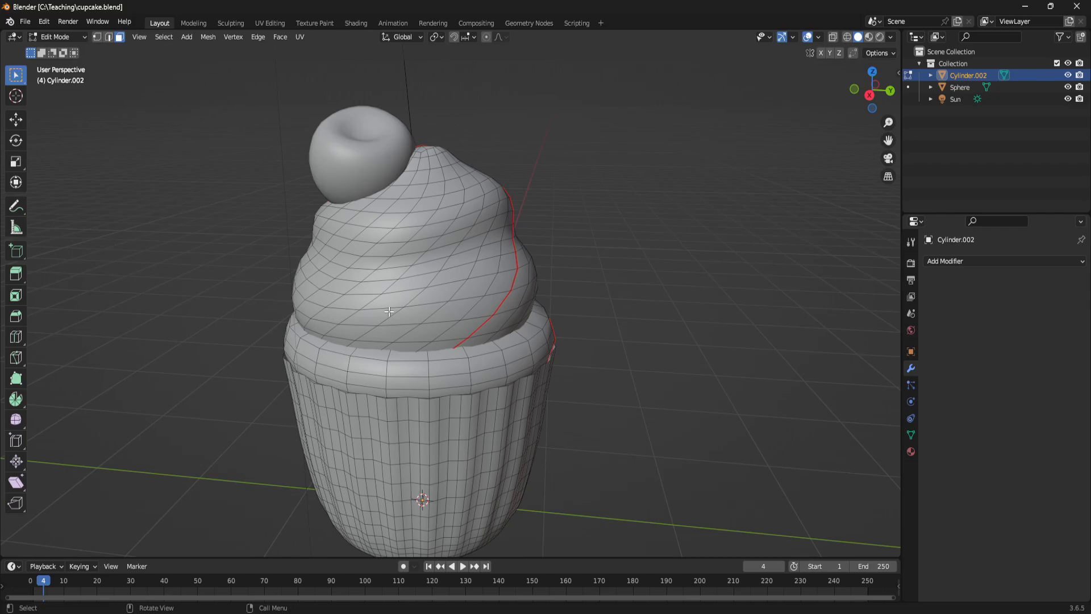
middle_click_drag(428, 287, 509, 308)
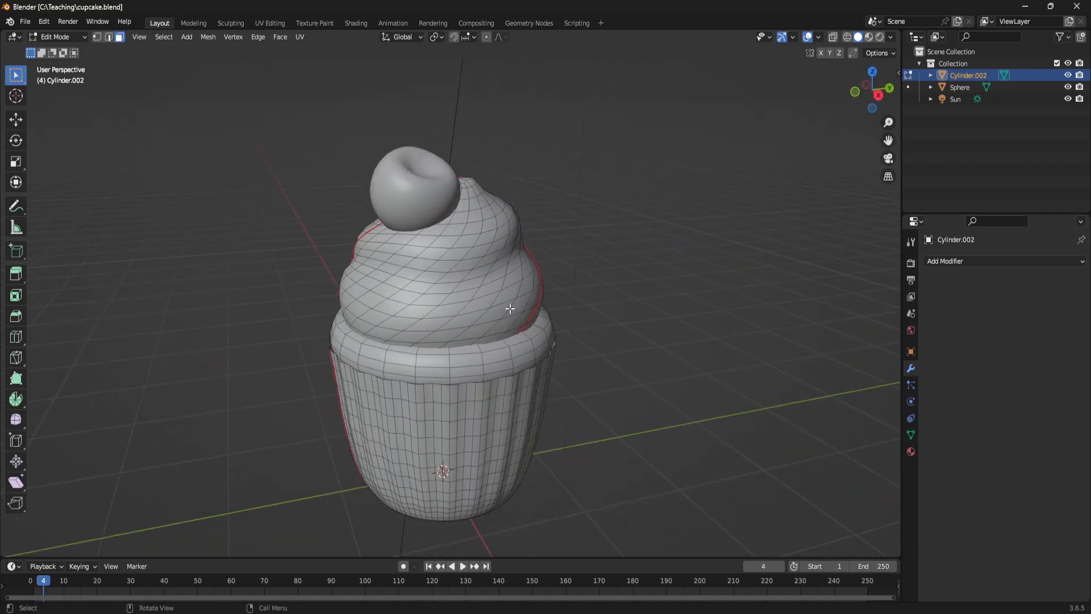
middle_click_drag(441, 302, 653, 255)
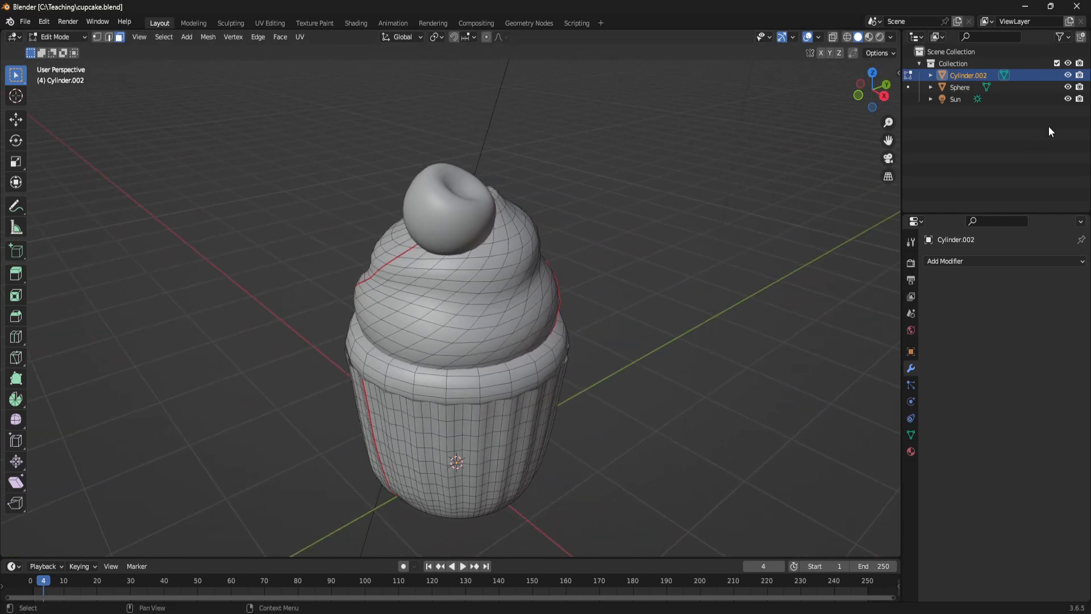
left_click(1067, 88)
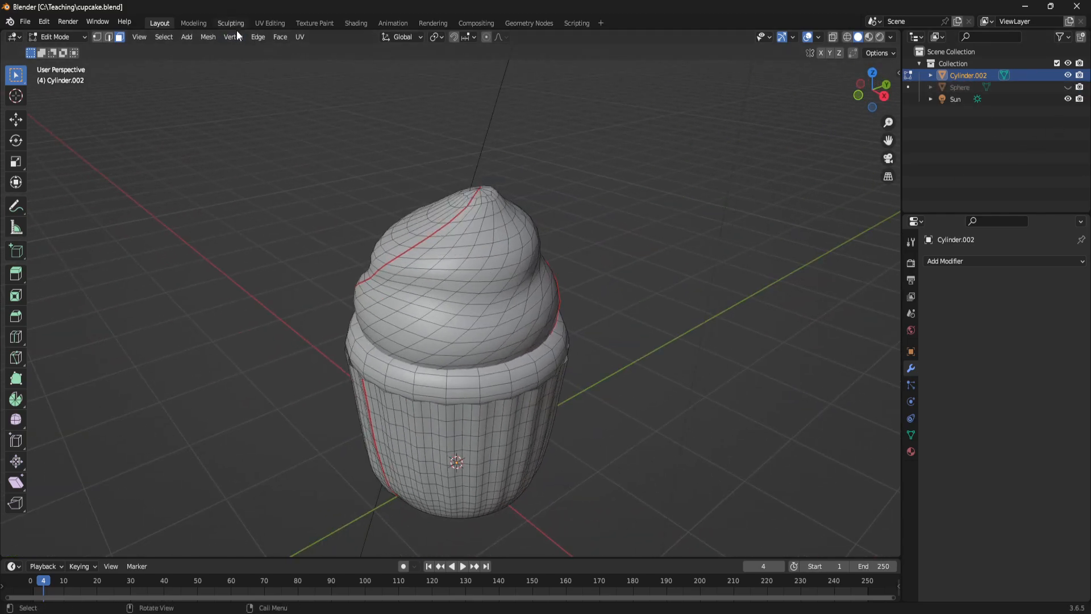
left_click(270, 23)
middle_click_drag(525, 334, 579, 346)
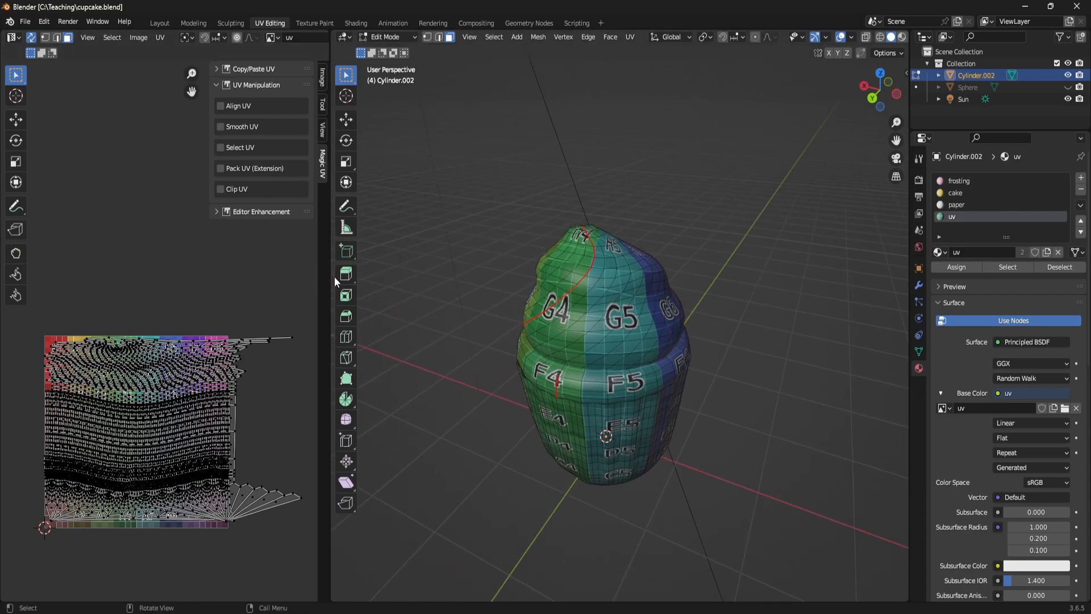
left_click_drag(329, 276, 365, 279)
- Select parts of the existing UV layout to examine how they map onto the cupcake
middle_click_drag(831, 480, 520, 348)
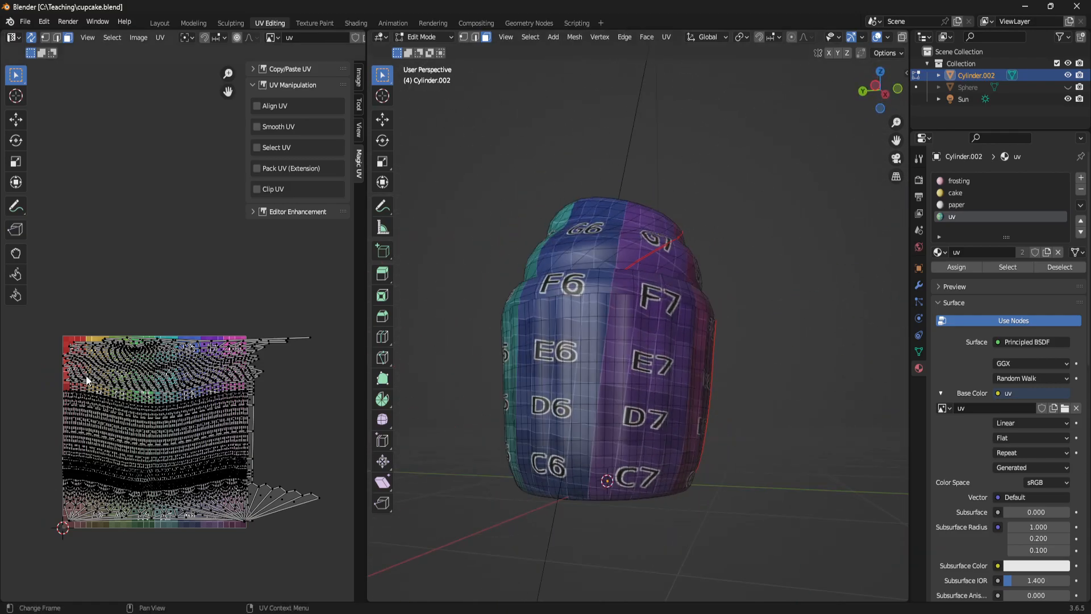
middle_click_drag(151, 404, 168, 363)
left_click_drag(164, 357, 259, 470)
middle_click_drag(664, 399, 563, 478)
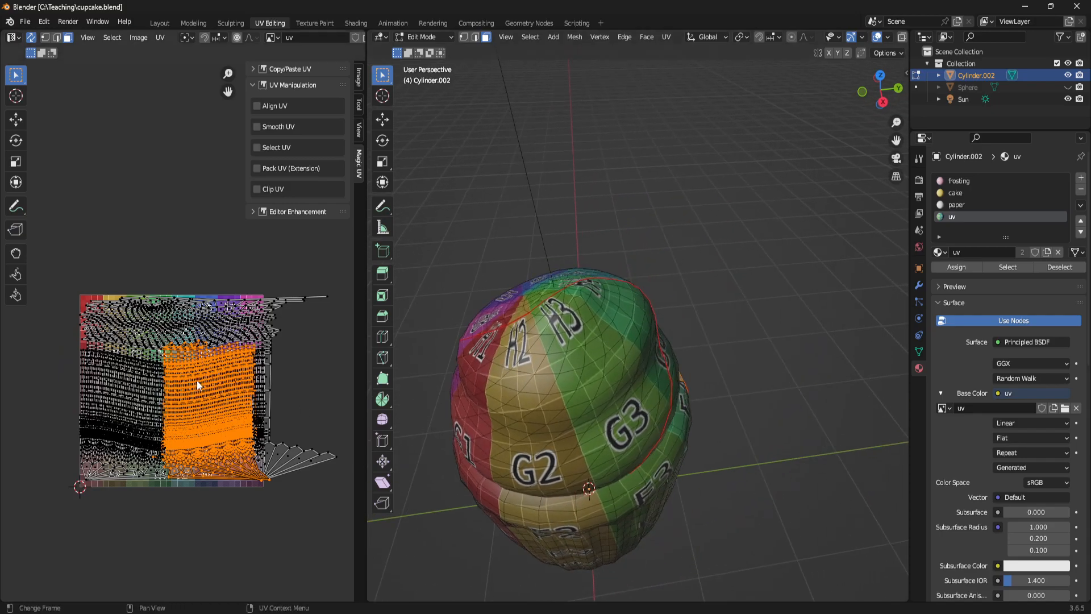
left_click_drag(47, 279, 338, 550)
middle_click_drag(636, 500, 629, 474)
- Try selecting the linked geometry from a single frosting face, and clear the selection
left_click(602, 397)
middle_click_drag(602, 397, 634, 360)
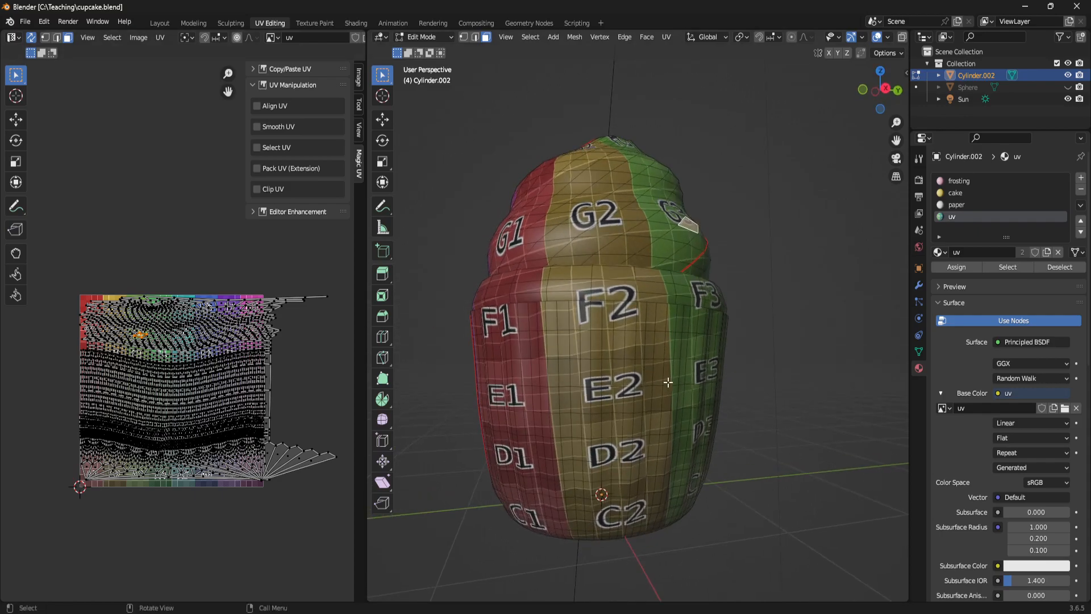
key("ctrl+l")
middle_click_drag(668, 384, 773, 315)
left_click(773, 315)
- Select the triangular faces surrounding the centre point of the cupcake's underside
left_click(572, 332)
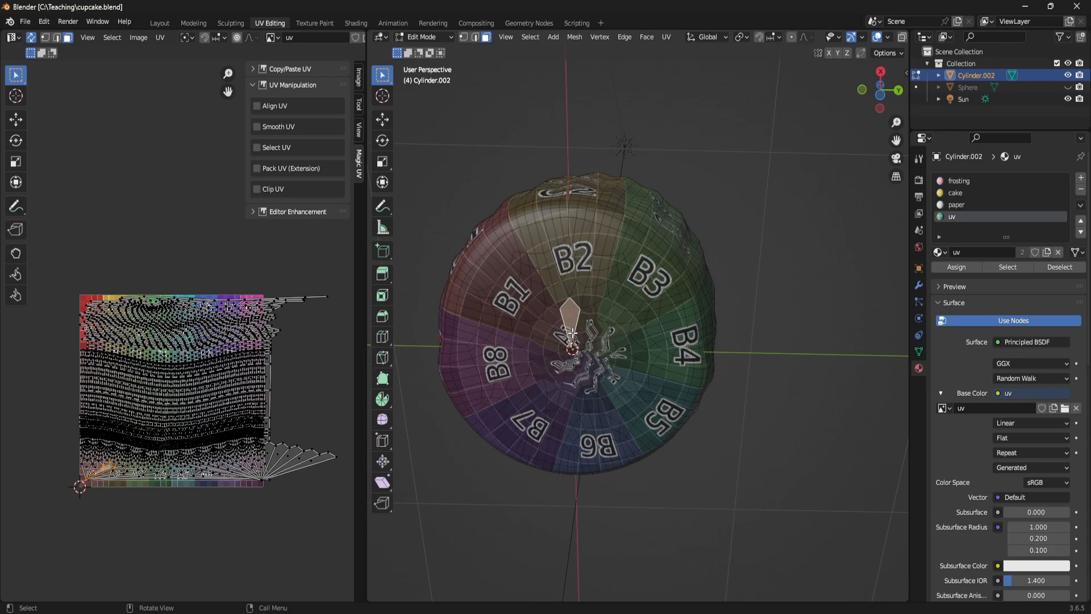
left_click(594, 318, "shift")
left_click(603, 335, "shift")
left_click(607, 348, "shift")
left_click(588, 375, "shift")
left_click(567, 380, "shift")
left_click(573, 389, "shift")
left_click(555, 365, "shift")
left_click(548, 351, "shift")
left_click(536, 371, "shift")
left_click(546, 335, "shift")
left_click(554, 325, "shift")
- Grow the face selection outward until it covers the whole flat underside of the cupcake
middle_click_drag(655, 335, 624, 366)
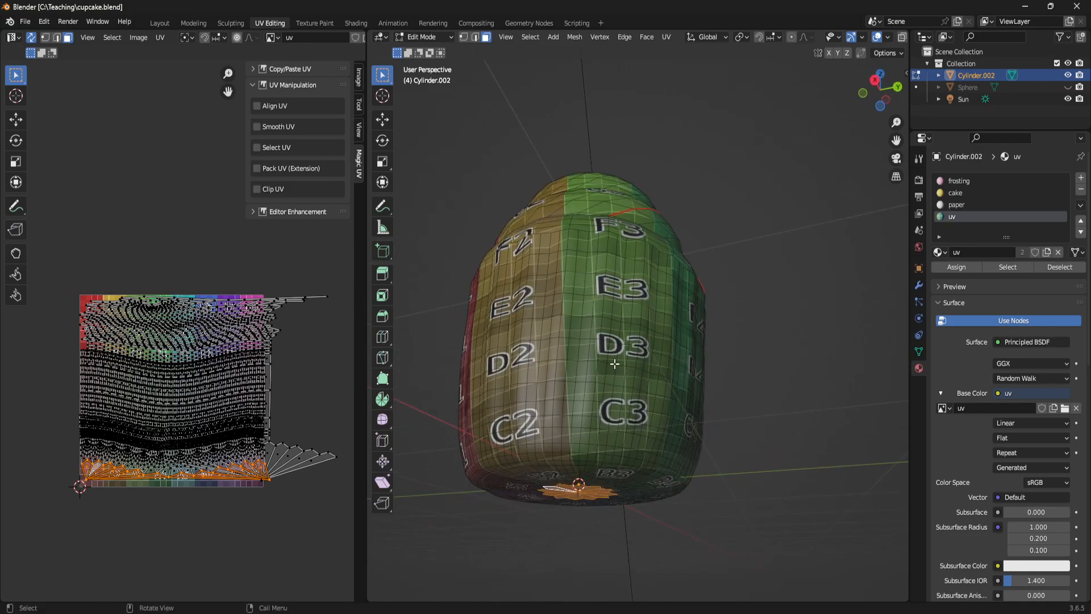
key("ctrl+KP_Add")
key("ctrl+KP_Add")
key("ctrl+KP_Add")
key("ctrl+KP_Add")
key("ctrl+KP_Add")
key("ctrl+KP_Add")
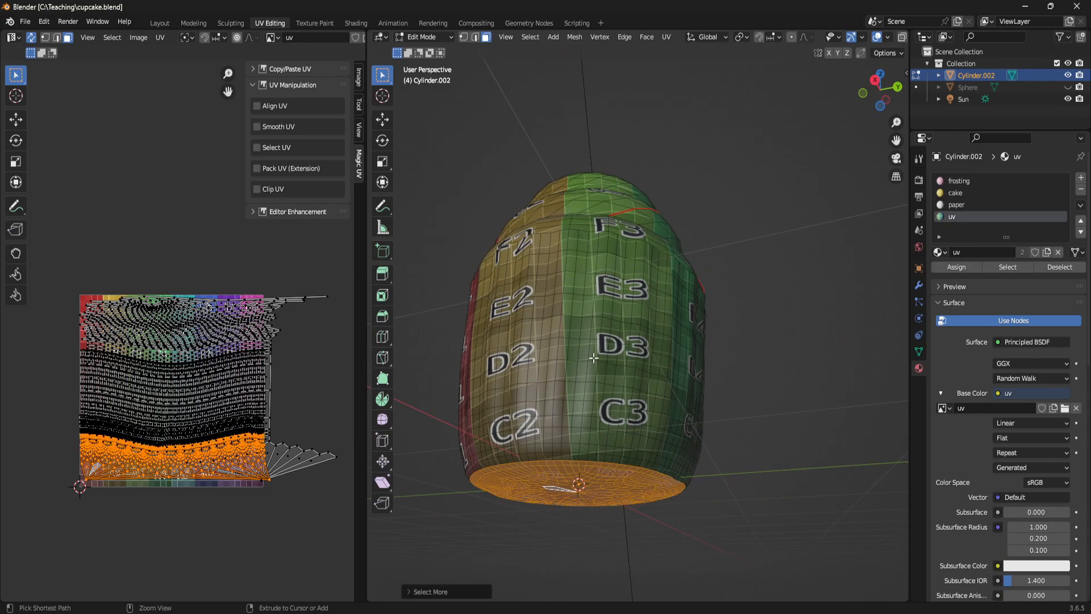
- Unwrap the selected underside faces and move their island above the main UV layout, about -0.19 m in X and 1.3 m in Y
middle_click_drag(759, 419, 726, 311)
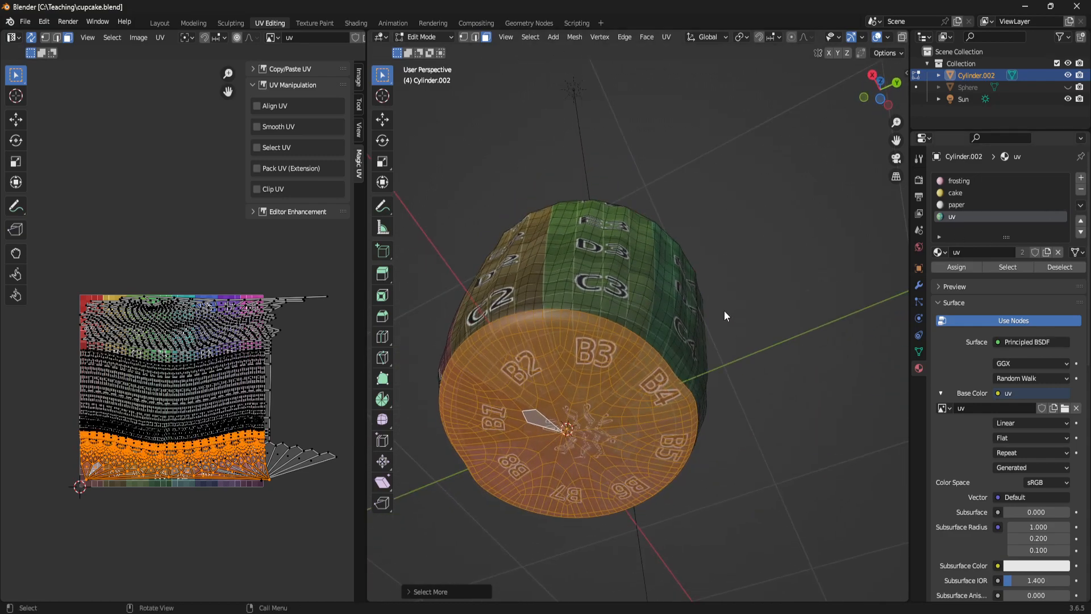
key("u")
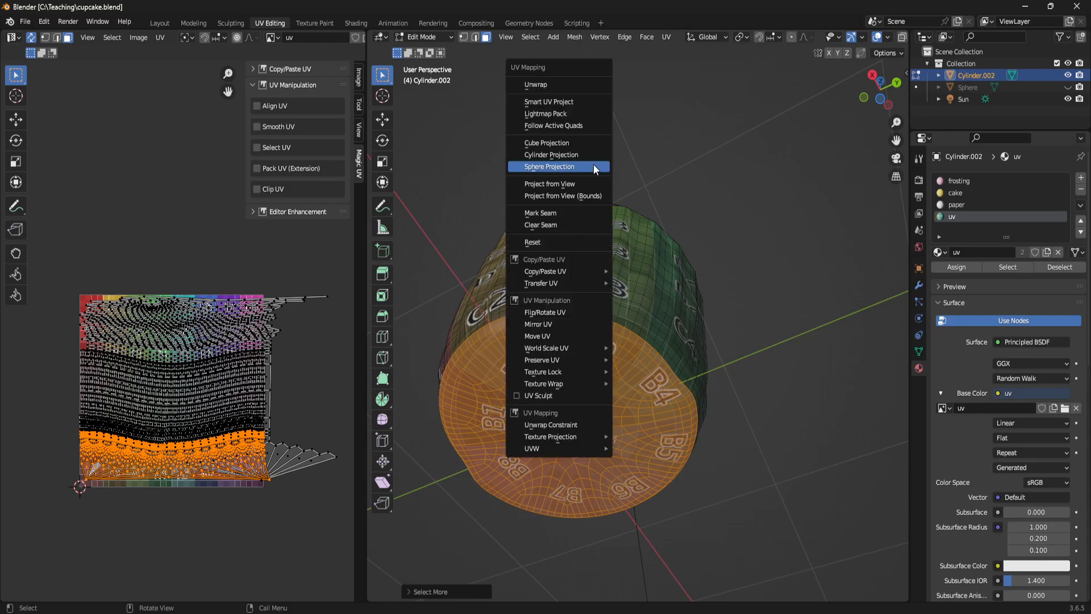
left_click(563, 80)
key("g")
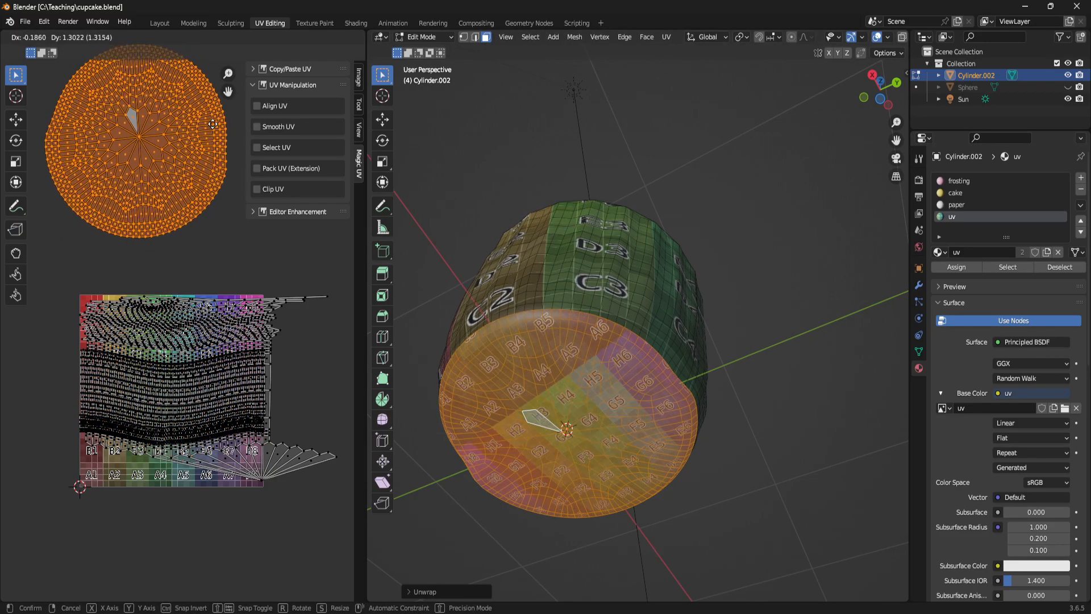
left_click(222, 126)
- Mark a seam along the vertical edge path running from beneath the rim down to the base of the liner
middle_click_drag(757, 395, 633, 422)
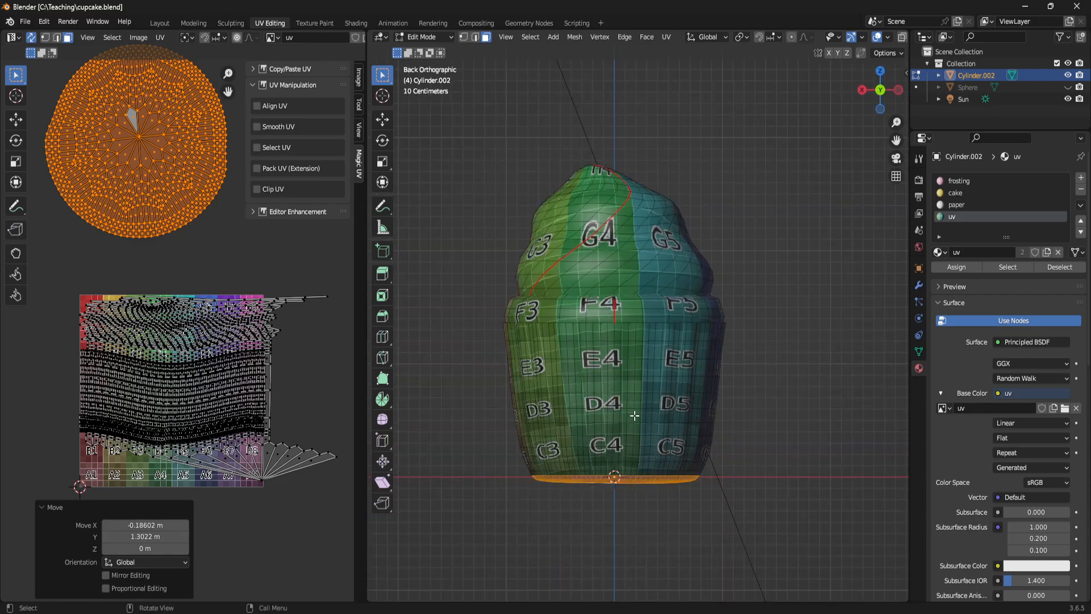
middle_click_drag(636, 328, 635, 383)
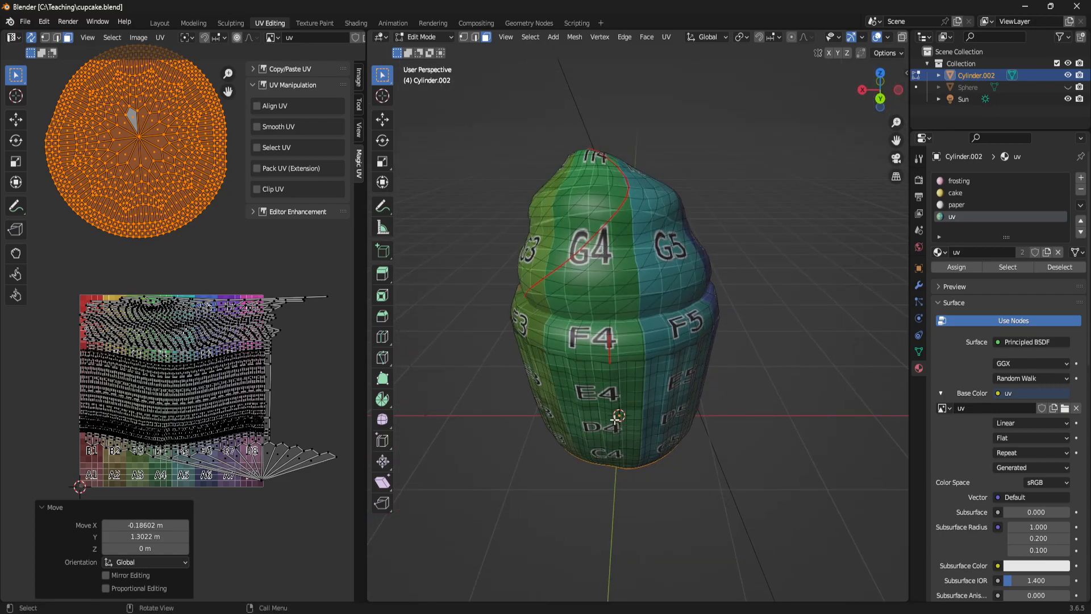
middle_click_drag(615, 419, 625, 274)
middle_click_drag(609, 494, 652, 310)
scroll(652, 310, "up", 2)
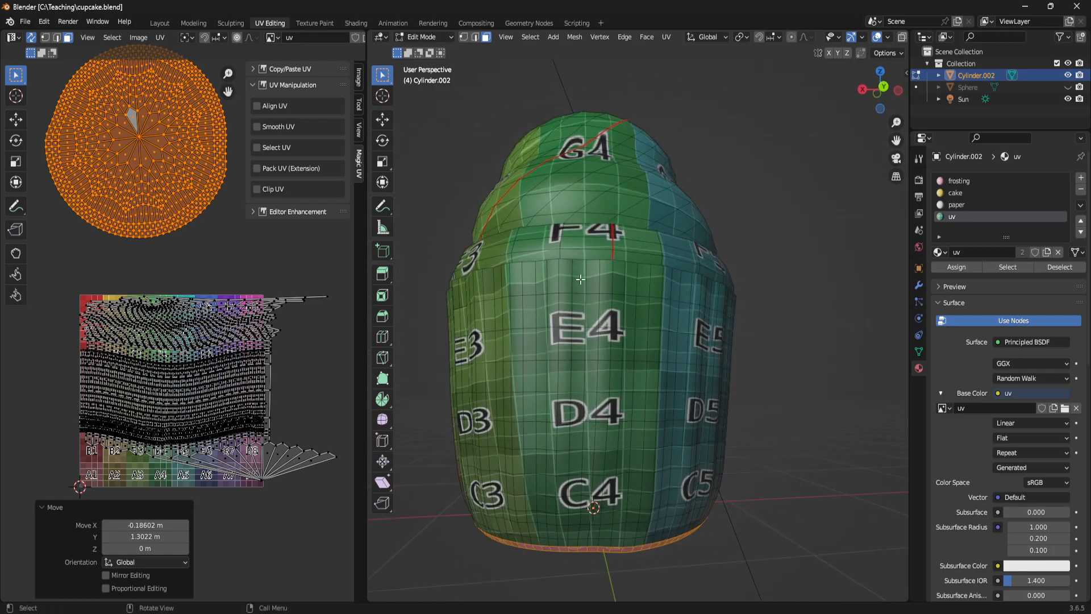
key("2")
left_click(615, 269)
middle_click_drag(625, 331, 635, 274)
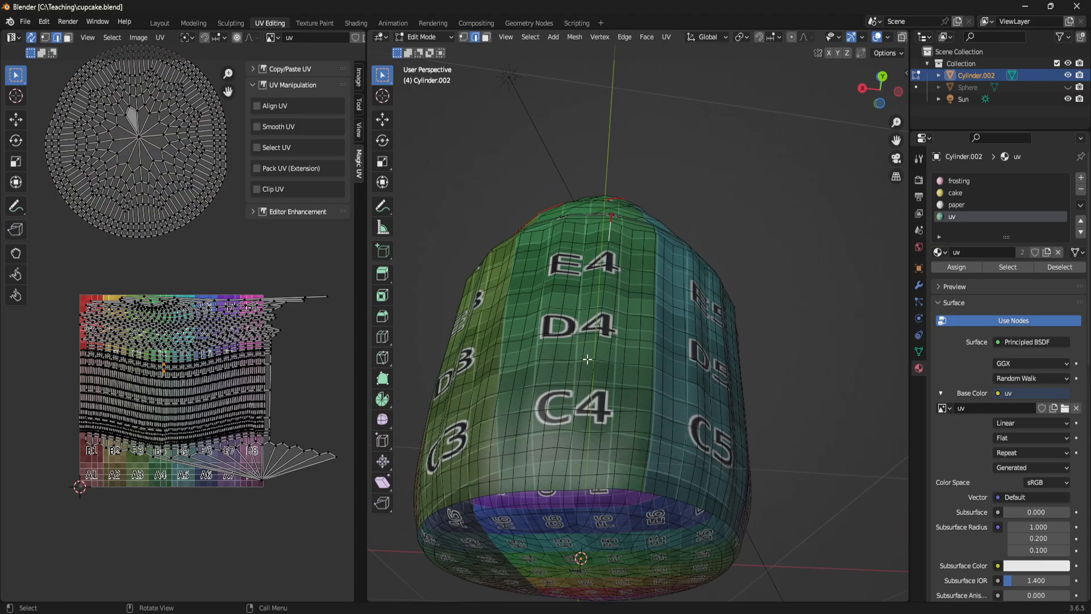
left_click(578, 483, "ctrl")
middle_click_drag(634, 298, 635, 357)
right_click(641, 317)
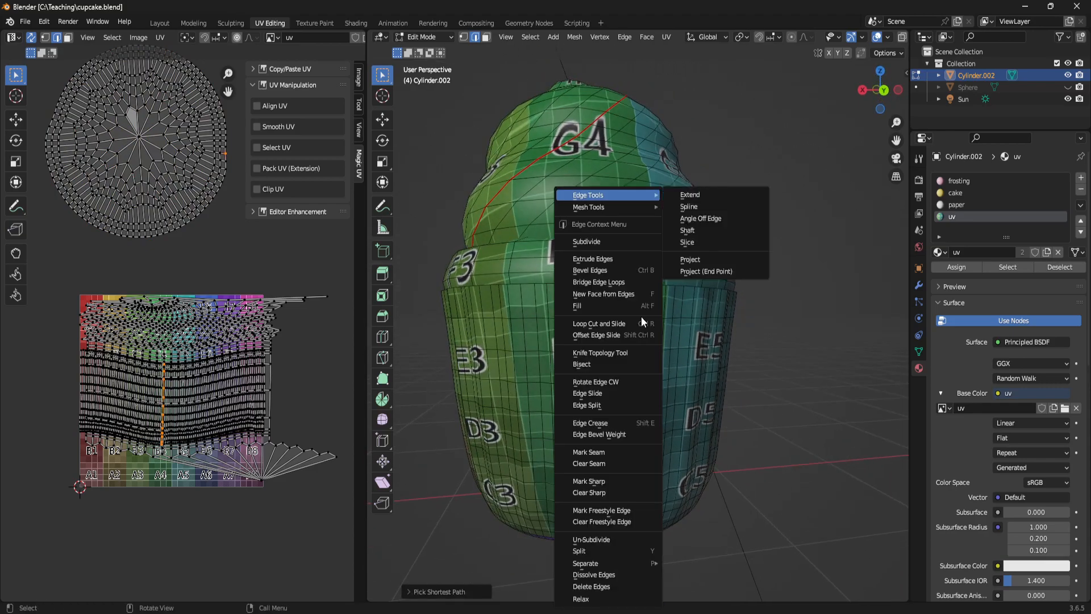
left_click(612, 456)
- Select the linked geometry of the liner's side wall, with the selection delimited by UVs
middle_click_drag(612, 456, 432, 473)
key("ctrl+l")
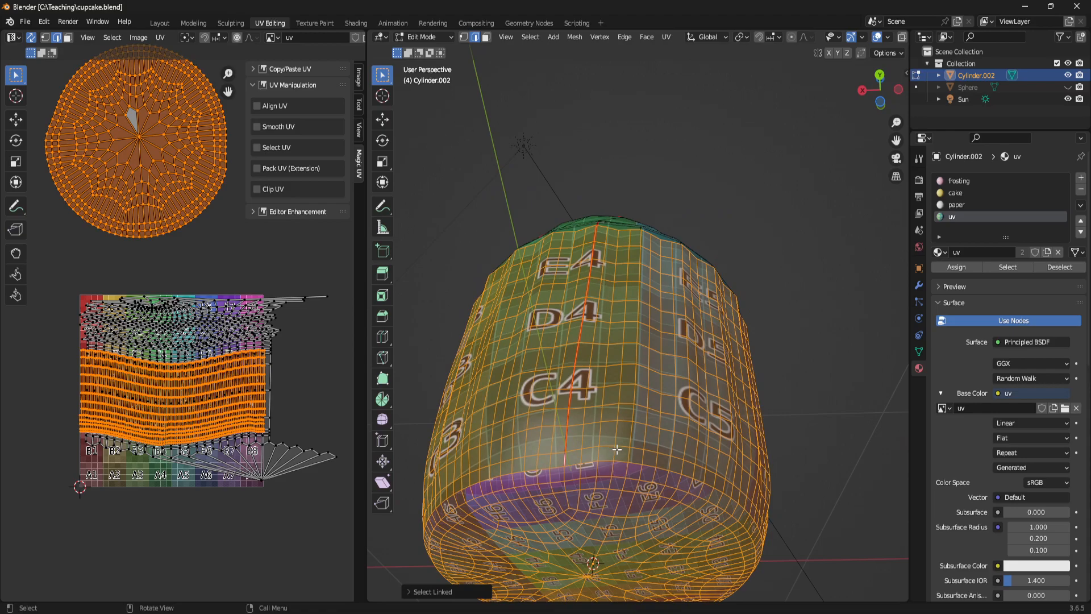
left_click(406, 592)
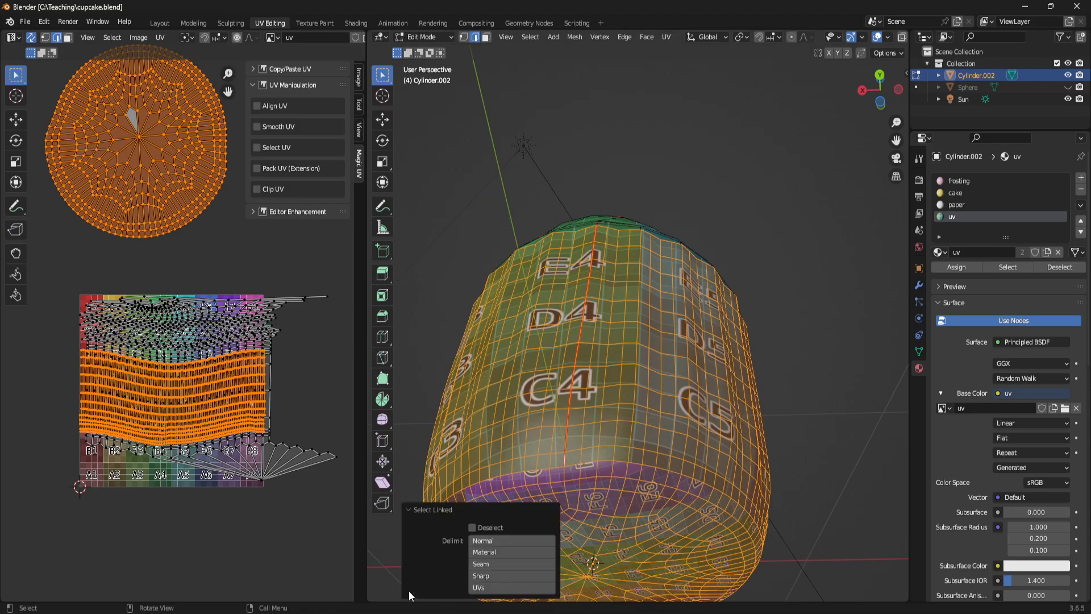
left_click(492, 588)
middle_click_drag(742, 337, 680, 366)
middle_click_drag(649, 404, 763, 399)
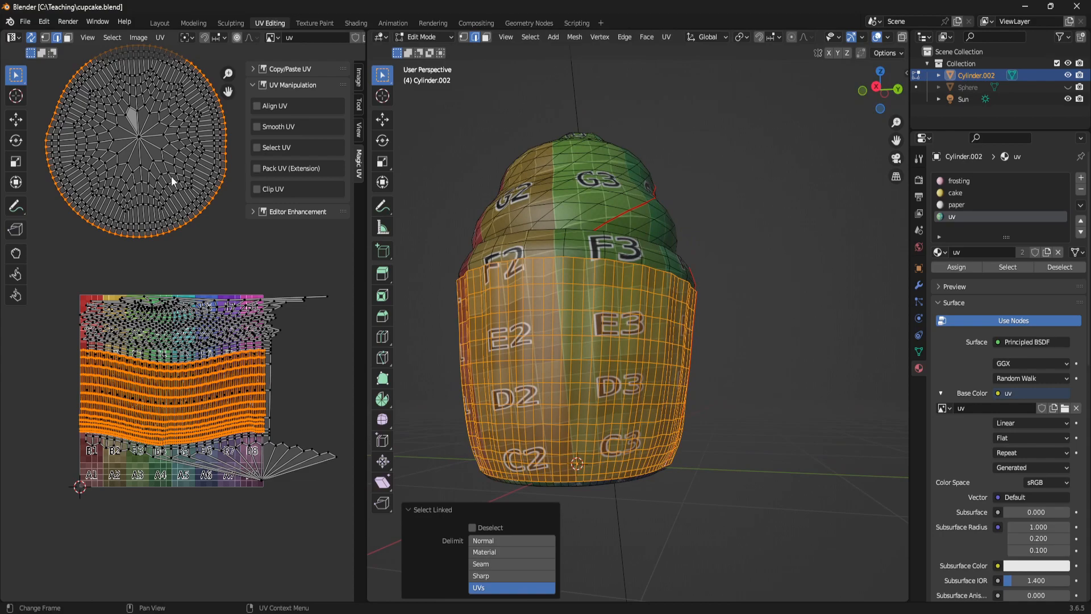
- Unwrap the selected side wall of the liner
middle_click_drag(685, 356, 594, 270)
key("u")
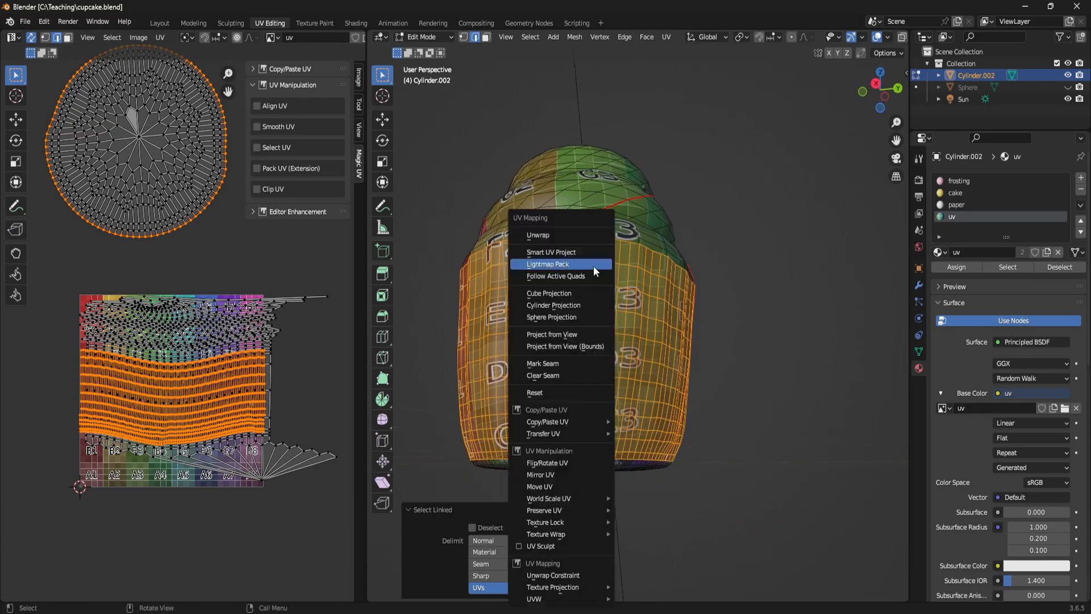
left_click(594, 237)
scroll(223, 393, "down", 3)
- Try moving the liner's unwrapped island away from the main UV layout, and undo the move
key("g")
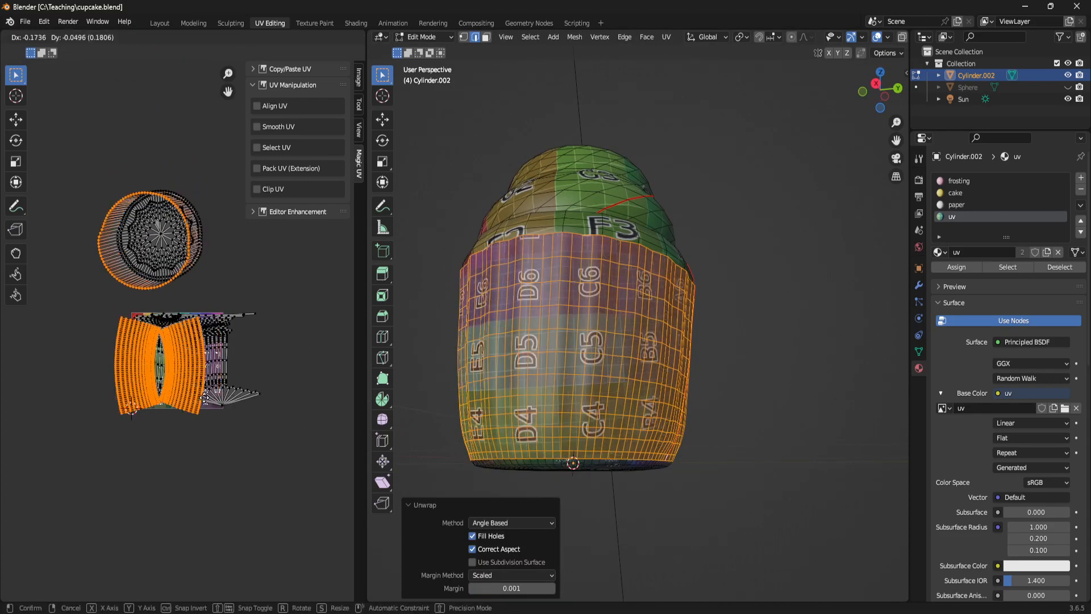
left_click(94, 475)
key("ctrl+z")
- Clear the extra seam along the vertical edge path on the far side of the liner's side wall
middle_click_drag(653, 299, 807, 293)
left_click(810, 368)
middle_click_drag(810, 368, 683, 402)
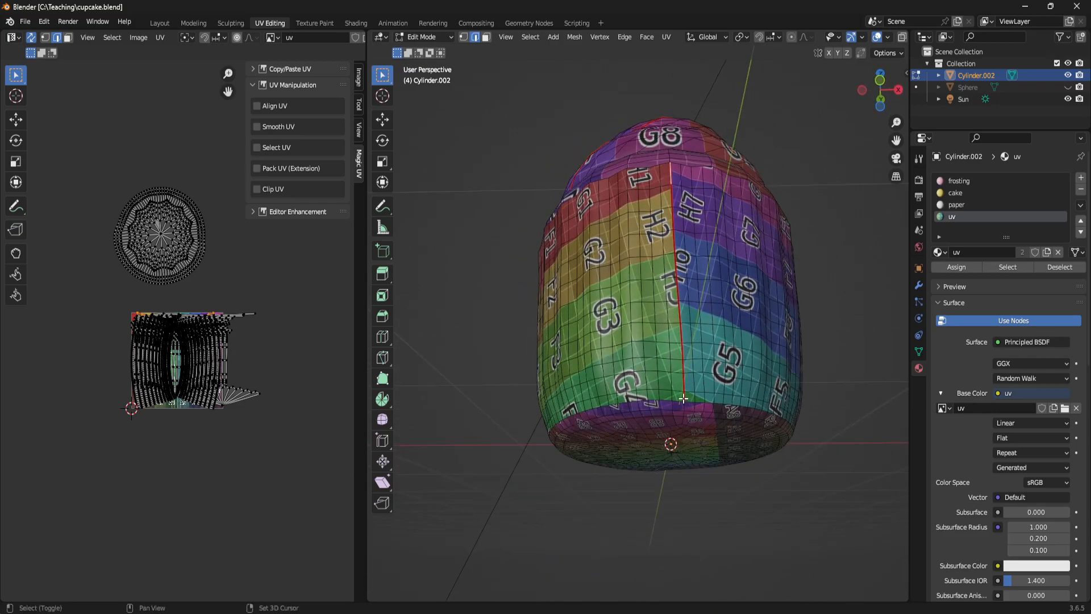
left_click(674, 193, "ctrl")
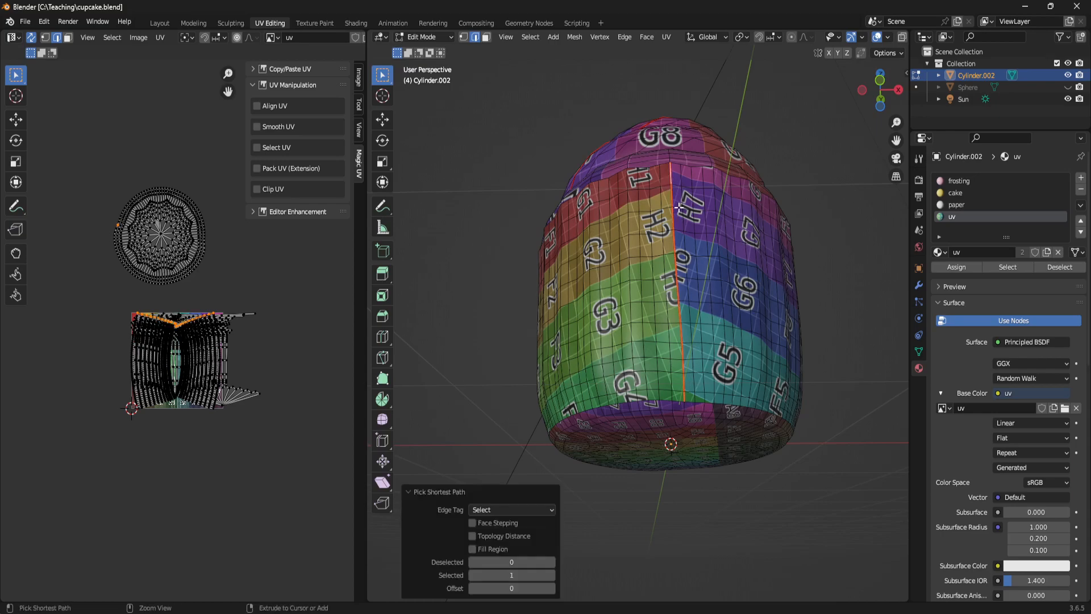
middle_click_drag(675, 193, 642, 196)
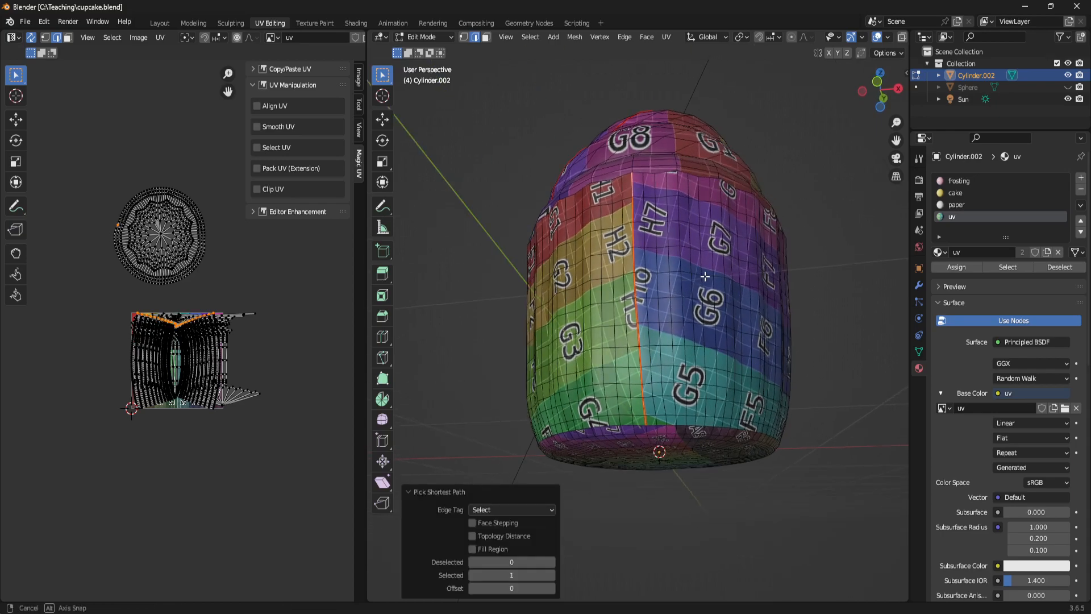
right_click(677, 312)
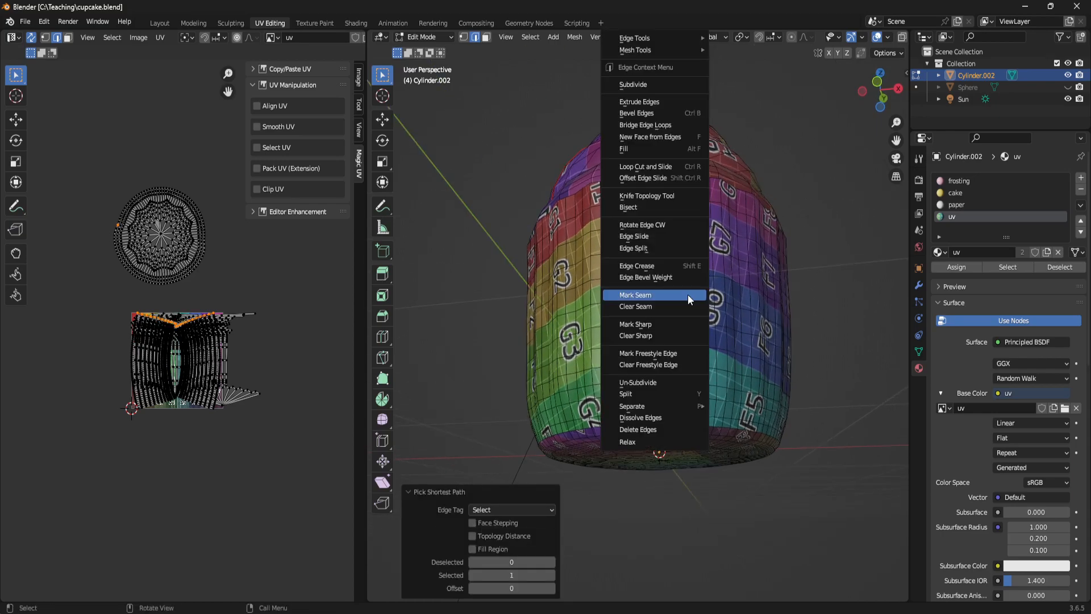
left_click(653, 336)
right_click(622, 326)
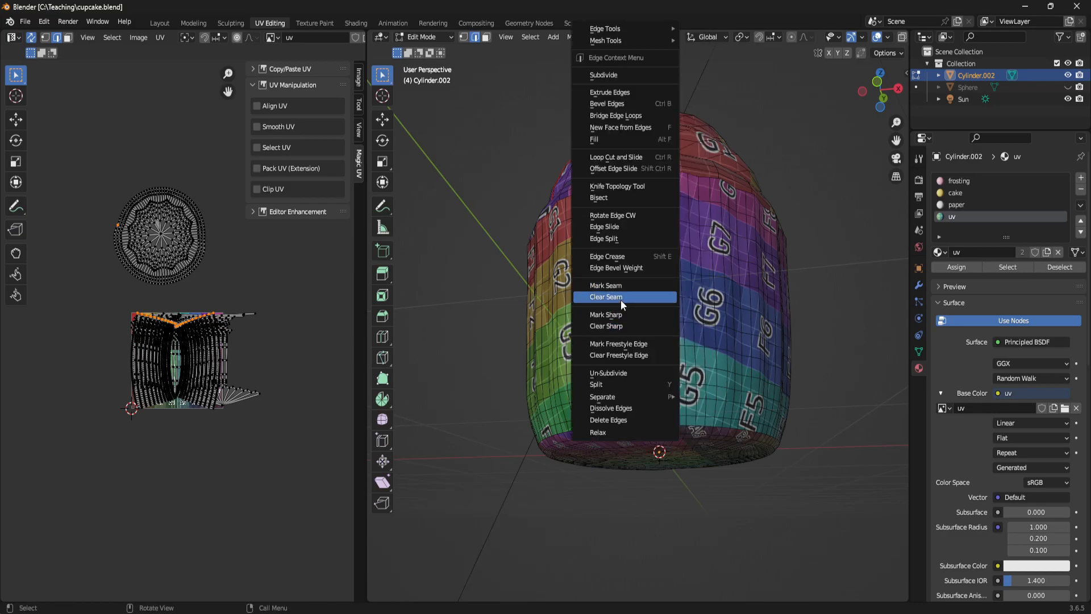
left_click(620, 299)
- Select the liner's side wall as linked geometry delimited by UVs, and turn off UV sync selection
middle_click_drag(620, 298, 490, 364)
key("l")
key("l")
mouse_move(684, 404)
middle_mouse_down()
mouse_move(690, 351)
mouse_move(685, 383)
middle_mouse_up()
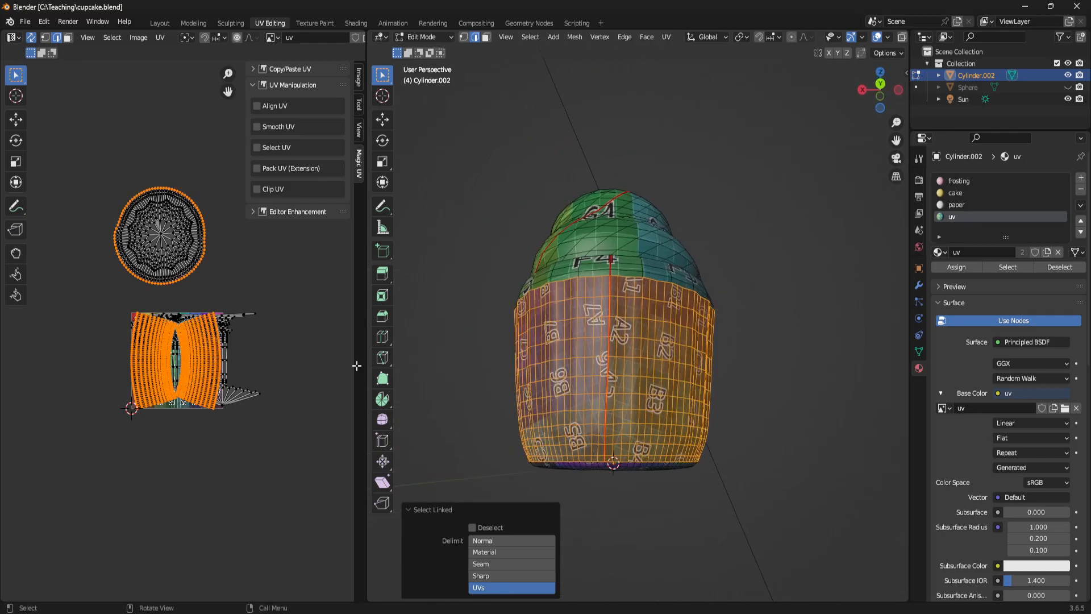
left_click(31, 37)
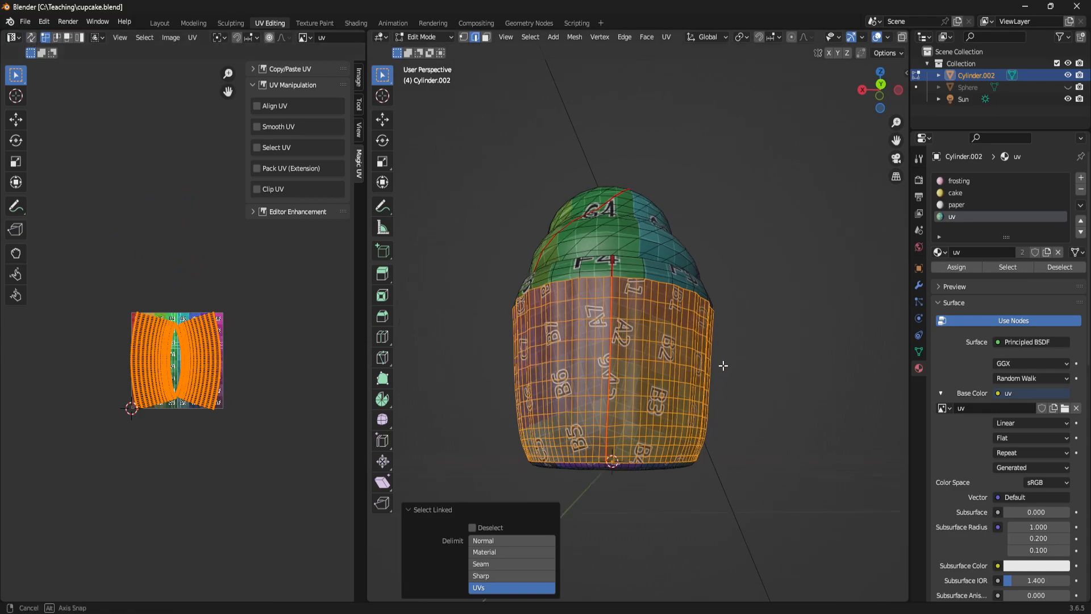
- Unwrap the liner's side wall and examine its island over the UV grid texture
key("u")
left_click(676, 234)
key("shift+b")
left_click_drag(91, 256, 230, 494)
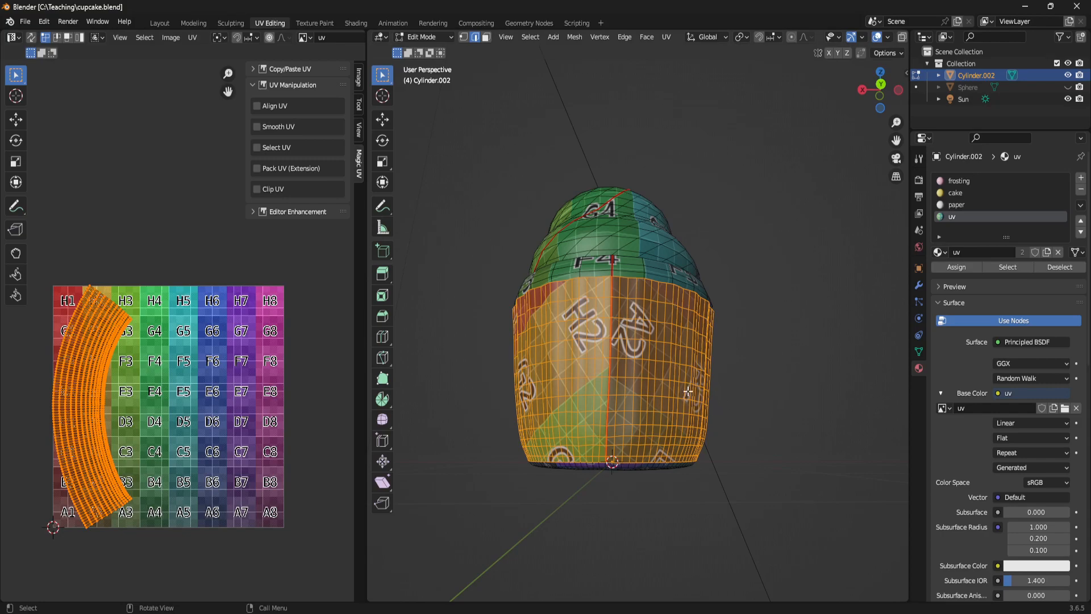
- Map the liner's side wall with a Cylinder Projection
middle_click_drag(689, 391, 679, 361)
key("u")
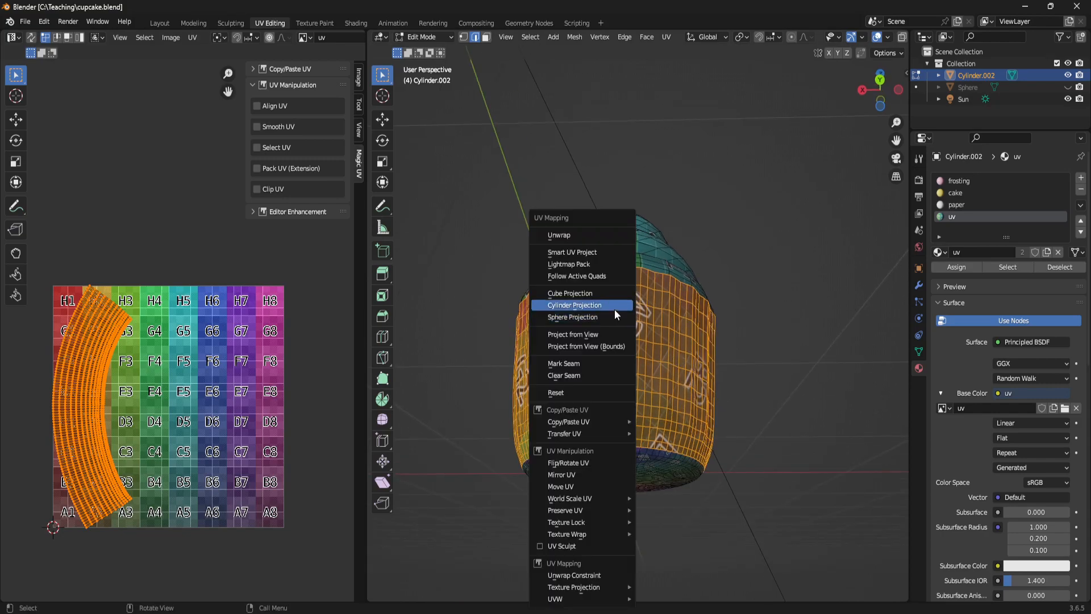
mouse_move(573, 600)
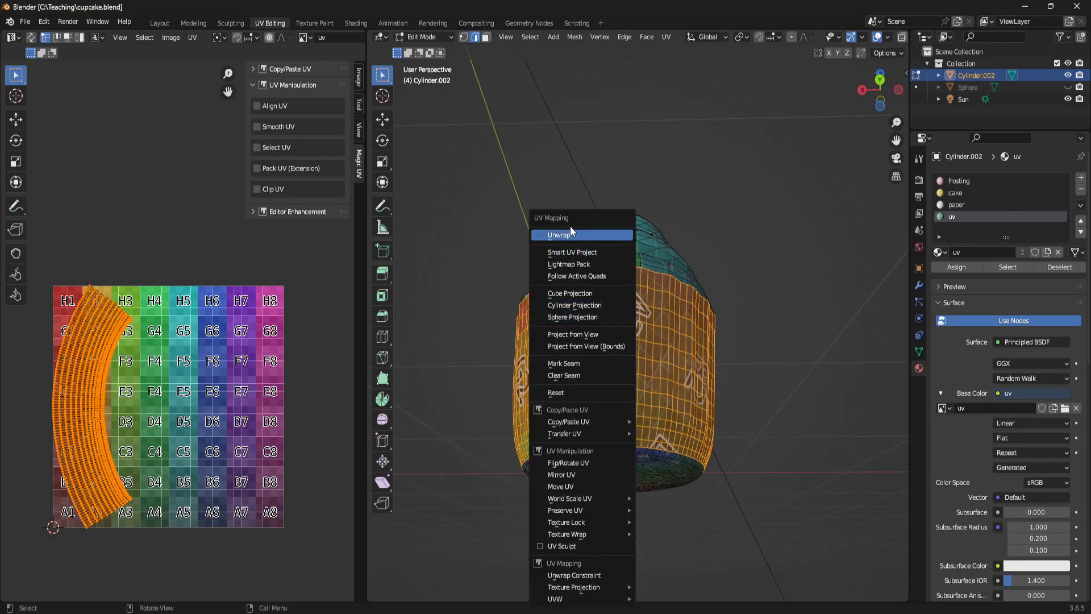
left_click(581, 304)
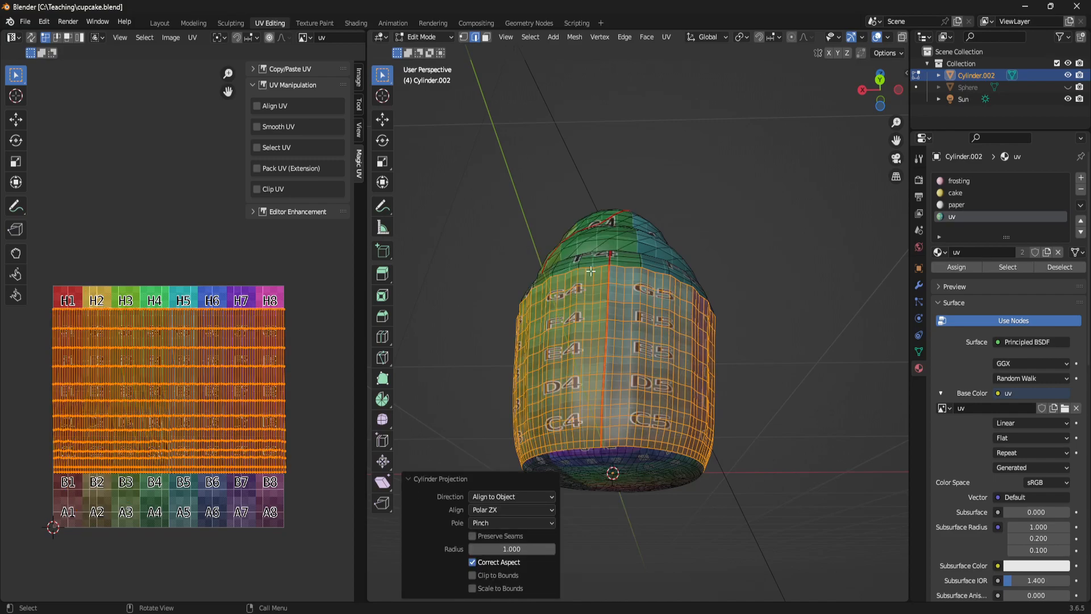
middle_click_drag(215, 377, 212, 334)
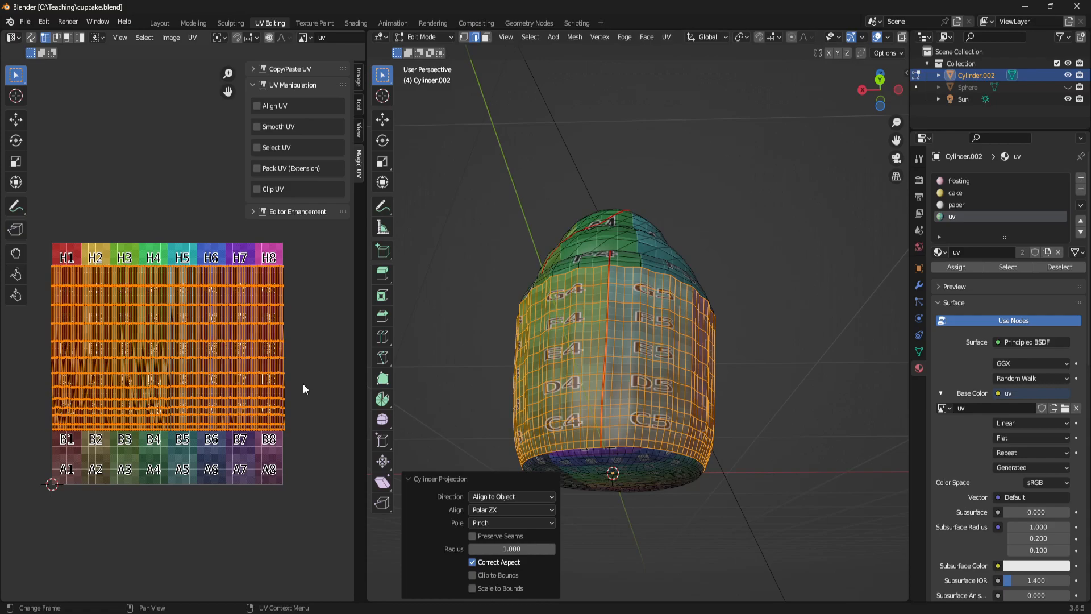
scroll(183, 401, "down", 1)
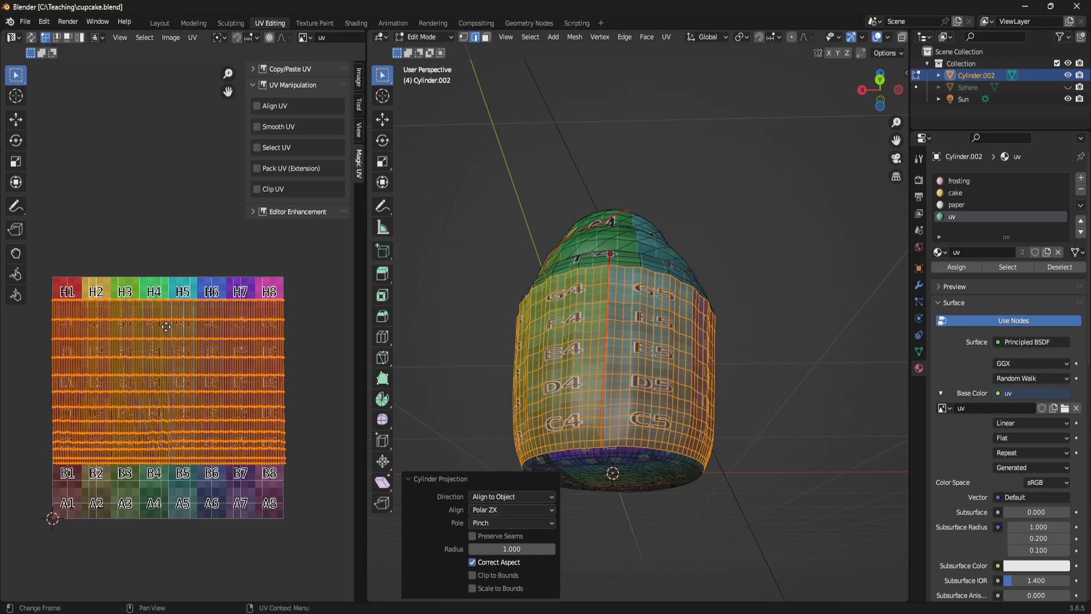
key("b")
left_click_drag(213, 513, 281, 491)
middle_click_drag(684, 366, 653, 405)
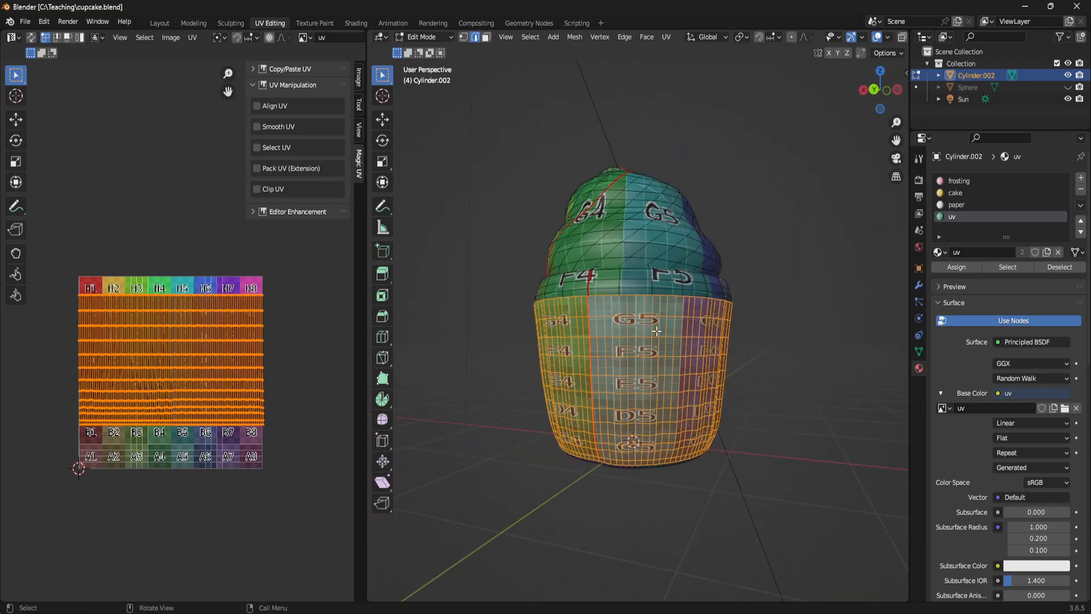
key("u")
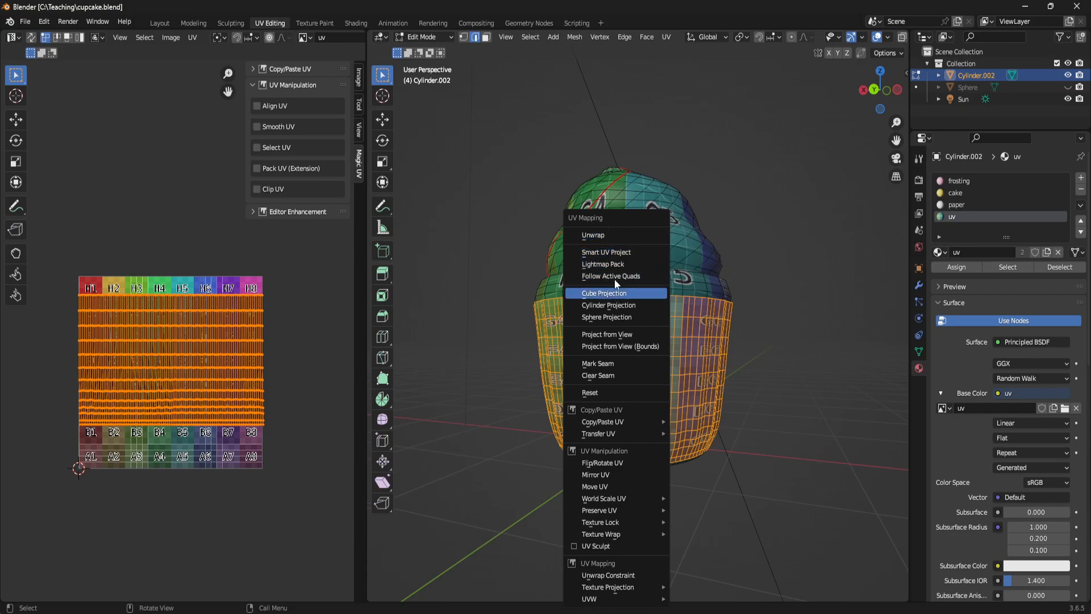
left_click(613, 304)
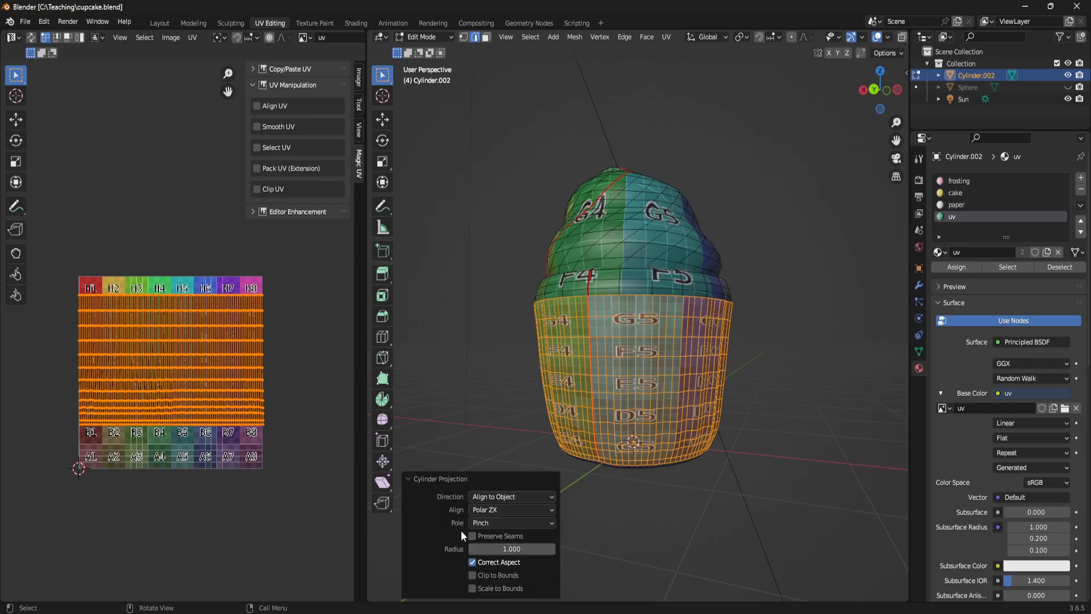
- Scale the side wall's UV island to about 0.436 along Y and move it up clear of the grid texture
middle_click_drag(691, 480, 889, 473)
middle_click_drag(263, 244, 270, 271)
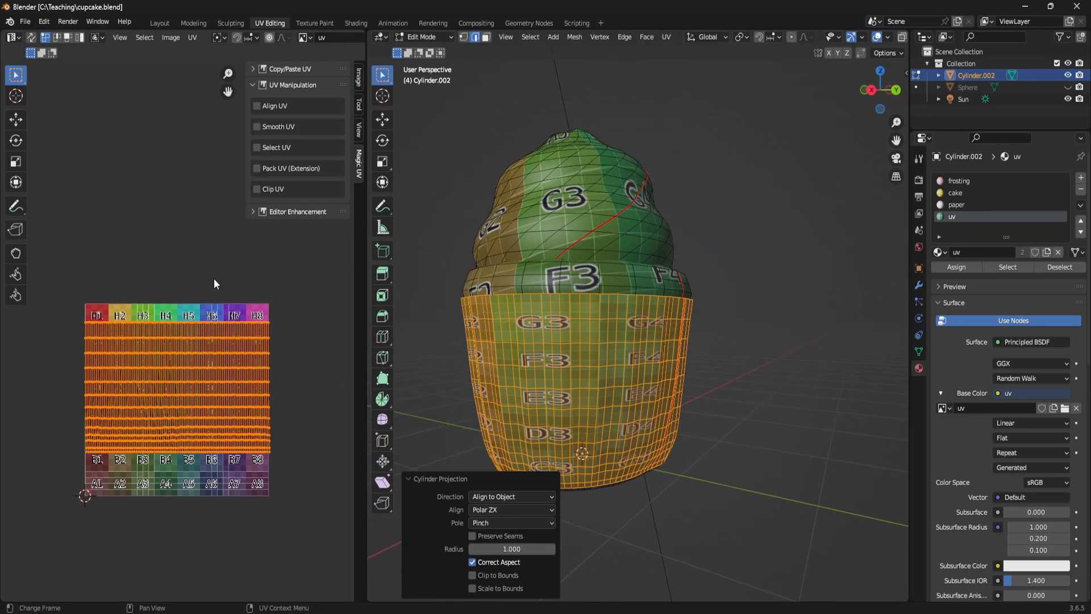
key("s")
key("y")
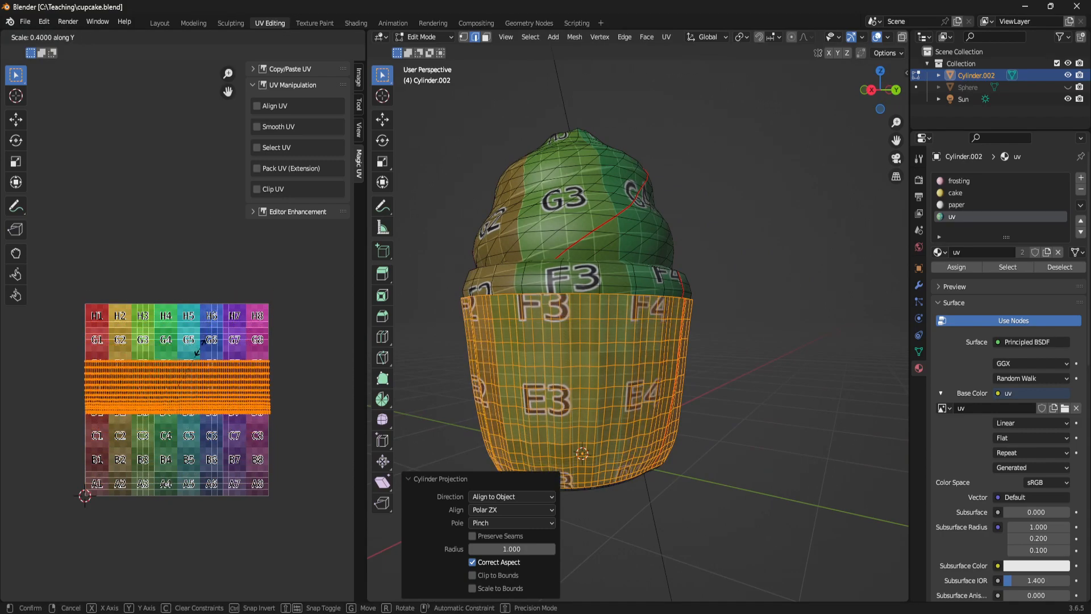
left_click(205, 349)
key("g")
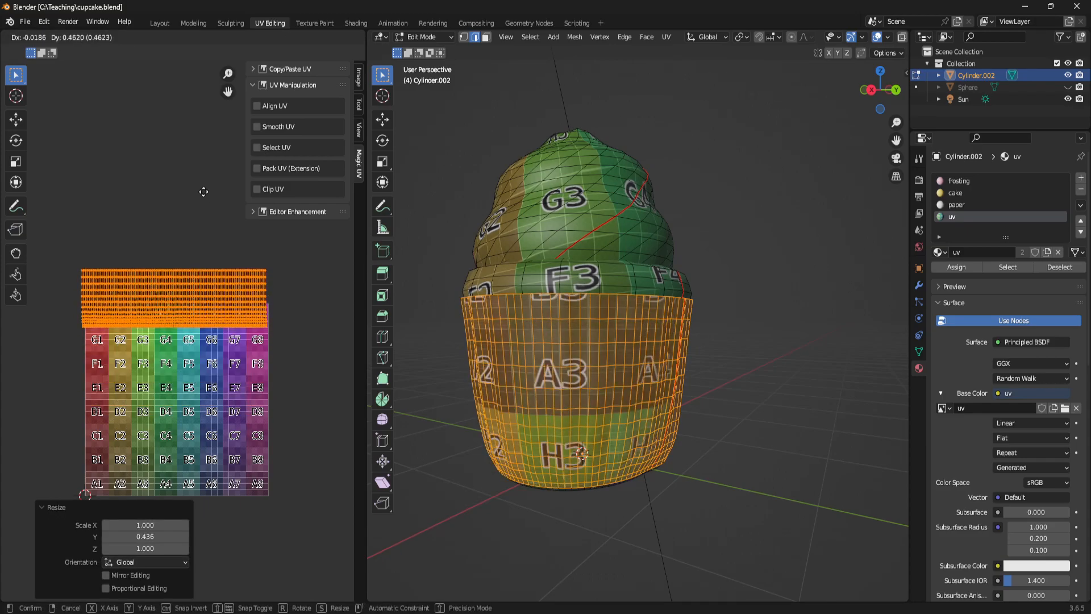
left_click(186, 154)
- Select the linked frosting and paper liner geometry and hide it, leaving only the cake body
middle_click_drag(885, 368, 572, 322)
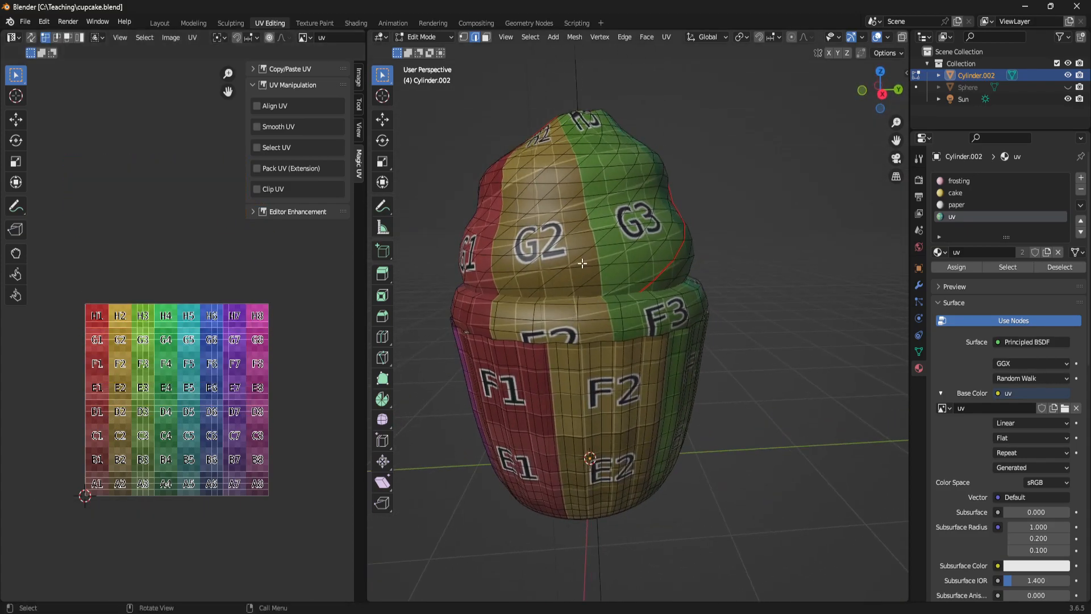
key("l")
key("l")
middle_click_drag(559, 396, 655, 452)
key("l")
middle_click_drag(747, 374, 777, 438)
key("h")
- In face select mode, select all faces around the centre of the cake body's top and grow the selection out to the surrounding ring
middle_click_drag(669, 349, 646, 304)
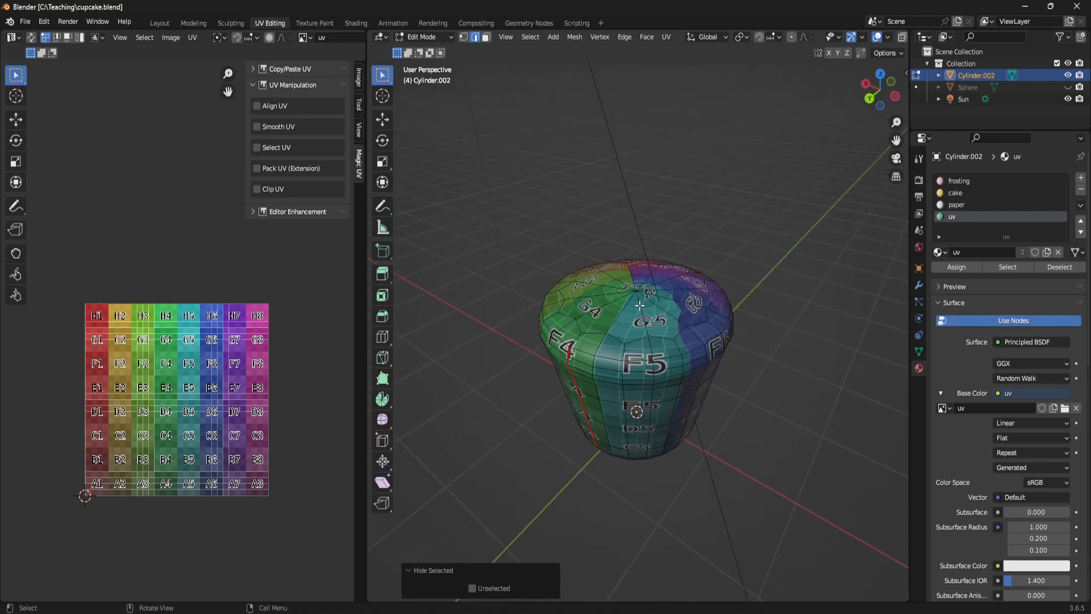
left_click(628, 323)
left_click(638, 323, "shift")
left_click(689, 302, "shift")
left_click(657, 324, "shift")
middle_click_drag(657, 325, 633, 379)
left_click(642, 351, "shift")
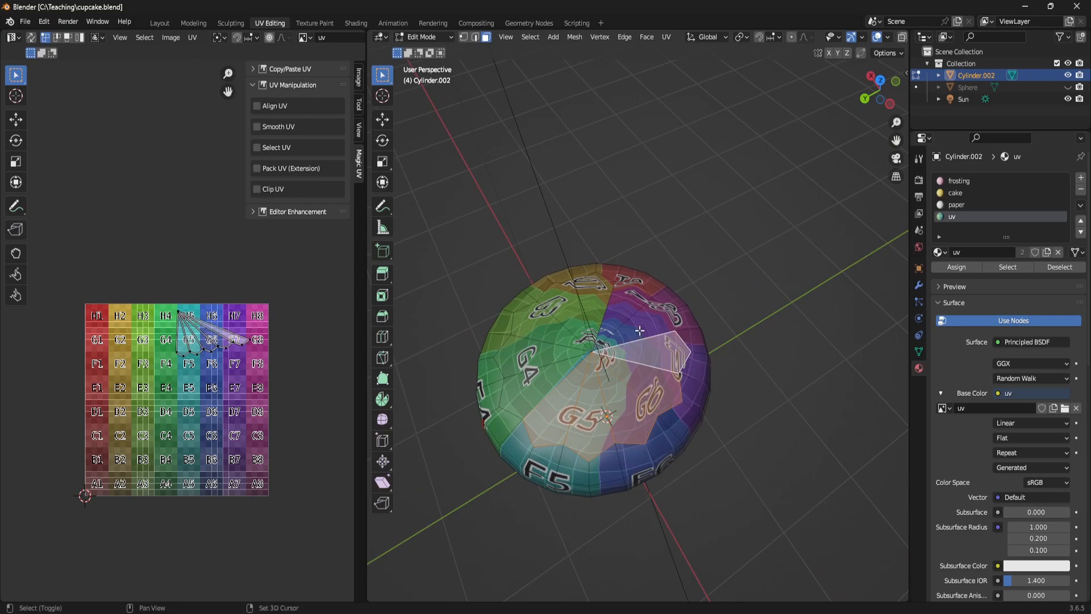
left_click(625, 306, "shift")
left_click(586, 298, "shift")
left_click(560, 298, "shift")
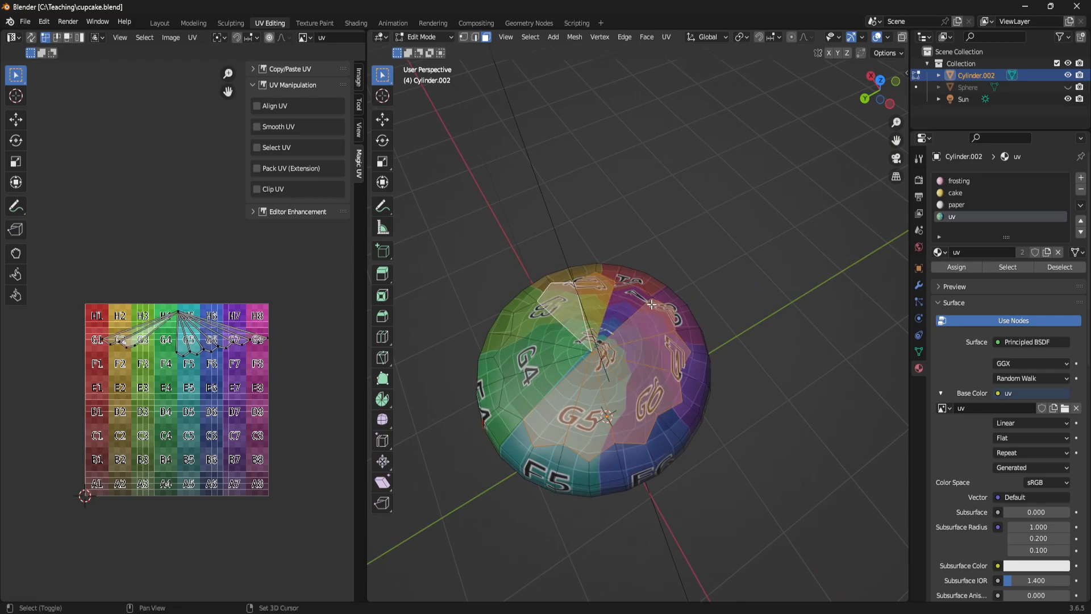
left_click(650, 305, "shift")
left_click(624, 300, "shift")
left_click(652, 324, "shift")
left_click(527, 325, "shift")
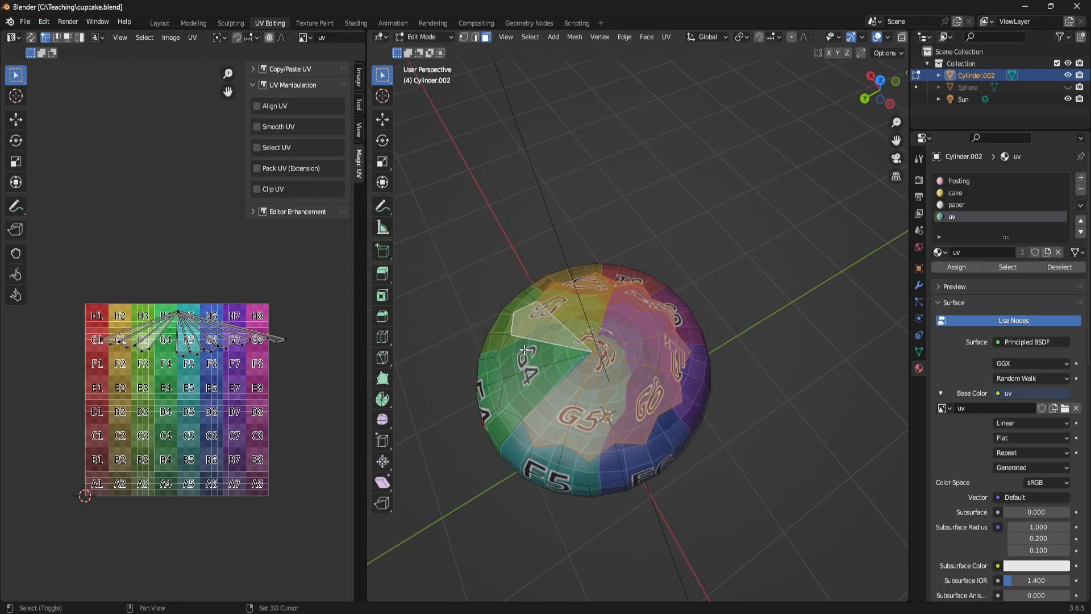
left_click(524, 352, "shift")
left_click(528, 389, "shift")
middle_click_drag(591, 427, 616, 307)
key("ctrl+KP_Add")
- Unwrap the cake body's top faces and move their round island outside the grid texture, past its lower-right corner
key("u")
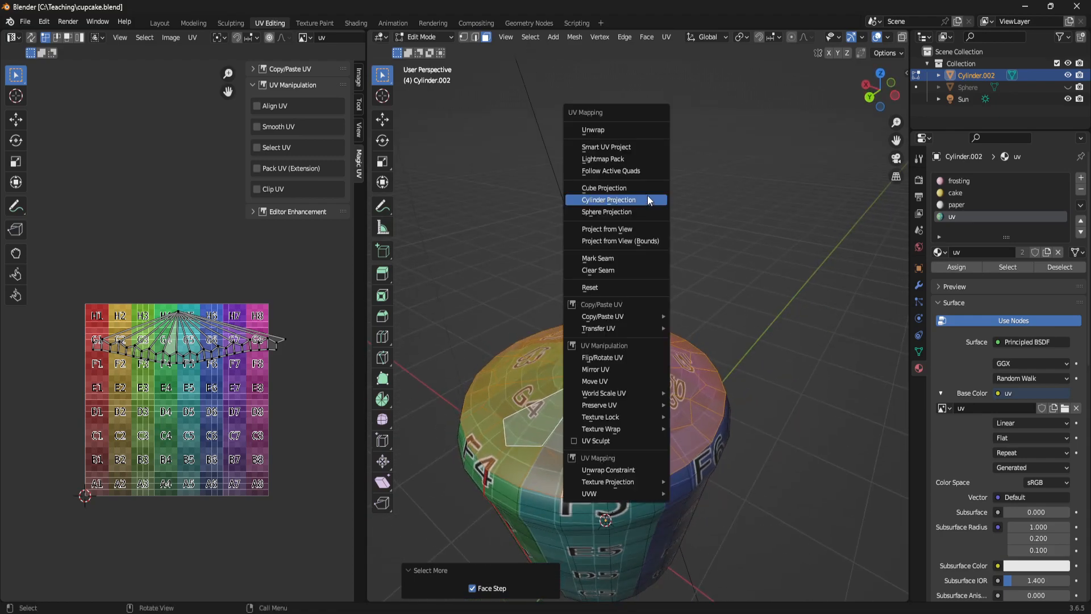
left_click(628, 131)
scroll(182, 329, "down", 4)
left_click_drag(67, 275, 309, 526)
key("g")
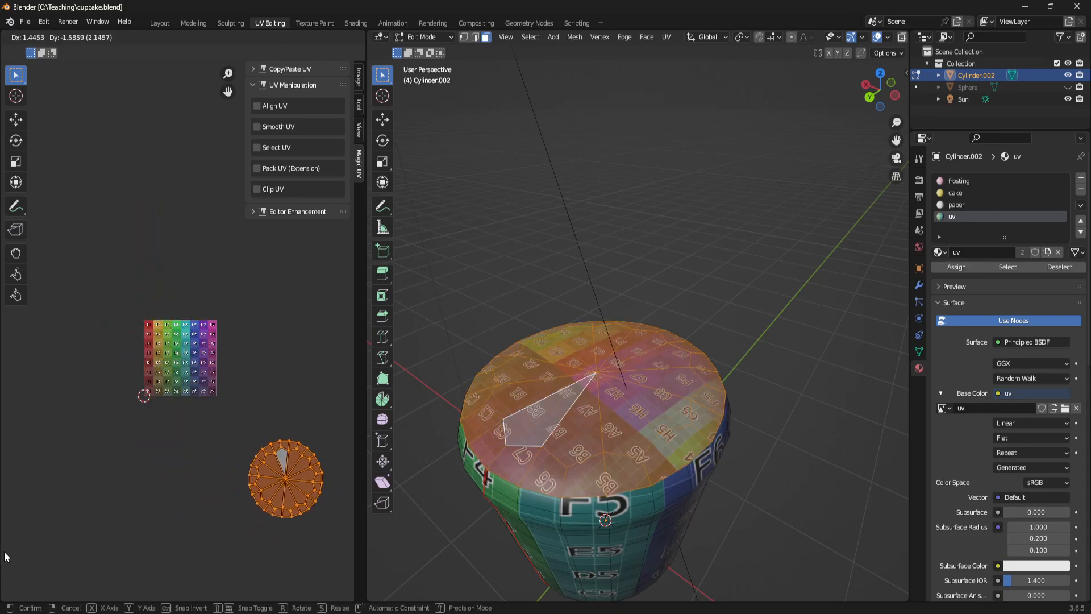
left_click(365, 528)
- Add all faces around the centre of the cake body's underside to the selection and grow it out to the base's edge
middle_click_drag(580, 525, 662, 396)
scroll(631, 457, "down", 2)
left_click(631, 391)
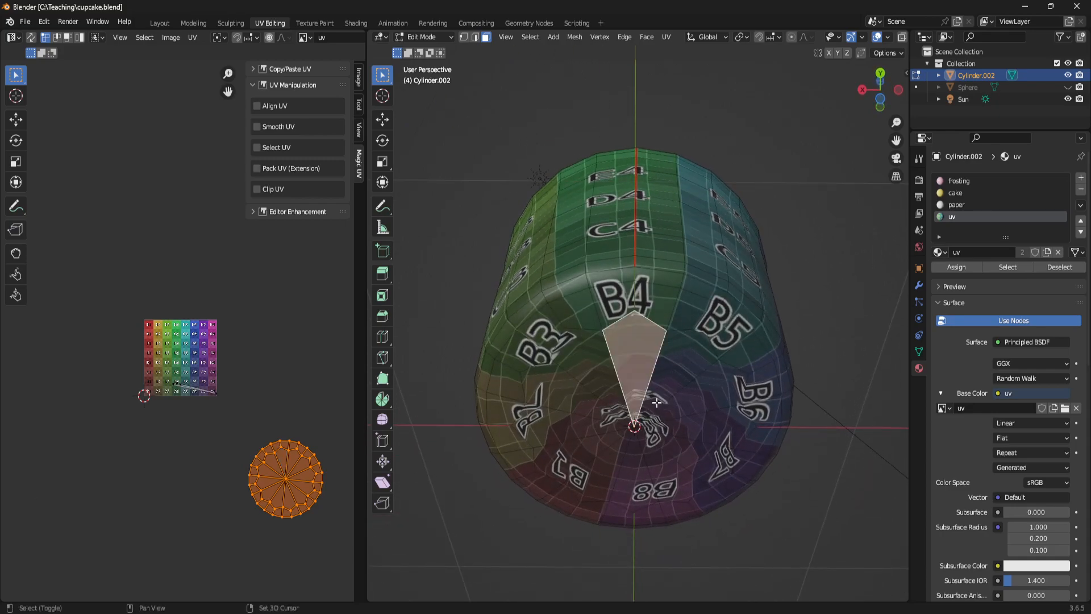
left_click(667, 426, "shift")
left_click(685, 454, "shift")
left_click(652, 462, "shift")
left_click(630, 475, "shift")
left_click(602, 468, "shift")
left_click(579, 460, "shift")
left_click(559, 452, "shift")
left_click(561, 382, "shift")
left_click(585, 352, "shift")
left_click(546, 423, "shift")
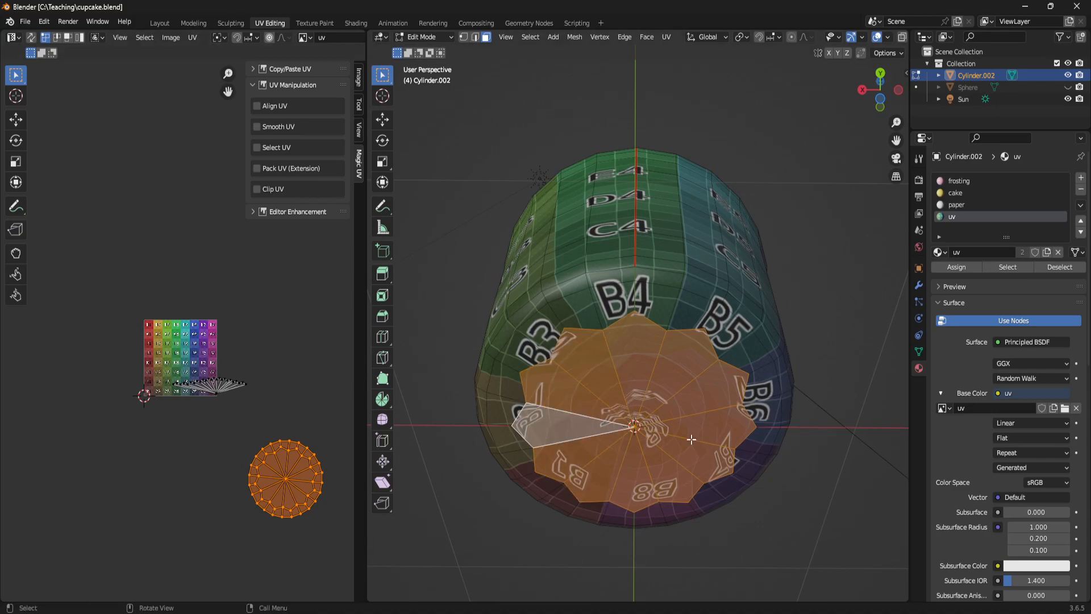
key("ctrl+KP_Add")
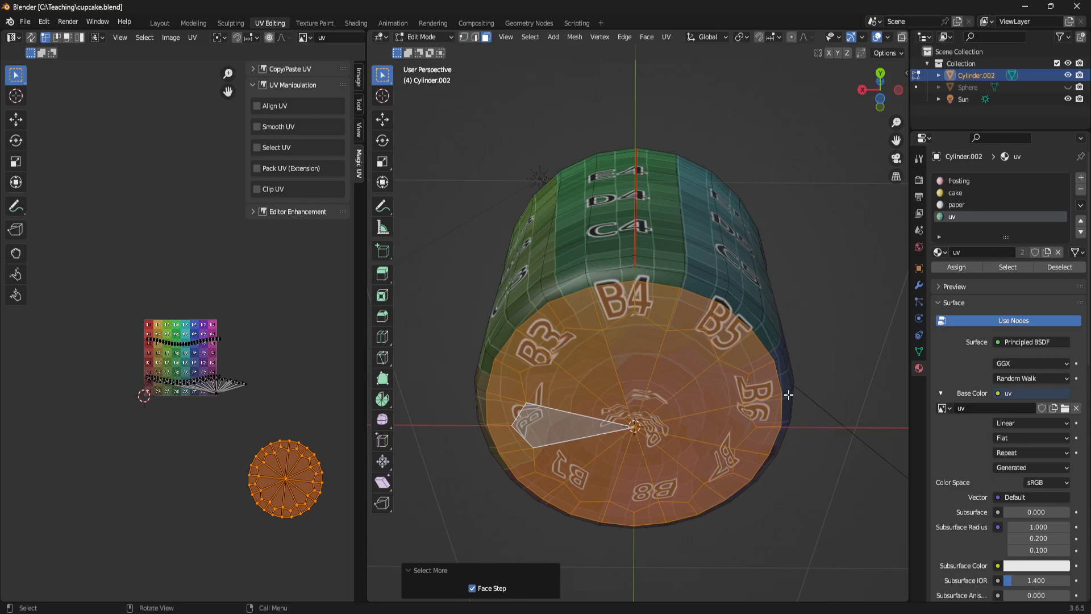
middle_click_drag(721, 318, 681, 231)
key("ctrl+KP_Add")
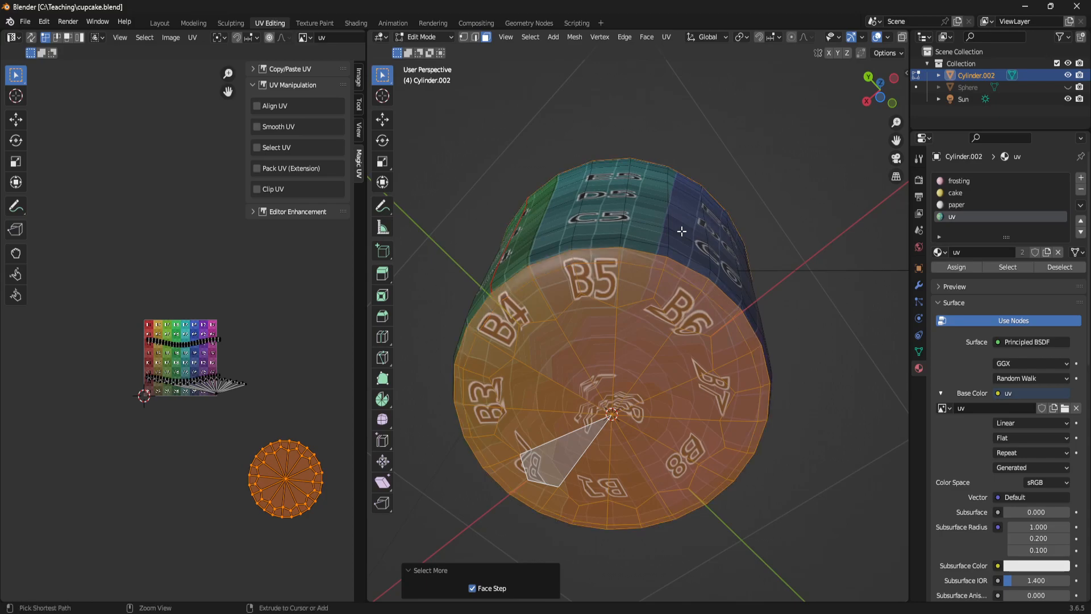
- Deselect the cake body's upper faces with X-ray enabled, keeping only the underside selected, and turn X-ray off again
middle_click_drag(571, 250, 551, 346)
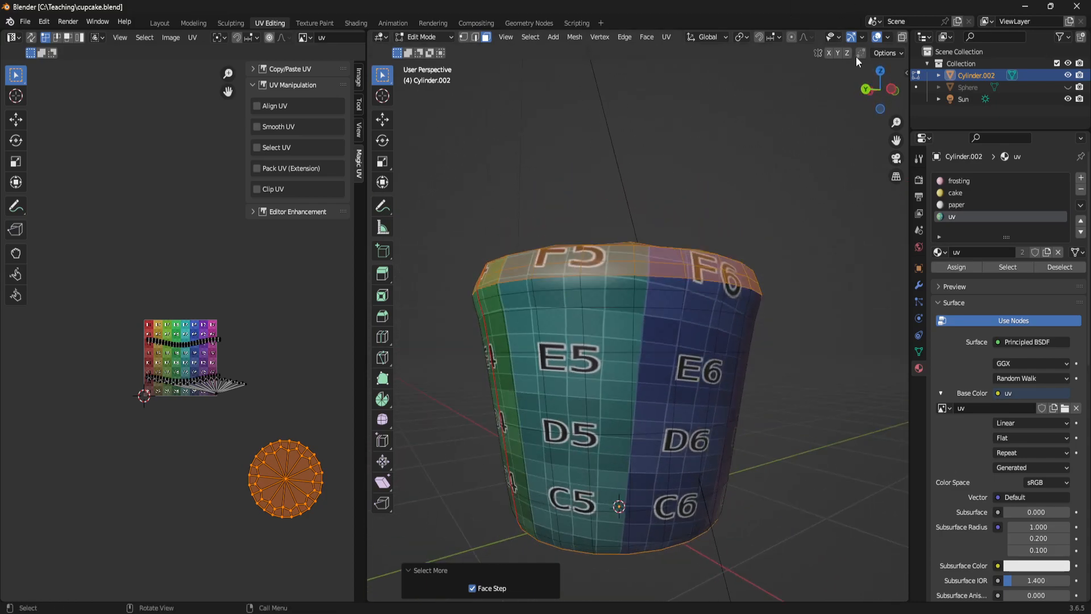
left_click(902, 36)
left_click_drag(419, 169, 821, 383, "ctrl")
middle_click_drag(821, 383, 872, 127)
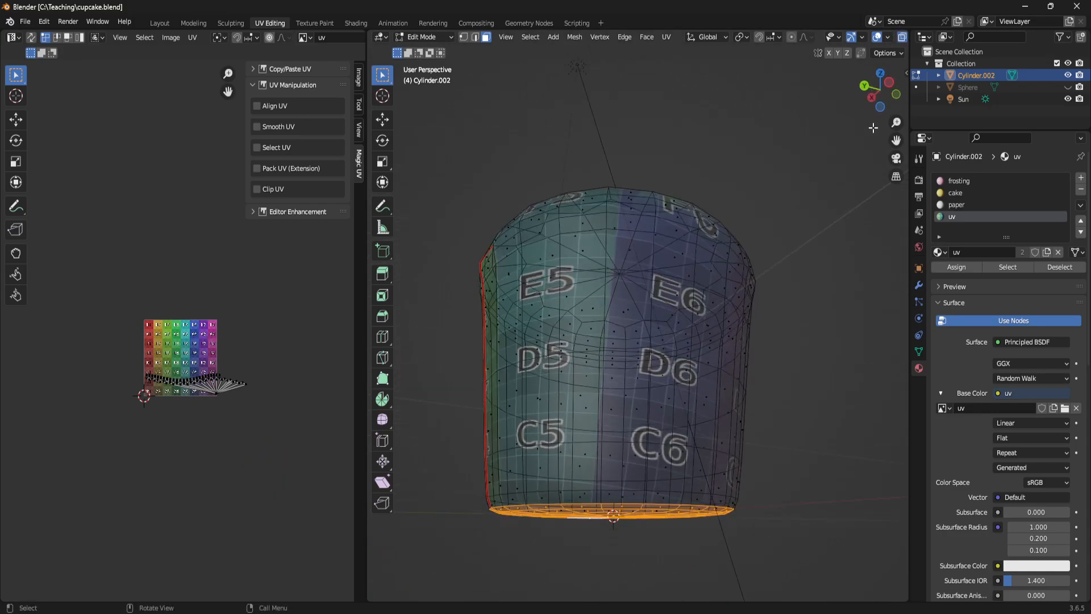
left_click(903, 37)
left_click_drag(880, 64, 677, 357)
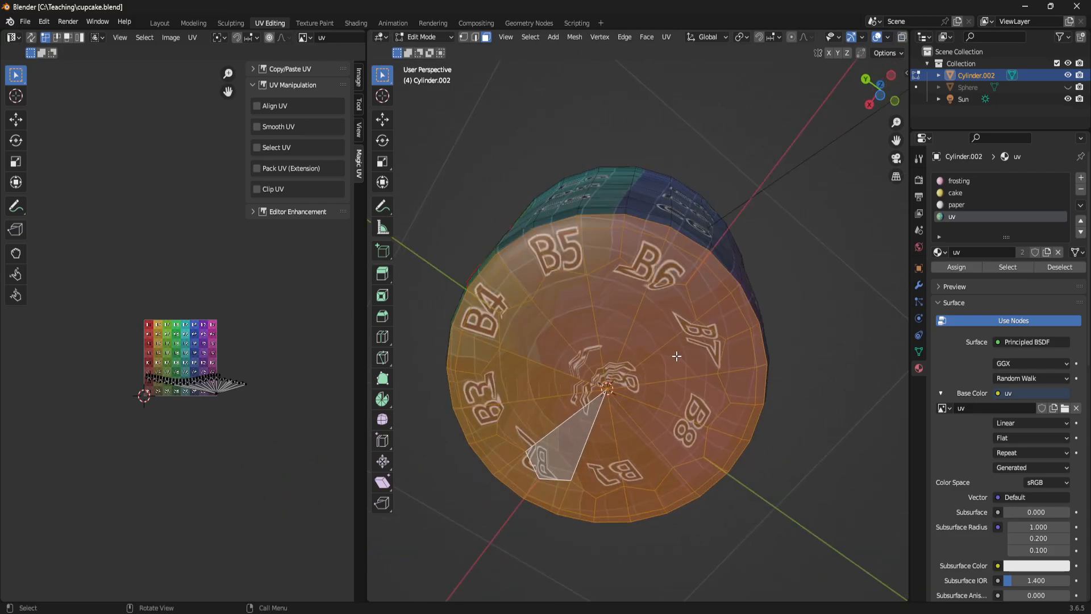
- Unwrap the cake body's underside and move its round island outside the grid texture, past its lower-left corner
key("u")
left_click(576, 207)
left_click_drag(101, 281, 234, 467)
key("g")
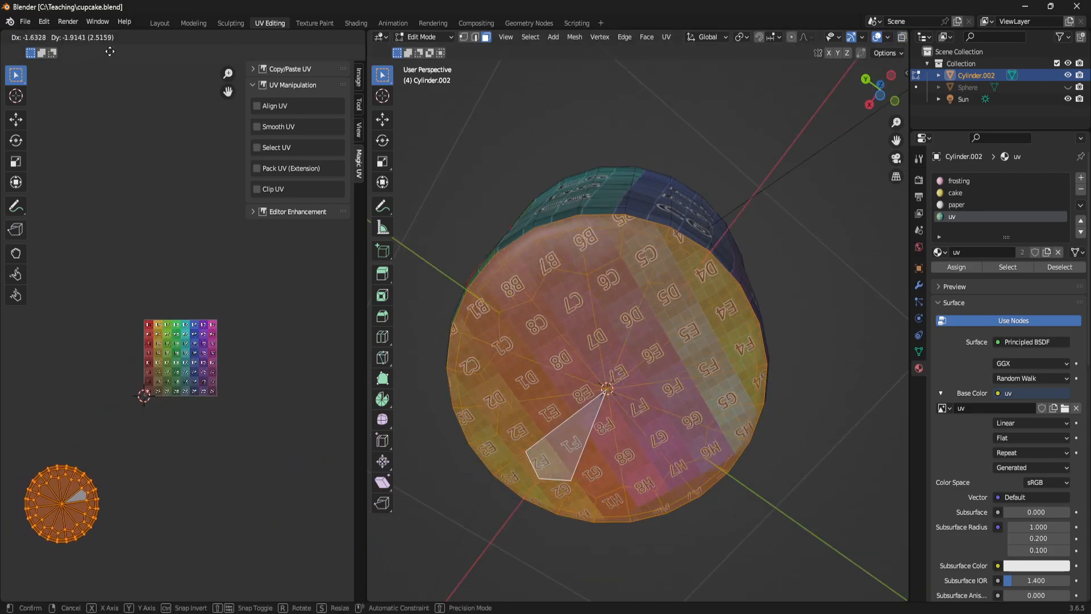
left_click(108, 50)
- Select the linked geometry of the cake body's side wall, with the selection delimited by UVs
middle_click_drag(653, 307, 661, 397)
left_click(666, 367)
key("ctrl+l")
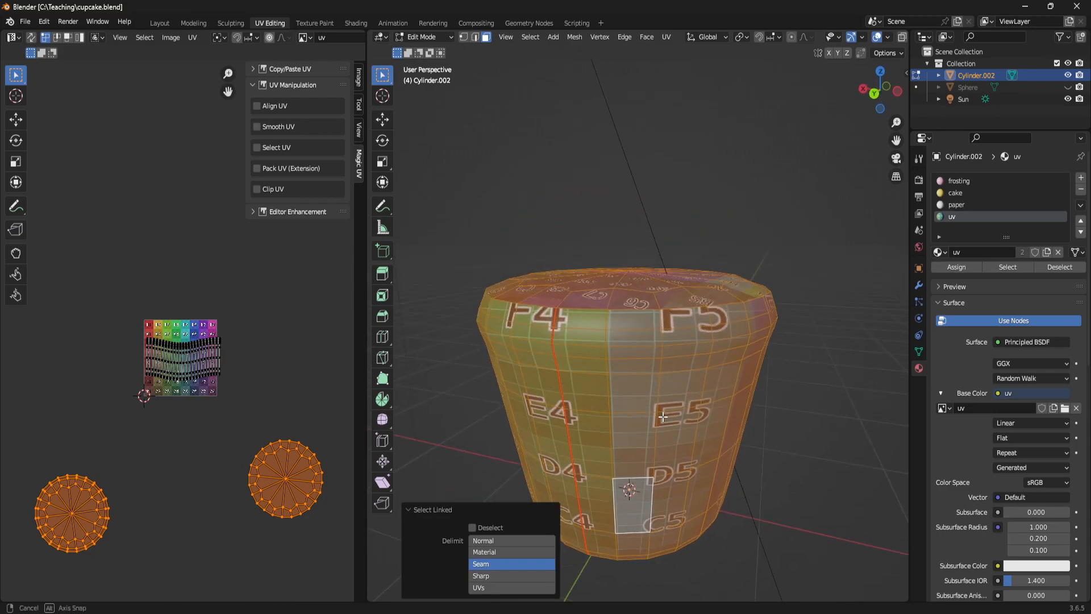
left_click(483, 588)
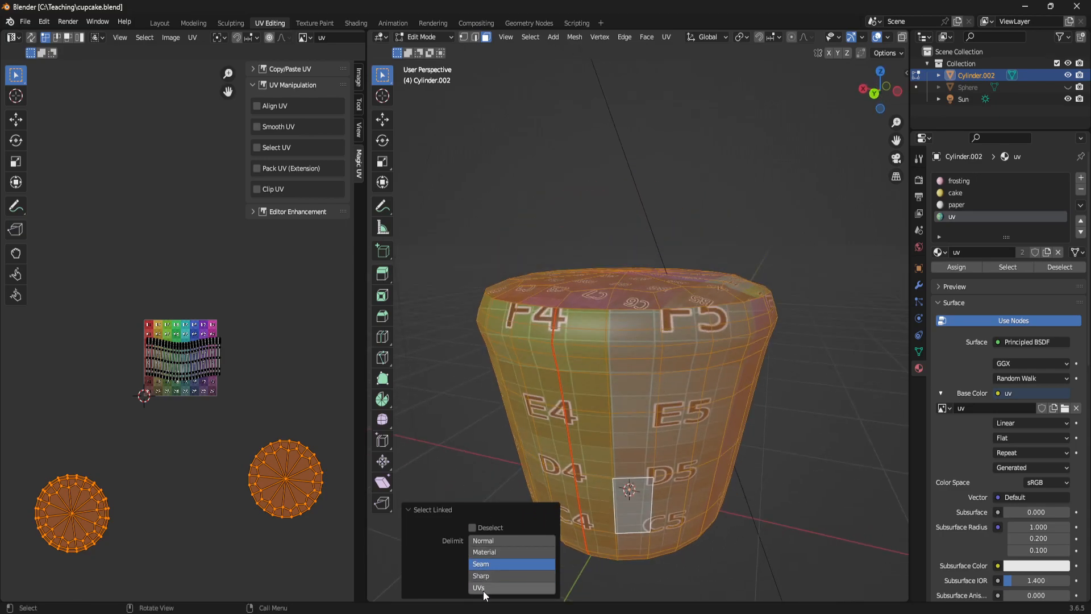
- Re-unwrap the cake body's side wall from a level view into a straight rectangular island and scale it to about 0.5 along Y
middle_click_drag(778, 525, 691, 392)
key("u")
left_click(647, 301)
left_click_drag(81, 297, 257, 451)
key("s")
key("y")
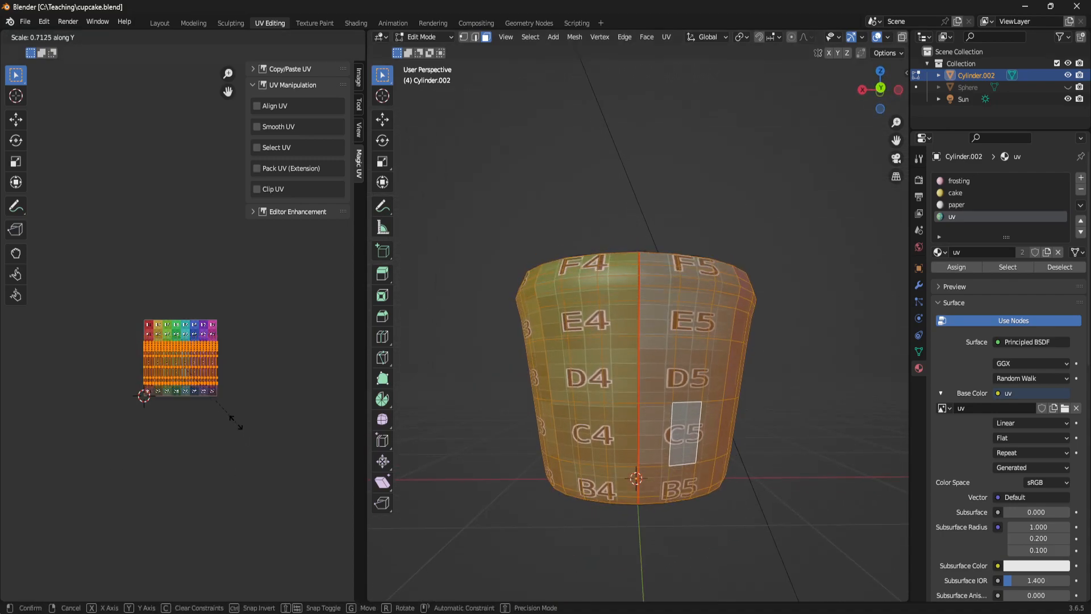
left_click(229, 401)
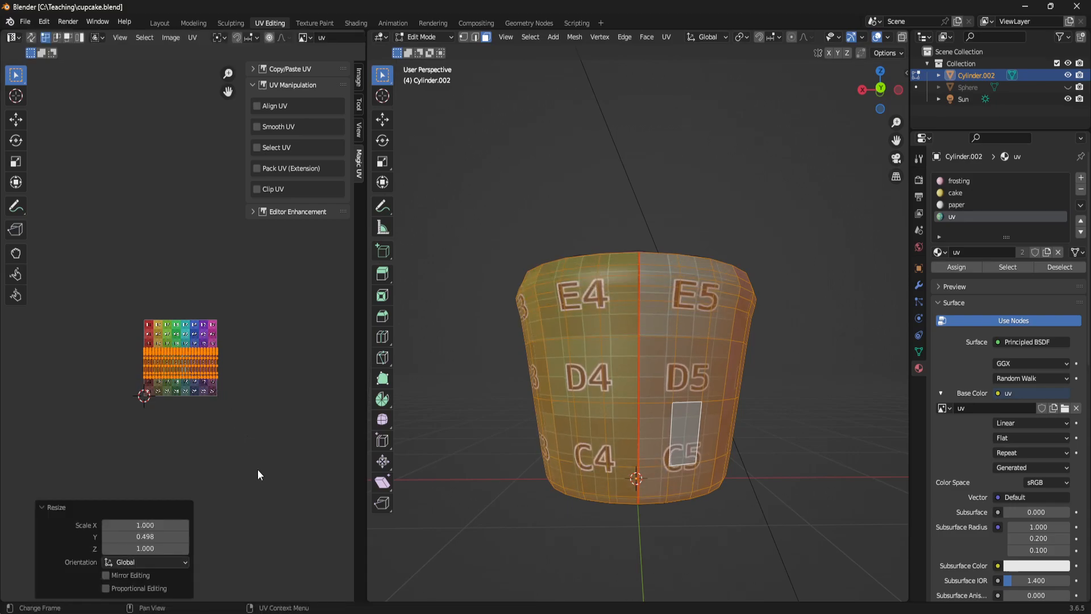
- Move the cake side wall's island outside the grid texture, to its left, and reveal the cupcake's hidden geometry
key("g")
left_click(138, 499)
left_click(817, 246)
middle_click_drag(817, 245, 617, 356)
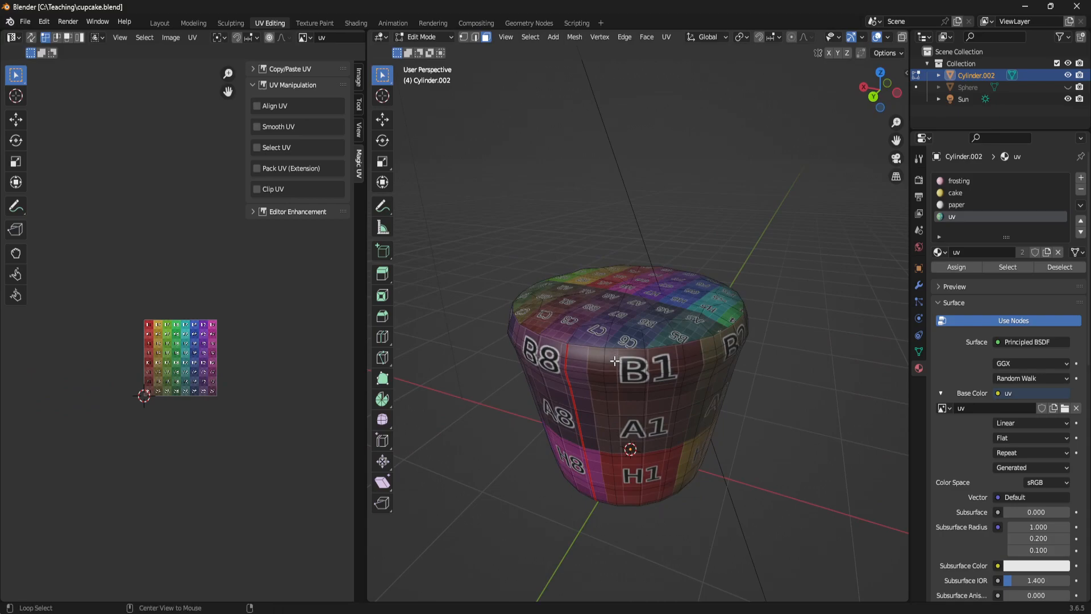
key("alt+h")
middle_click_drag(769, 380, 775, 358)
left_click(764, 384)
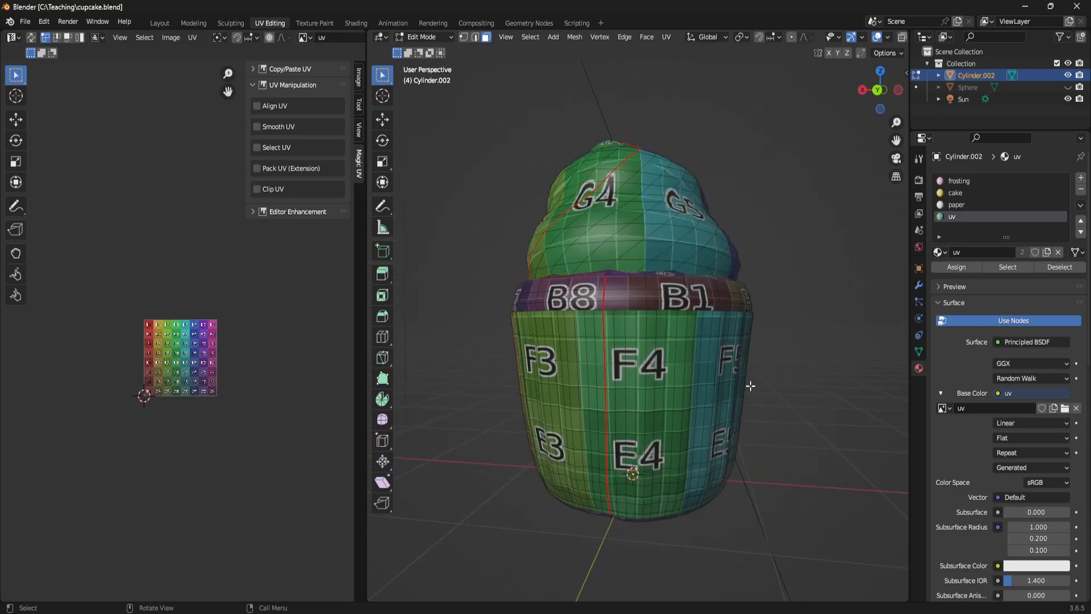
middle_click_drag(654, 376, 837, 251)
key("l")
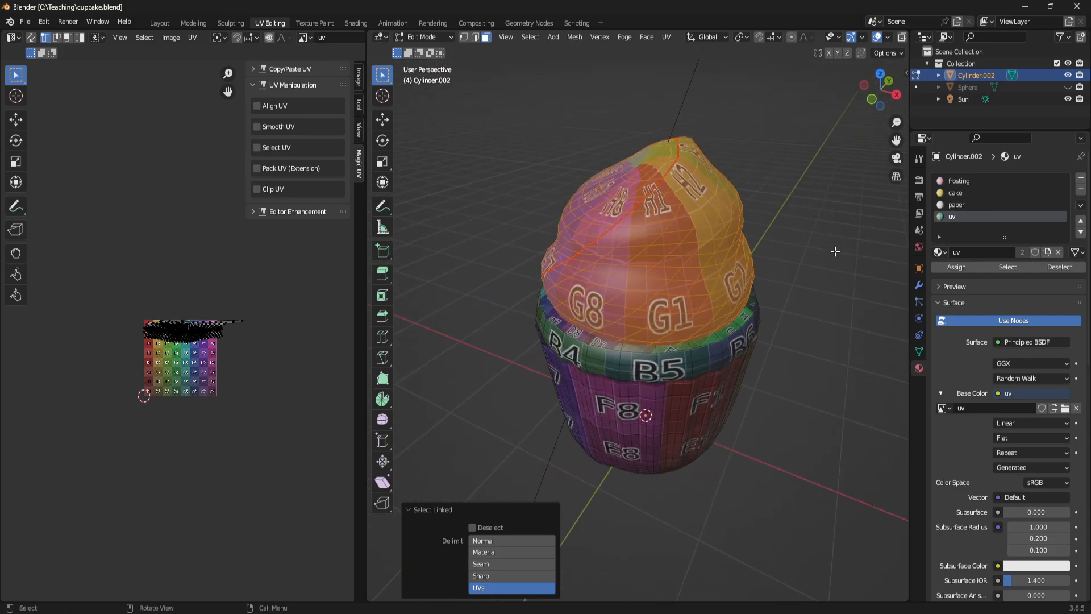
middle_click_drag(679, 261, 413, 314)
left_click(863, 243)
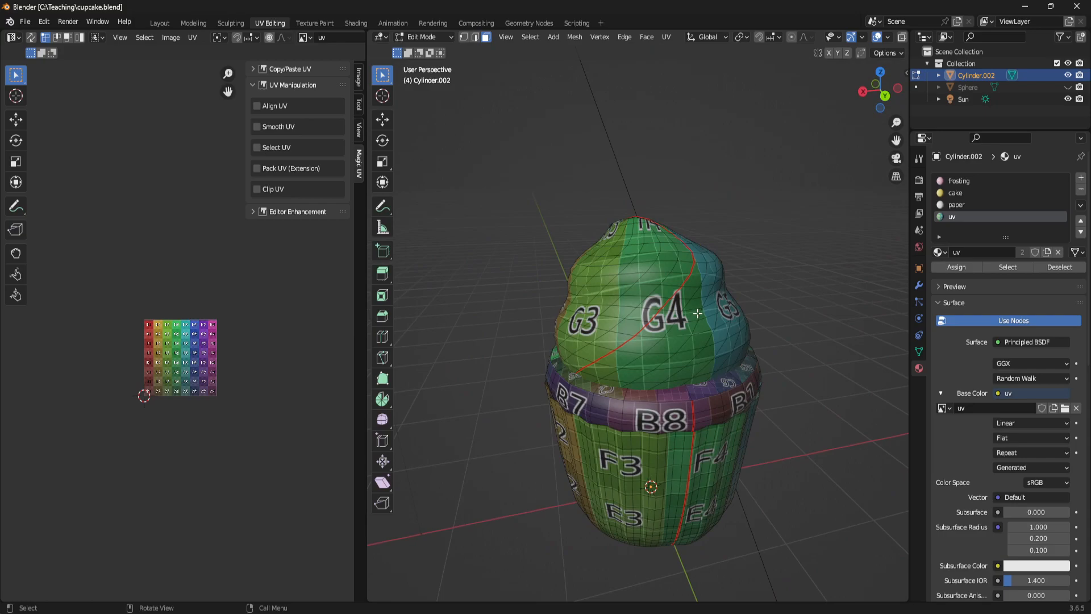
- Select the frosting section on one side of its spiral seam, with linked selection delimited by seam, and unwrap it
key("l")
left_click(503, 564)
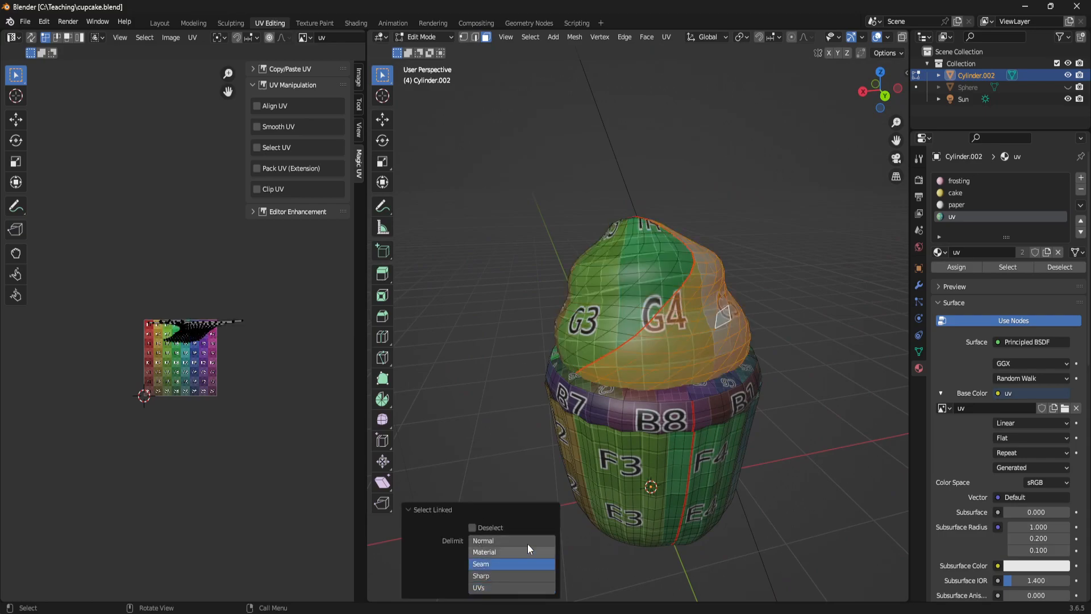
middle_click_drag(699, 290, 640, 244)
middle_click_drag(579, 403, 626, 313)
key("u")
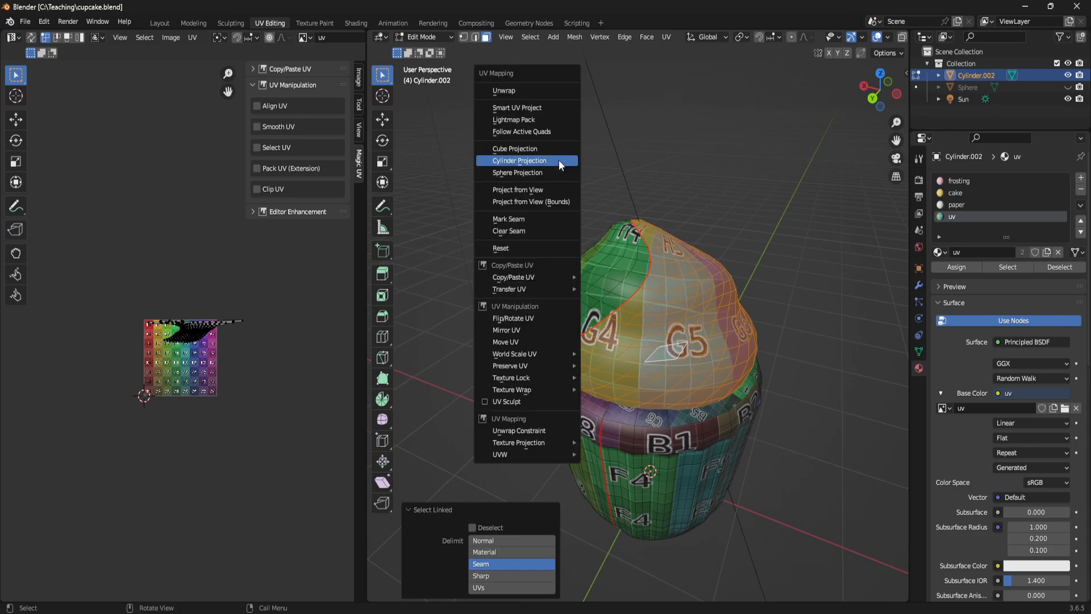
left_click(516, 91)
- Select the frosting's other seam-bounded section, unwrap it, and clear the selection
middle_click_drag(690, 307, 635, 262)
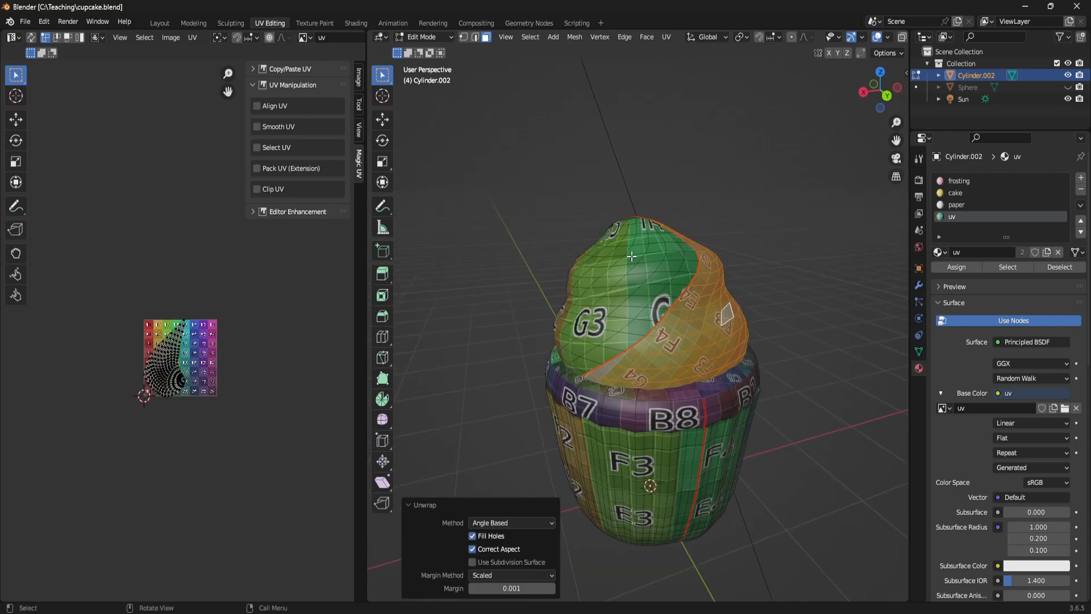
left_click(635, 262)
key("ctrl+l")
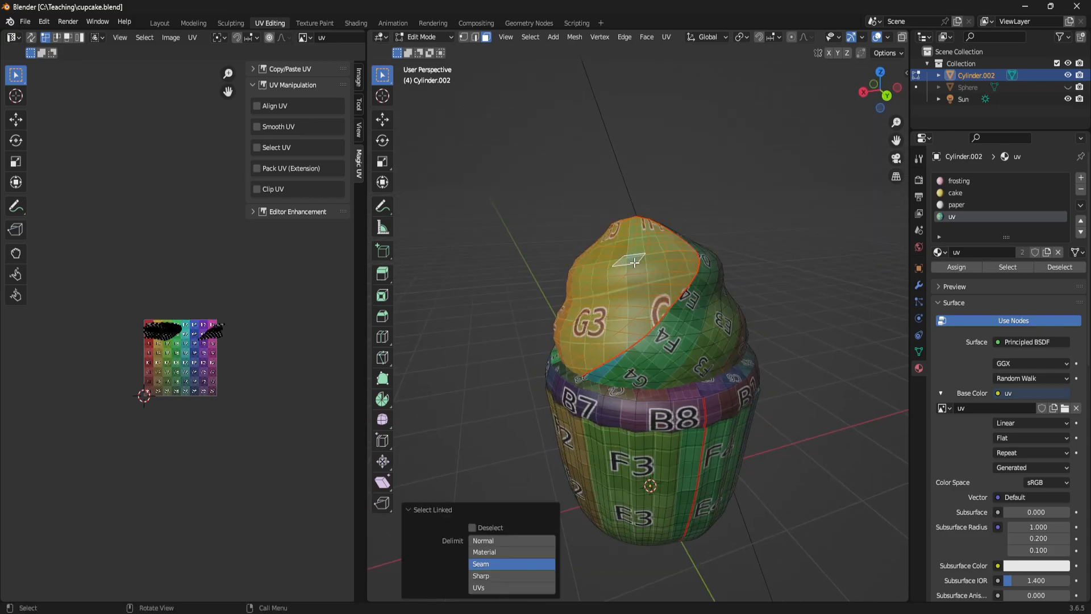
key("u")
left_click(637, 236)
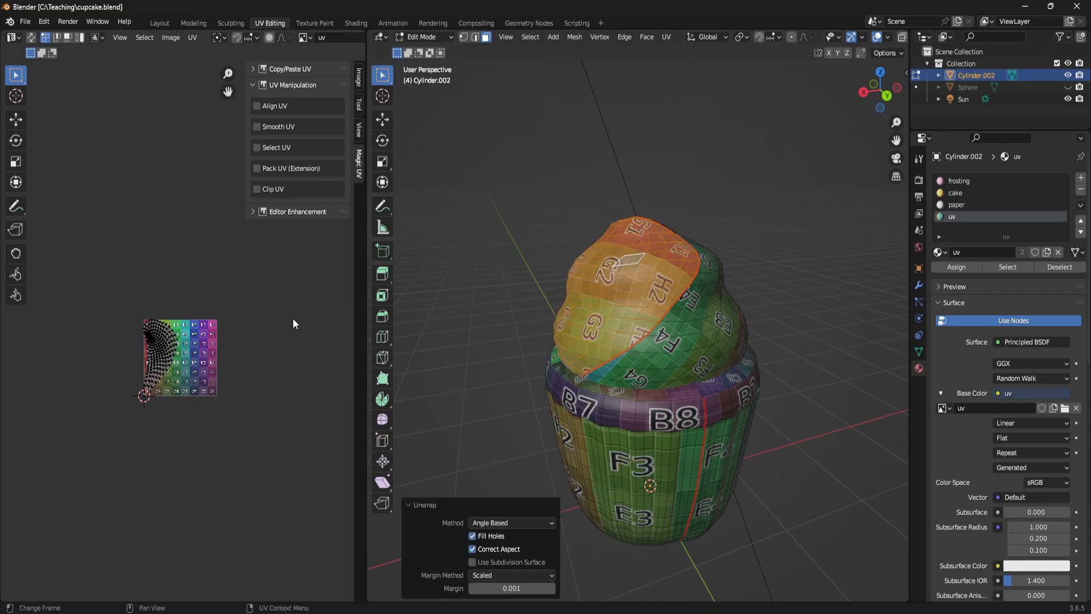
left_click(781, 226)
- Turn on UV sync selection and move the liner side wall's rectangular island off the round island, to the grid texture's upper right
middle_click_drag(717, 404, 799, 380)
scroll(799, 380, "down", 1)
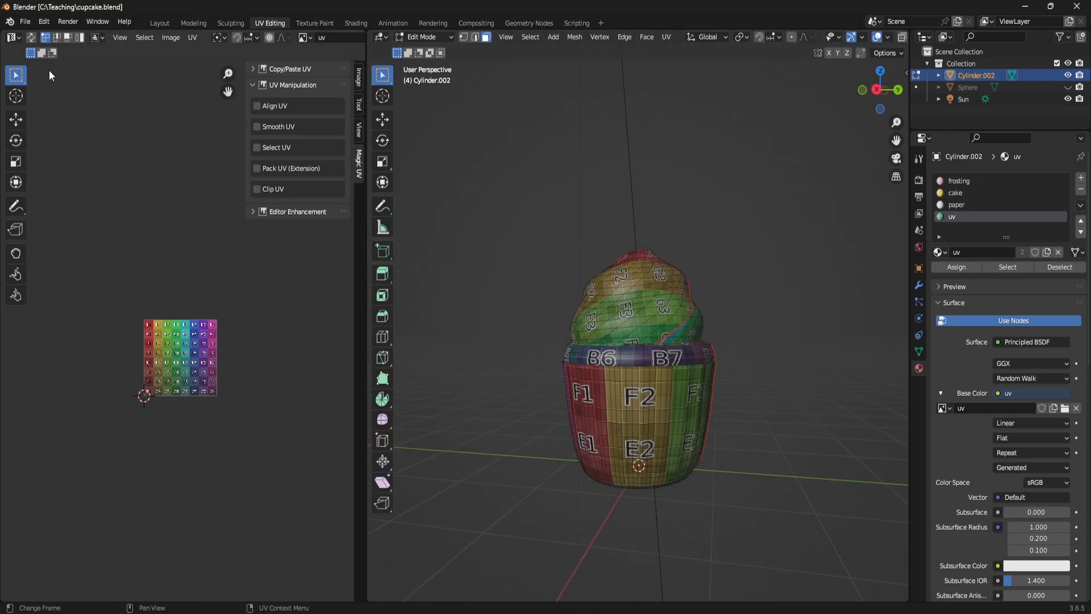
left_click(31, 38)
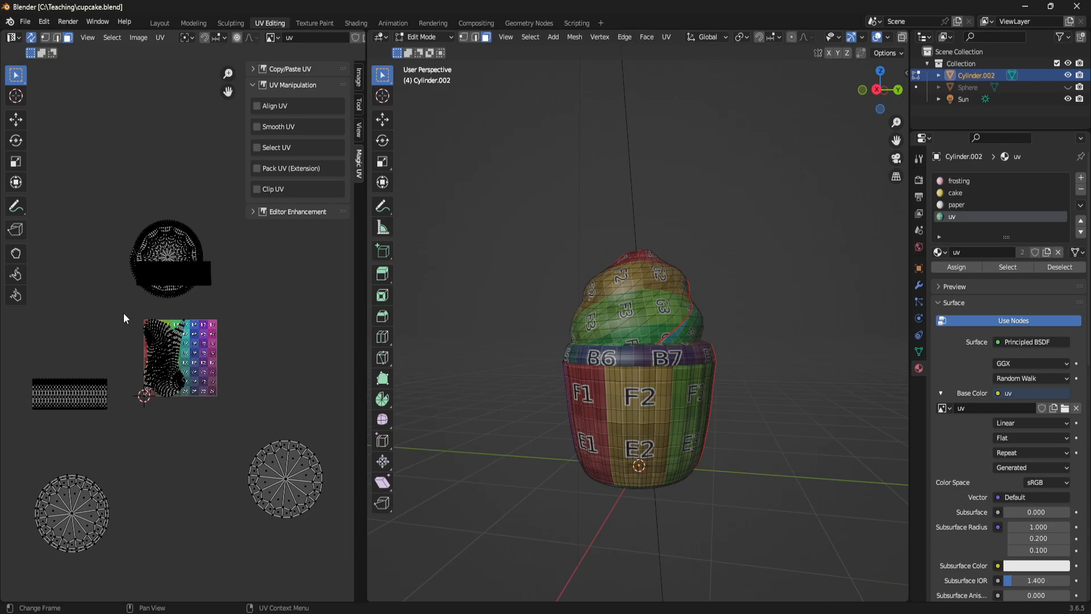
scroll(226, 325, "up", 2)
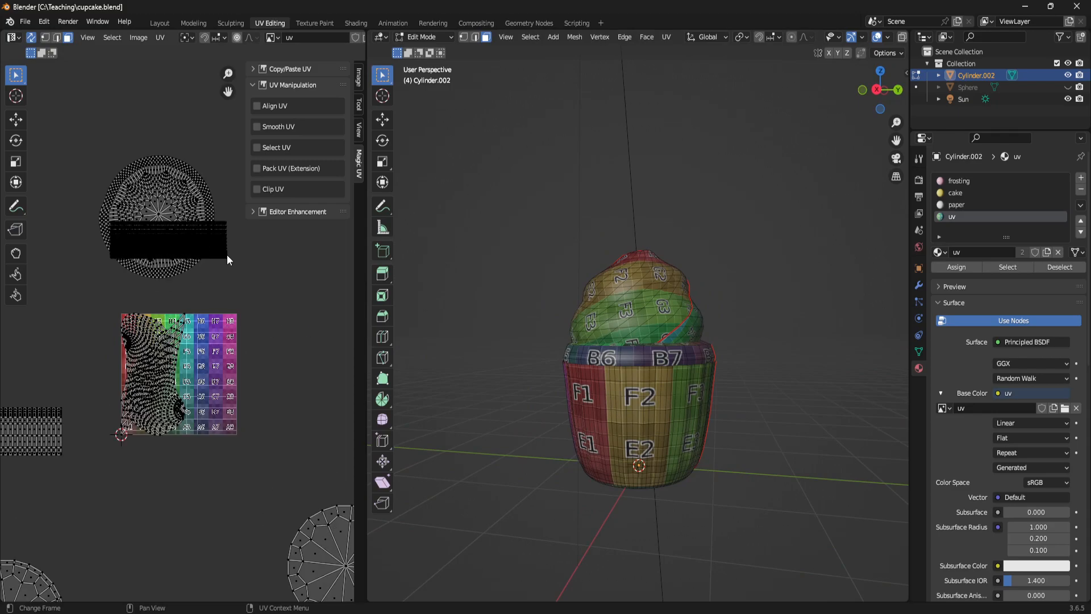
key("l")
key("g")
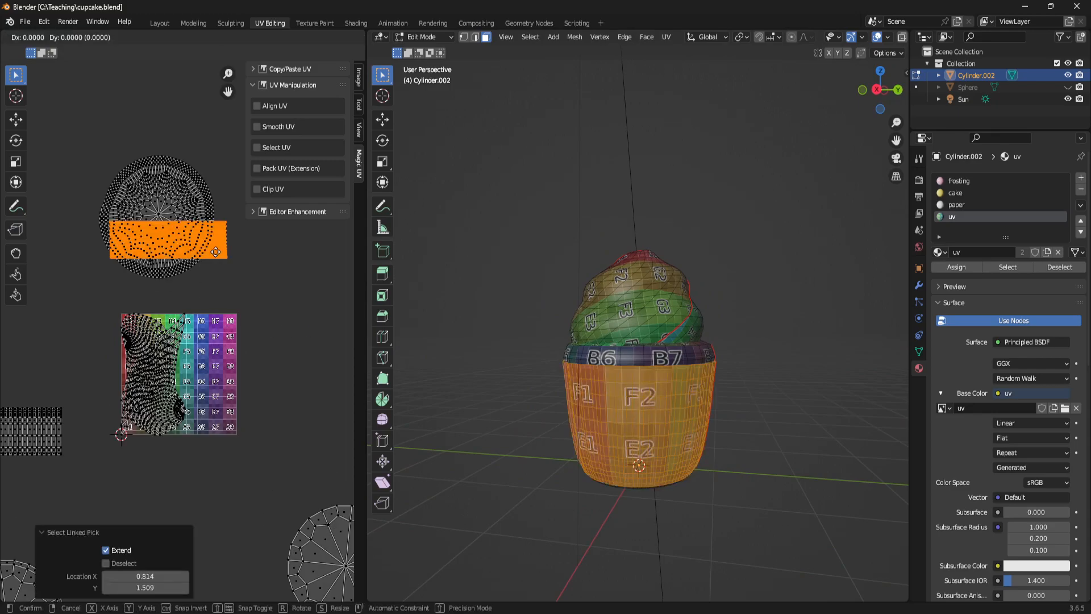
left_click(332, 290)
- Separate the overlapping frosting islands by moving the teardrop-shaped one below the grid texture, and clear the selection
middle_click_drag(190, 399, 240, 354)
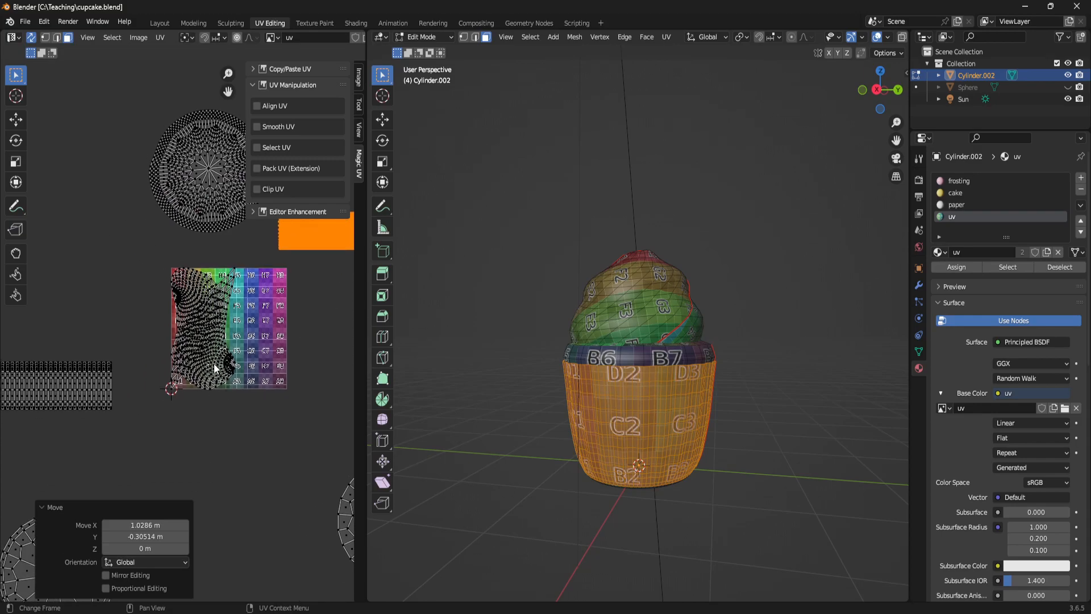
left_click(222, 455)
key("l")
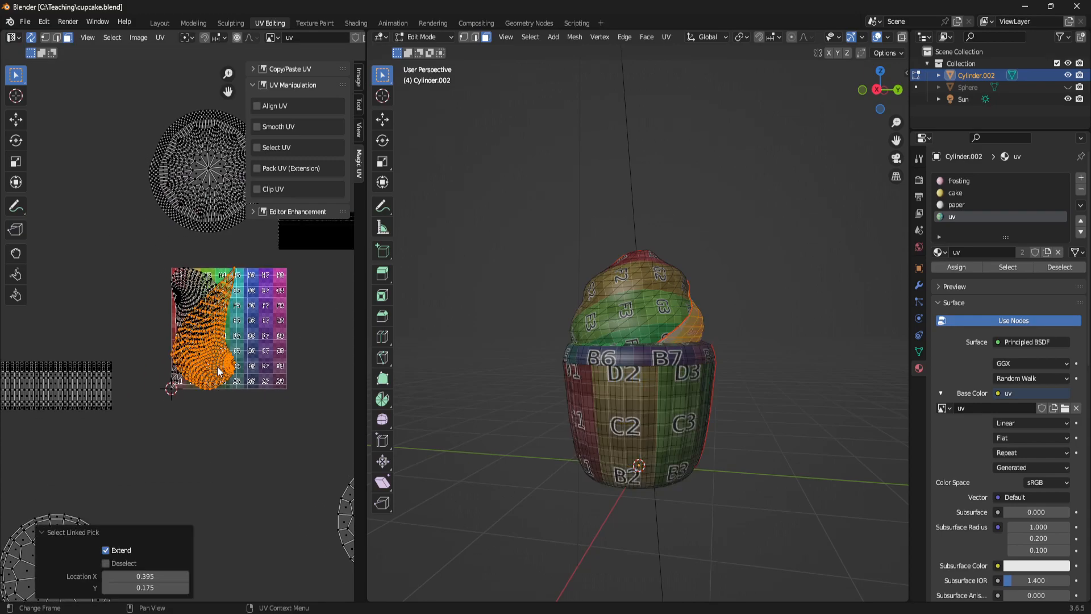
key("g")
left_click(236, 525)
scroll(267, 443, "down", 3)
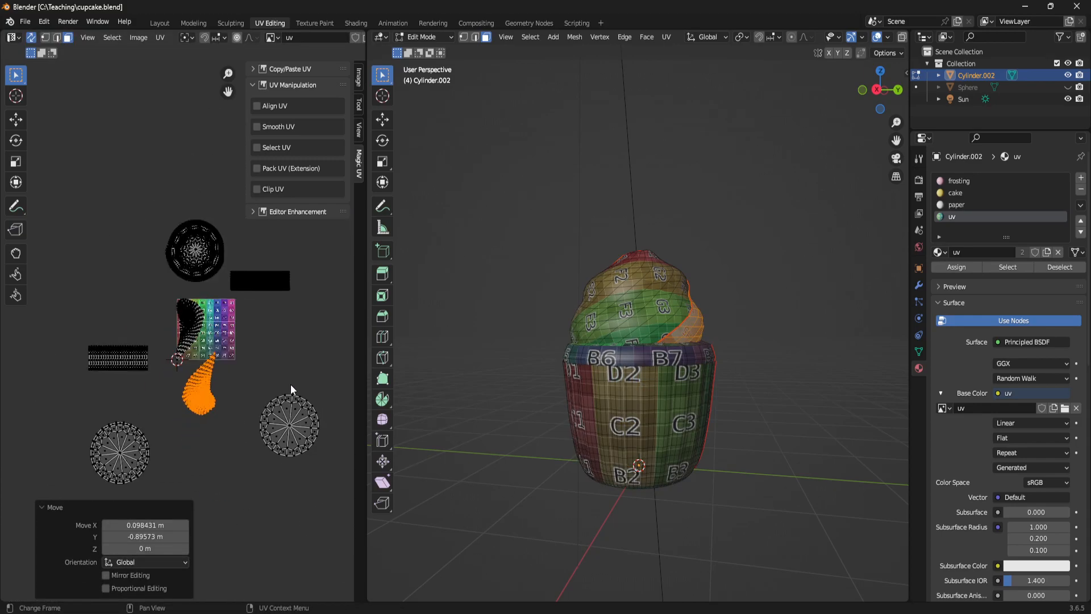
middle_click_drag(291, 384, 290, 335)
left_click(290, 299)
- Select all UV islands, apply Average Islands Scale, and check the texture on the cupcake from below
middle_click_drag(477, 409, 573, 373)
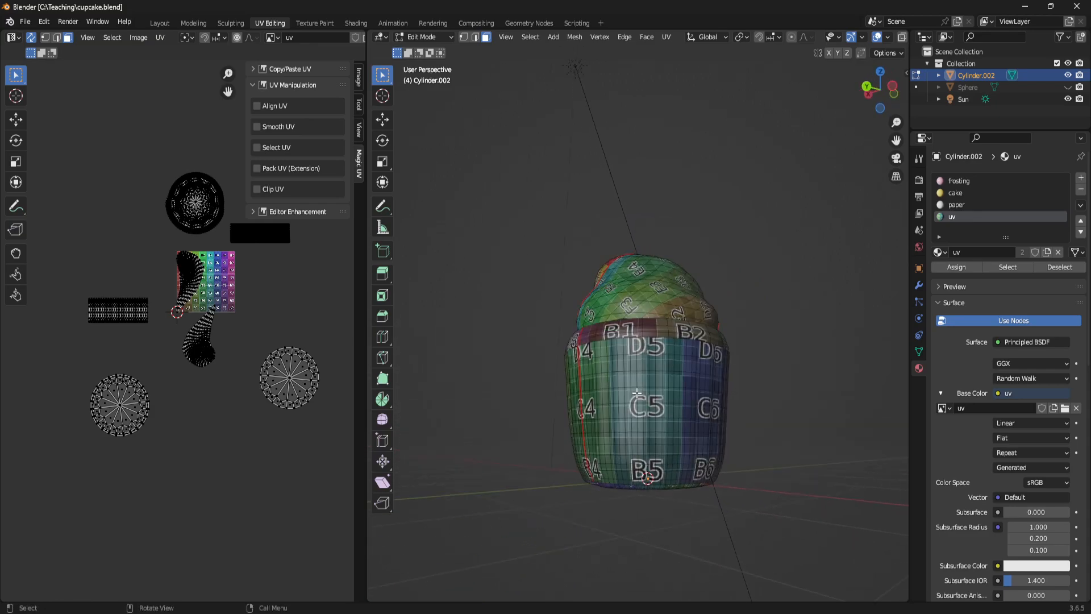
scroll(637, 405, "up", 2)
middle_click_drag(637, 404, 568, 423)
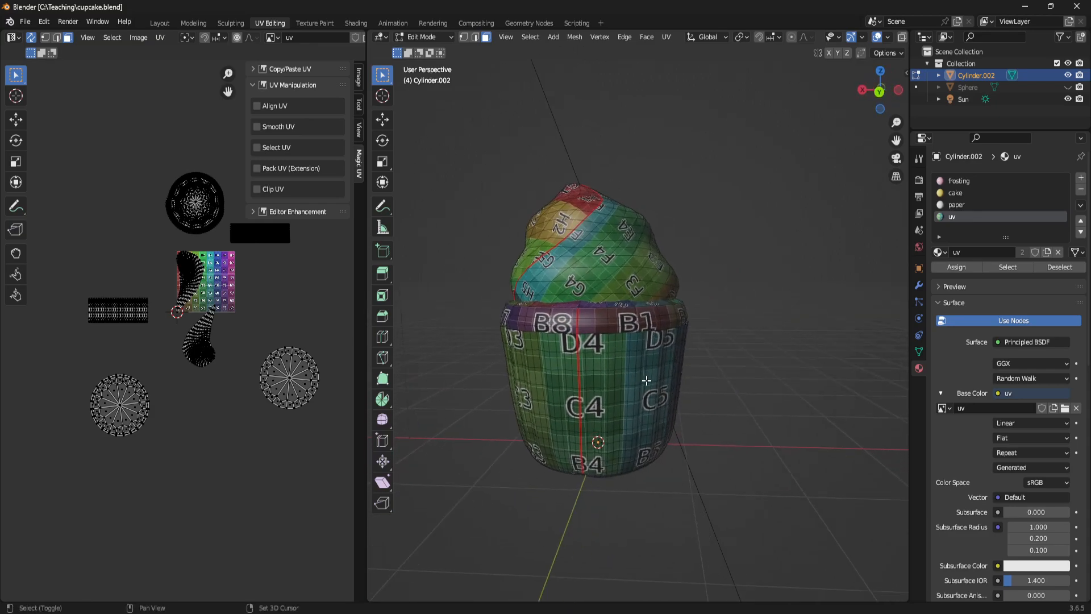
left_click(161, 37)
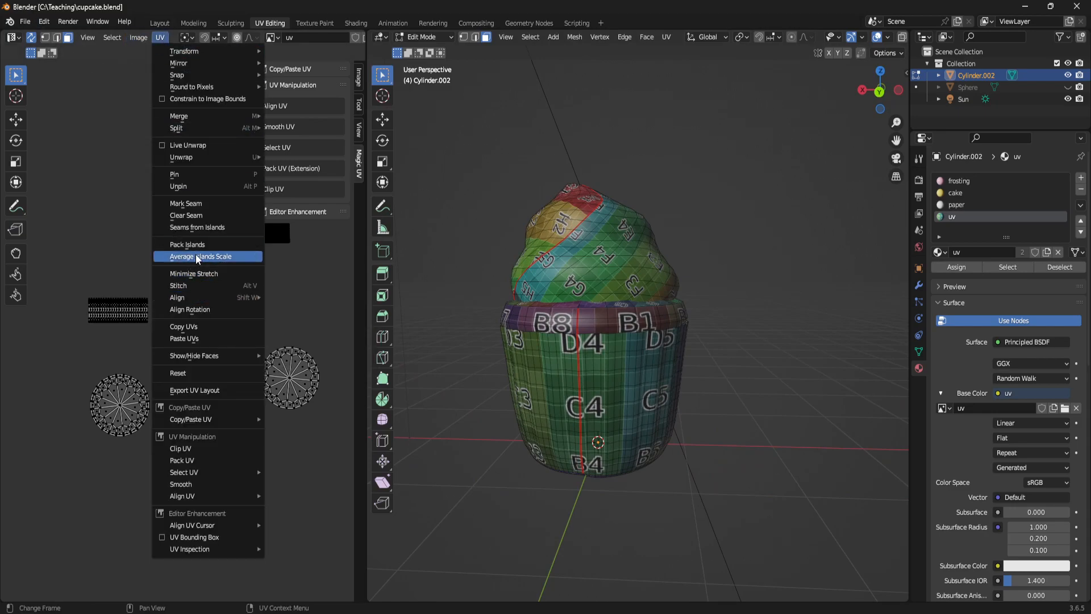
left_click_drag(58, 143, 339, 552)
scroll(193, 309, "down", 1)
left_click(160, 37)
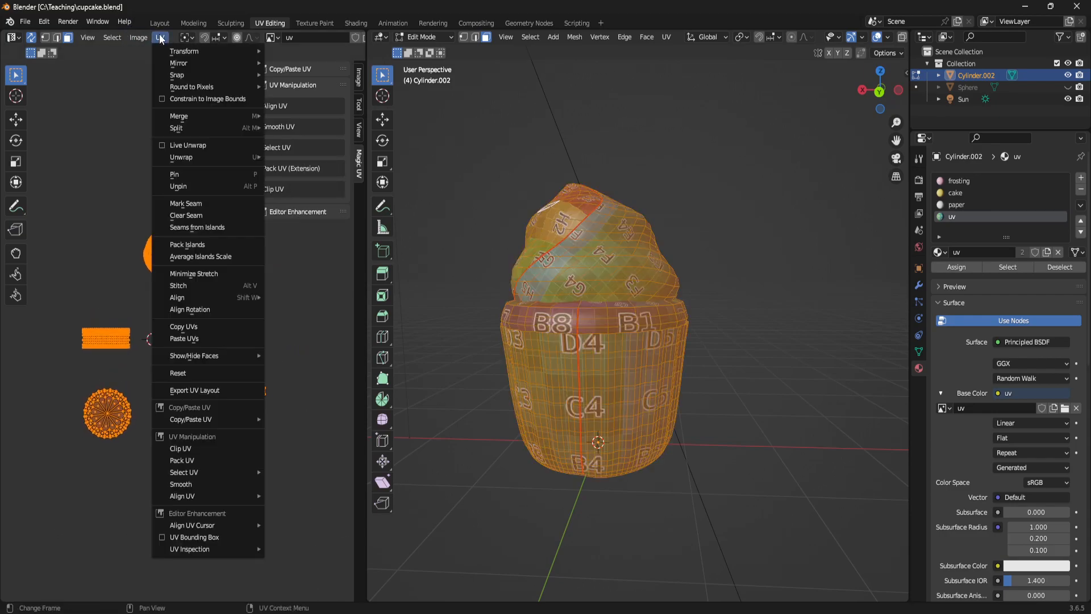
left_click(207, 257)
middle_click_drag(714, 386, 487, 324)
scroll(208, 318, "up", 2)
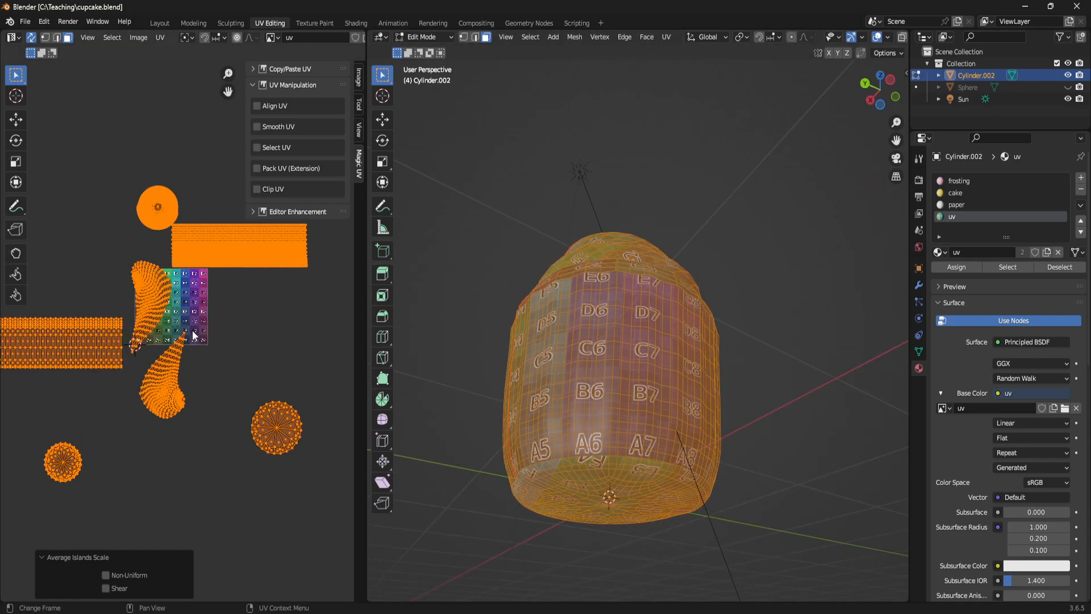
- Try out Pack UV on all the islands and undo the packing
left_click(165, 39)
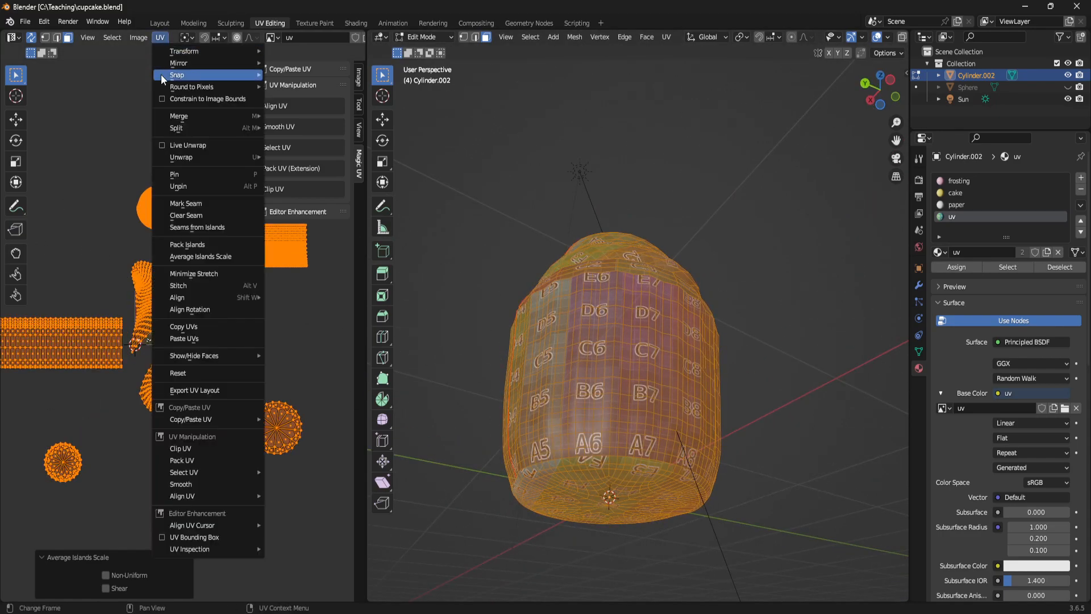
left_click(196, 460)
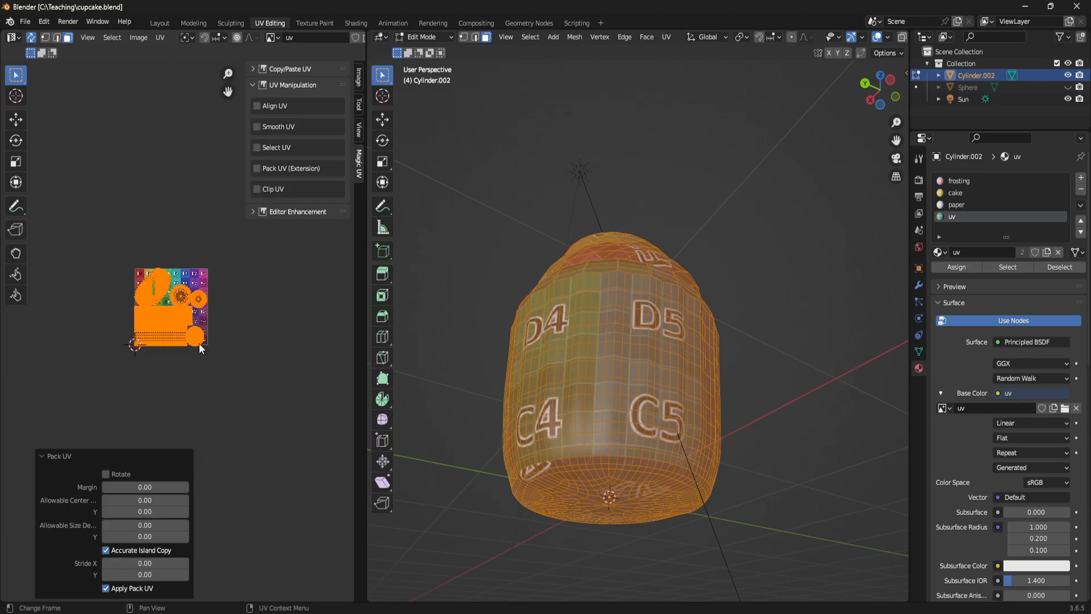
scroll(204, 295, "up", 4)
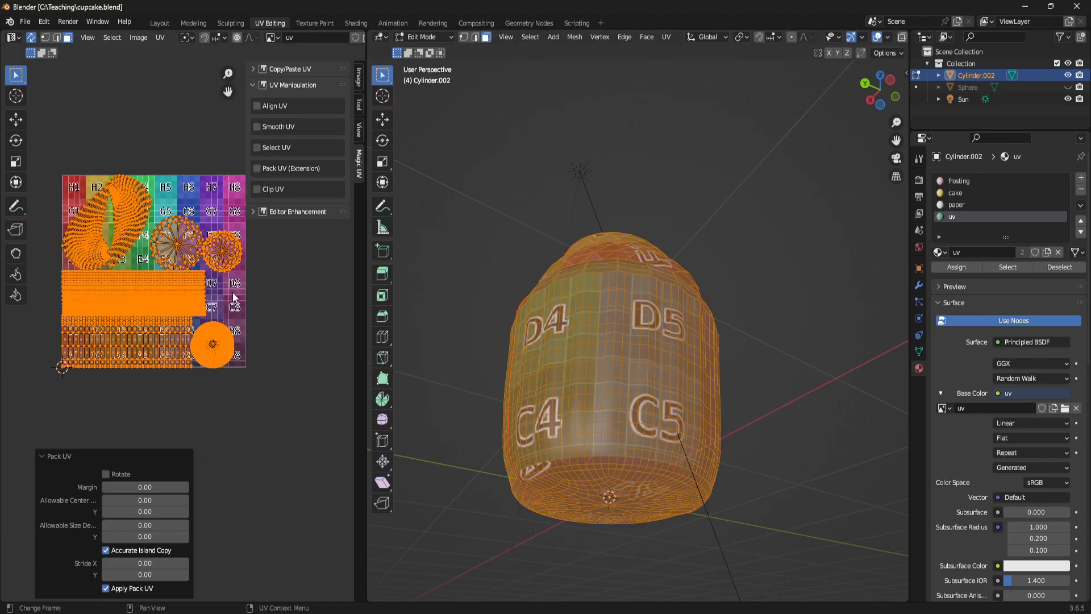
key("ctrl+z")
- Move all the islands together down and to the left, clear of the grid texture, and deselect them
scroll(218, 288, "down", 5)
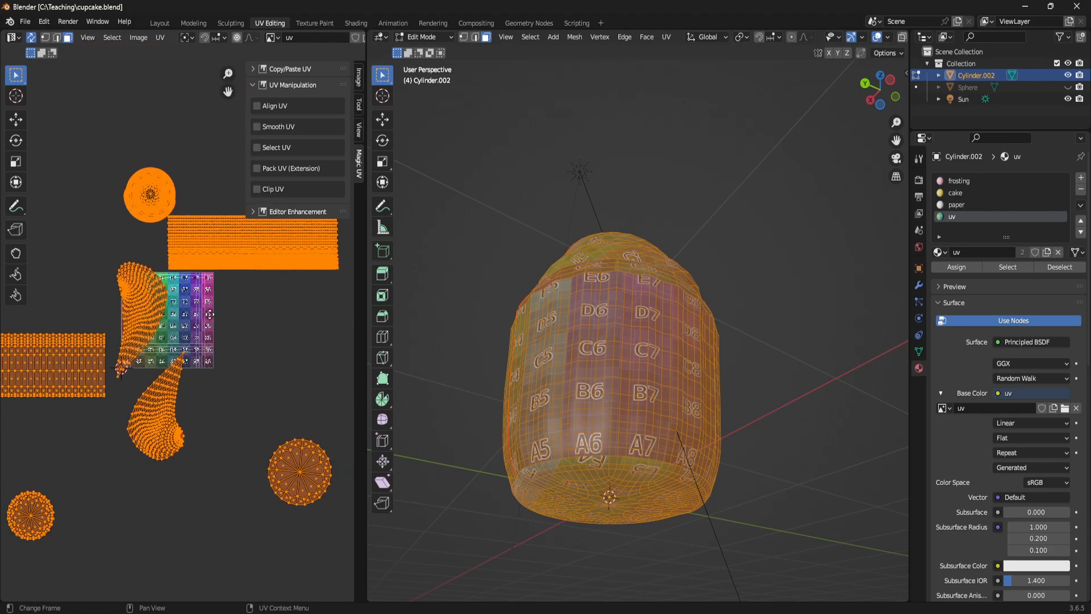
key("g")
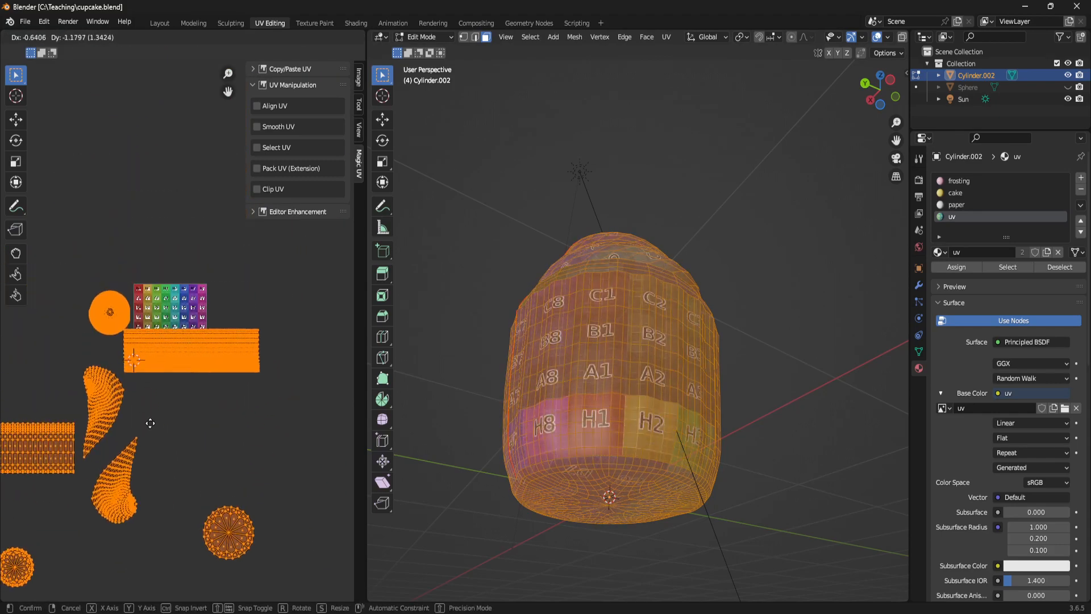
left_click(128, 467)
middle_click_drag(146, 445, 242, 298)
left_click(254, 330)
- Select the cake side wall's rectangular island and place it directly beneath the liner side wall's island
key("l")
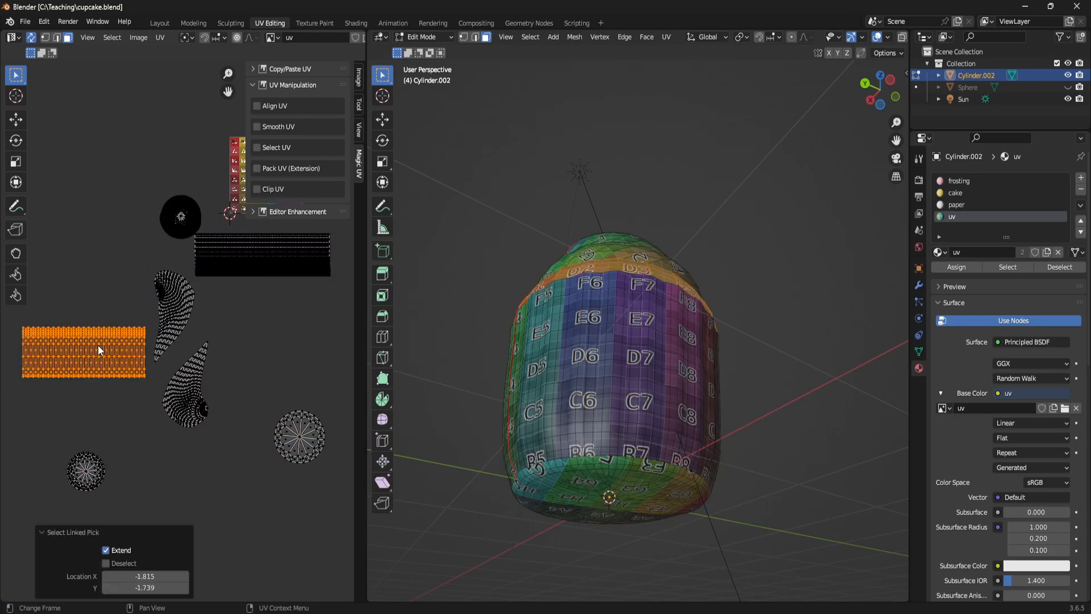
key("g")
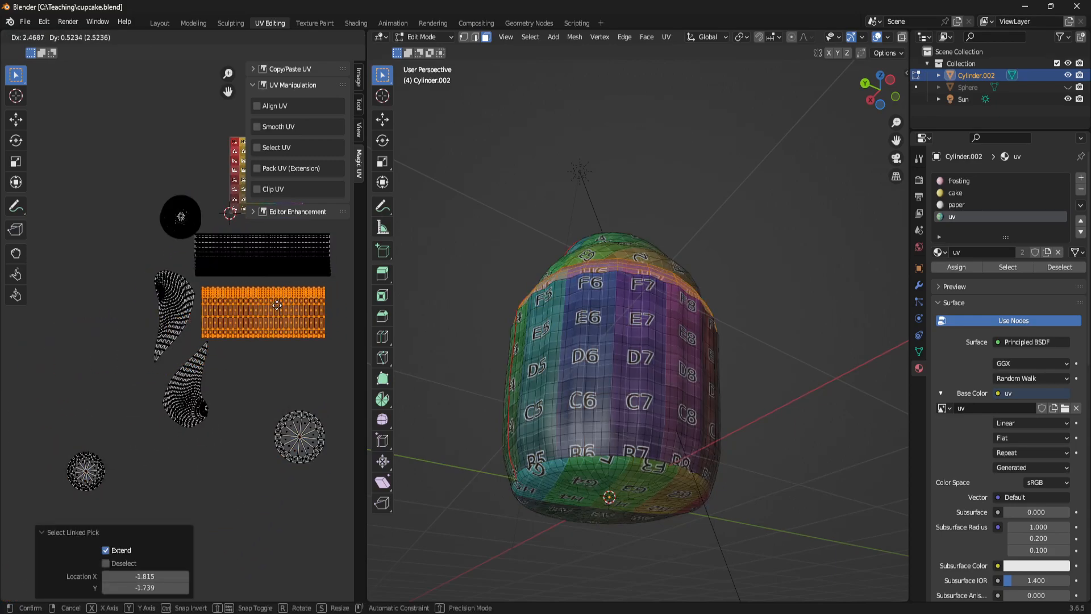
left_click(270, 303)
- Add the liner side wall's island to the selection, move both rectangles onto the grid texture, and scale them to about 0.466
middle_click_drag(338, 231, 292, 308)
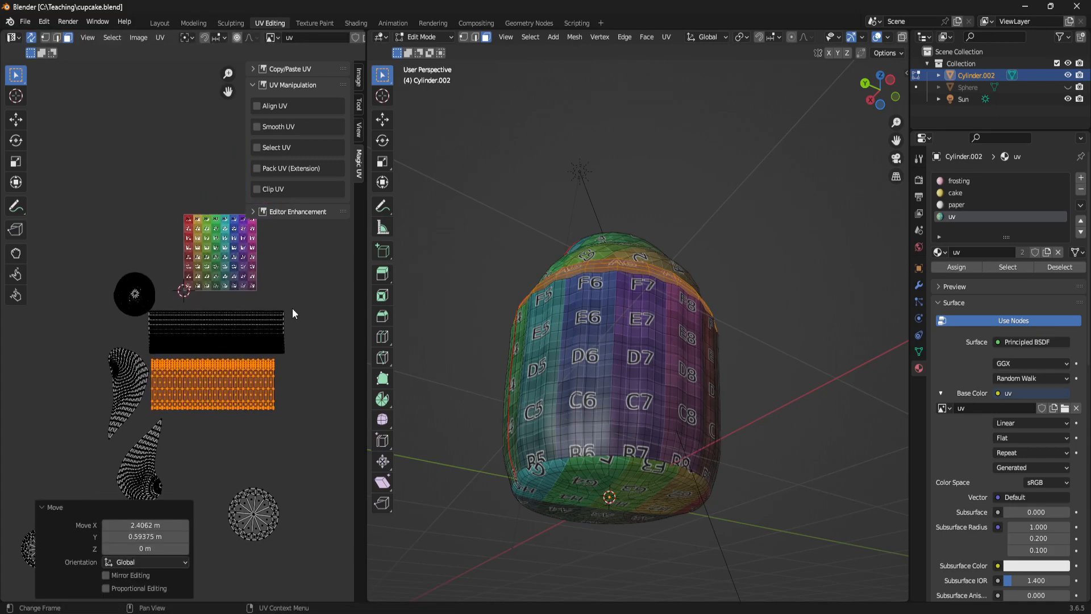
key("l")
key("g")
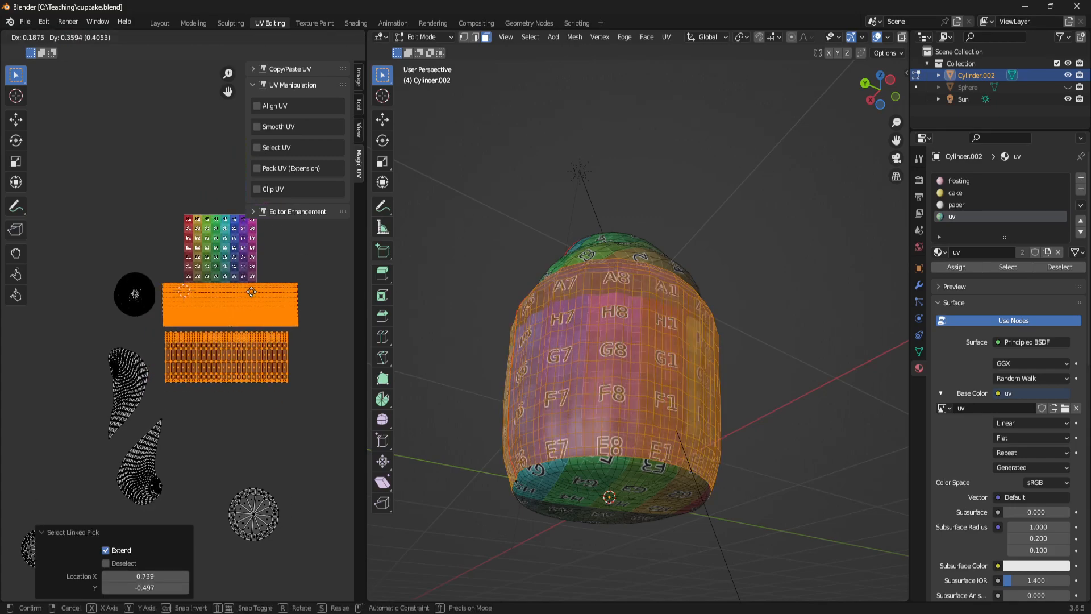
left_click(282, 249)
left_click(244, 253)
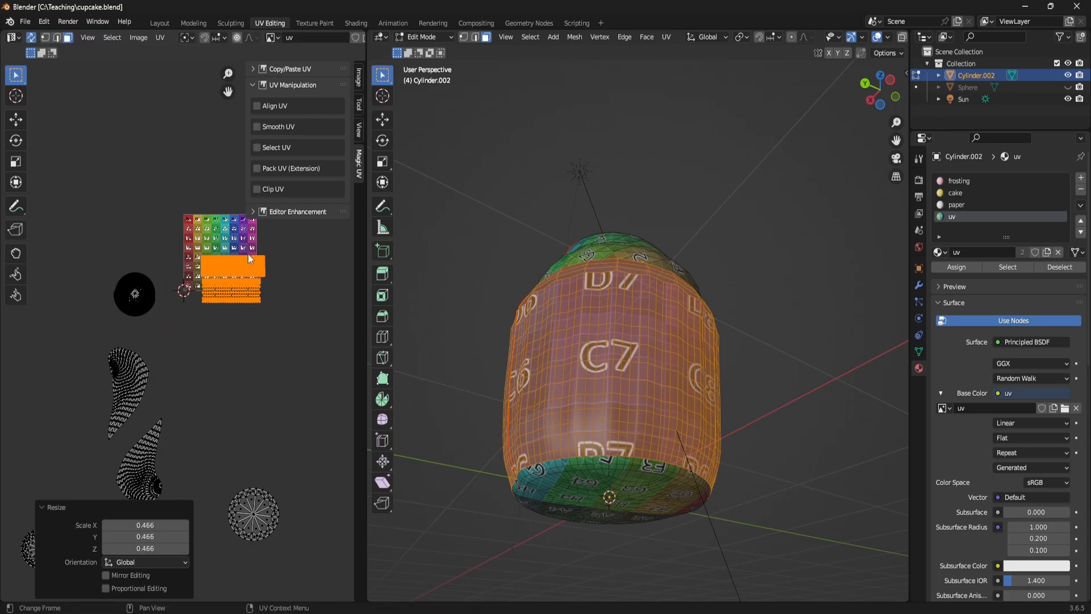
- Move the two scaled rectangular islands inside the grid texture, into its upper part near the left edge
scroll(266, 260, "up", 5)
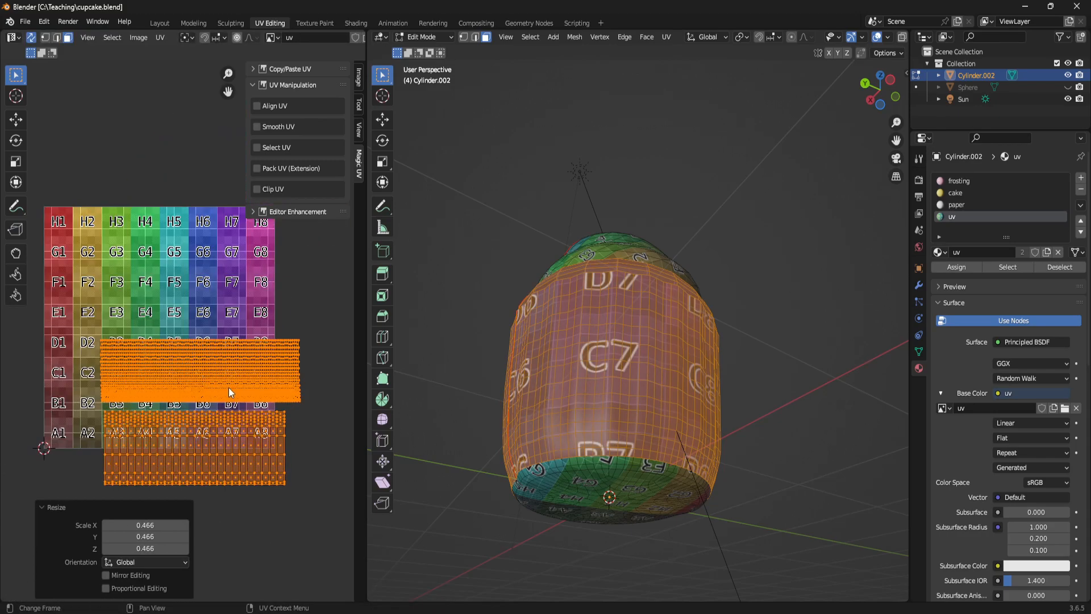
key("g")
left_click(166, 280)
middle_click_drag(166, 281, 167, 321)
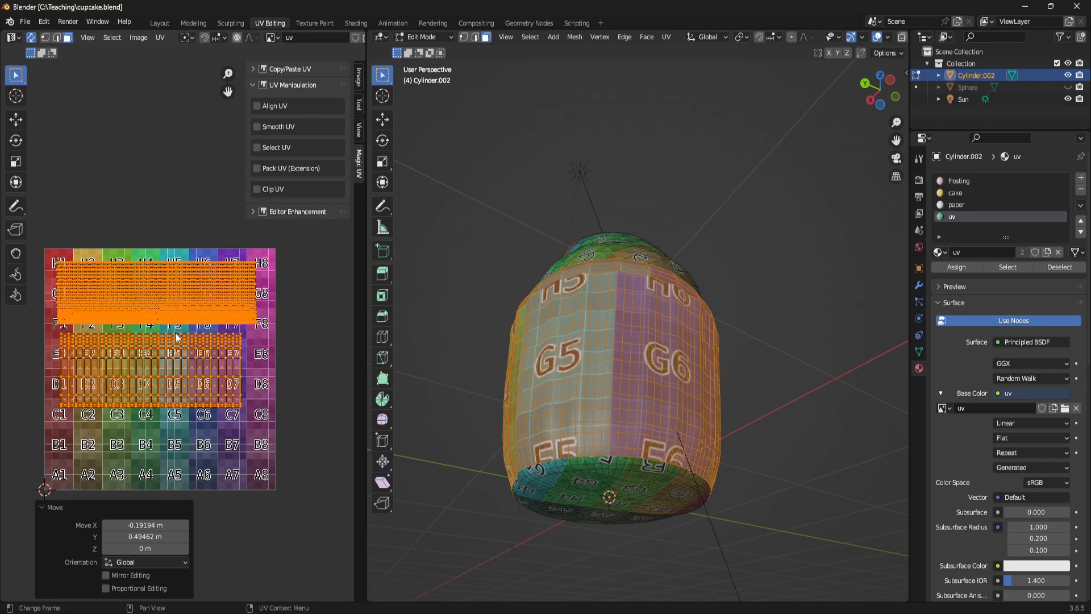
- Scale both side-wall rectangles to about 1.159 and shift them slightly right and up to line up with the grid texture's upper-left corner
key("s")
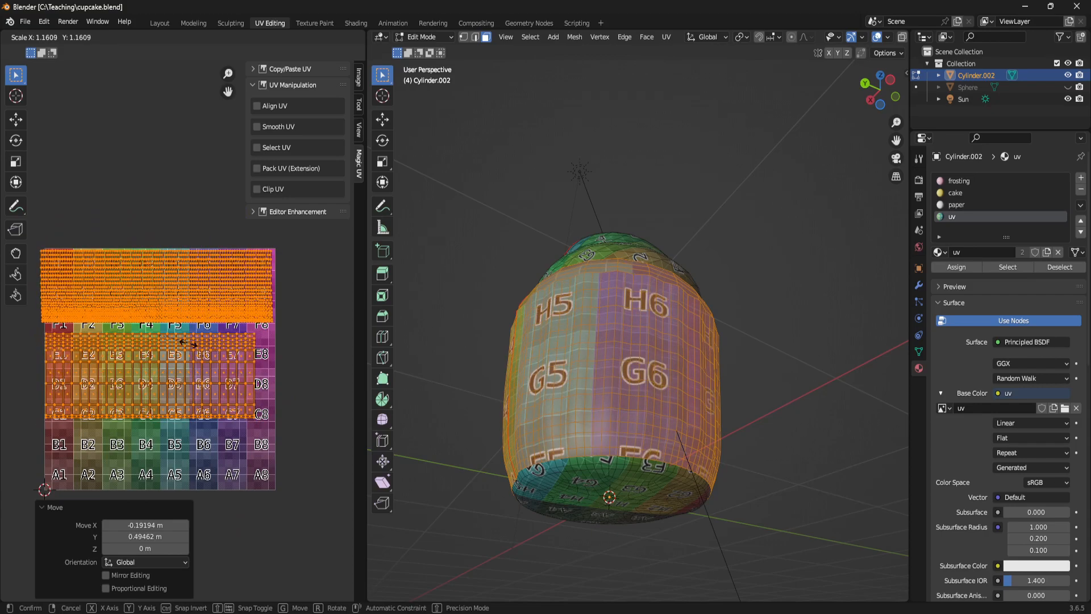
left_click(185, 344)
key("g")
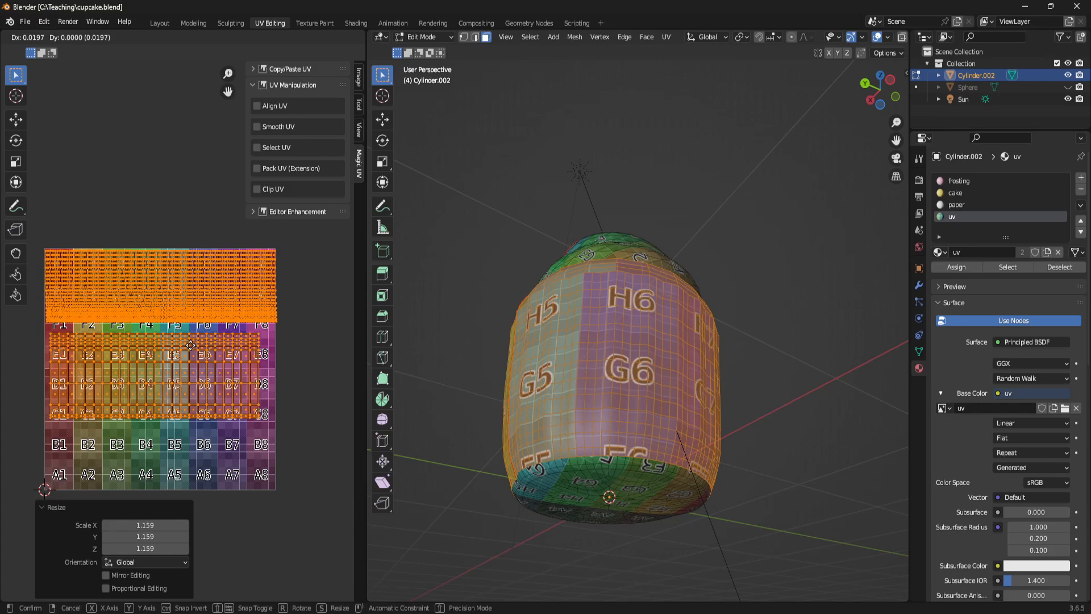
left_click(190, 343)
- Shift and scale both side-wall rectangles along X so the liner's island fits exactly across the grid texture's width
scroll(212, 320, "up", 4)
middle_click_drag(93, 330, 124, 341)
middle_click_drag(315, 301, 27, 303)
middle_click_drag(251, 277, 75, 278)
key("g")
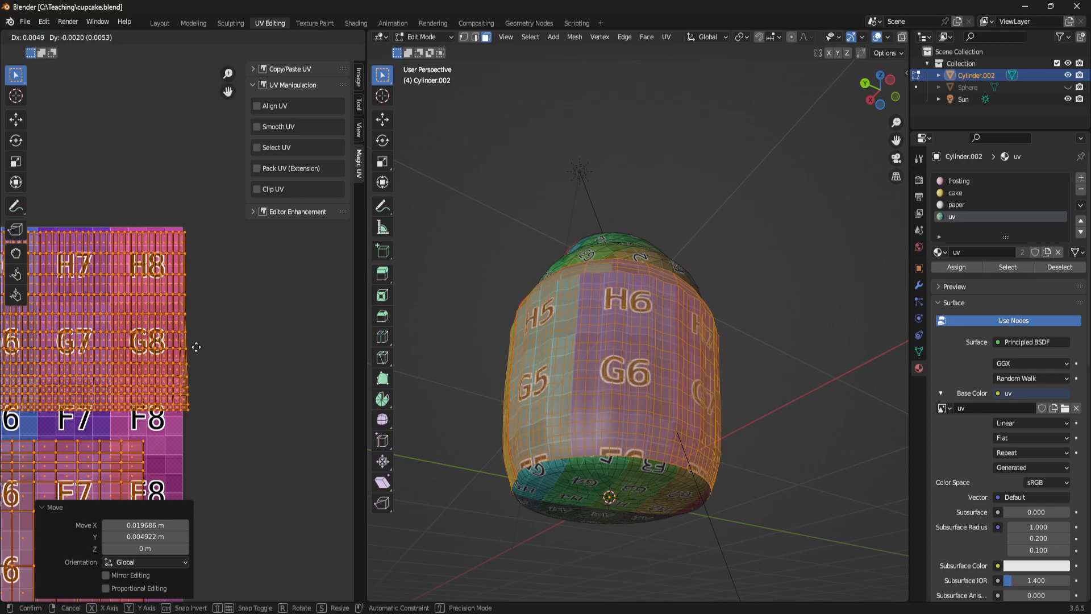
key("x")
left_click(192, 348)
middle_click_drag(148, 344, 262, 331)
key("s")
key("x")
left_click(186, 305)
- Select only the cake side wall's island and move it up and slightly right, directly beneath the liner side wall's island
scroll(289, 325, "down", 2)
middle_click_drag(313, 329, 180, 284)
scroll(146, 284, "down", 2)
left_click(218, 412)
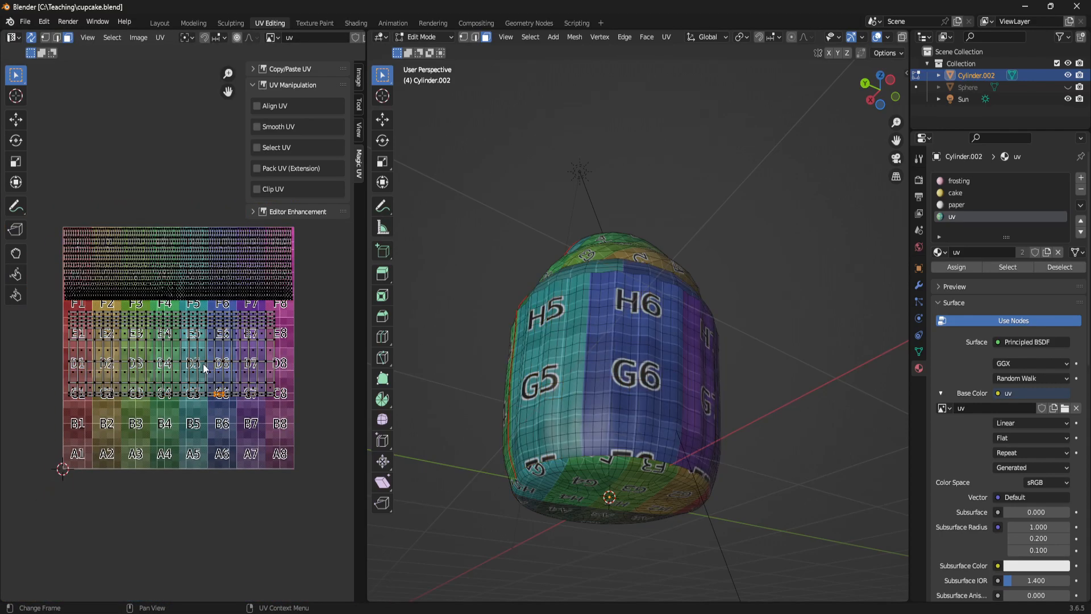
key("l")
key("g")
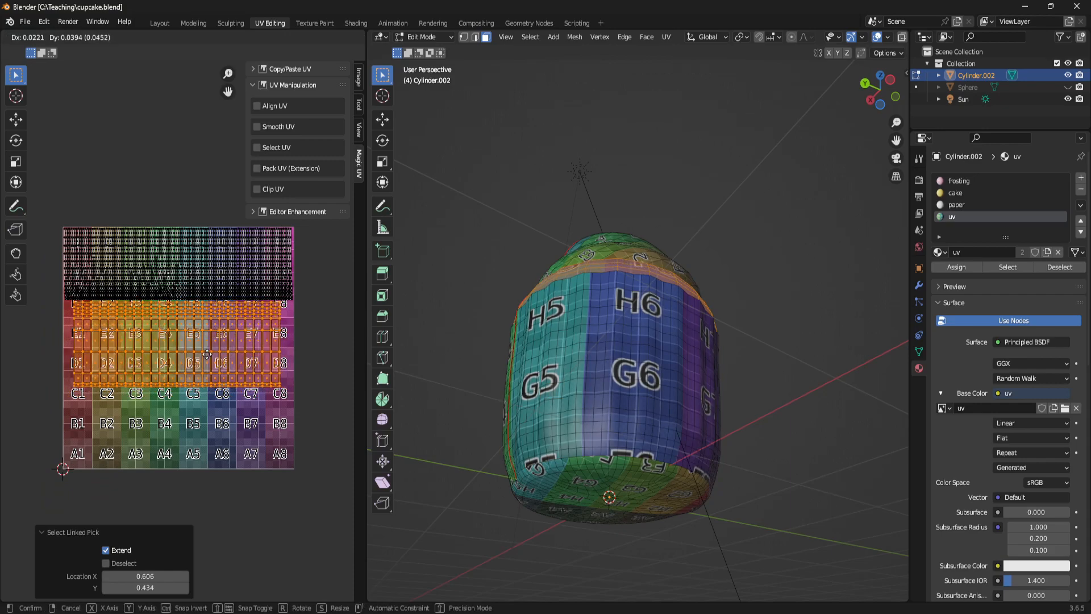
left_click(215, 350)
scroll(217, 346, "up", 3)
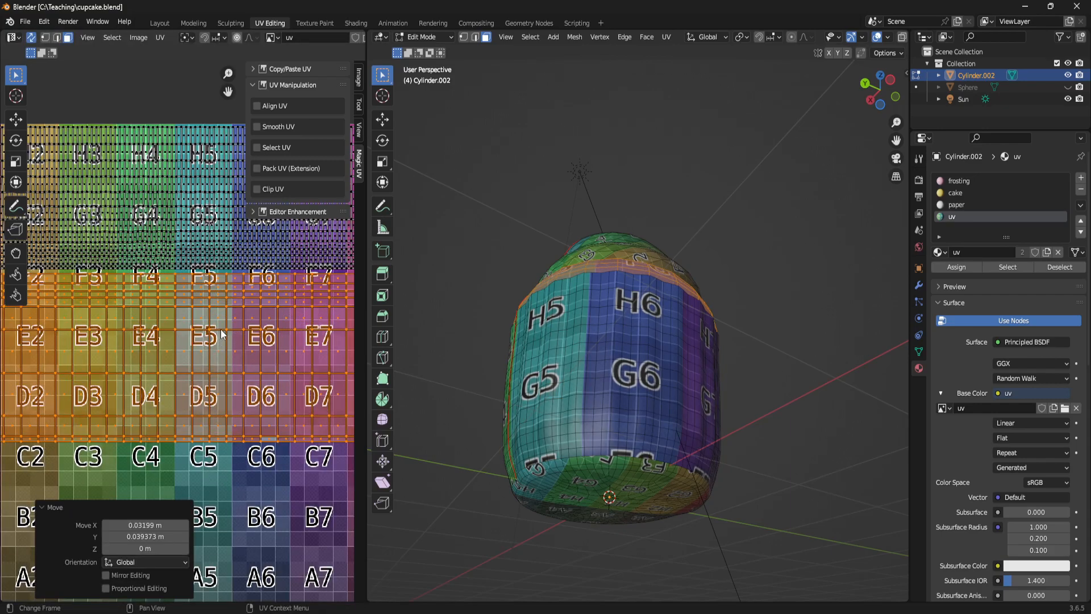
key("g")
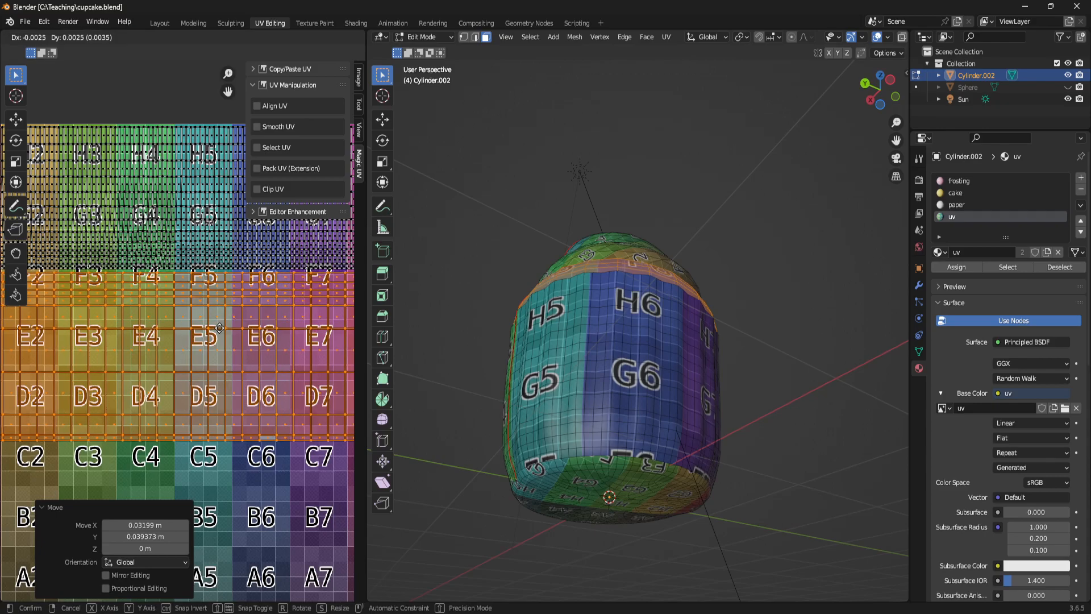
left_click(220, 327)
scroll(241, 336, "up", 6)
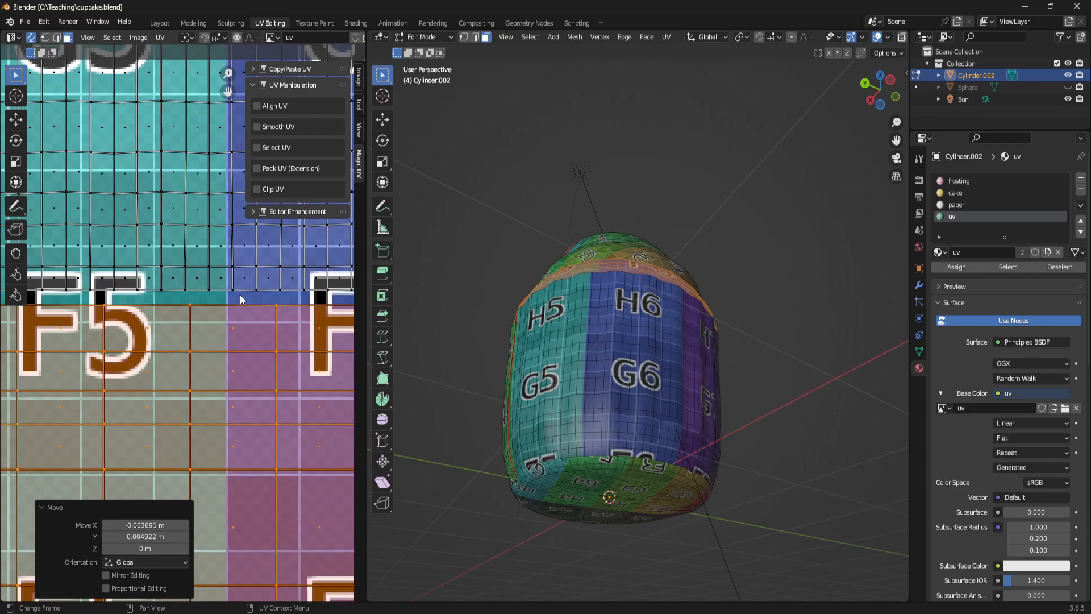
scroll(237, 295, "down", 10)
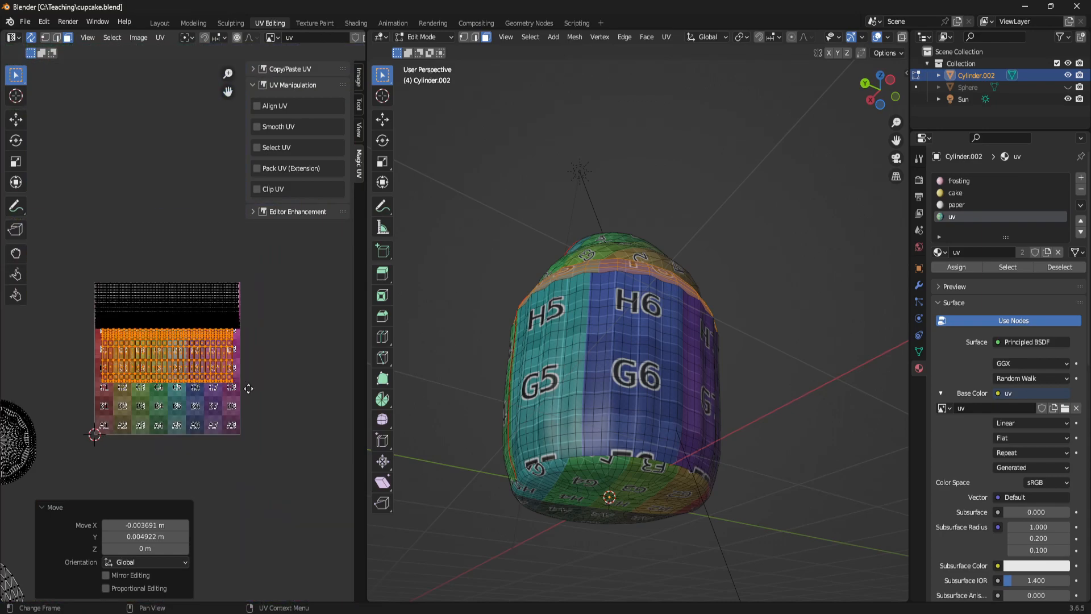
- Select the lower frosting island and move it up and to the left, beside the other frosting island
scroll(244, 461, "down", 4)
key("b")
mouse_move(95, 376)
left_mouse_down()
mouse_move(179, 510)
mouse_move(52, 404)
left_mouse_up()
middle_click_drag(230, 429, 250, 344)
left_click_drag(227, 529, 253, 514)
middle_click_drag(261, 377, 244, 415)
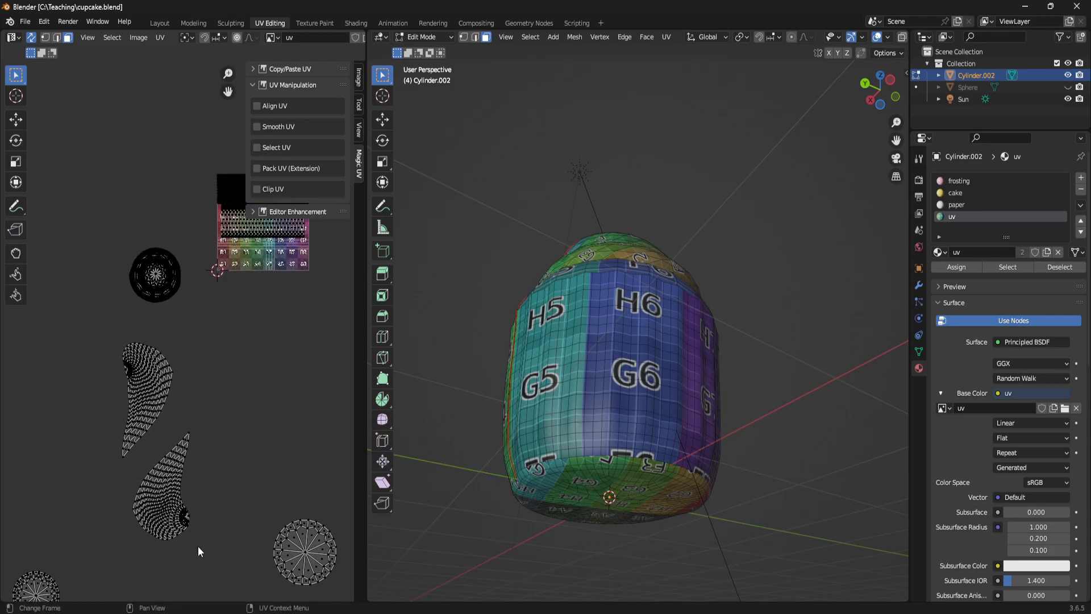
key("l")
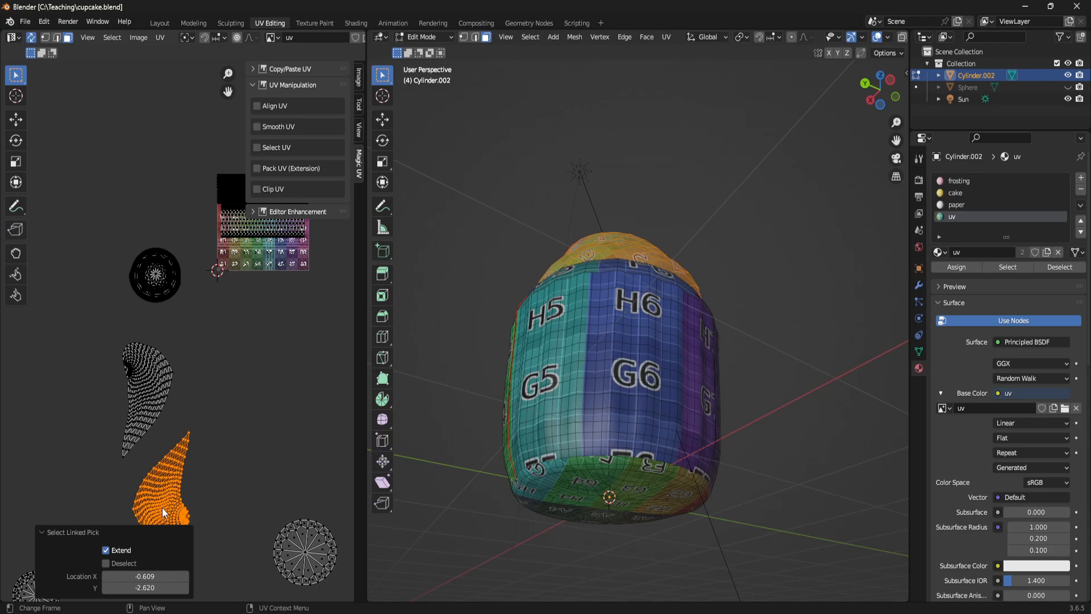
key("h")
key("alt+h")
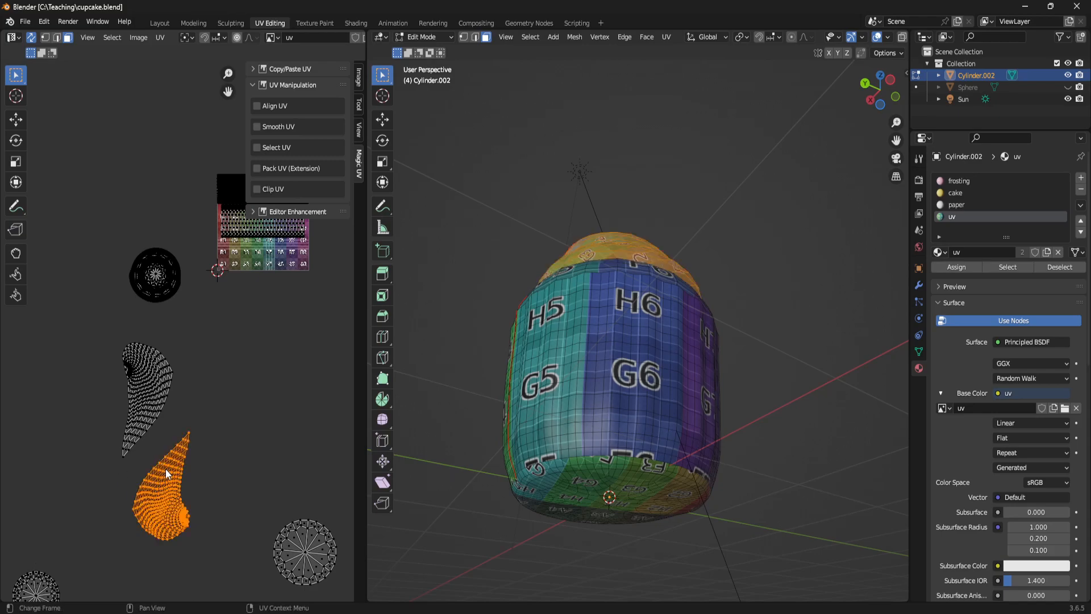
key("g")
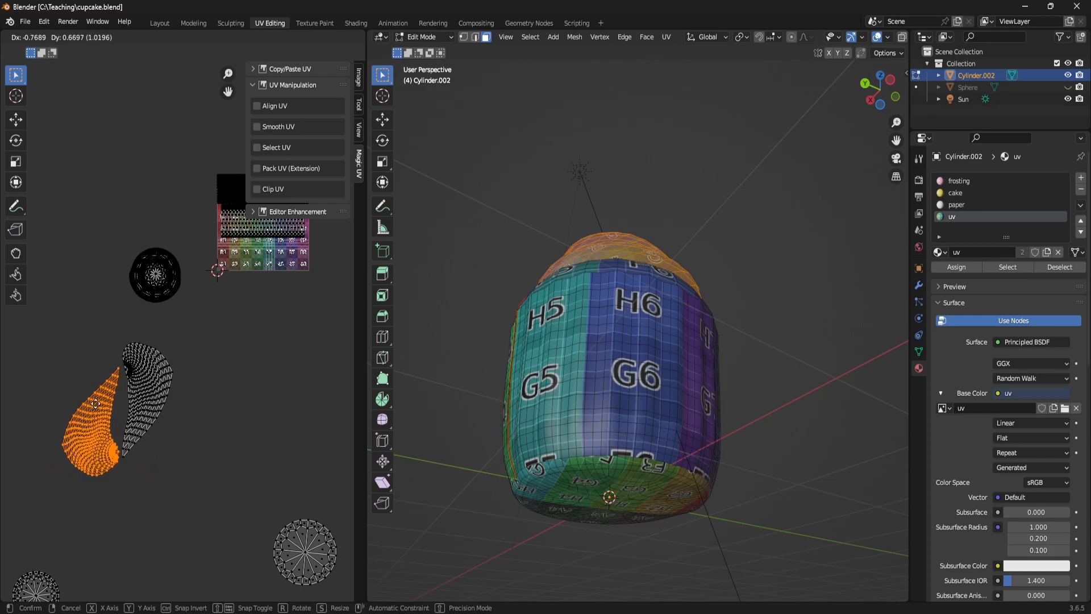
left_click(95, 404)
- Select both frosting islands, rotate them by -40.3°, and place them just beyond the grid texture's right edge
left_click(220, 480)
left_click_drag(234, 485, 33, 308)
key("r")
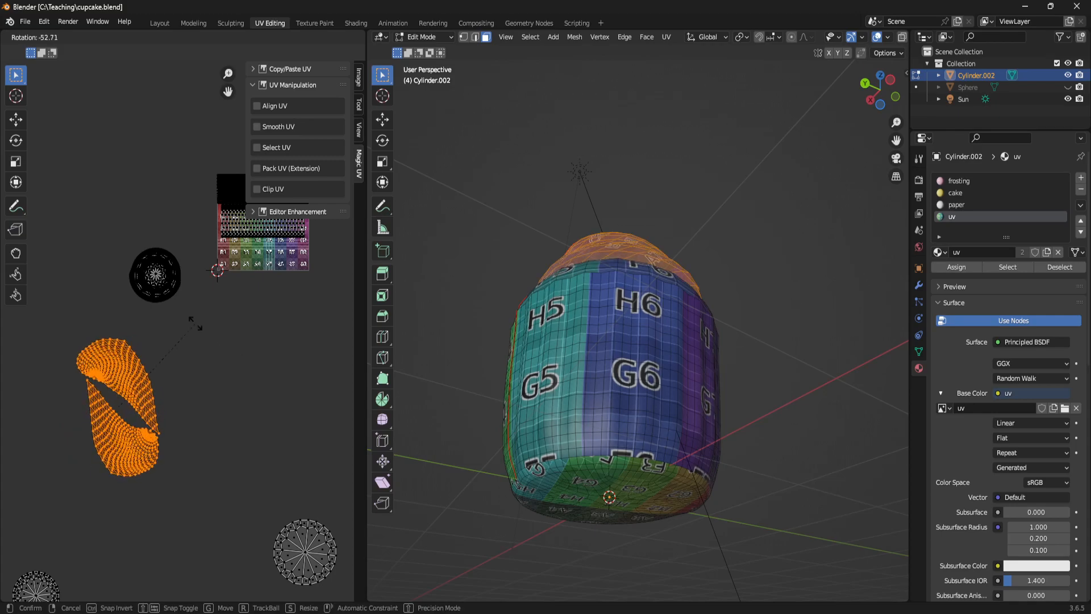
left_click(199, 328)
middle_click_drag(653, 409, 679, 511)
scroll(203, 398, "down", 4)
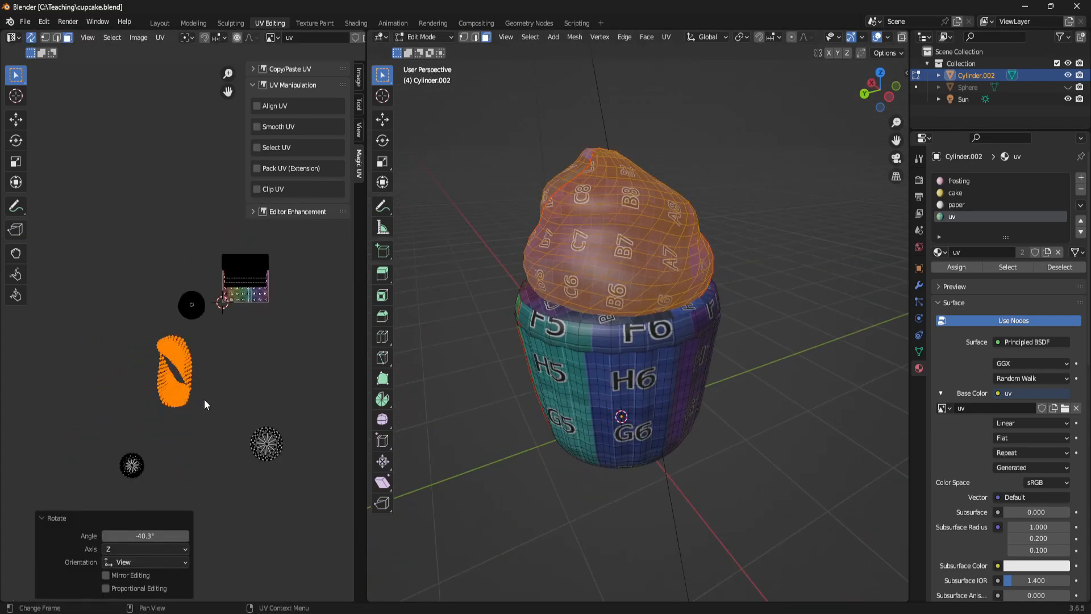
key("g")
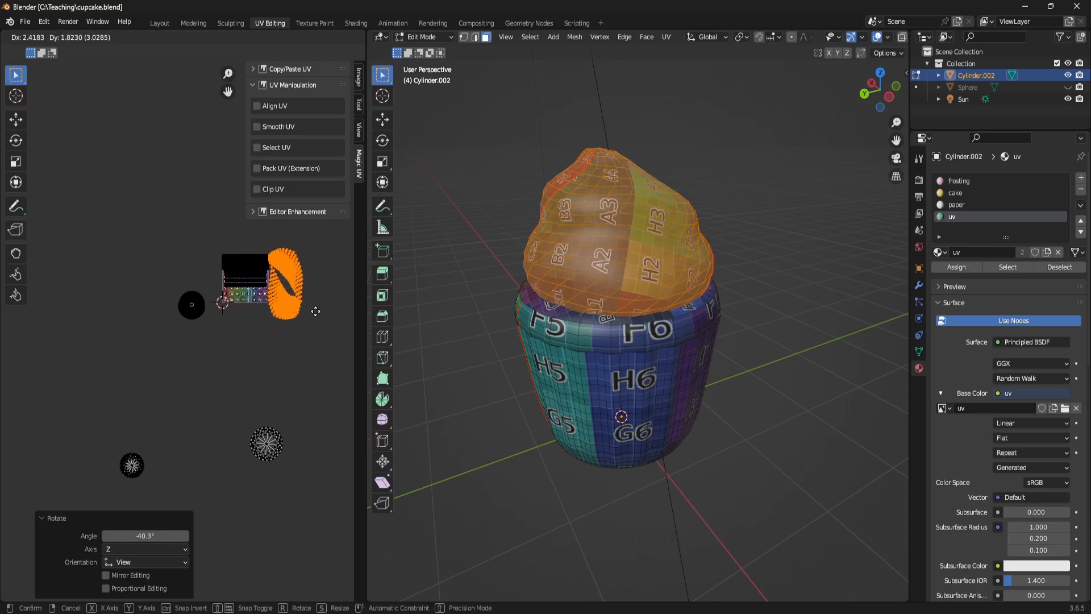
left_click(315, 311)
- Move the cake top's round island just below the grid texture, and place the smaller round island to its left
left_click_drag(206, 407, 367, 536)
key("g")
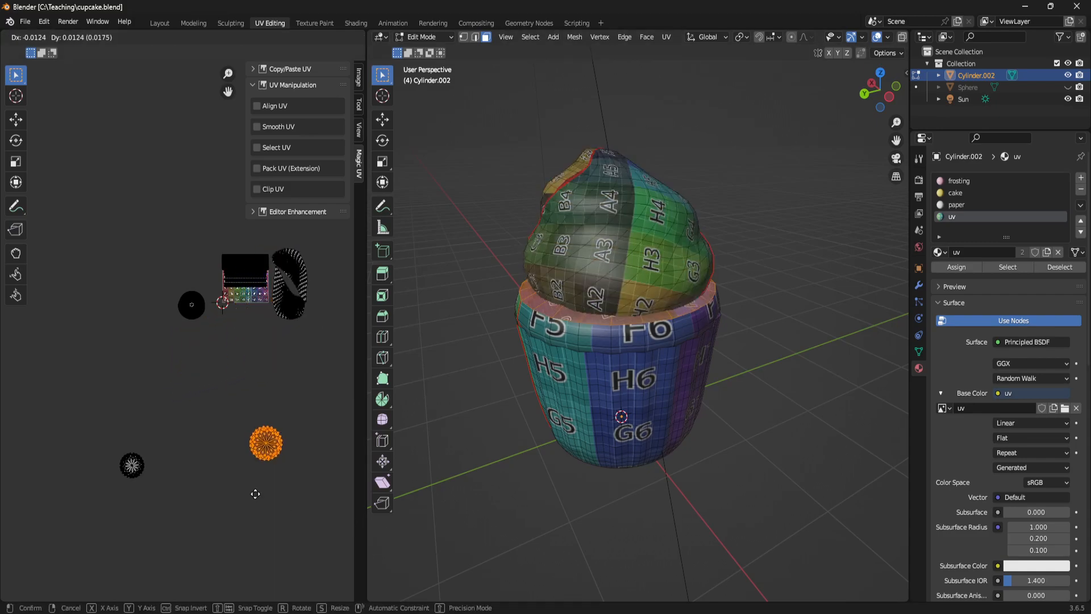
left_click(236, 392)
left_click_drag(103, 442, 173, 498)
key("g")
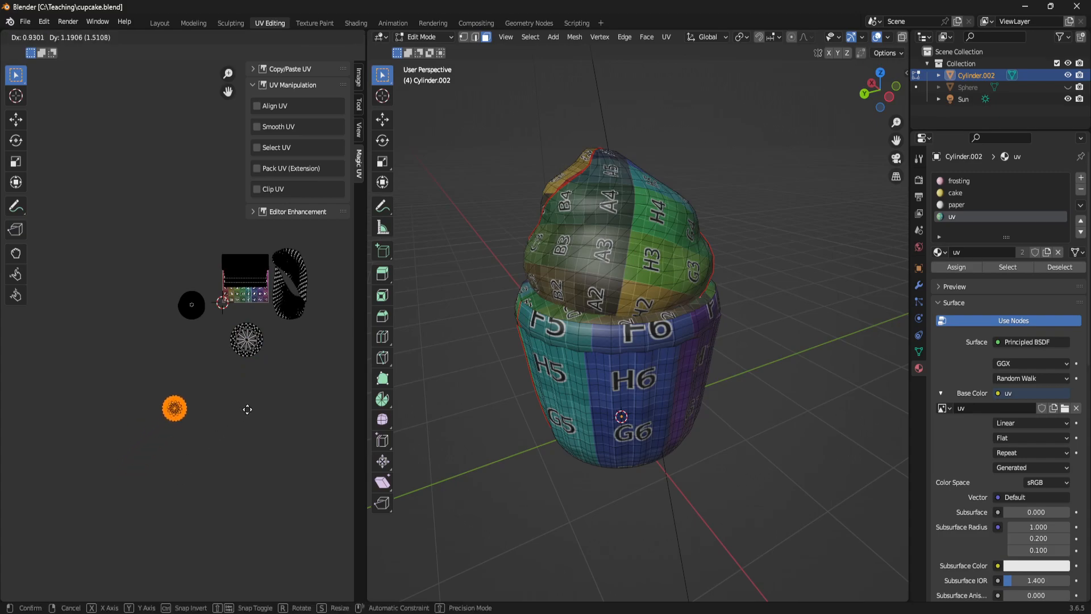
left_click(251, 367)
- Select all the UV islands and scale them together to about 0.778
scroll(254, 357, "up", 3)
middle_click_drag(253, 354, 225, 381, "shift")
middle_click_drag(692, 368, 640, 352)
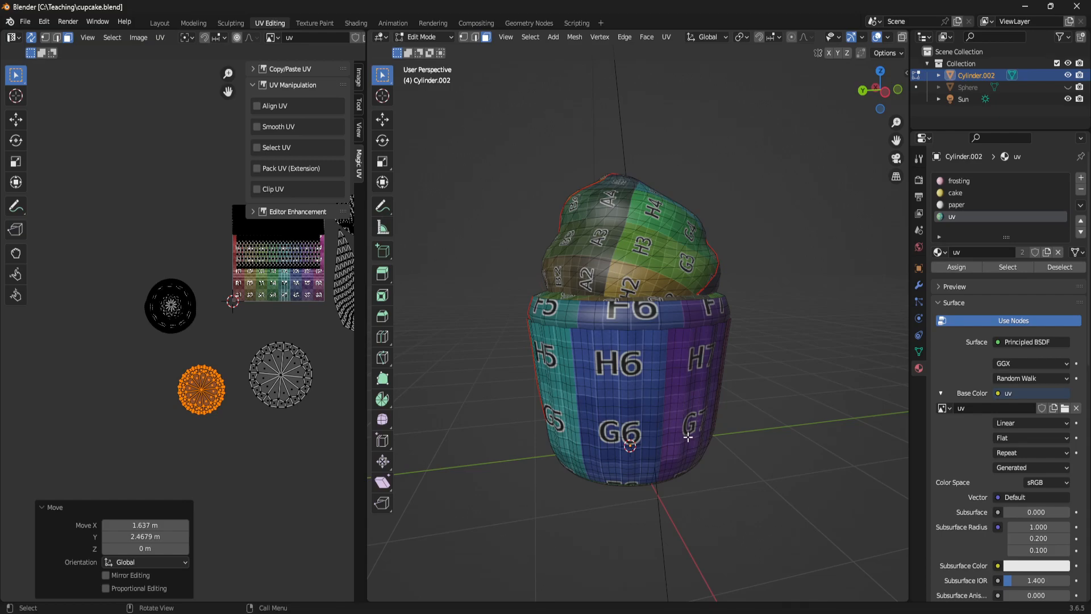
scroll(255, 415, "up", 2)
middle_click_drag(274, 345, 246, 399)
scroll(259, 395, "down", 2)
left_click_drag(152, 226, 265, 322)
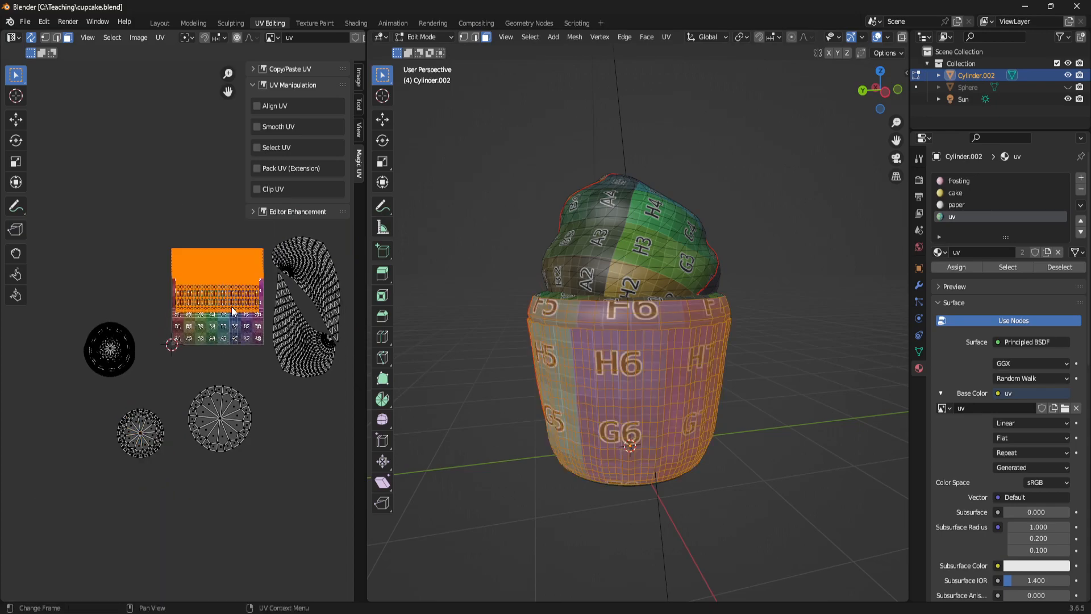
left_click_drag(34, 228, 326, 472)
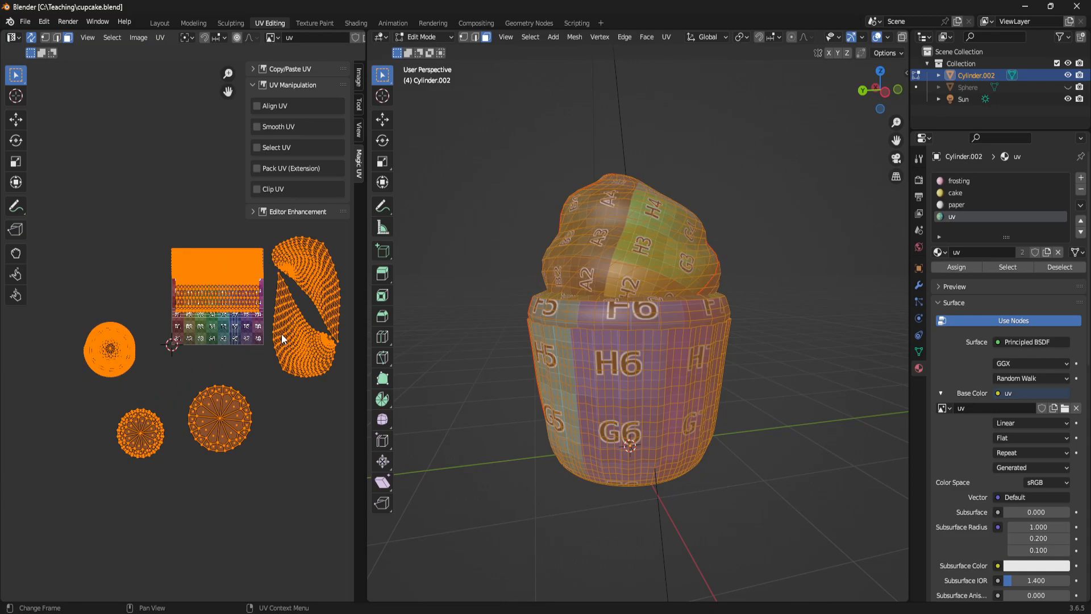
key("s")
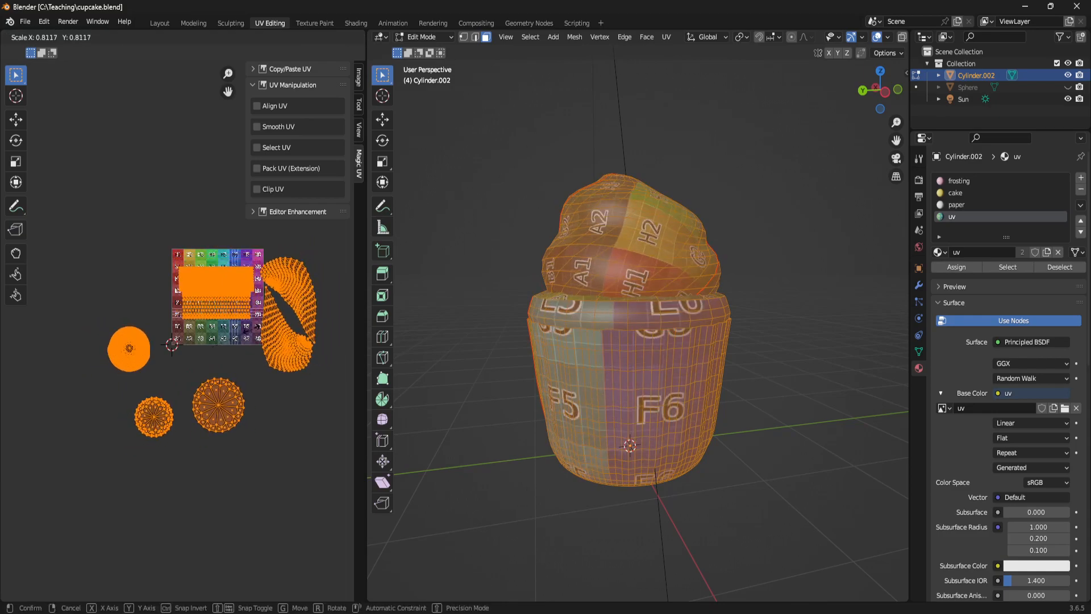
left_click(251, 335)
- Move all the islands together so the two side-wall rectangles sit in the grid texture's upper-left corner
key("g")
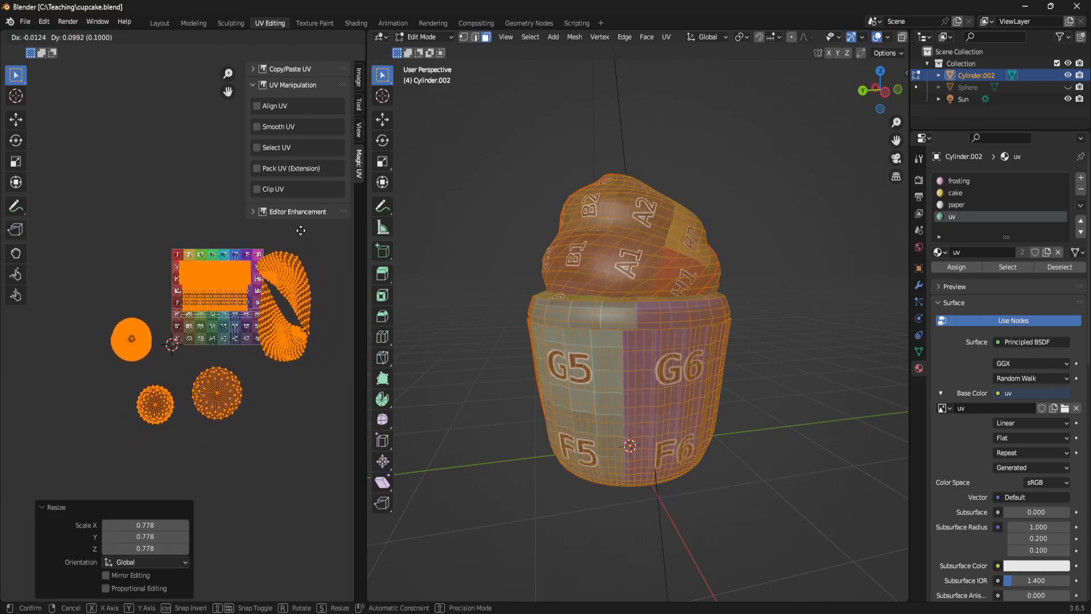
left_click(297, 238)
scroll(226, 263, "up", 3)
scroll(226, 263, "up", 2)
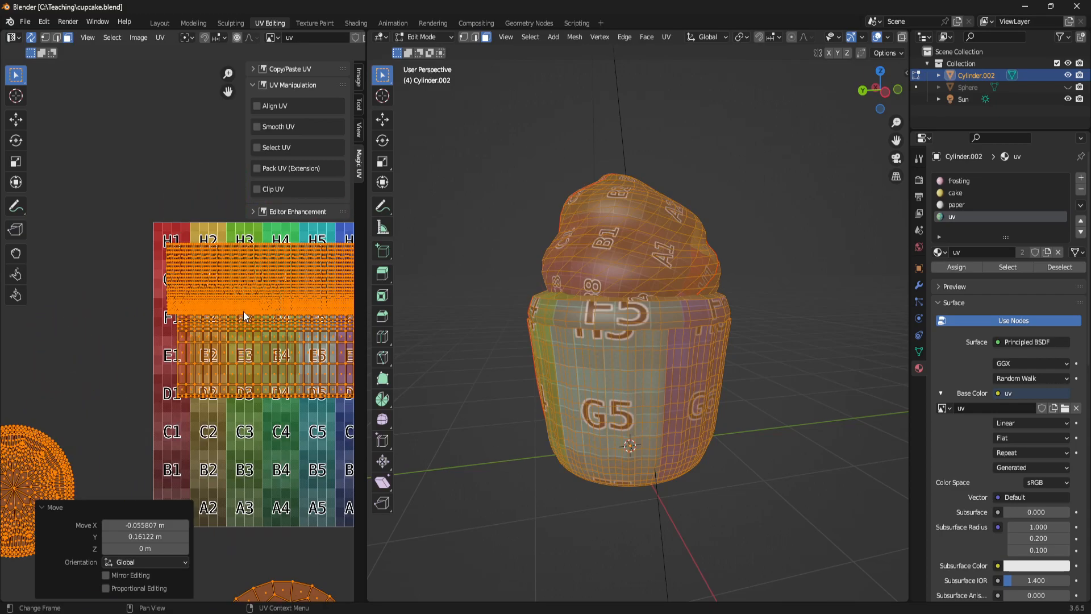
key("g")
left_click(238, 285)
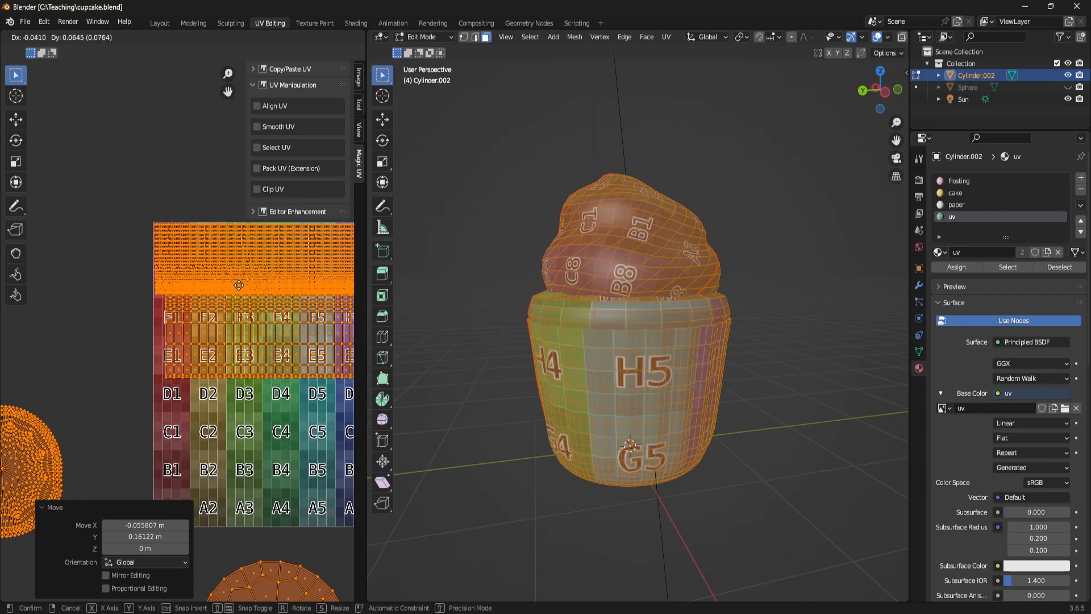
scroll(227, 319, "down", 2)
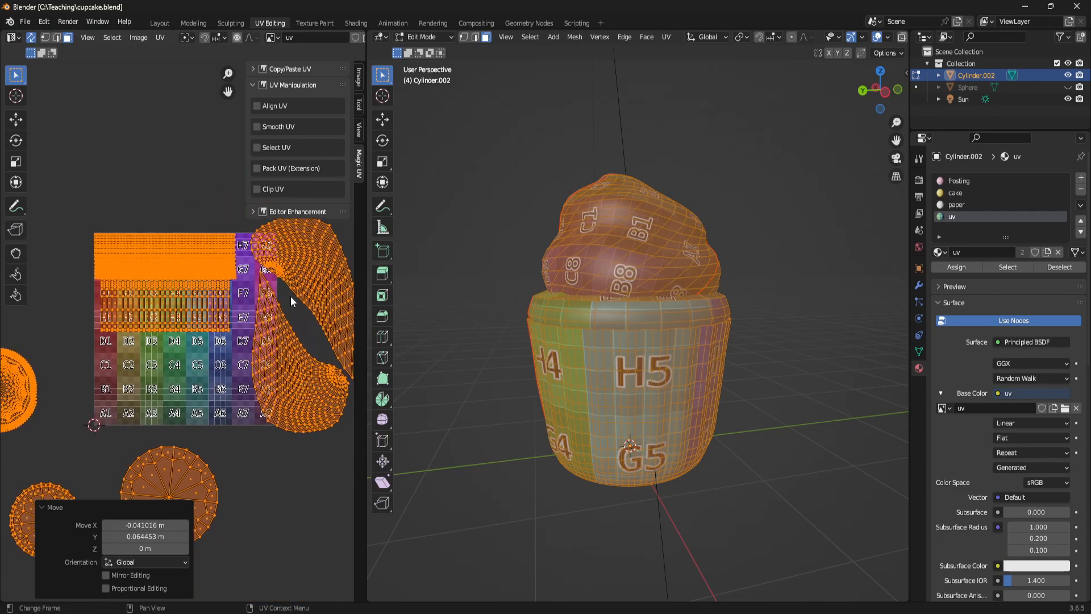
- Select only the two frosting islands and scale them to about 0.571
scroll(289, 294, "down", 2)
left_click(263, 302)
key("l")
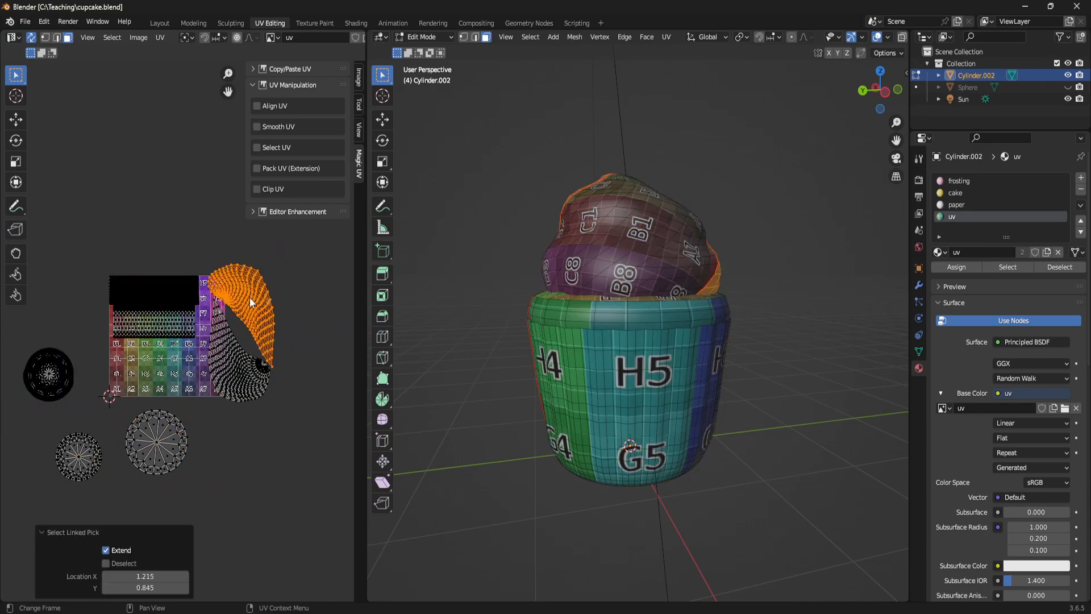
key("l")
key("s")
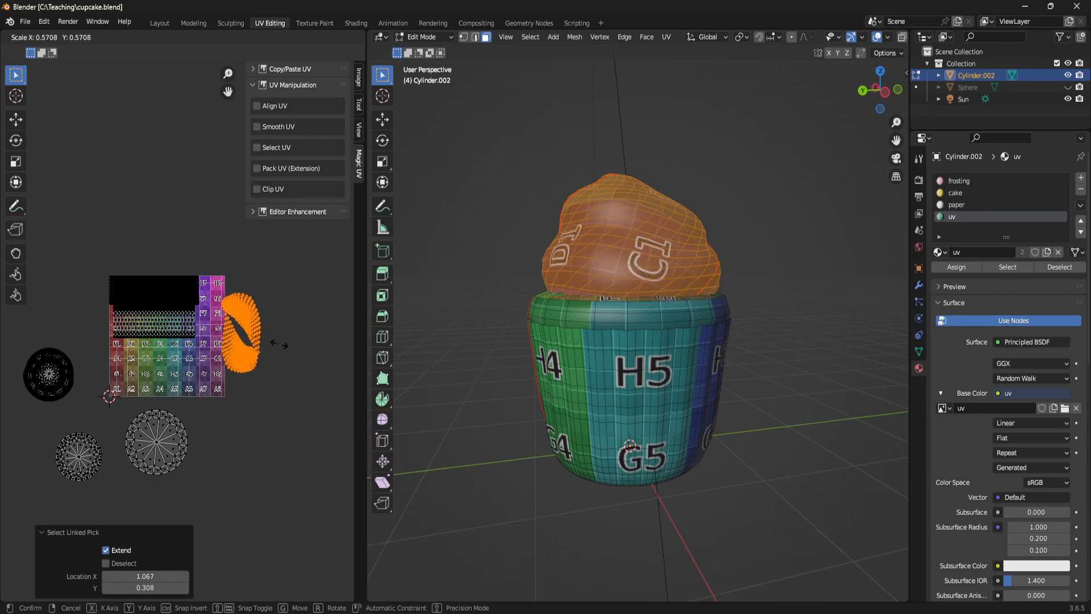
left_click(279, 347)
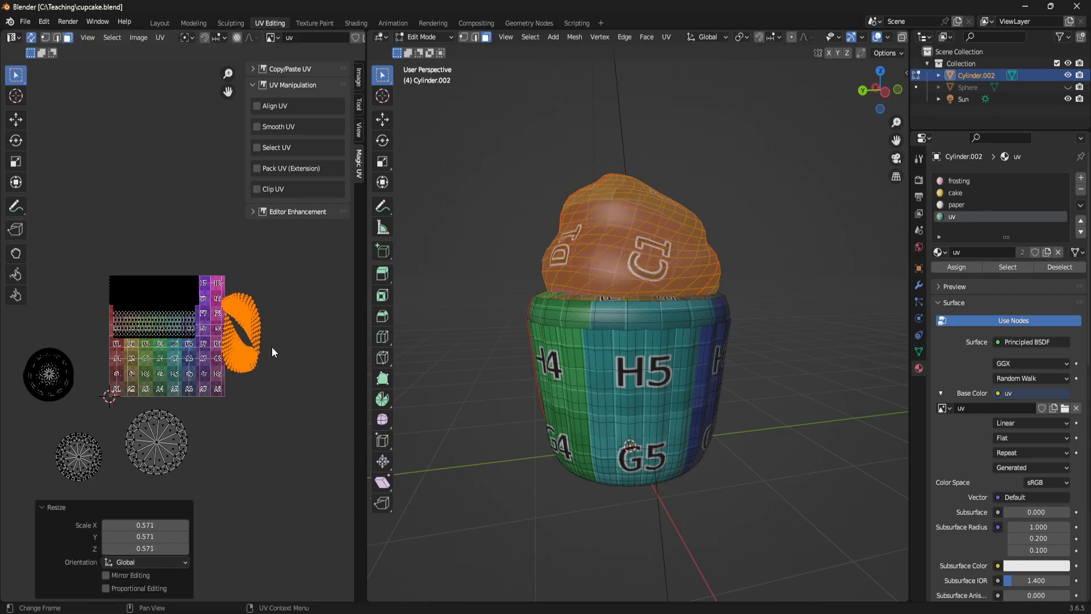
- Move both frosting islands onto the grid texture's lower-left area and rotate them by about -90.8°
key("g")
left_click(110, 396)
key("r")
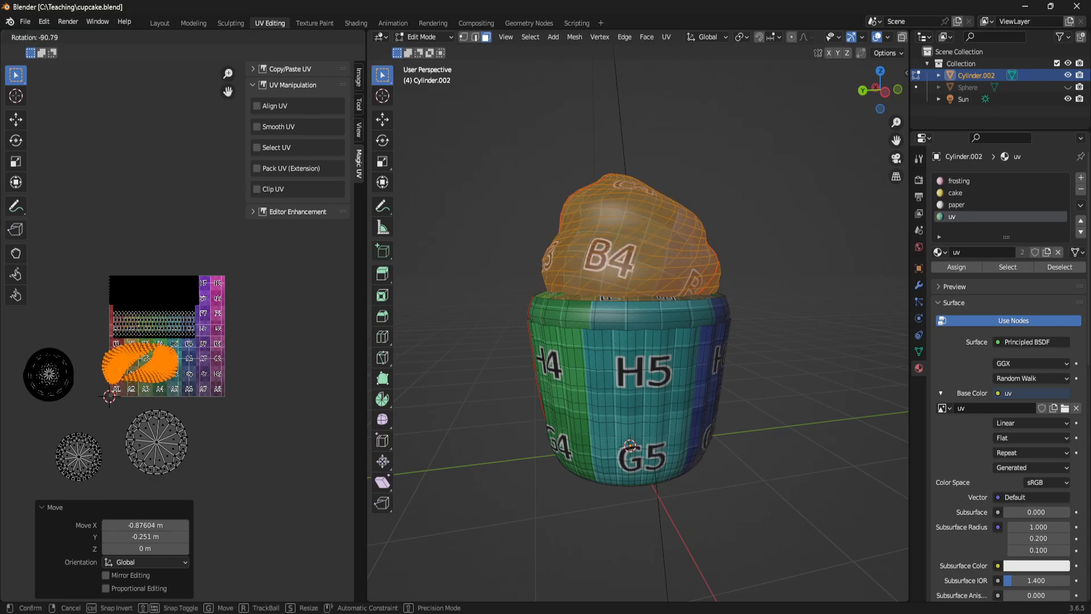
left_click(69, 379)
- Nudge the rotated frosting islands to the right so they lie fully inside the grid texture, beneath the cake side wall's rectangle
middle_click_drag(70, 379, 183, 341)
scroll(183, 341, "up", 4)
middle_click_drag(278, 316, 62, 381)
key("g")
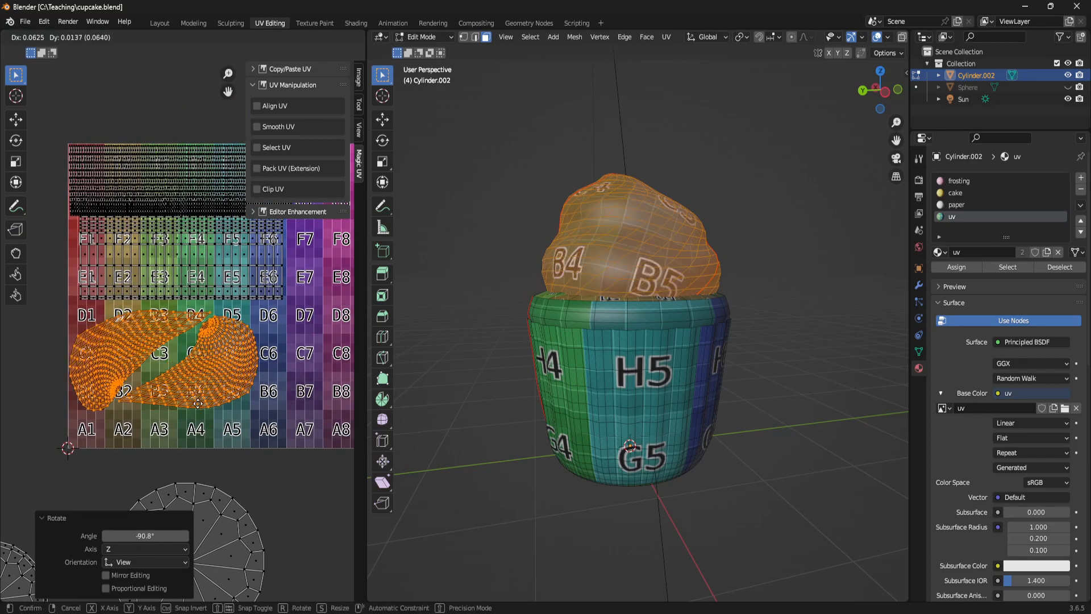
left_click(197, 395)
scroll(261, 410, "down", 3)
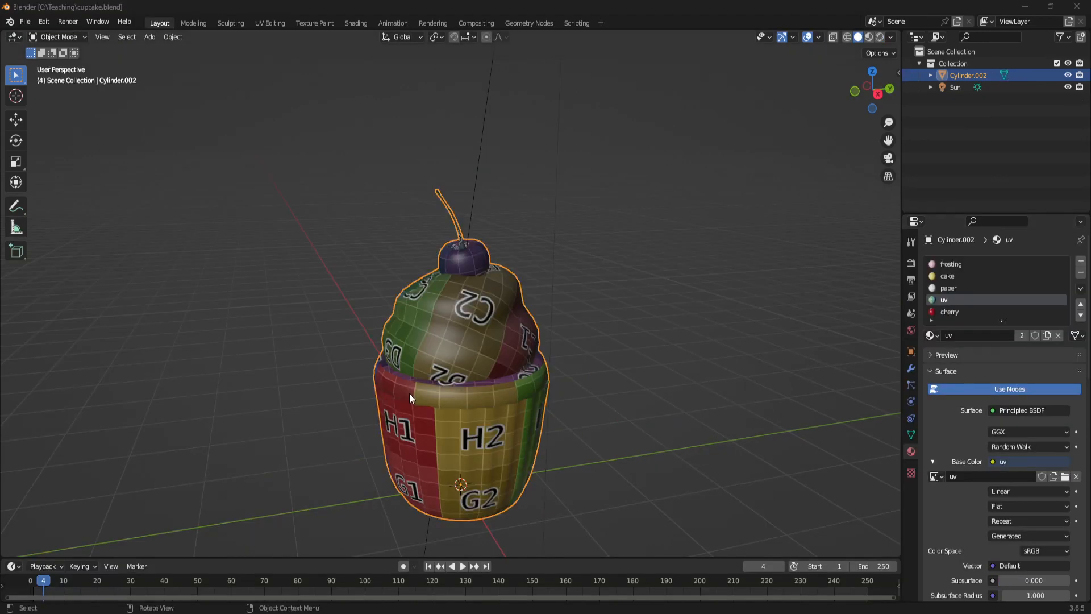
middle_click_drag(482, 359, 484, 315)
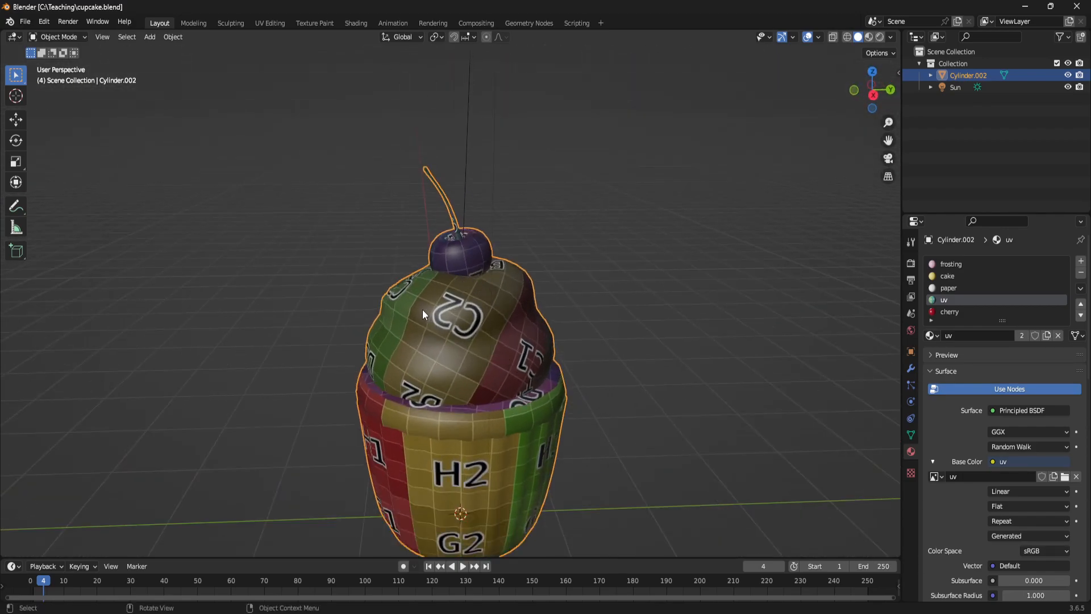
middle_click_drag(459, 288, 607, 375)
left_click(755, 303)
scroll(760, 301, "down", 3)
- Rename the finished cupcake object to CUPCAKE in the scene hierarchy
left_click(504, 355)
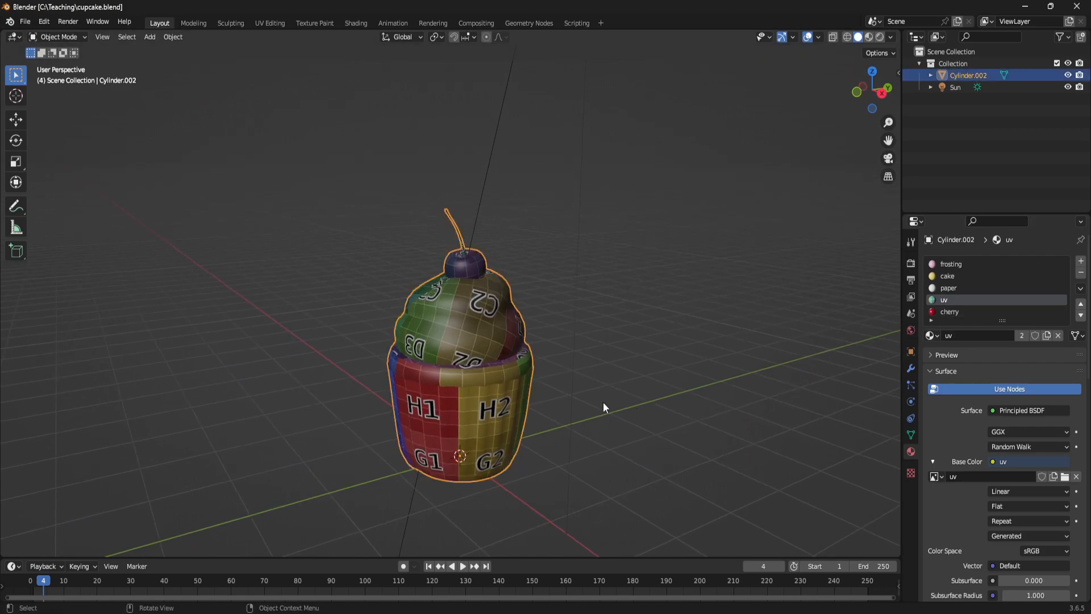
scroll(540, 393, "down", 2)
double_click(967, 74)
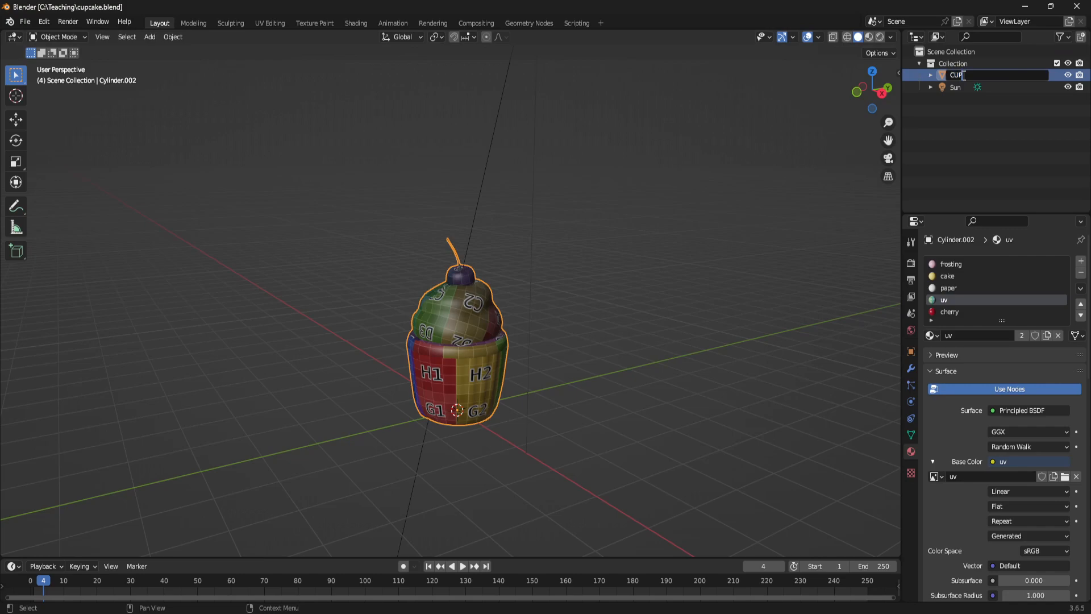
key("Return")
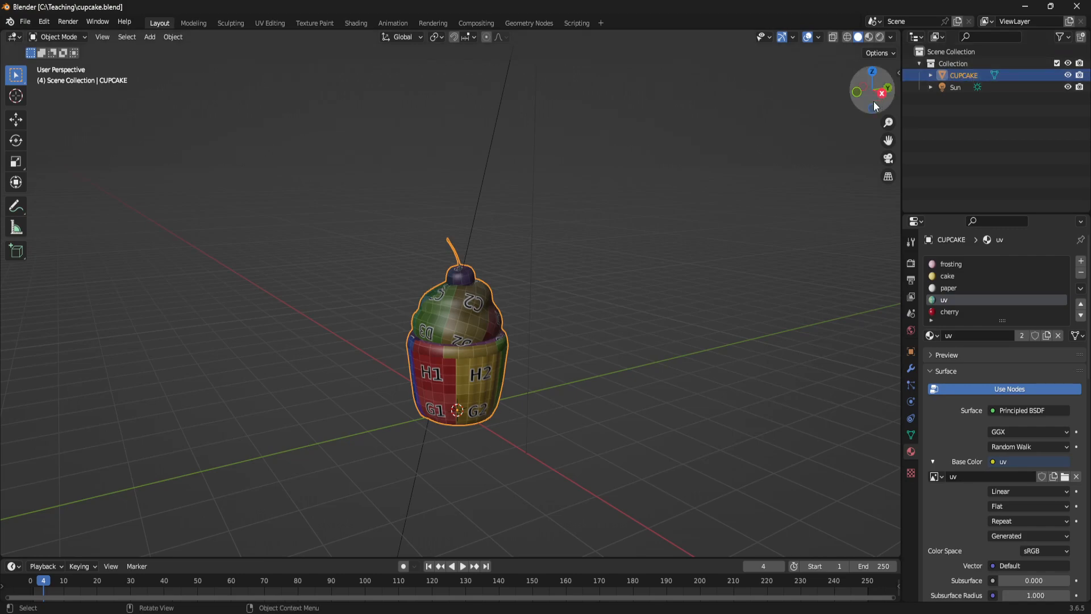
- Remove every material slot from the cupcake except cherry, and rename that remaining material to CUPCAKE
middle_click_drag(504, 439, 508, 417, "shift")
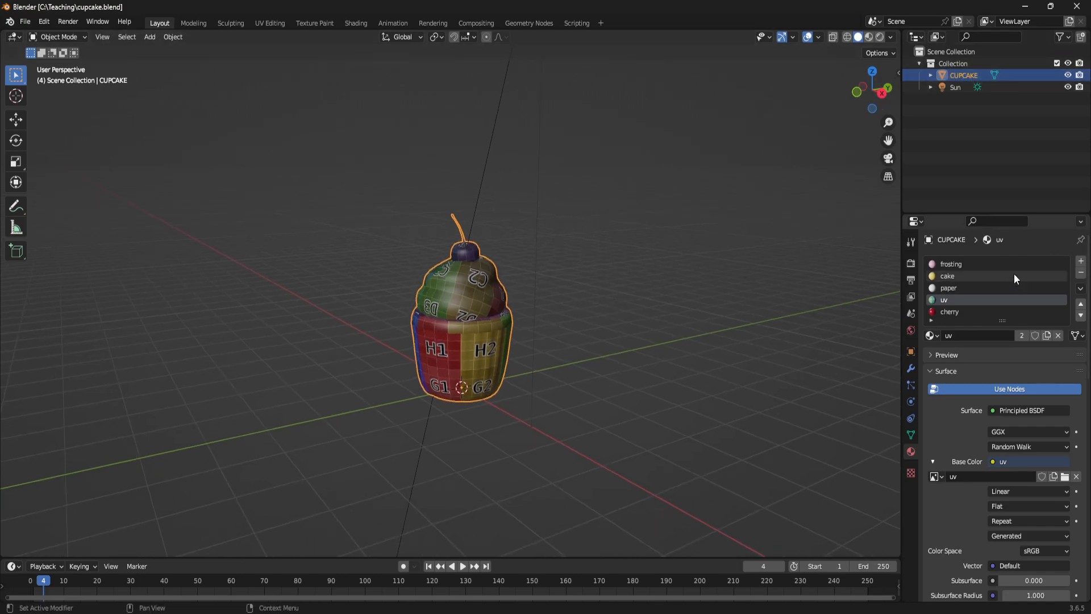
scroll(522, 303, "up", 2)
middle_click_drag(506, 305, 496, 312)
scroll(495, 312, "up", 1)
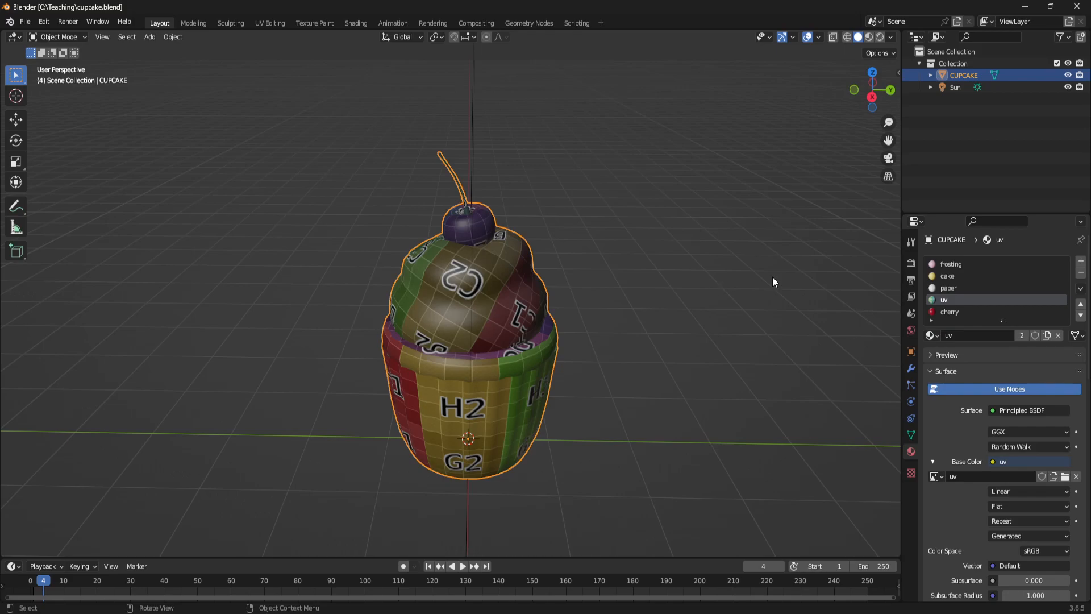
left_click(957, 265)
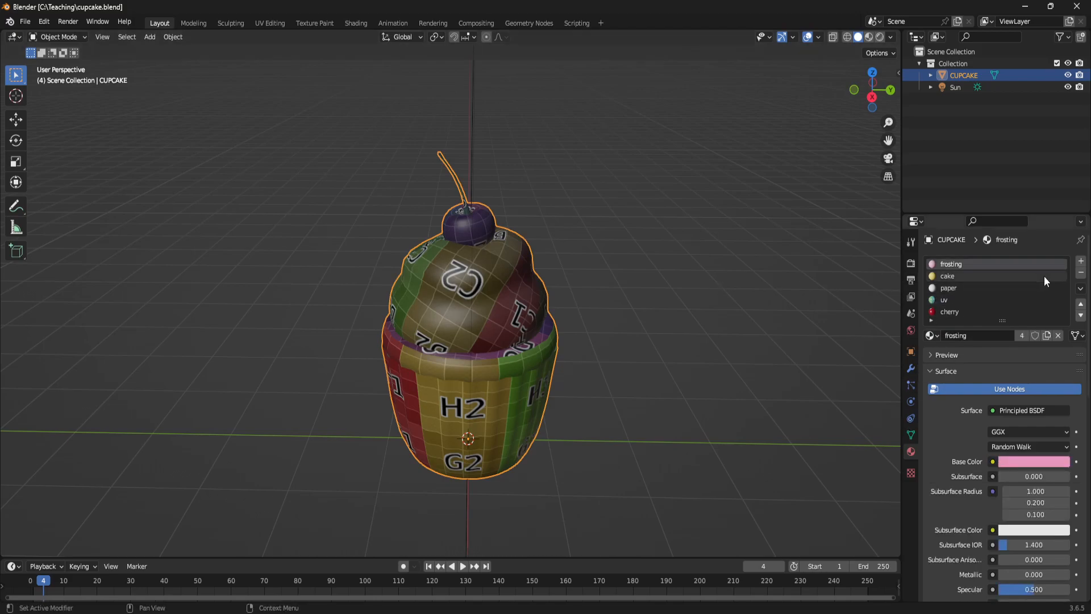
left_click(1080, 275)
left_click(1080, 276)
left_click(1080, 275)
left_click(1080, 275)
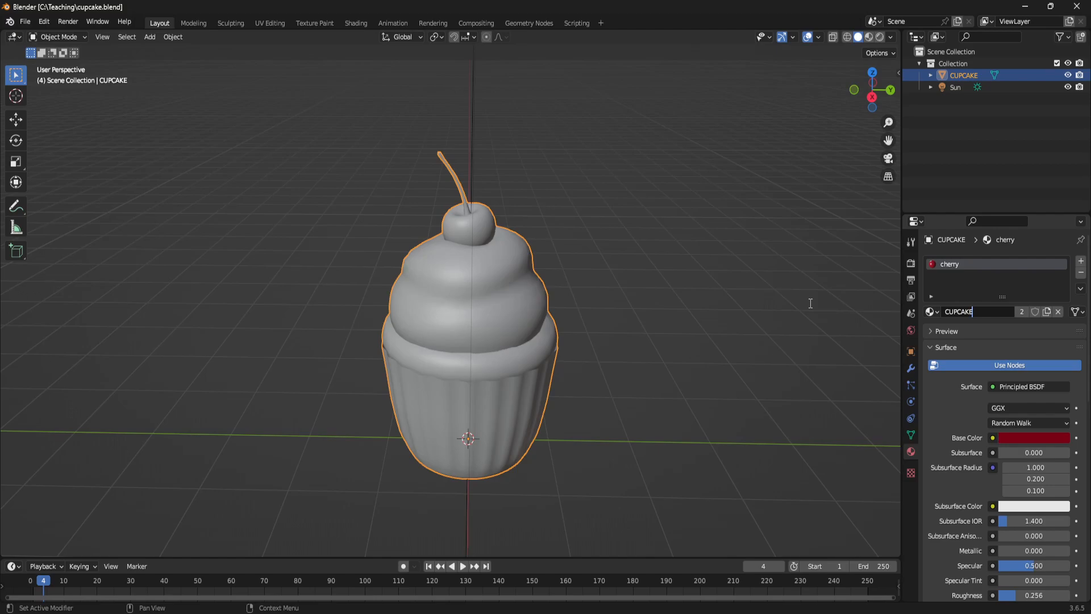
left_click(613, 388)
left_click(508, 338)
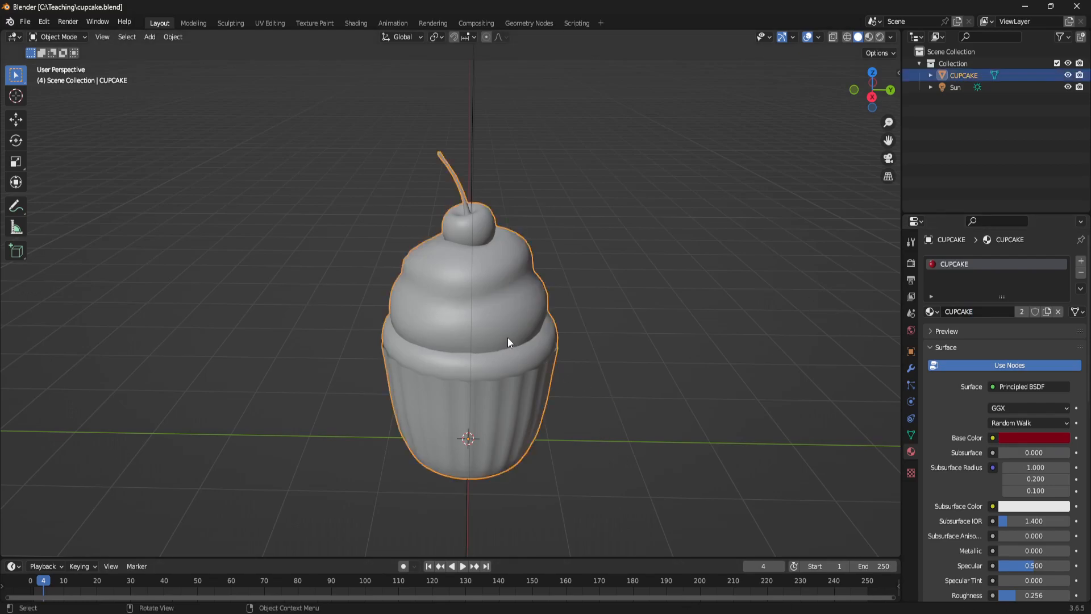
- Show the cupcake's transform values and apply all transforms (location, rotation and scale) to the object
middle_click_drag(517, 338, 574, 332)
left_click_drag(899, 74, 781, 223)
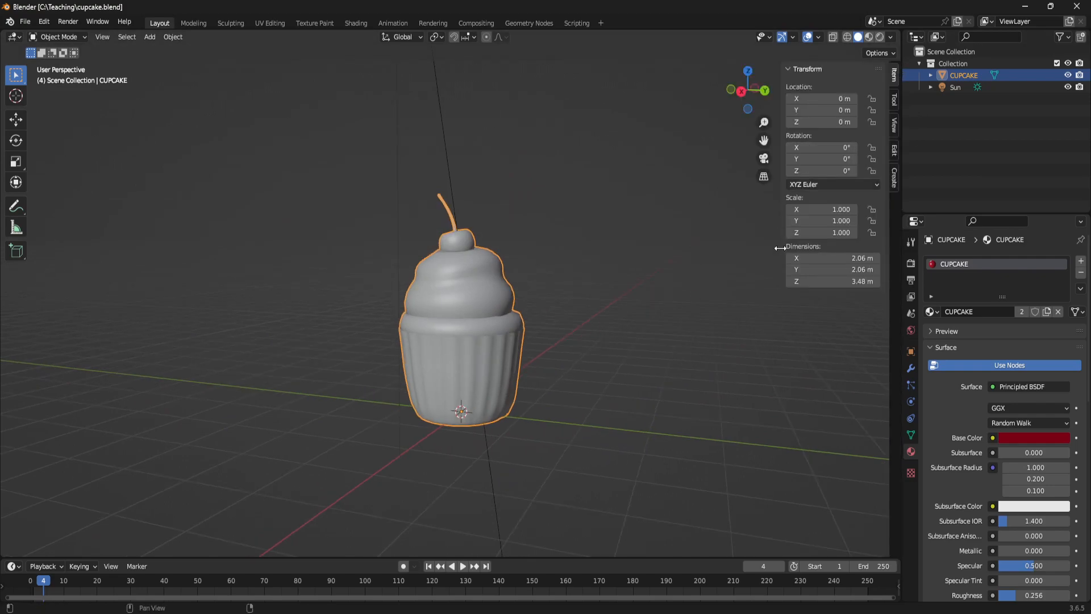
middle_click_drag(645, 334, 662, 315)
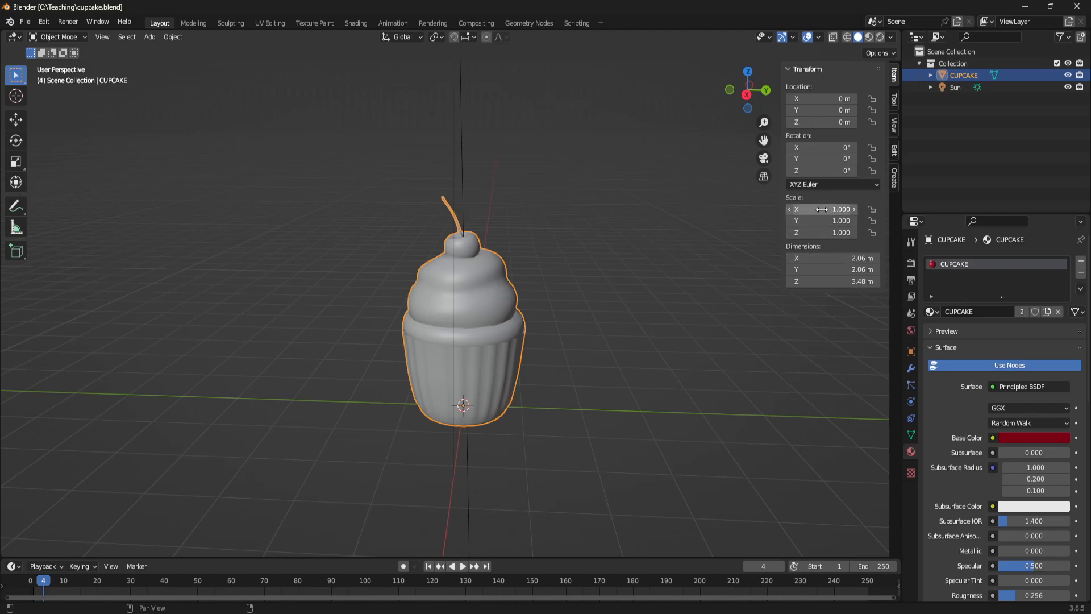
mouse_move(496, 345)
middle_mouse_down("alt")
mouse_move(552, 326)
mouse_move(509, 336)
middle_mouse_up("alt")
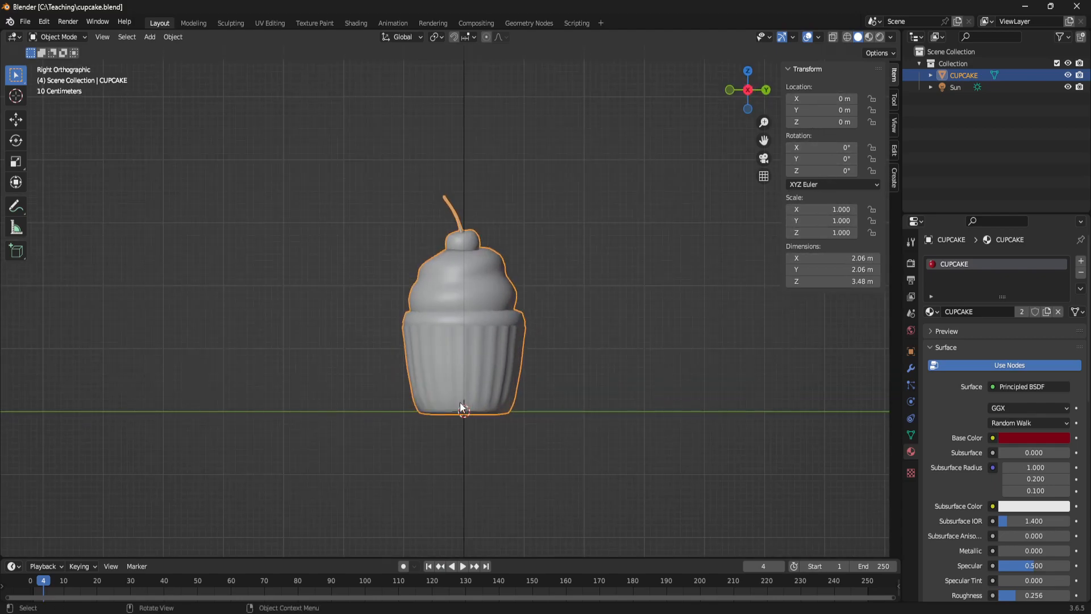
middle_click_drag(477, 408, 593, 386)
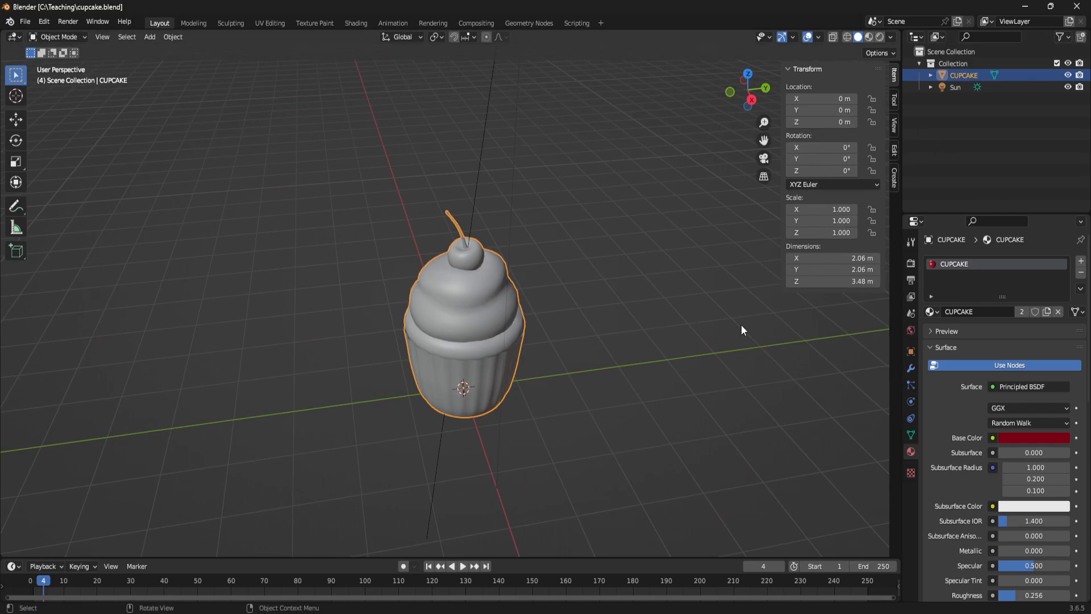
key("ctrl+a")
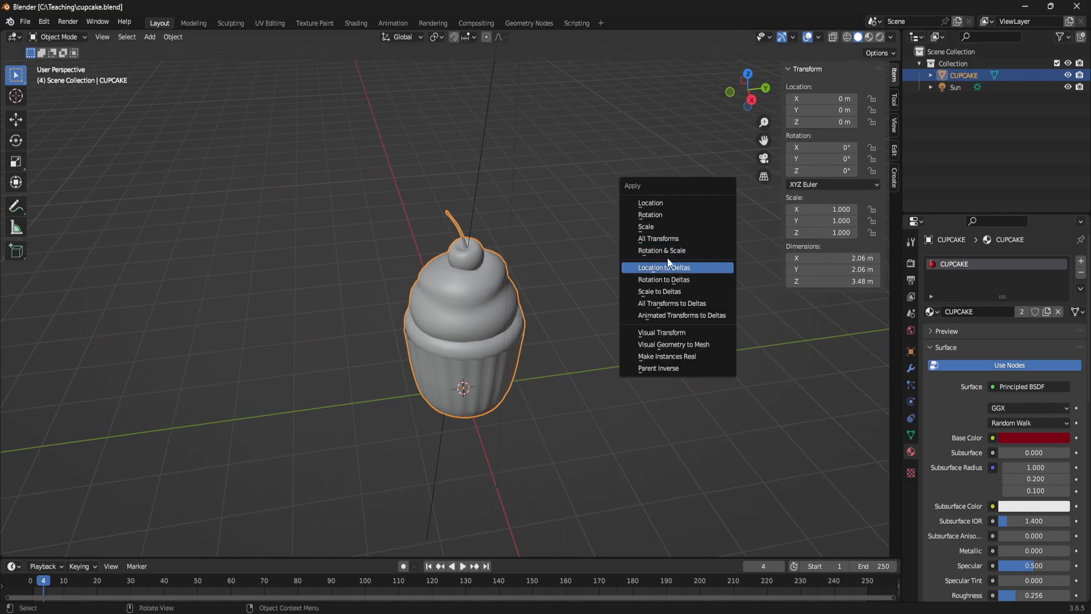
left_click(665, 236)
scroll(602, 322, "down", 2)
middle_click_drag(602, 323, 616, 318)
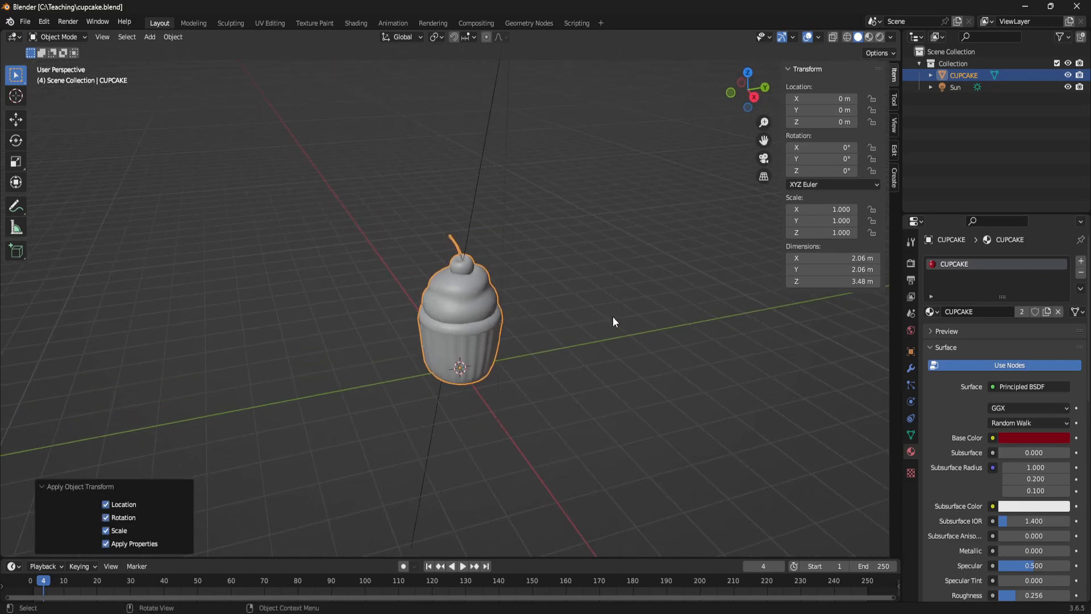
scroll(615, 318, "up", 3)
- Start an FBX export of the cupcake and limit it to selected objects
left_click(24, 22)
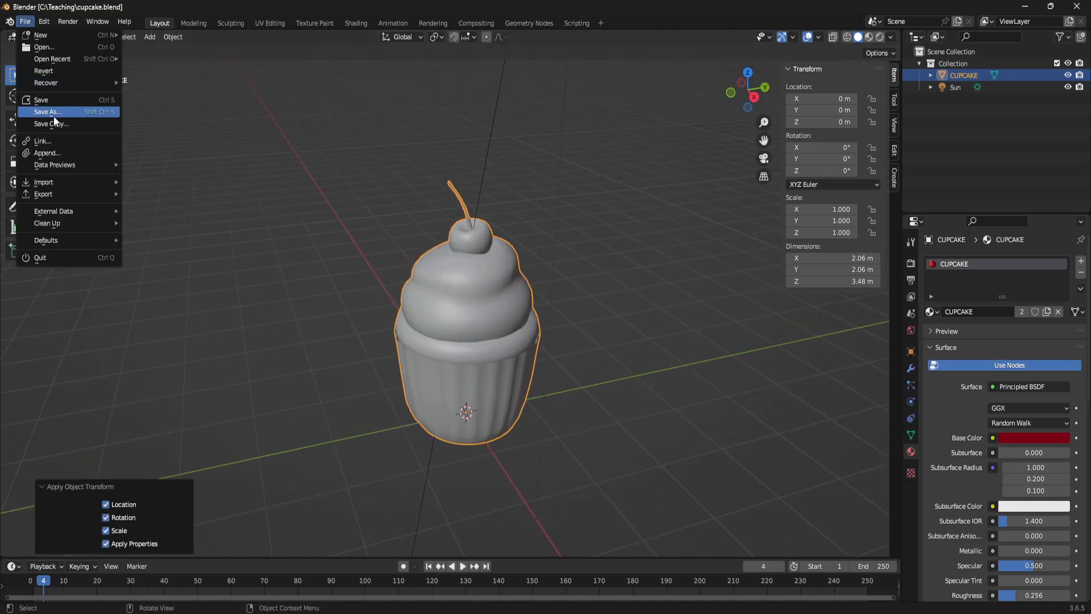
mouse_move(58, 193)
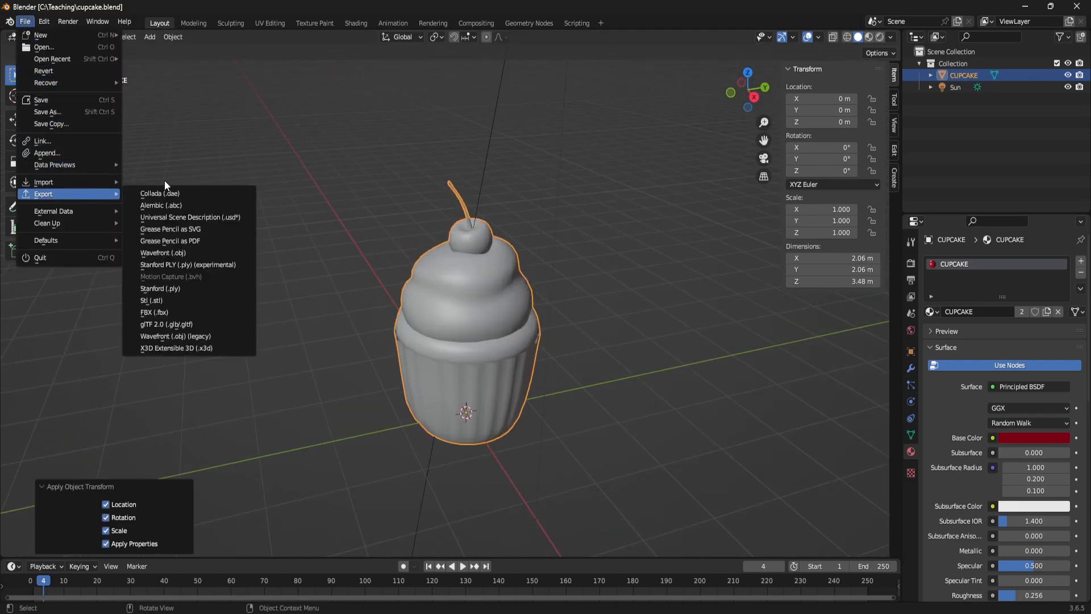
left_click(182, 312)
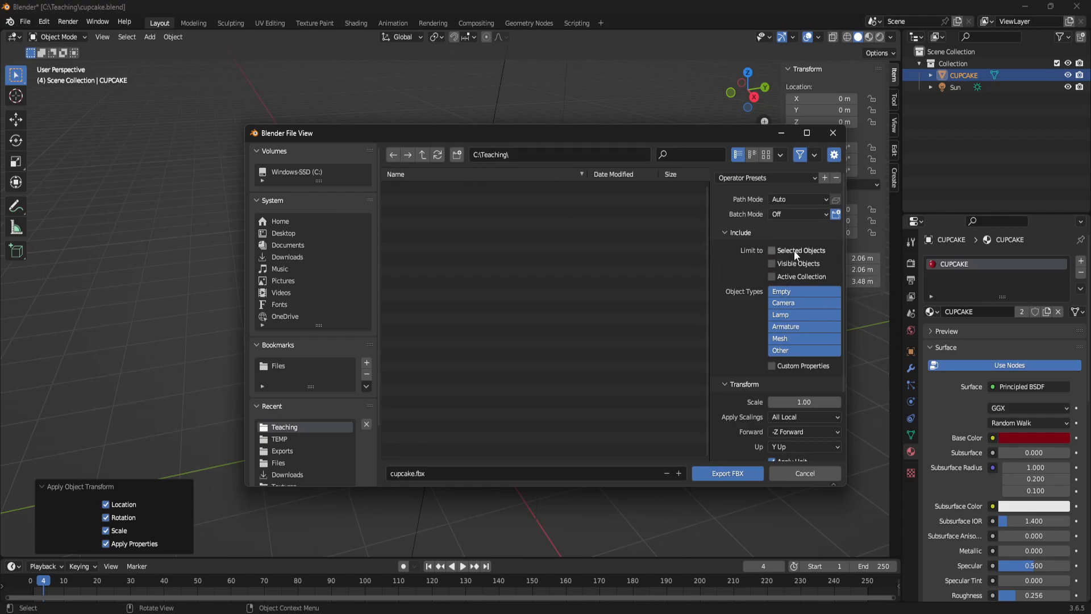
scroll(790, 372, "down", 3)
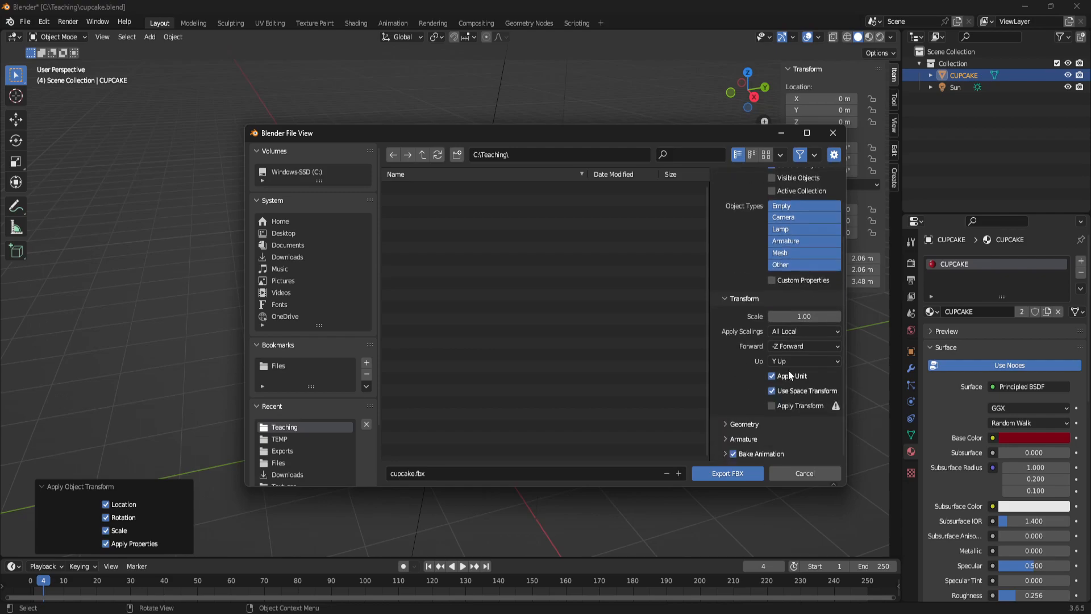
- Enable Apply Transform and Face smoothing for the FBX, and export it as cupcake.fbx to C:\Teaching
left_click(744, 427)
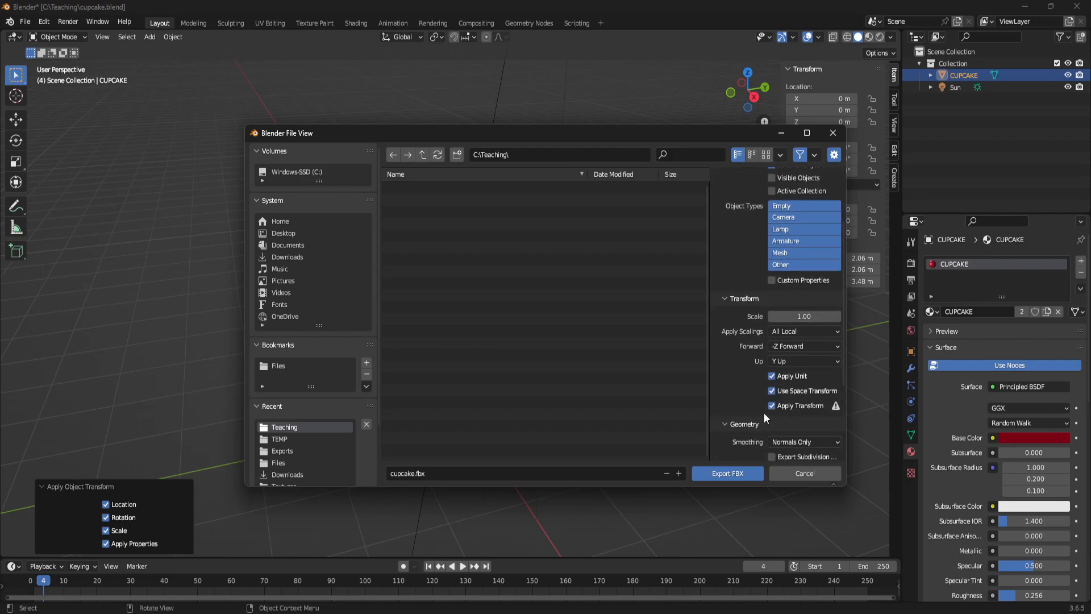
scroll(764, 398, "down", 4)
left_click(797, 347)
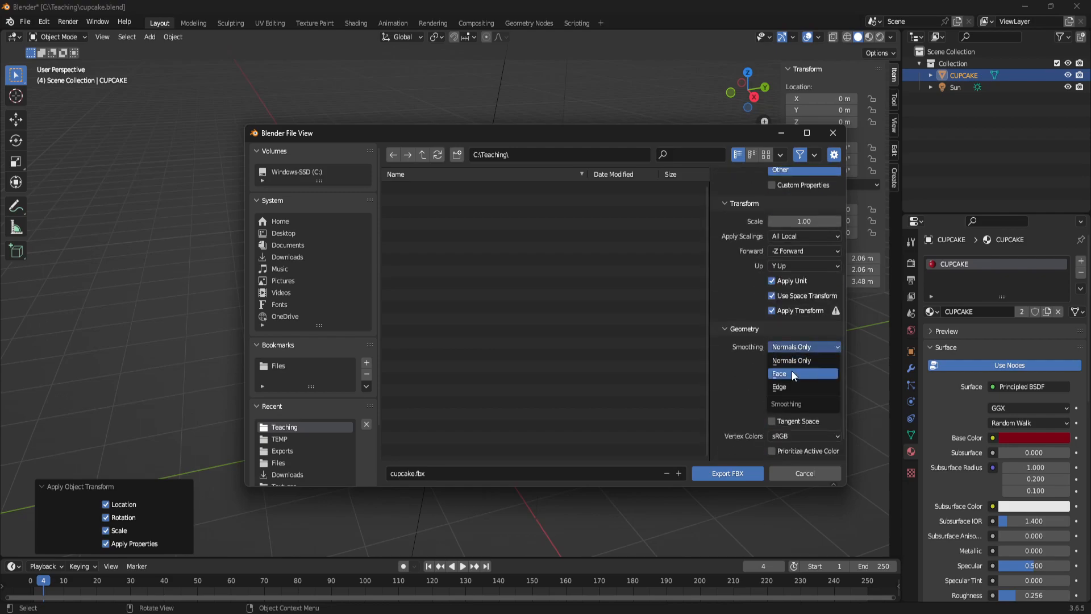
left_click(795, 374)
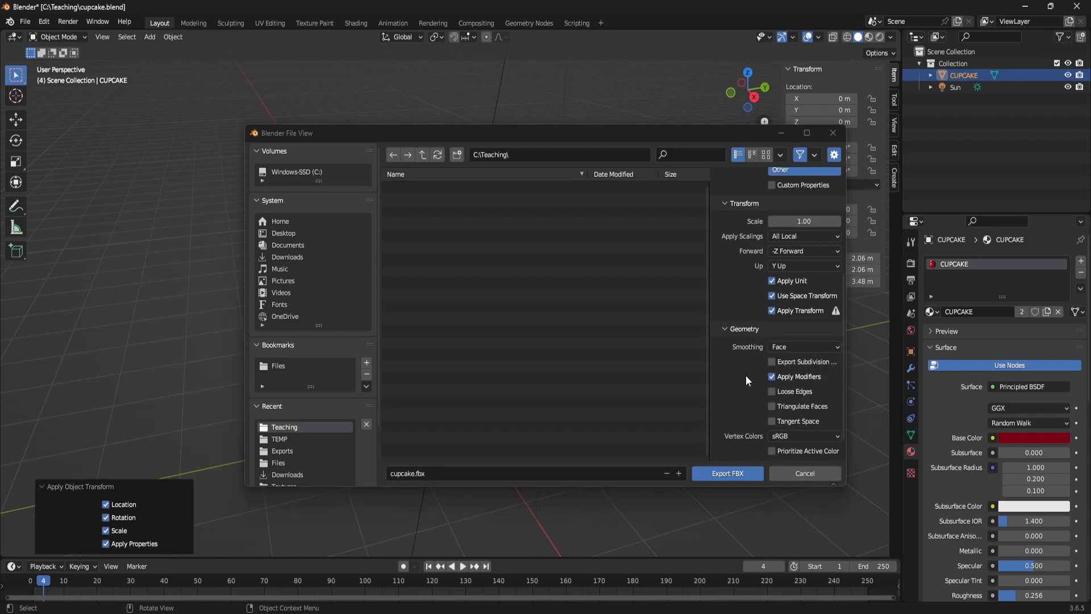
scroll(741, 366, "up", 6)
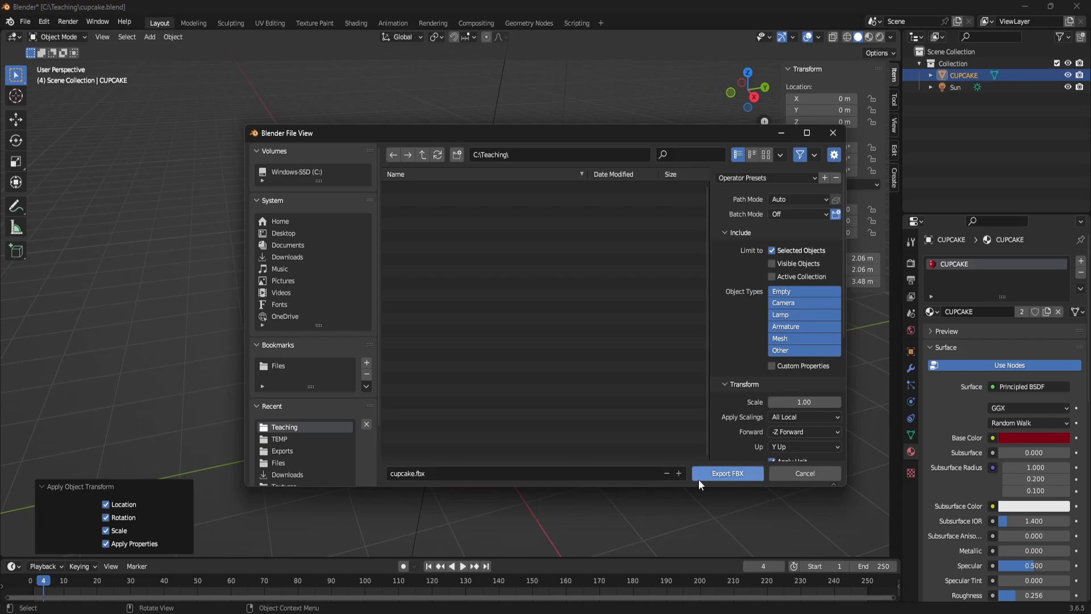
left_click(727, 474)
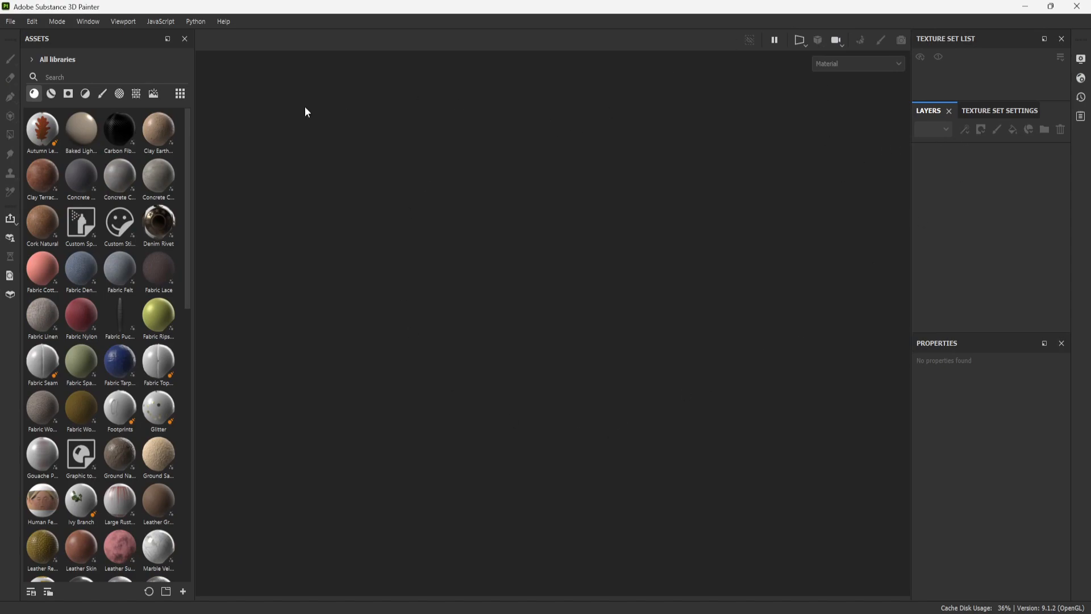
- Switch to Adobe Substance 3D Painter and start a new project with a document resolution of 2048, without a template
left_click(10, 21)
left_click(21, 37)
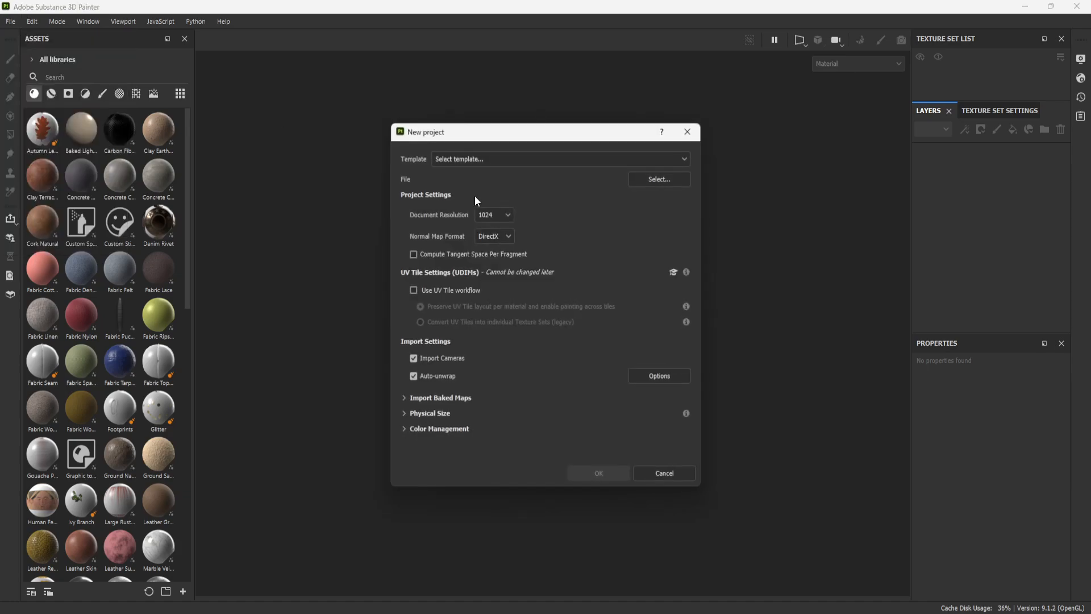
left_click(495, 215)
left_click(493, 279)
left_click(524, 158)
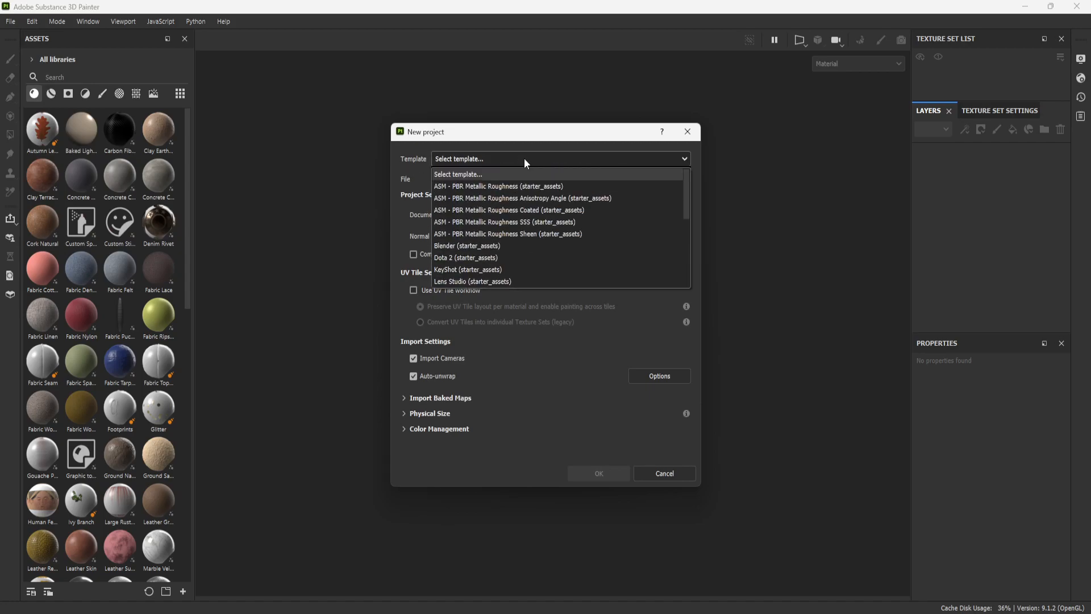
left_click(537, 142)
- Choose cupcake.fbx from the C:/Teaching folder as the new project's mesh file
left_click(667, 183)
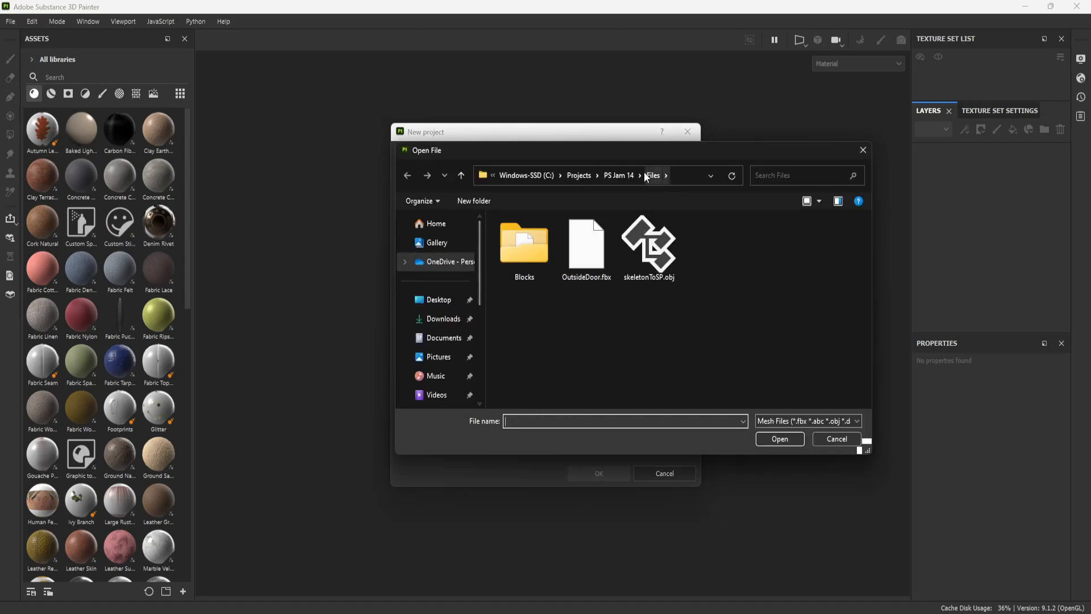
scroll(450, 309, "down", 5)
scroll(453, 309, "up", 5)
scroll(453, 336, "down", 3)
left_click(451, 334)
left_click(528, 260)
left_click(780, 439)
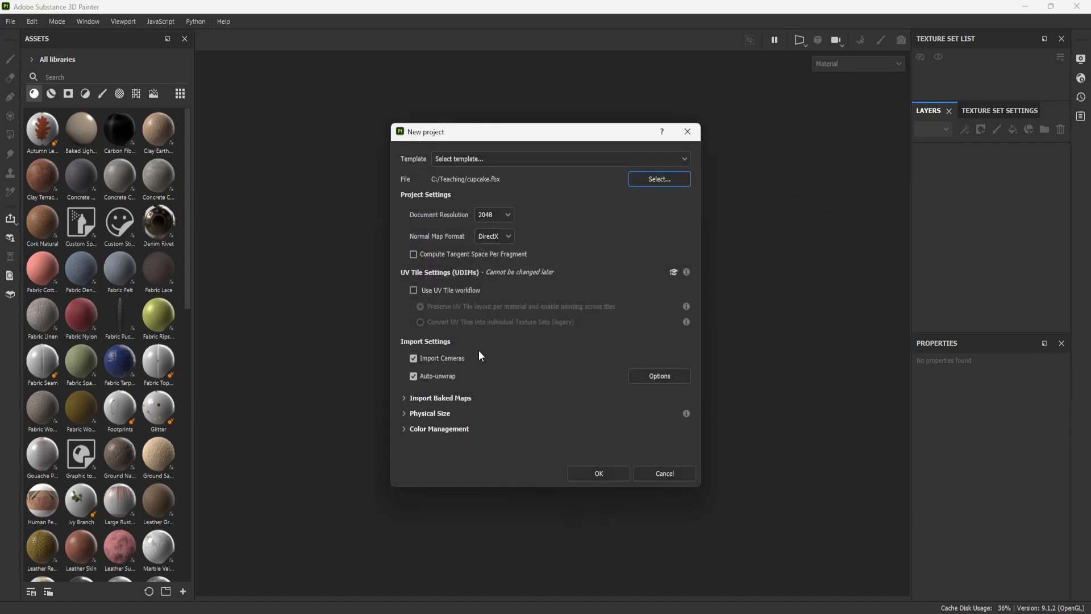
- Turn off Auto-unwrap in the import settings and create the project
left_click(412, 377)
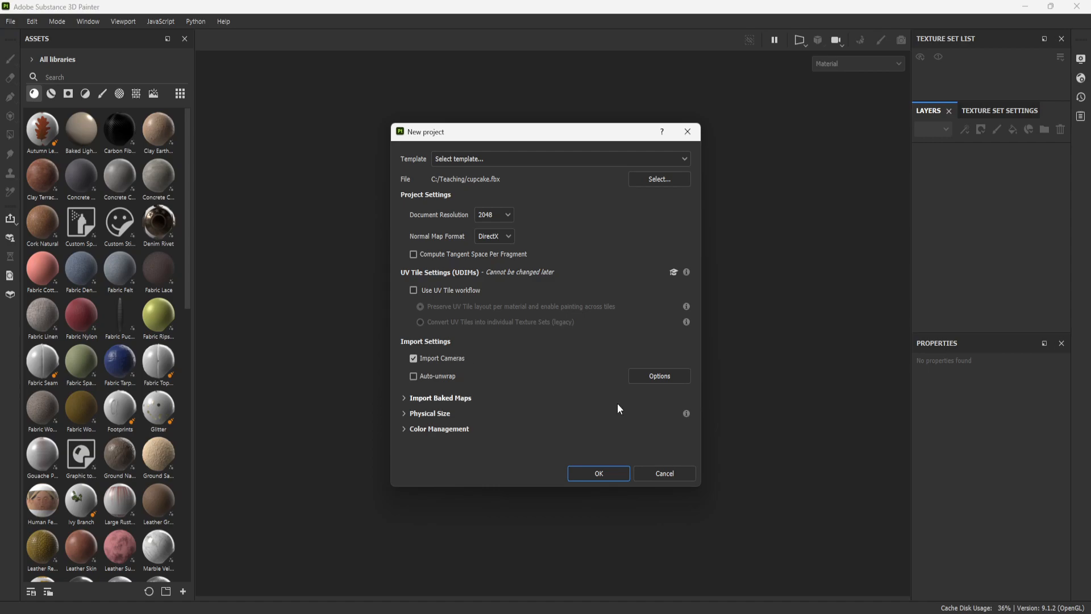
left_click(617, 473)
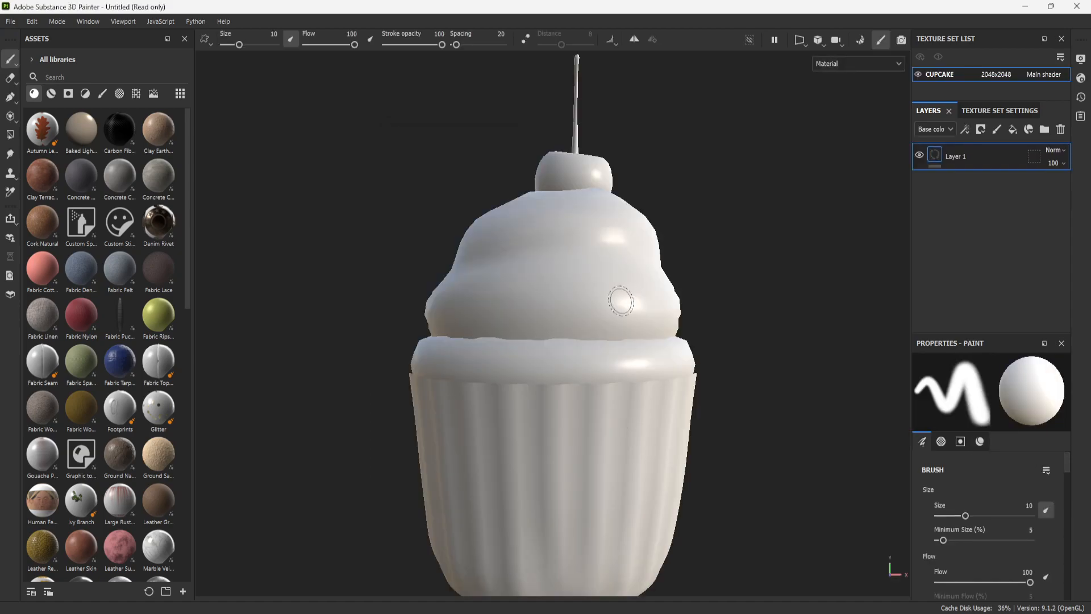
scroll(632, 328, "down", 1)
- Examine the imported cupcake mesh from several angles, checking its cherry, frosting and fluted wrapper
key("shift")
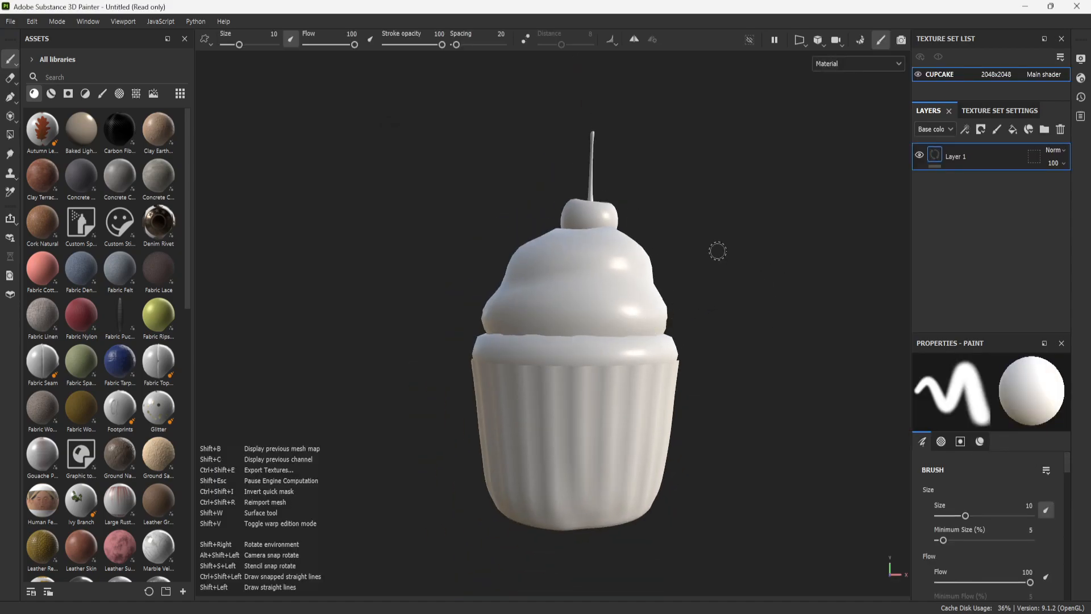
left_click_drag(737, 370, 673, 359, "alt")
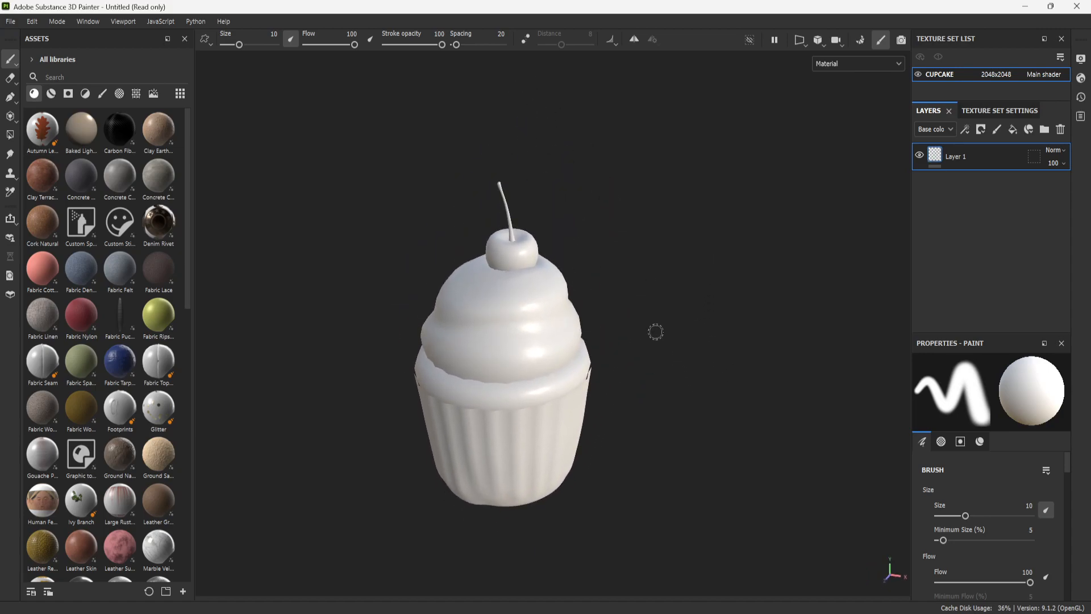
middle_click_drag(654, 321, 679, 360, "alt")
right_click_drag(680, 360, 750, 460, "alt")
middle_click_drag(738, 422, 698, 423, "alt")
mouse_move(699, 424)
right_mouse_down("alt")
mouse_move(704, 397)
mouse_move(712, 414)
right_mouse_up("alt")
mouse_move(715, 421)
left_mouse_down("alt")
mouse_move(563, 311)
mouse_move(657, 394)
mouse_move(679, 368)
mouse_move(671, 360)
left_mouse_up("alt")
mouse_move(671, 359)
middle_mouse_down("alt")
mouse_move(816, 373)
mouse_move(392, 322)
mouse_move(909, 372)
mouse_move(733, 359)
mouse_move(662, 323)
mouse_move(847, 363)
mouse_move(822, 367)
middle_mouse_up("alt")
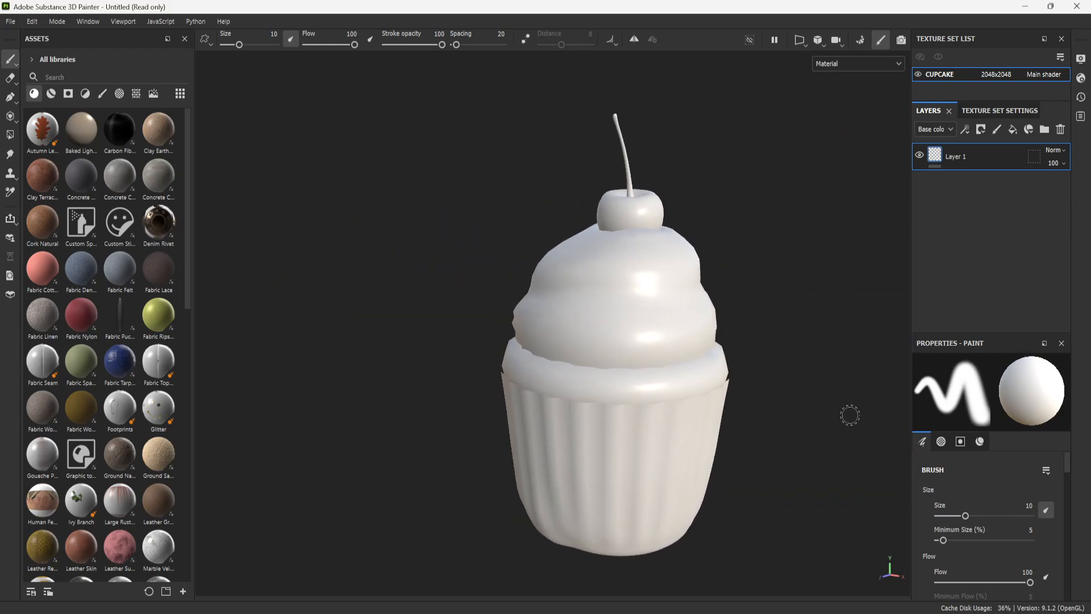
middle_click_drag(786, 404, 639, 375, "alt")
mouse_move(720, 380)
right_mouse_down("alt")
mouse_move(686, 218)
mouse_move(690, 487)
mouse_move(701, 462)
mouse_move(674, 341)
right_mouse_up("alt")
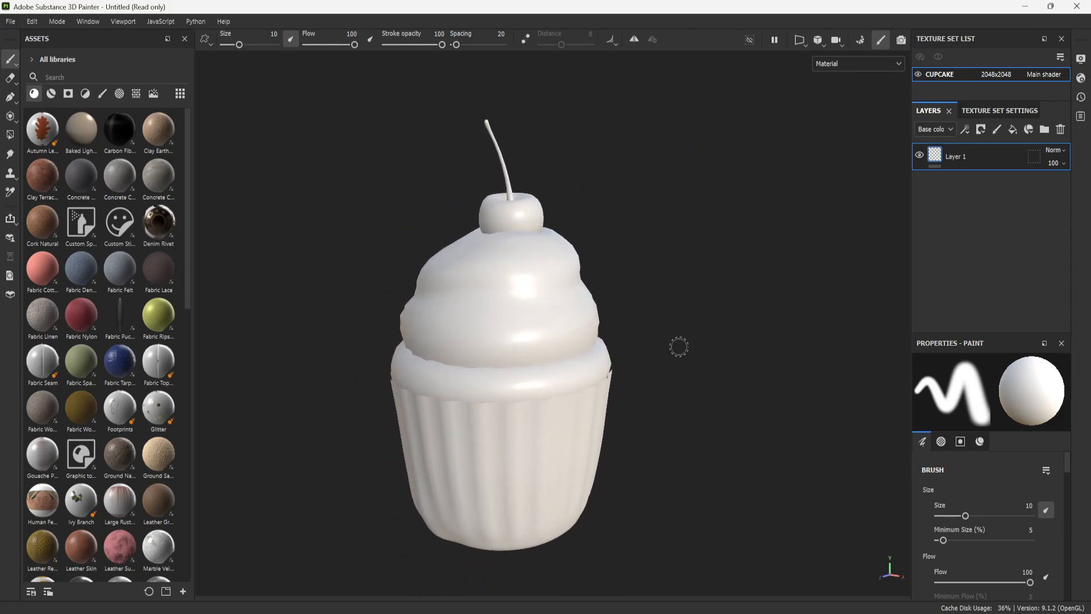
left_click_drag(662, 350, 524, 375, "alt")
middle_click_drag(747, 376, 675, 376, "alt")
right_click_drag(674, 375, 708, 297, "alt")
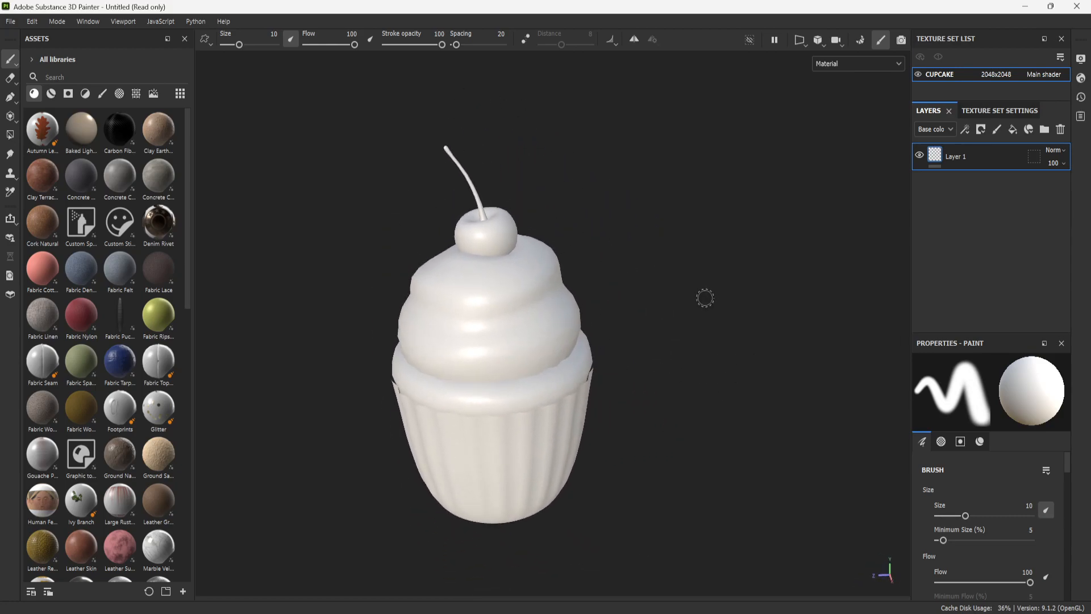
left_click_drag(708, 297, 684, 338, "alt")
middle_click_drag(683, 337, 698, 370, "alt")
right_click_drag(697, 369, 713, 426, "alt")
left_click_drag(714, 426, 678, 383, "alt")
middle_click_drag(717, 436, 711, 415, "alt")
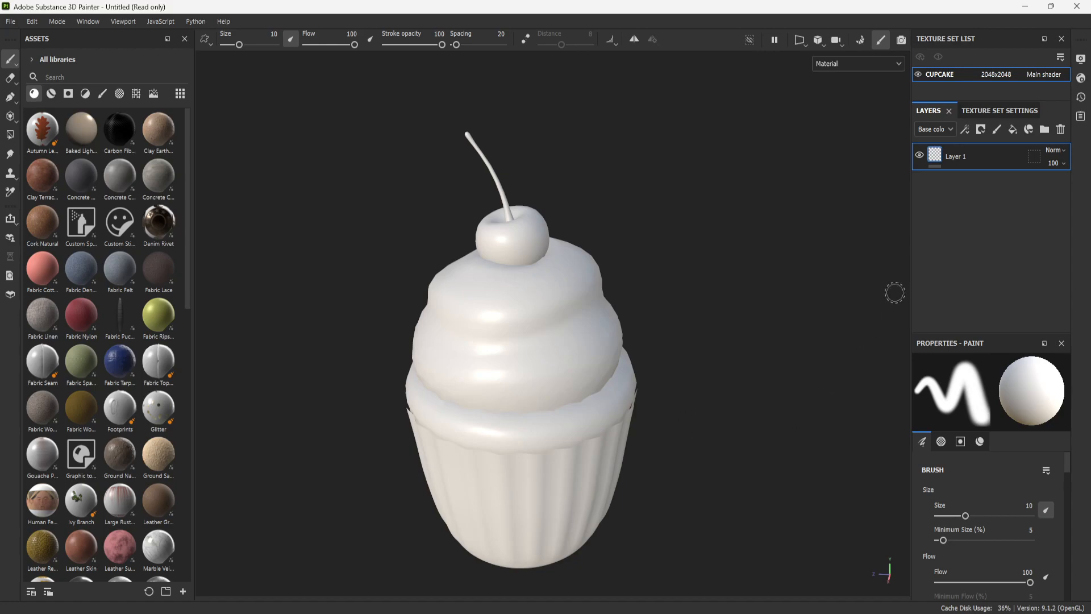
- Examine the cupcake texture set's general properties, channels and mixing options, and compare them with the layer stack
left_click(990, 115)
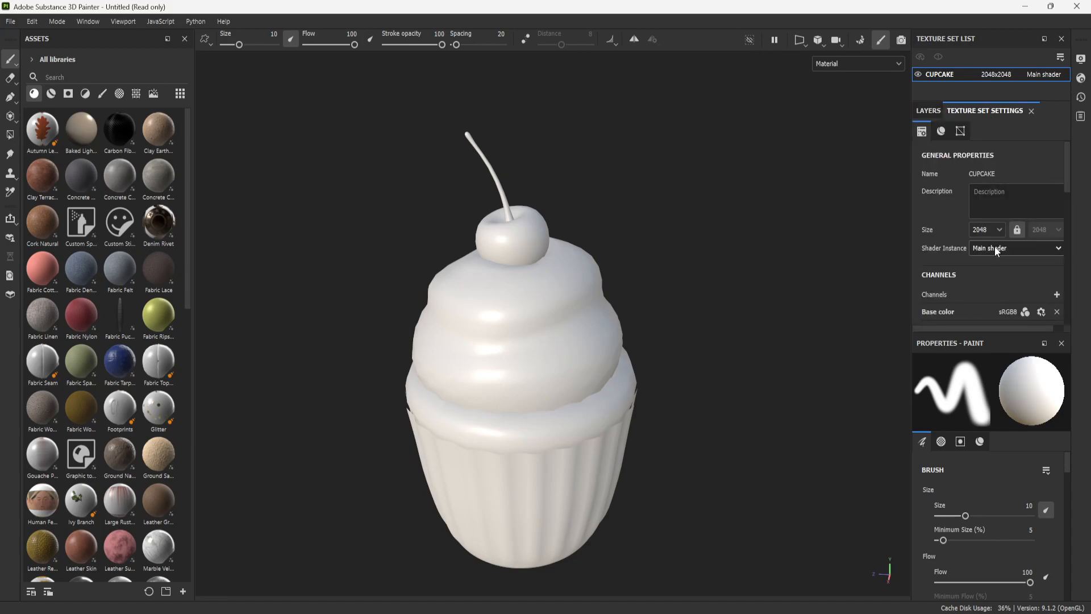
scroll(994, 246, "down", 8)
scroll(1000, 204, "up", 8)
left_click(930, 112)
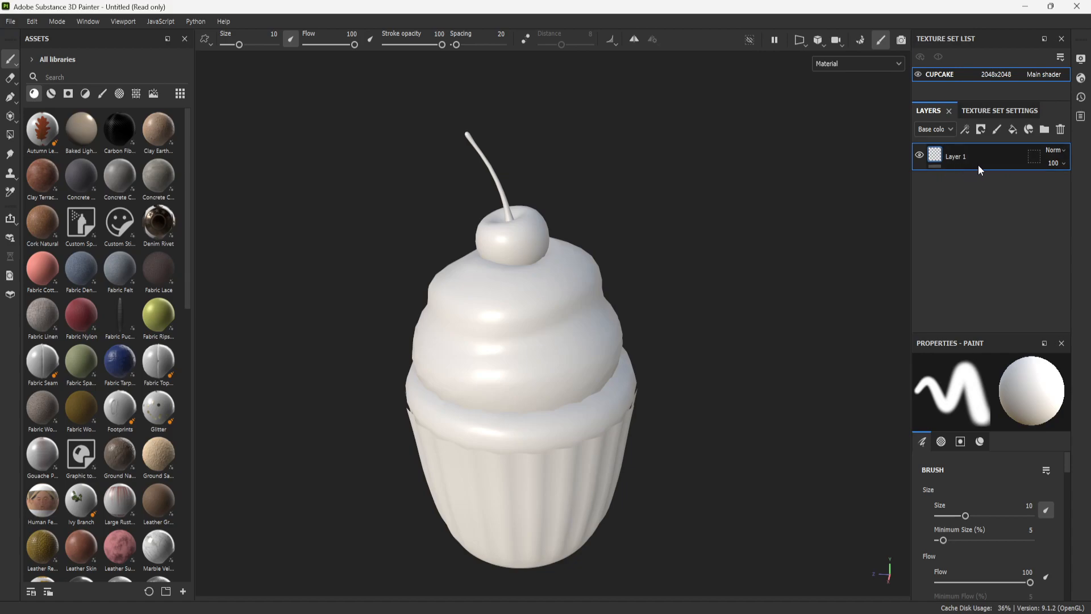
left_click(1010, 110)
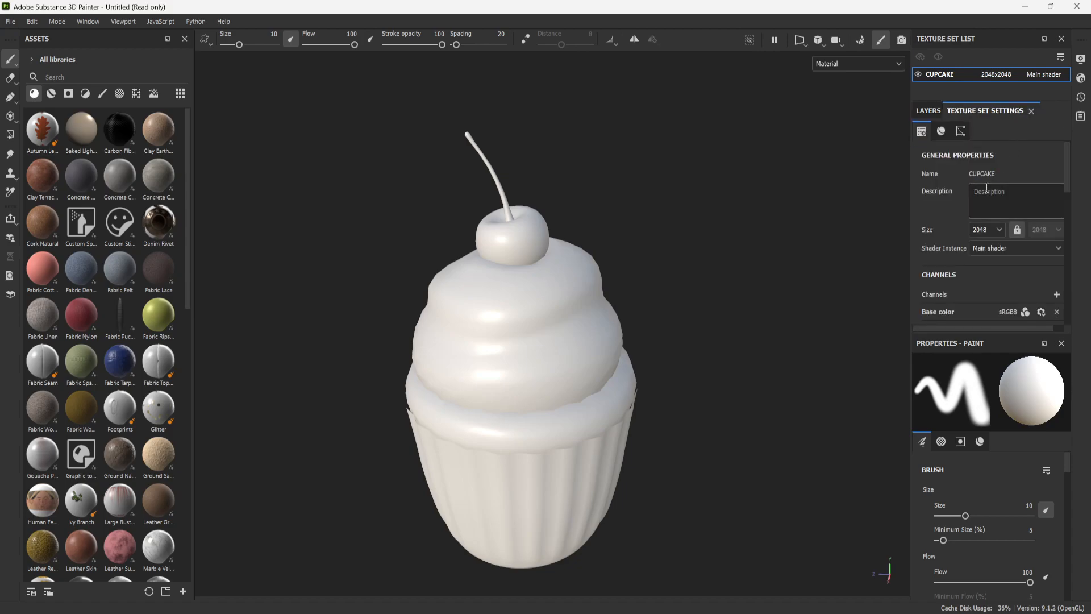
scroll(970, 241, "down", 5)
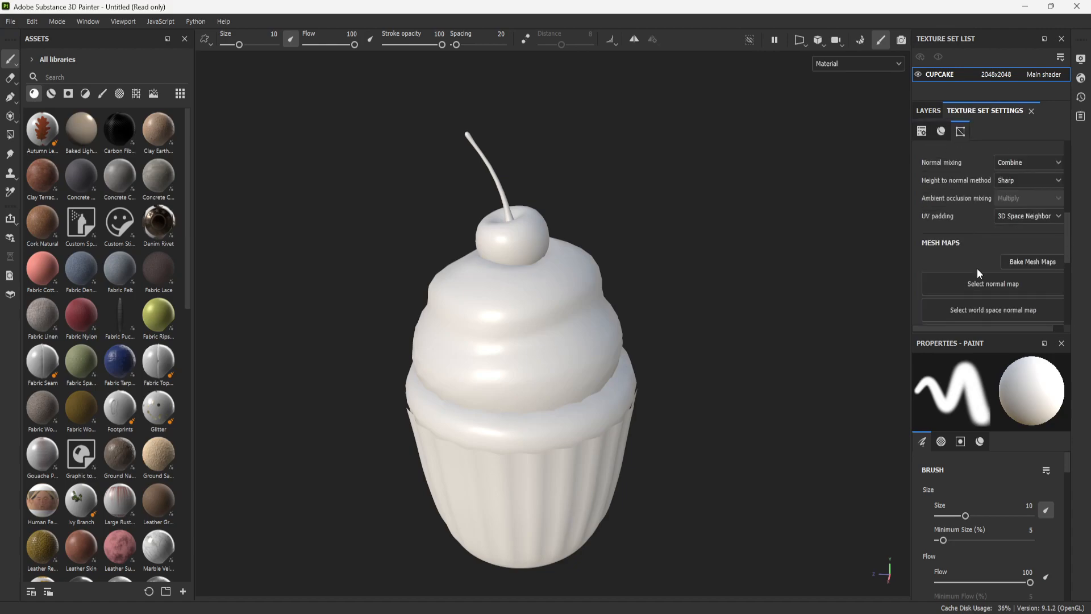
scroll(978, 269, "down", 2)
scroll(983, 262, "up", 7)
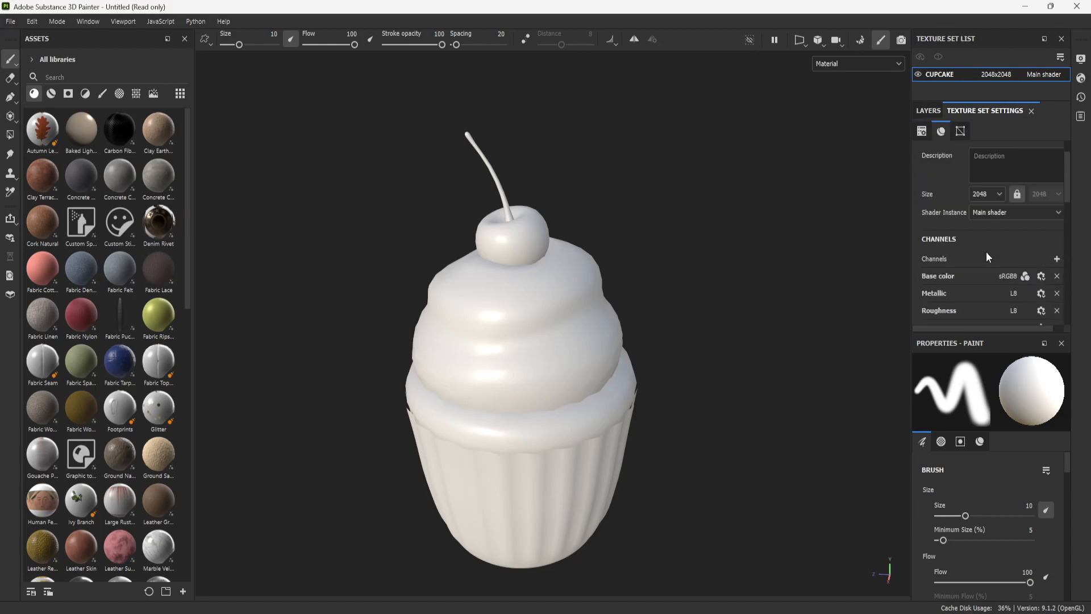
scroll(959, 222, "down", 3)
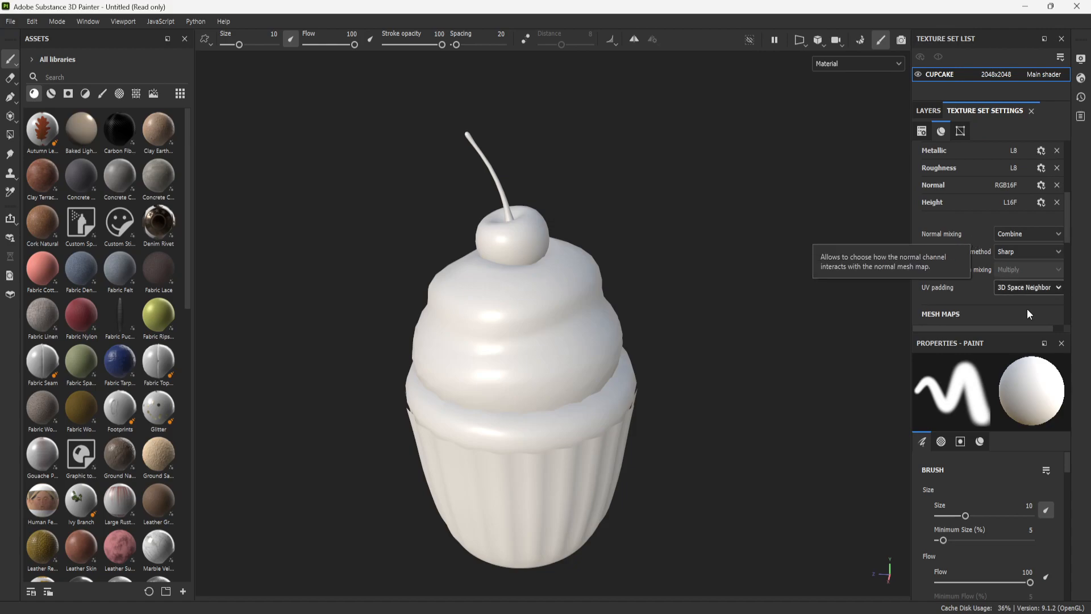
scroll(974, 256, "down", 4)
scroll(979, 256, "up", 4)
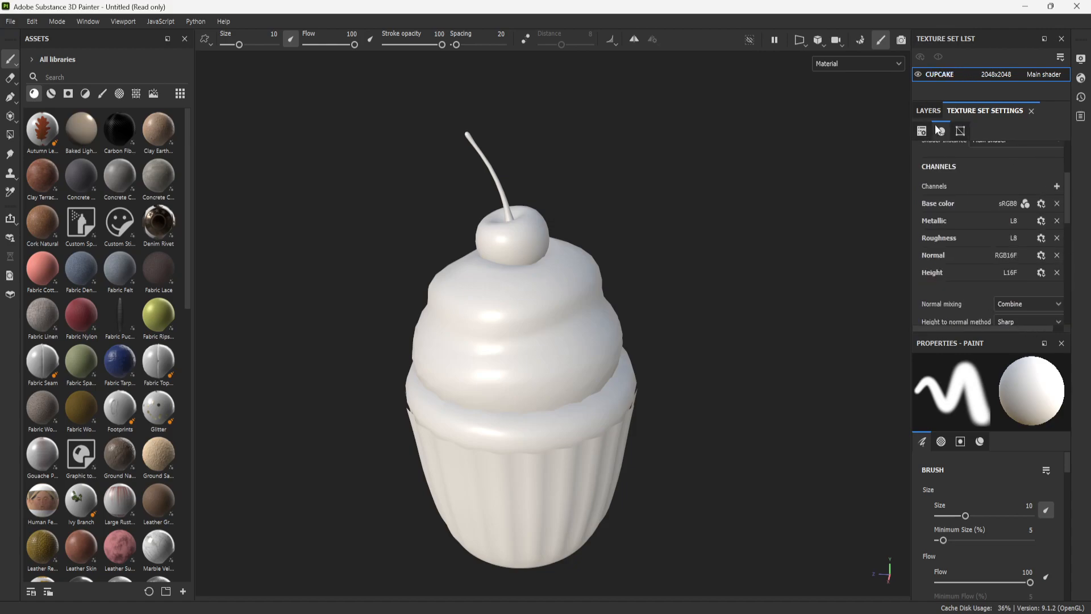
left_click(930, 110)
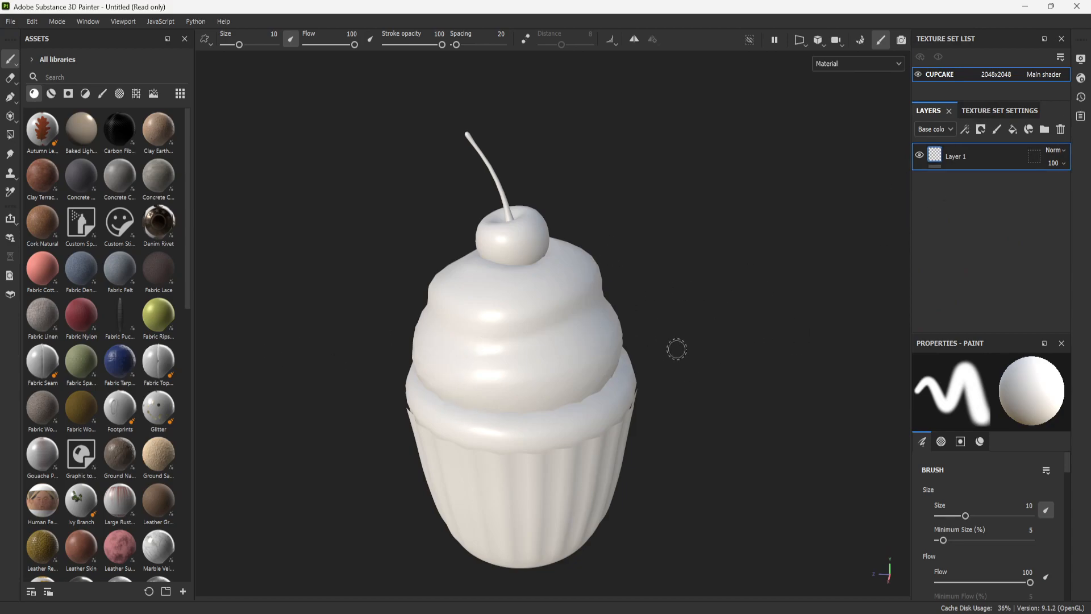
key("shift")
- Review the texture set's empty mesh map slots, from normal and world space normal down to opacity
left_click(1001, 111)
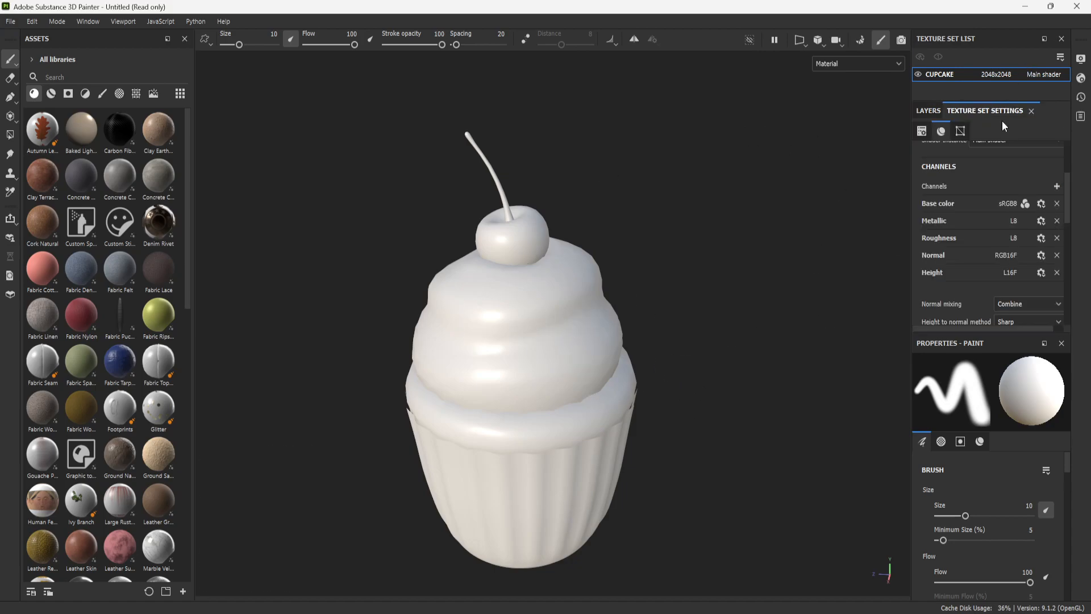
scroll(946, 222, "down", 4)
scroll(973, 236, "up", 4)
scroll(987, 224, "up", 2)
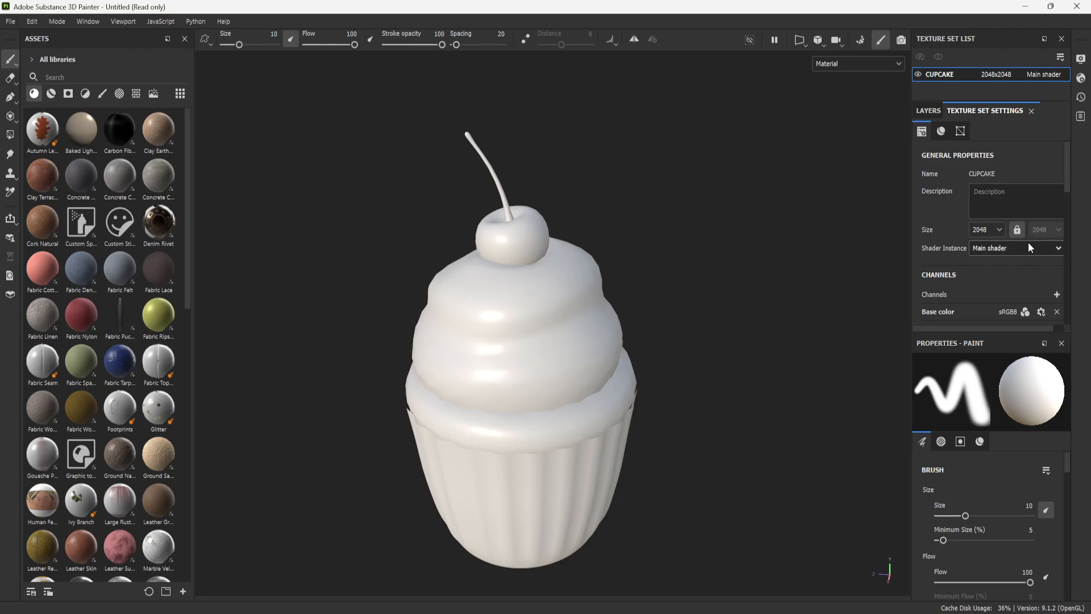
scroll(608, 309, "down", 2)
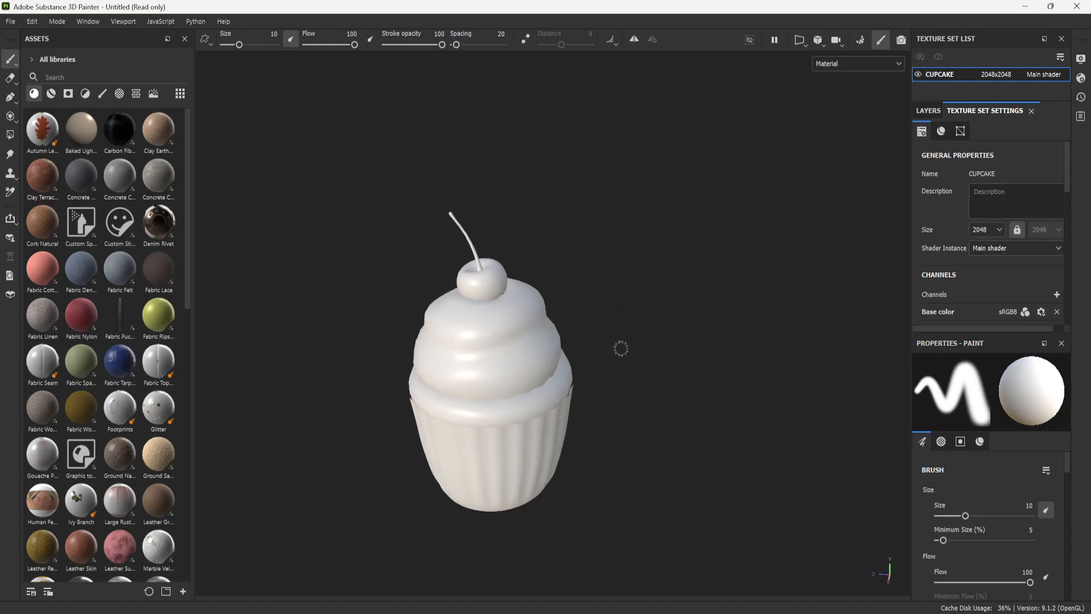
left_click_drag(655, 392, 585, 372, "alt")
scroll(1007, 230, "down", 5)
scroll(1010, 250, "down", 3)
scroll(999, 295, "up", 5)
scroll(990, 282, "down", 3)
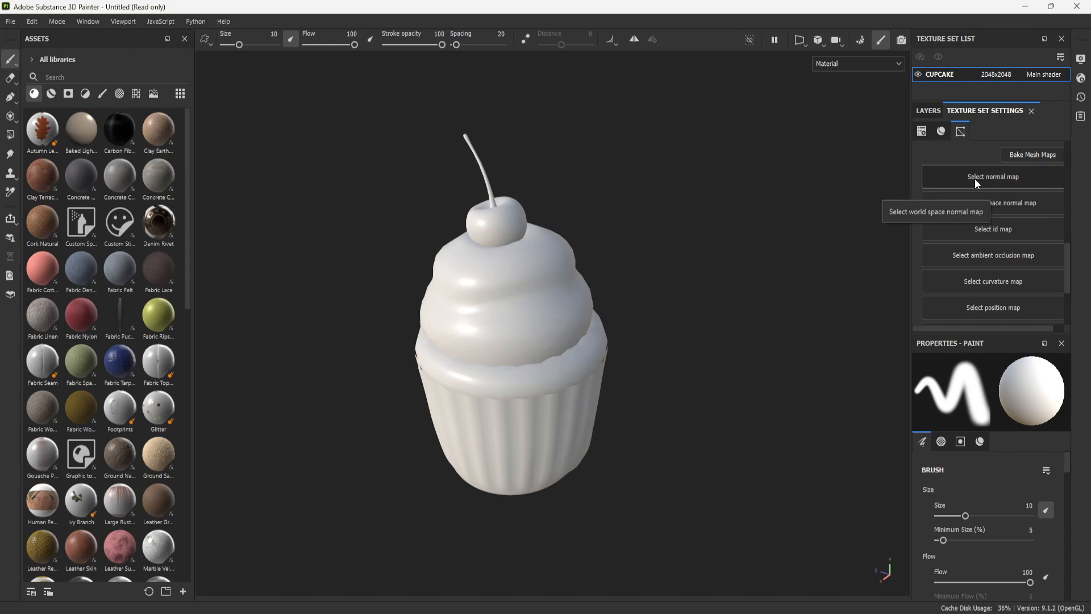
scroll(971, 219, "down", 3)
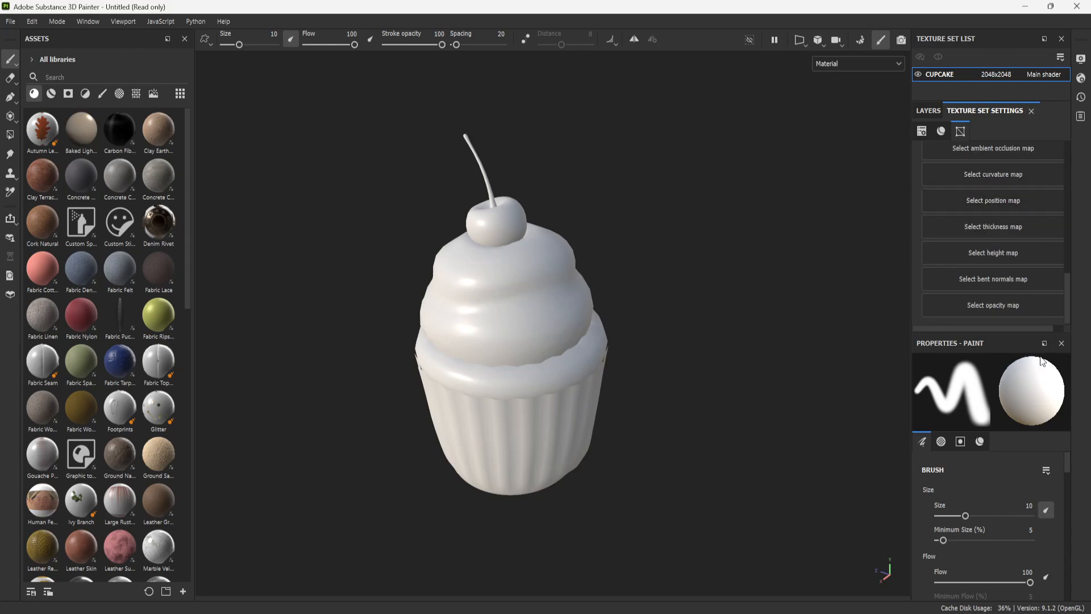
scroll(1027, 227, "up", 3)
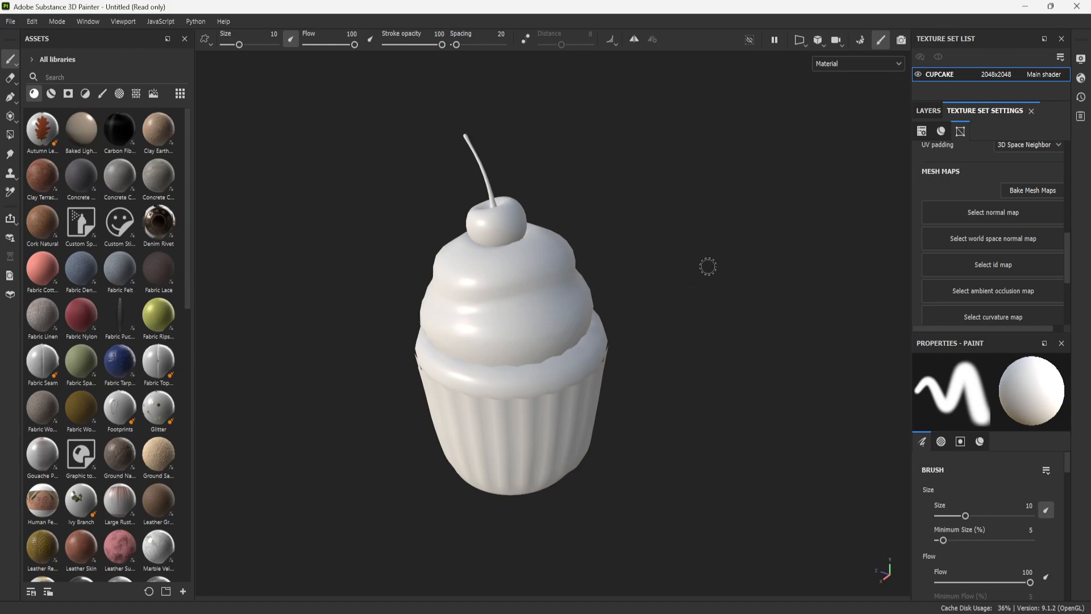
scroll(1001, 234, "down", 2)
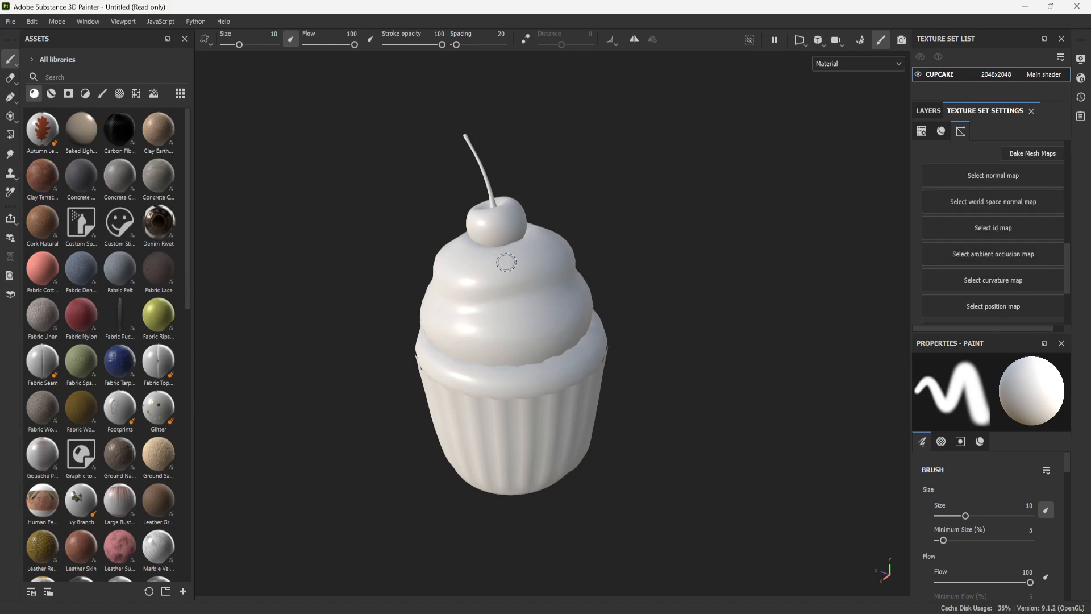
- Open the mesh map baking settings and use the low poly mesh as the high poly mesh
scroll(965, 182, "up", 5)
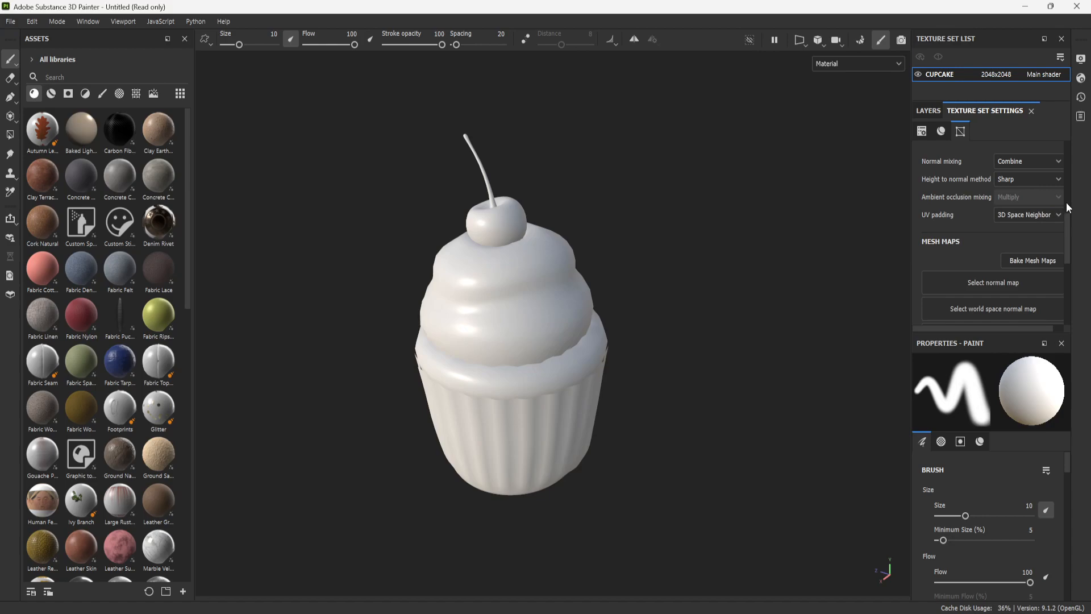
left_click(1030, 262)
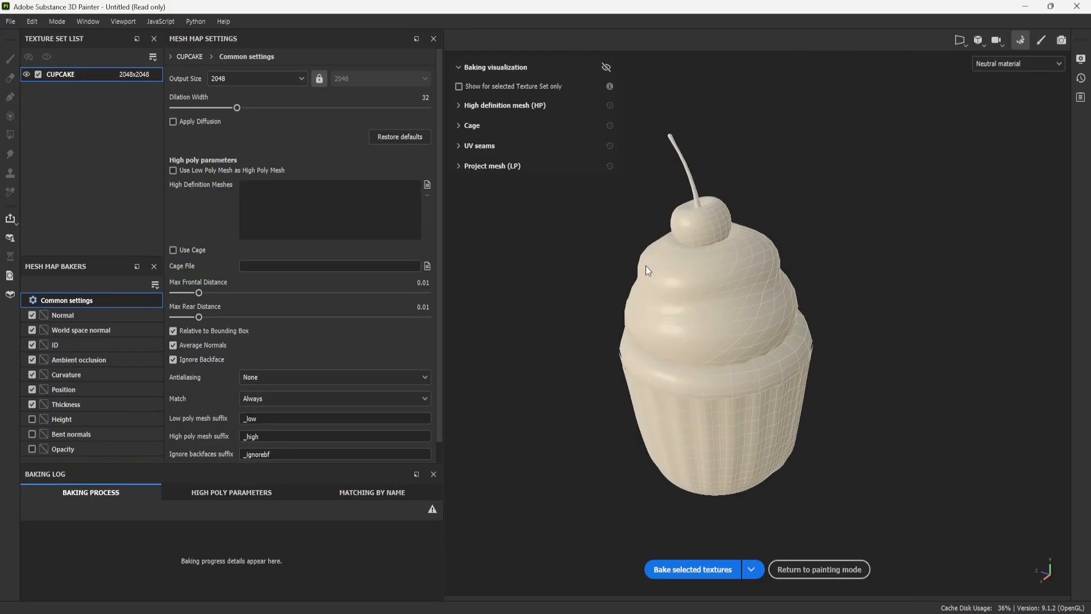
scroll(645, 265, "up", 1)
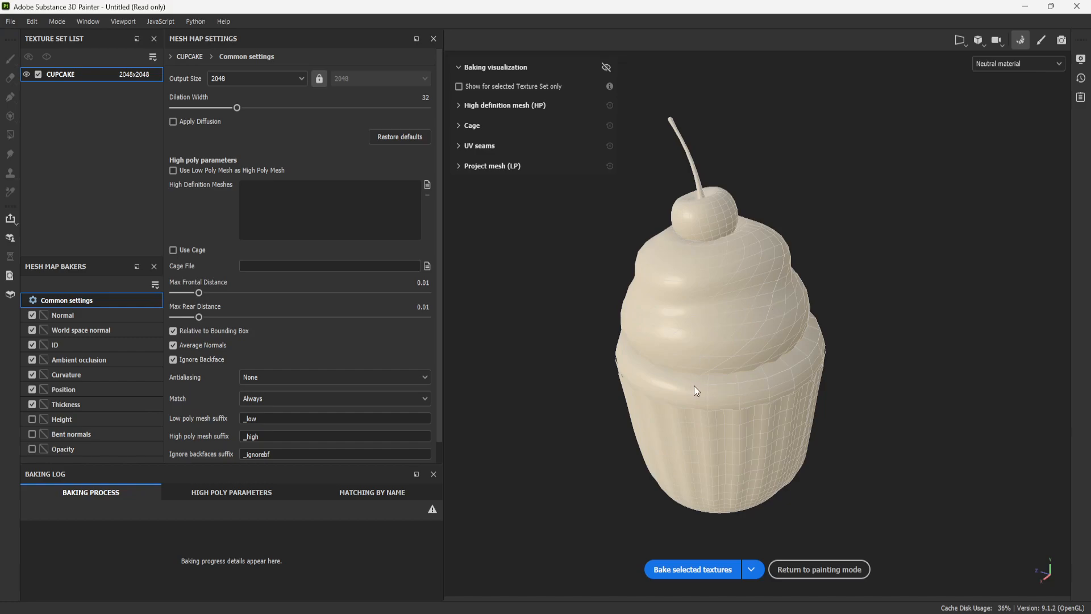
left_click_drag(743, 356, 903, 380, "alt")
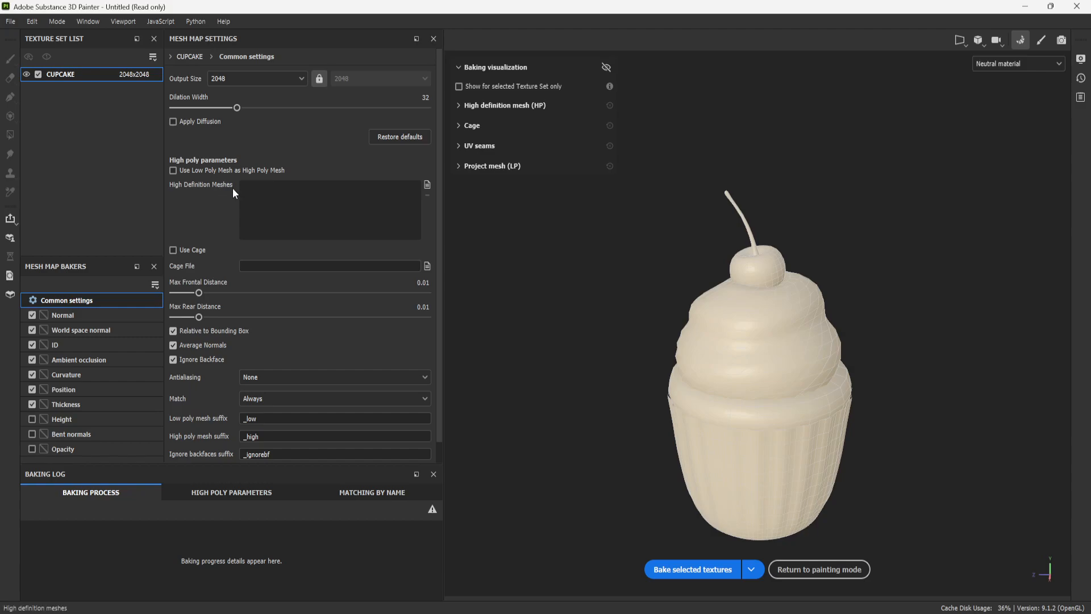
left_click(185, 170)
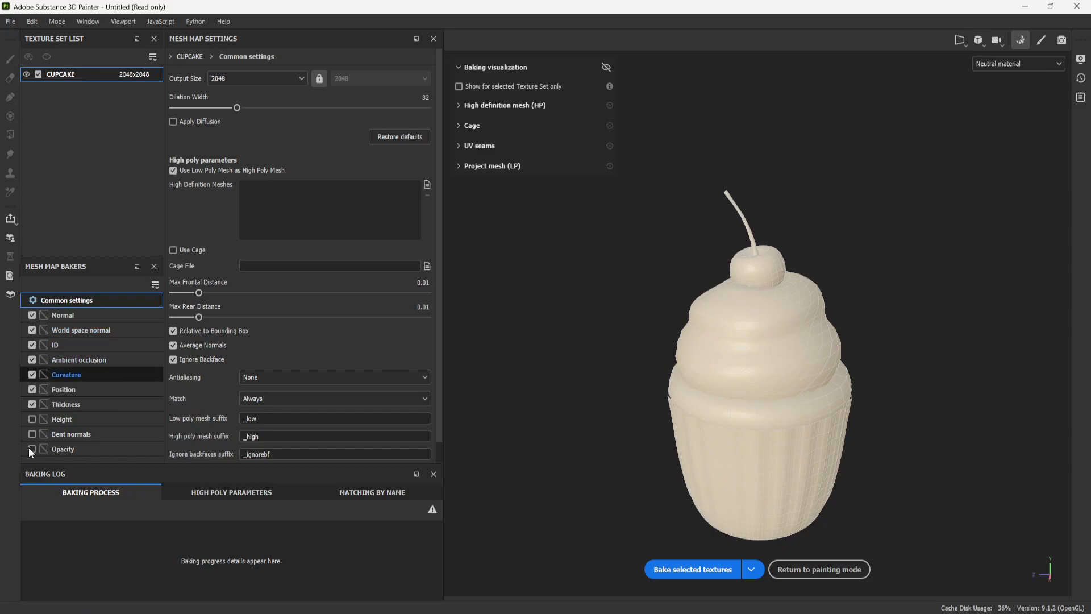
- Bake the cupcake's preselected mesh maps without the ID map, and return to painting mode
left_click(31, 345)
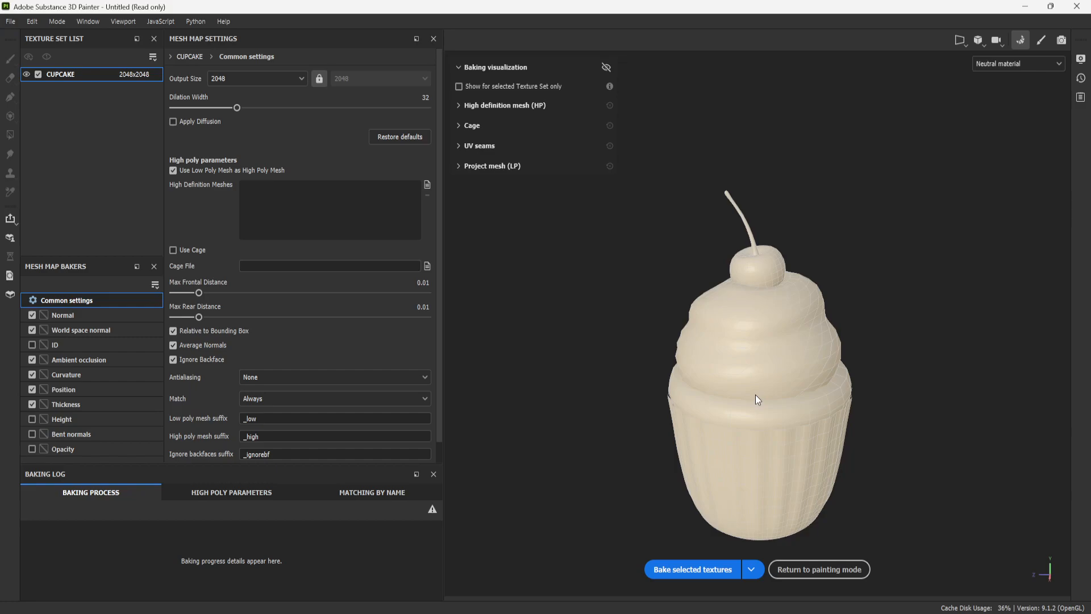
left_click(704, 568)
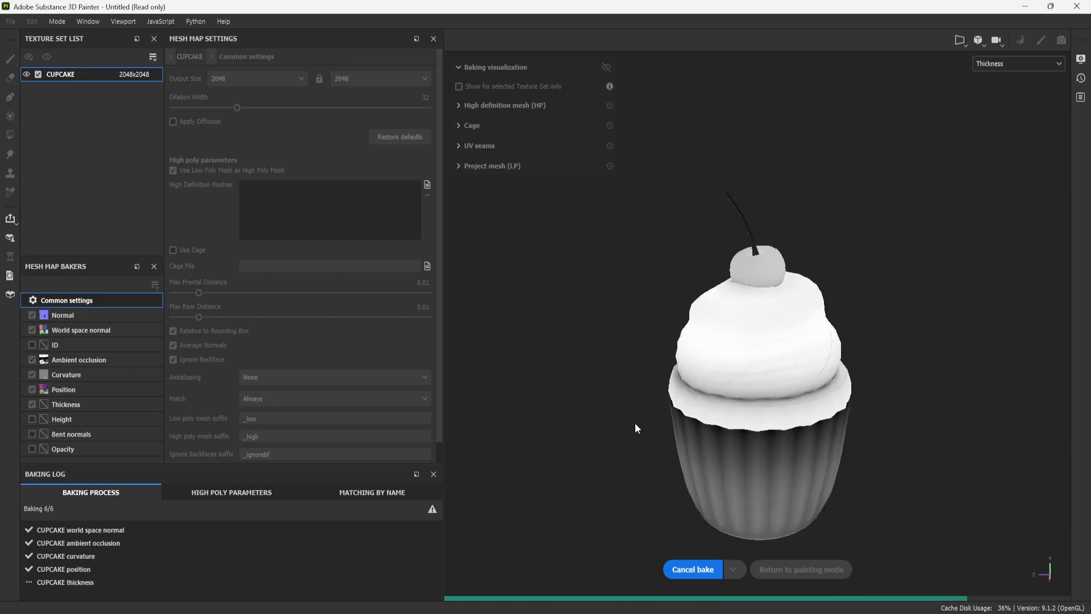
left_click(843, 570)
- Check the baked normal, world space normal, ambient occlusion, curvature, position and thickness maps in the texture set settings
scroll(692, 401, "down", 3)
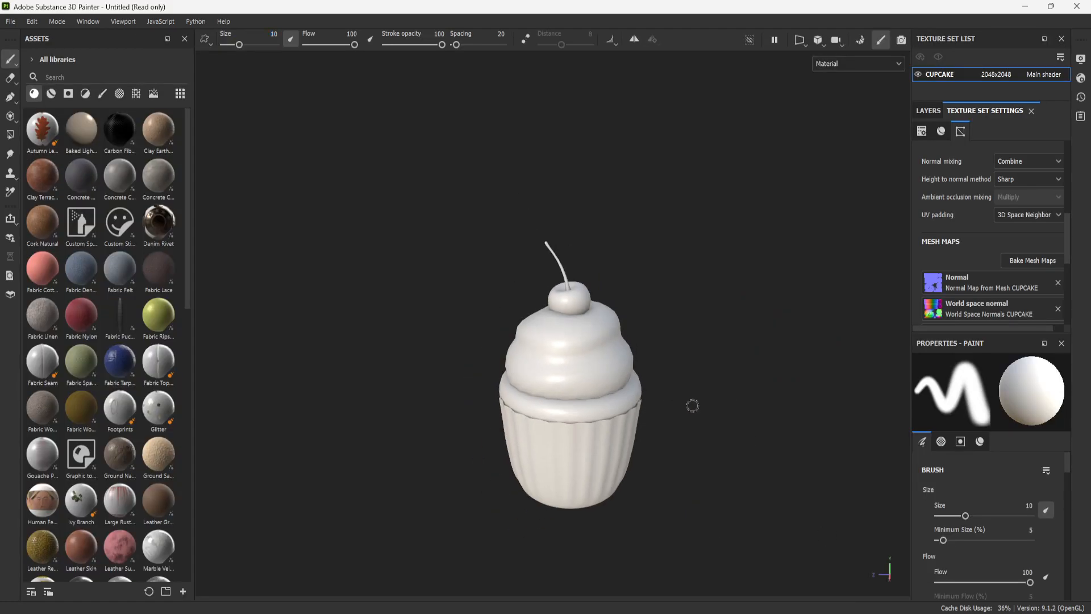
scroll(703, 418, "up", 5)
left_click_drag(735, 351, 738, 321, "alt")
scroll(968, 192, "down", 3)
scroll(967, 188, "down", 2)
scroll(949, 264, "up", 3)
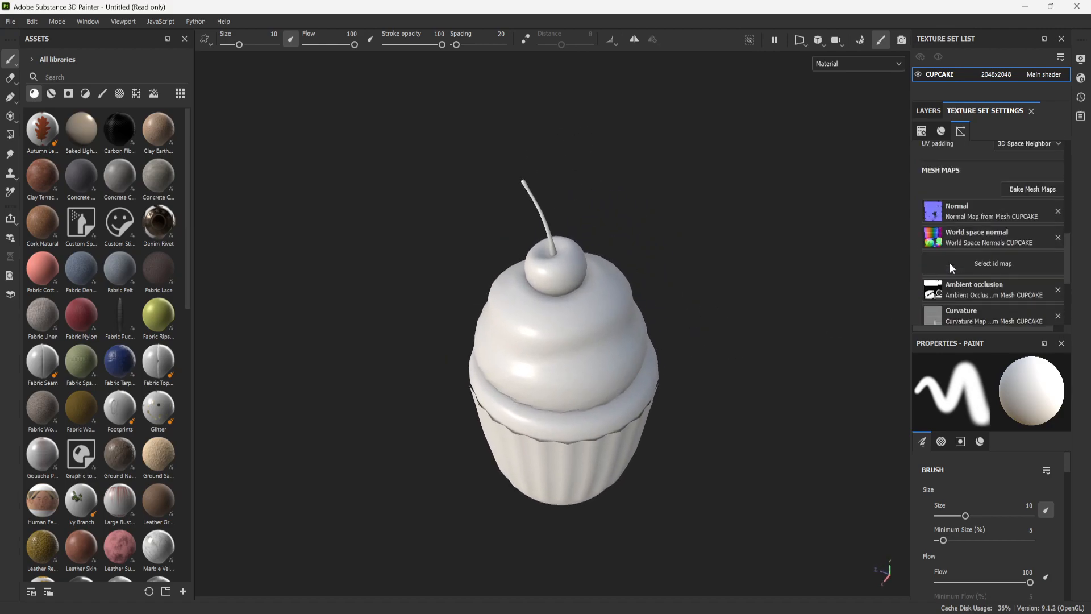
scroll(949, 282, "down", 2)
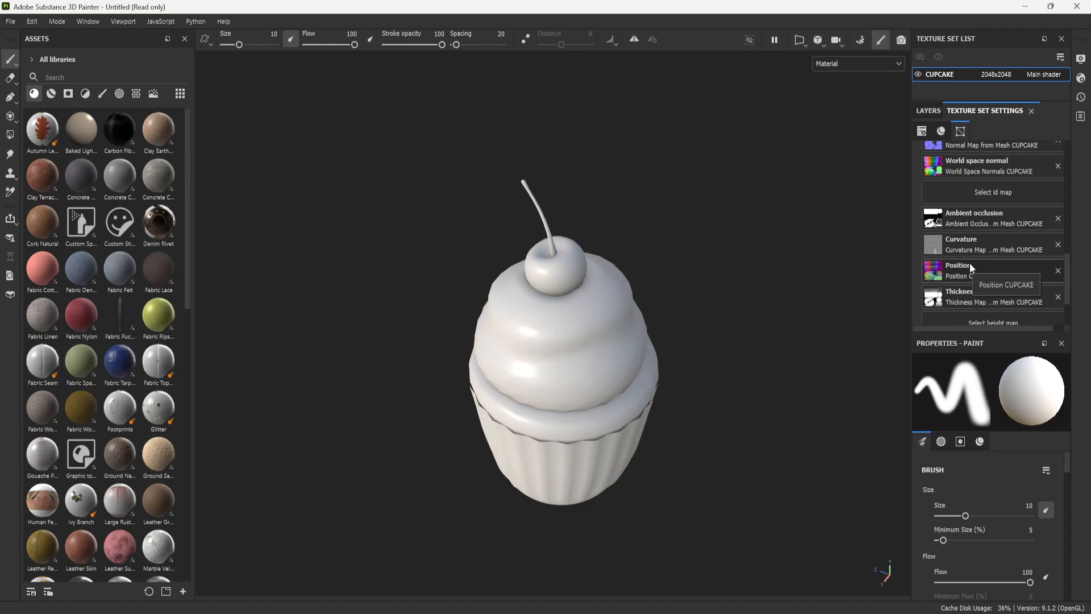
scroll(964, 297, "down", 1)
scroll(955, 230, "up", 1)
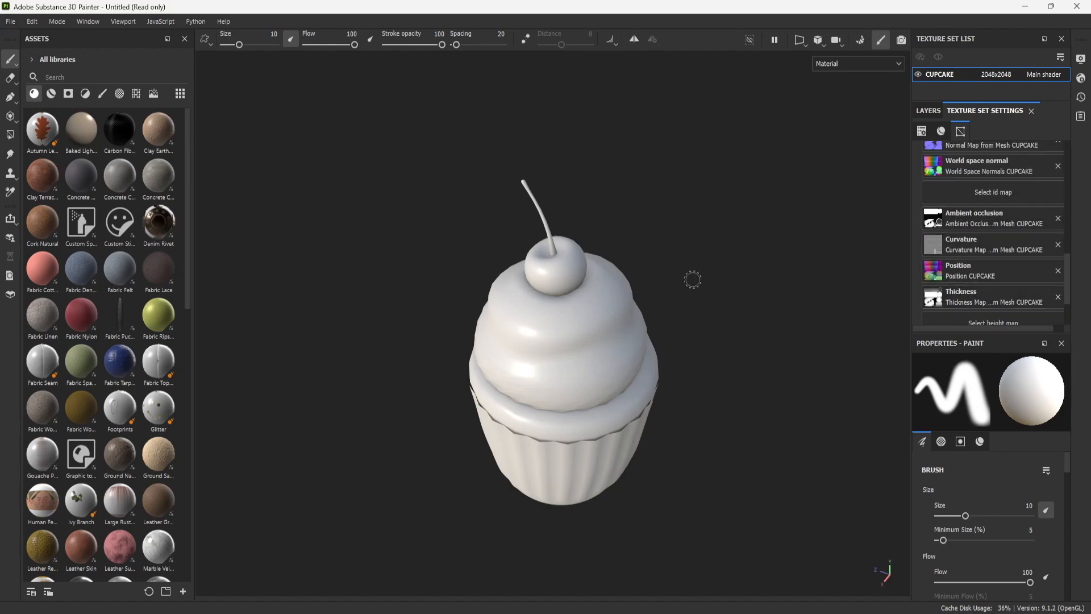
- Inspect the baked cupcake's shading on the cherry, frosting and wrapper edge from several angles and distances
middle_click_drag(687, 299, 657, 319, "alt")
right_click_drag(657, 319, 728, 400, "alt")
left_click_drag(728, 399, 560, 298, "alt")
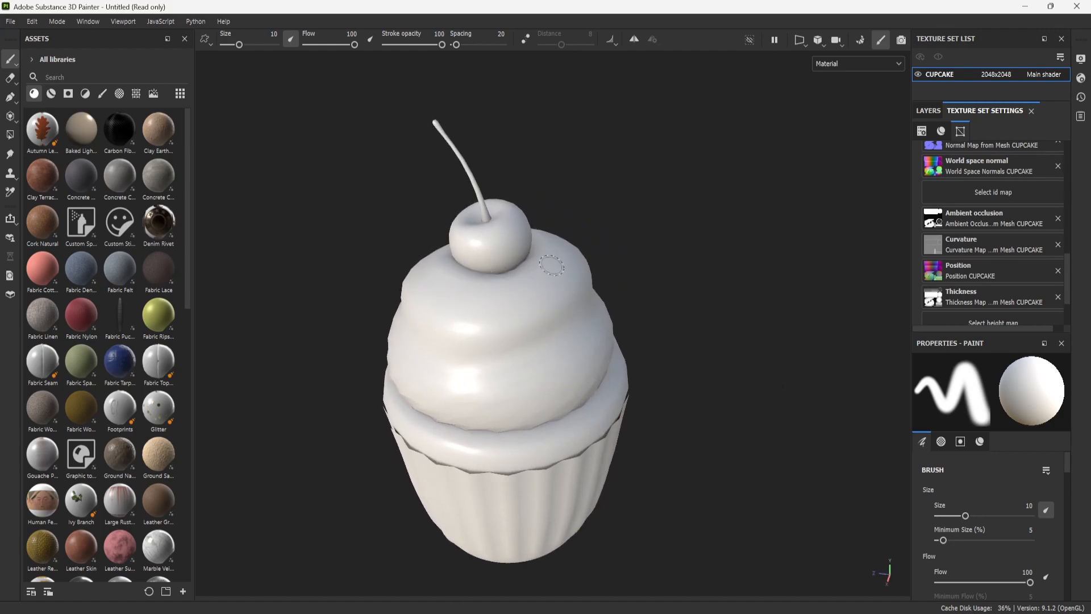
mouse_move(713, 365)
left_mouse_down("alt")
mouse_move(735, 336)
mouse_move(757, 385)
left_mouse_up("alt")
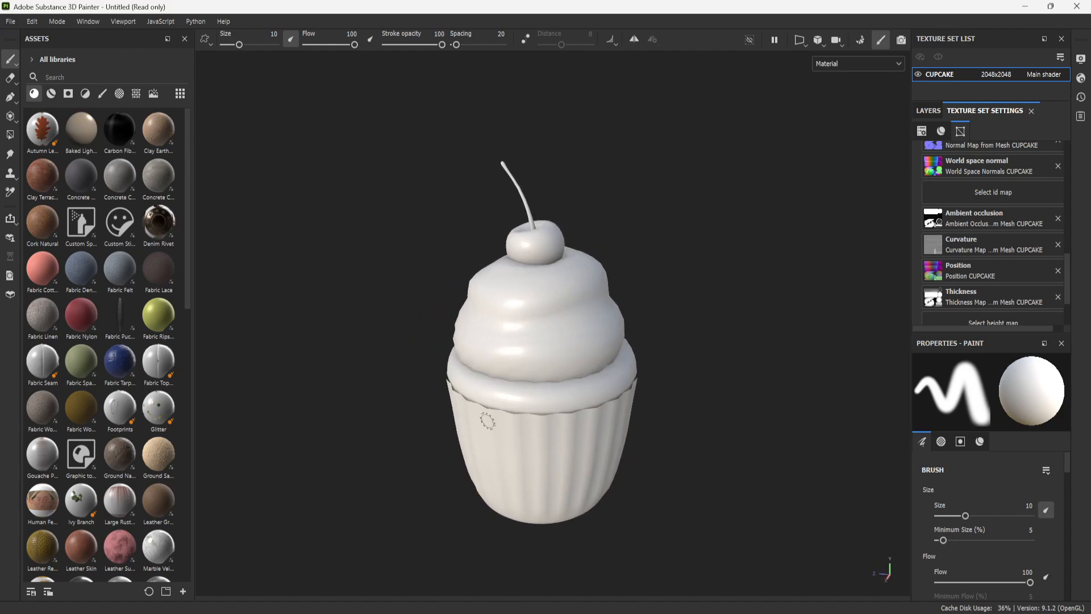
scroll(734, 411, "down", 4)
left_click_drag(704, 390, 661, 297, "alt")
scroll(661, 297, "up", 3)
mouse_move(738, 446)
left_mouse_down("alt")
mouse_move(680, 370)
mouse_move(775, 437)
mouse_move(760, 434)
left_mouse_up("alt")
right_click_drag(715, 307, 711, 480, "alt")
mouse_move(710, 346)
left_mouse_down("alt")
mouse_move(726, 373)
mouse_move(719, 386)
left_mouse_up("alt")
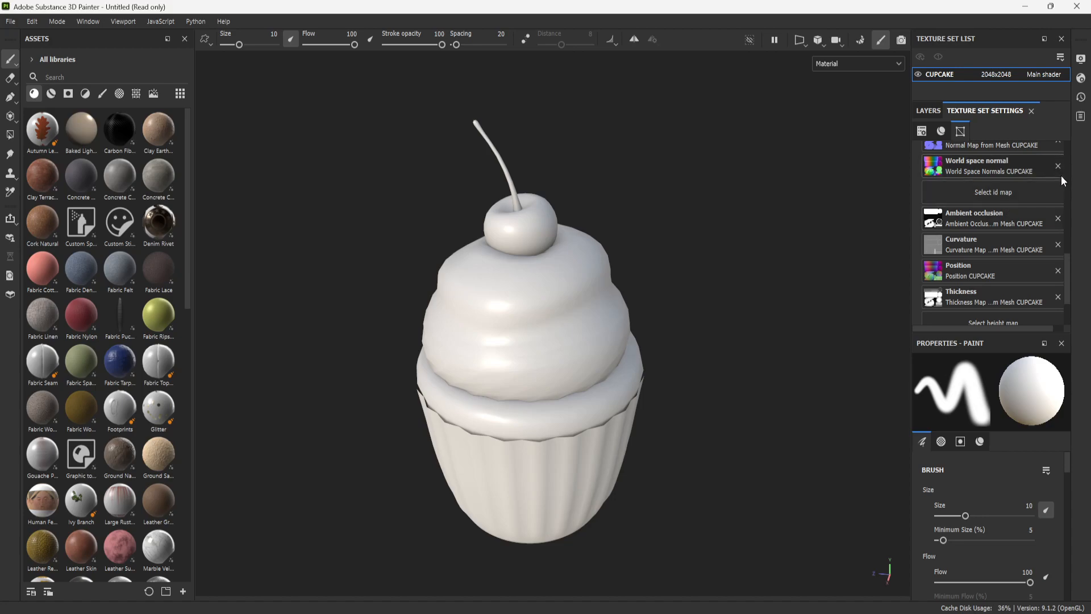
- Browse the material library and apply the Concrete Coarse material to the cupcake as a fill layer above Layer 1
left_click(929, 111)
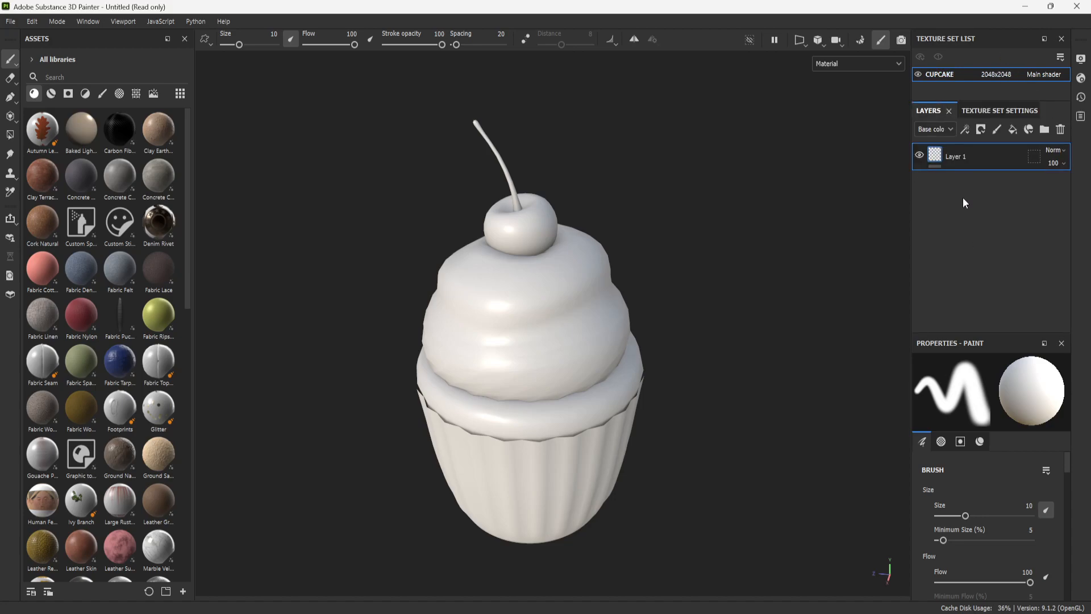
key("shift")
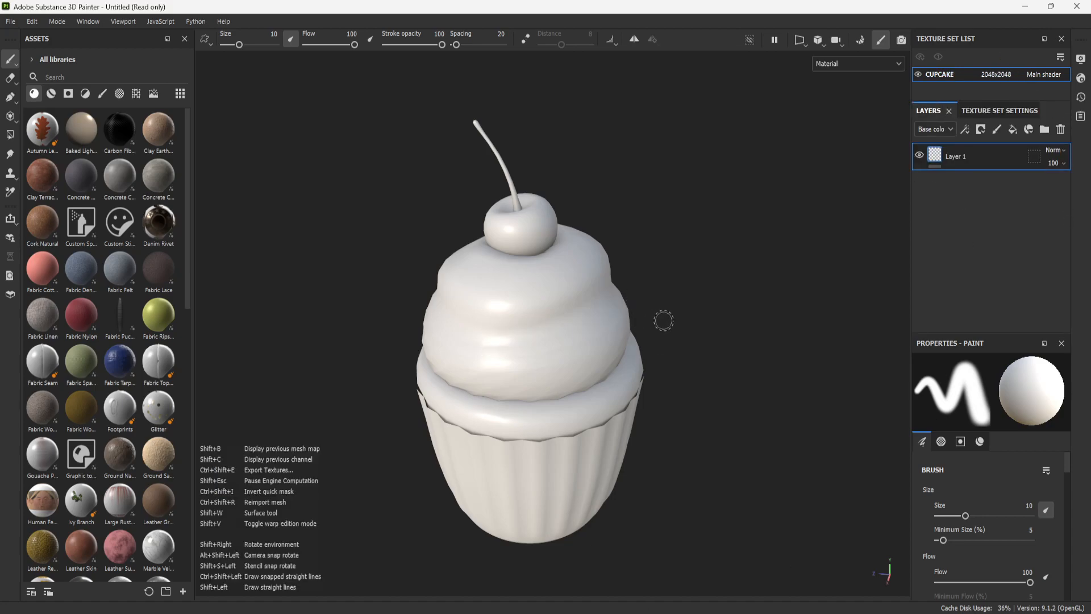
middle_click_drag(694, 309, 659, 283)
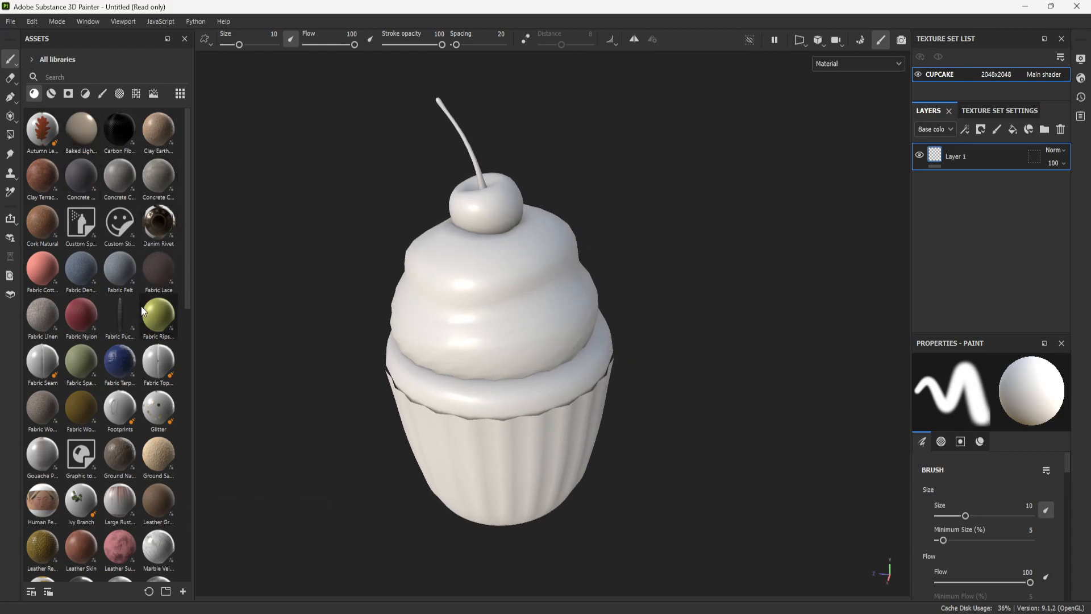
scroll(143, 433, "down", 10)
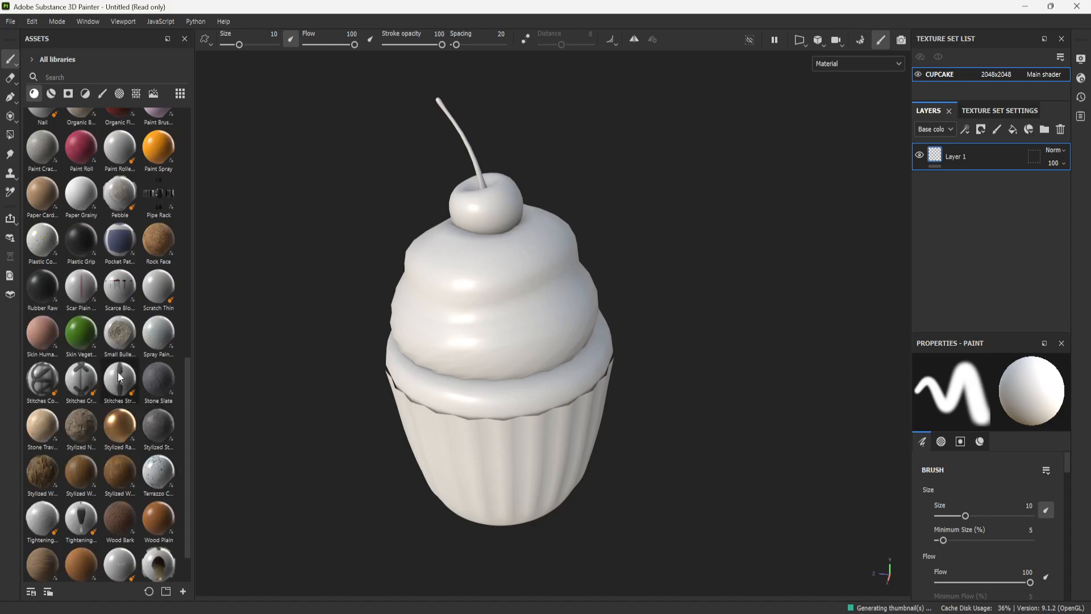
scroll(128, 402, "up", 10)
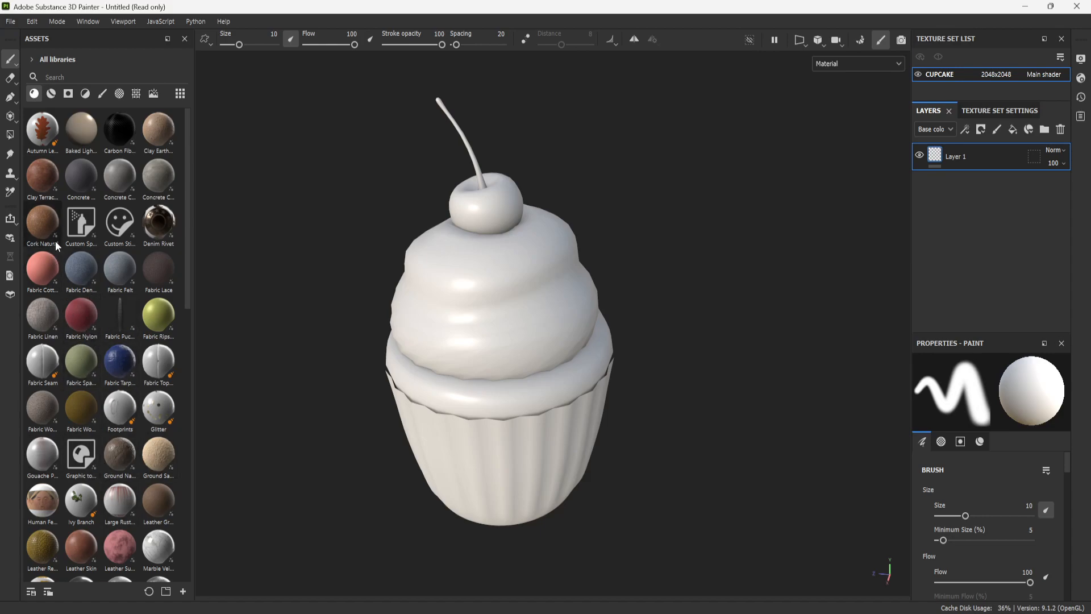
left_click_drag(154, 181, 505, 331)
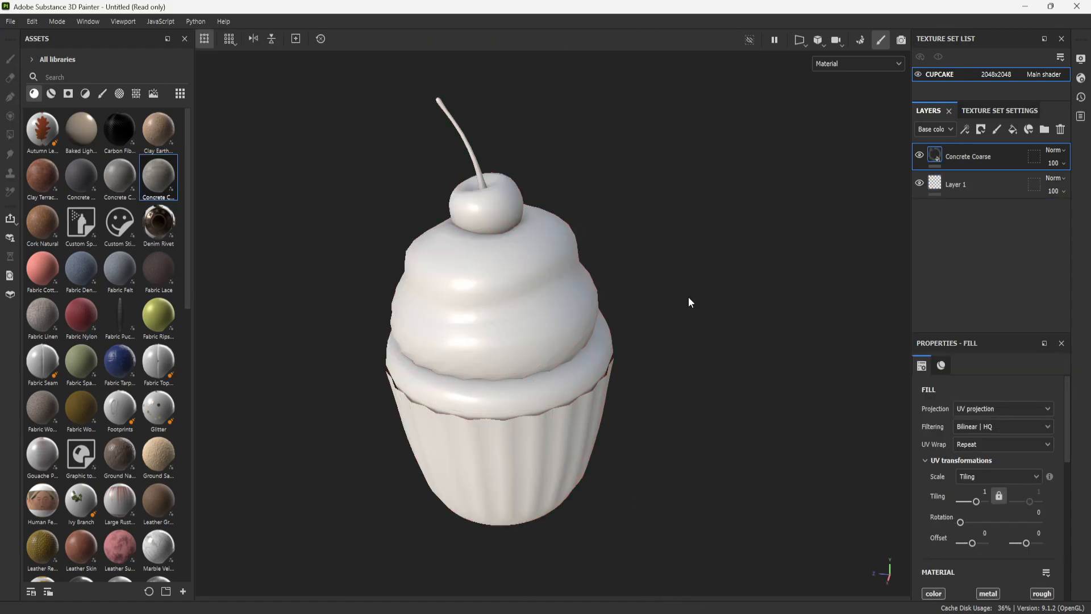
- Inspect the Concrete Coarse material's surface on the cupcake from several distances and angles
scroll(580, 315, "up", 3)
scroll(580, 315, "down", 5)
scroll(628, 327, "up", 2)
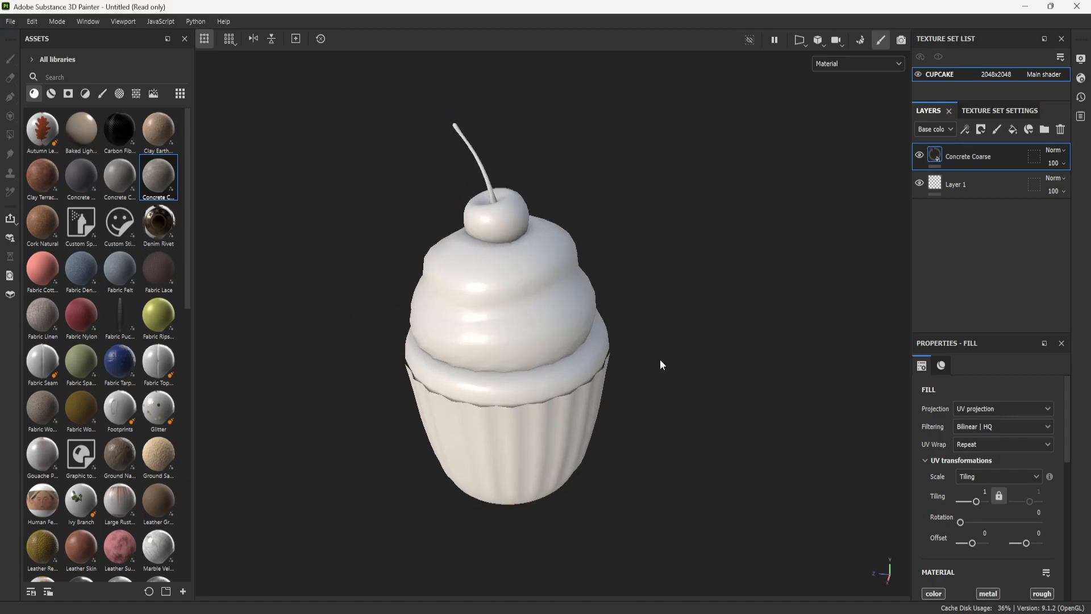
scroll(642, 355, "down", 2)
scroll(625, 338, "up", 2)
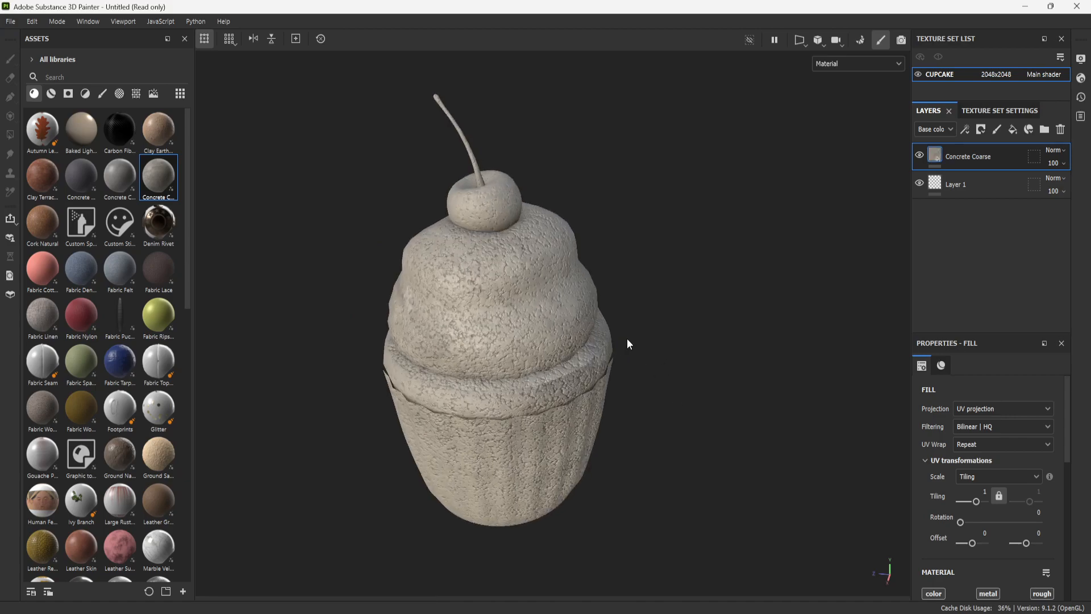
scroll(614, 346, "up", 2)
scroll(601, 351, "down", 1)
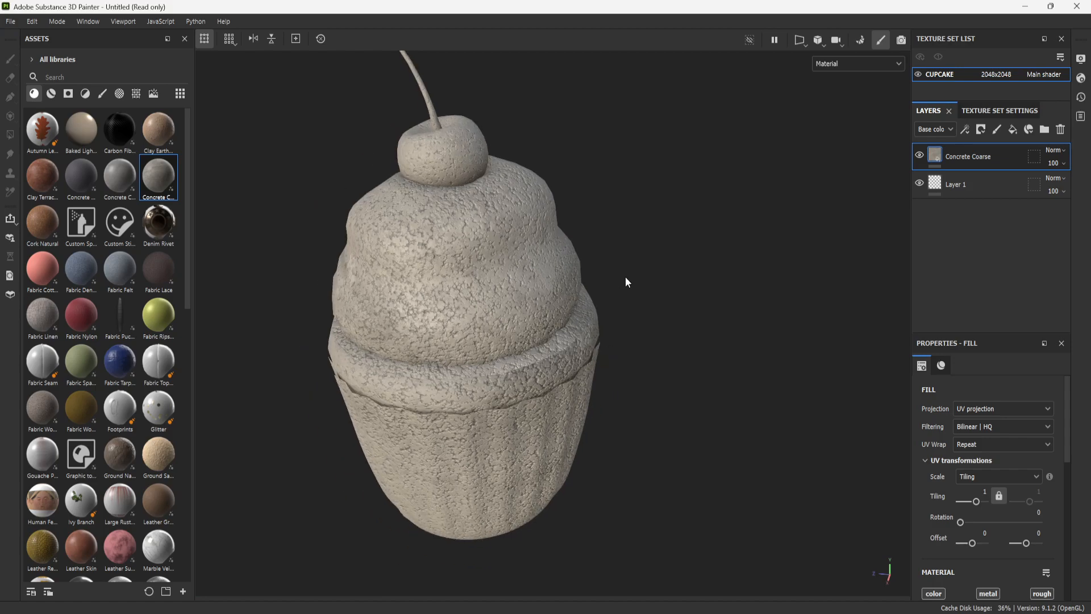
left_click_drag(682, 317, 616, 243, "alt")
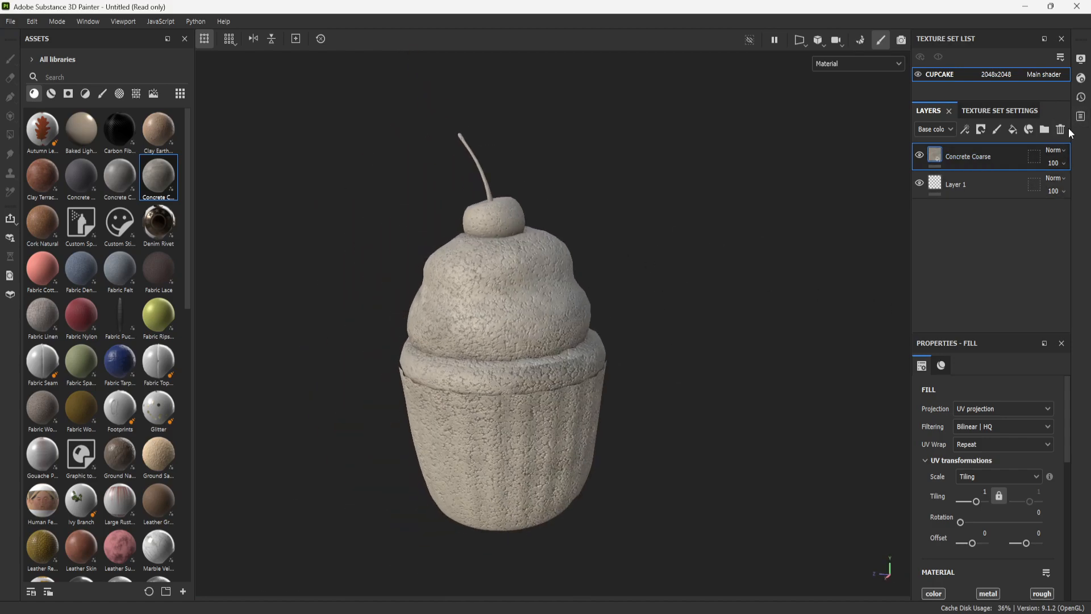
- Delete the Concrete Coarse fill layer from the cupcake's layer stack
left_click(1060, 129)
right_click_drag(708, 275, 684, 360, "alt")
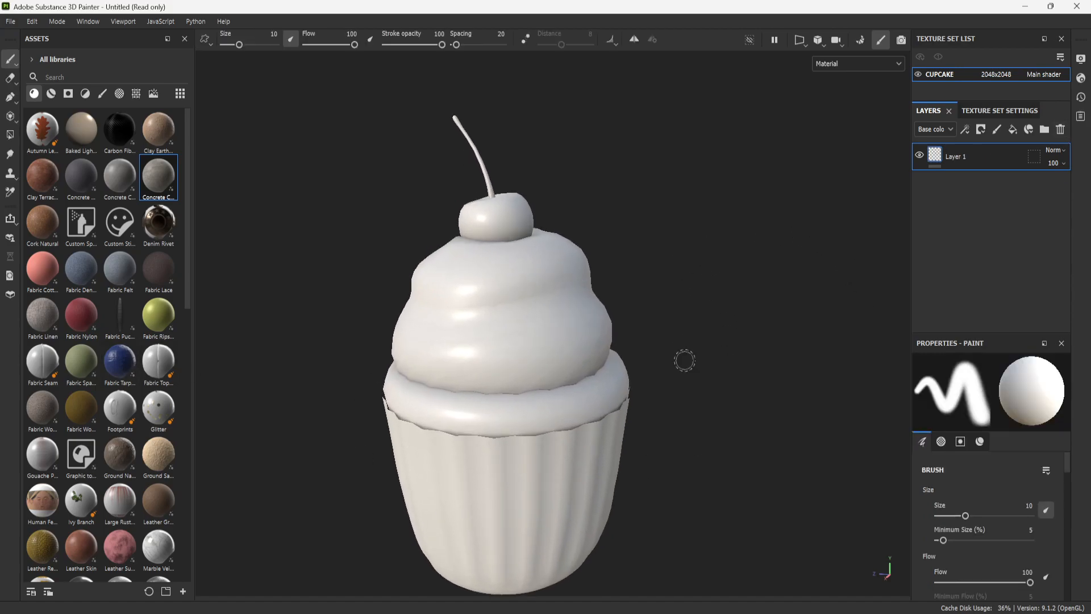
left_click_drag(684, 360, 650, 410, "alt")
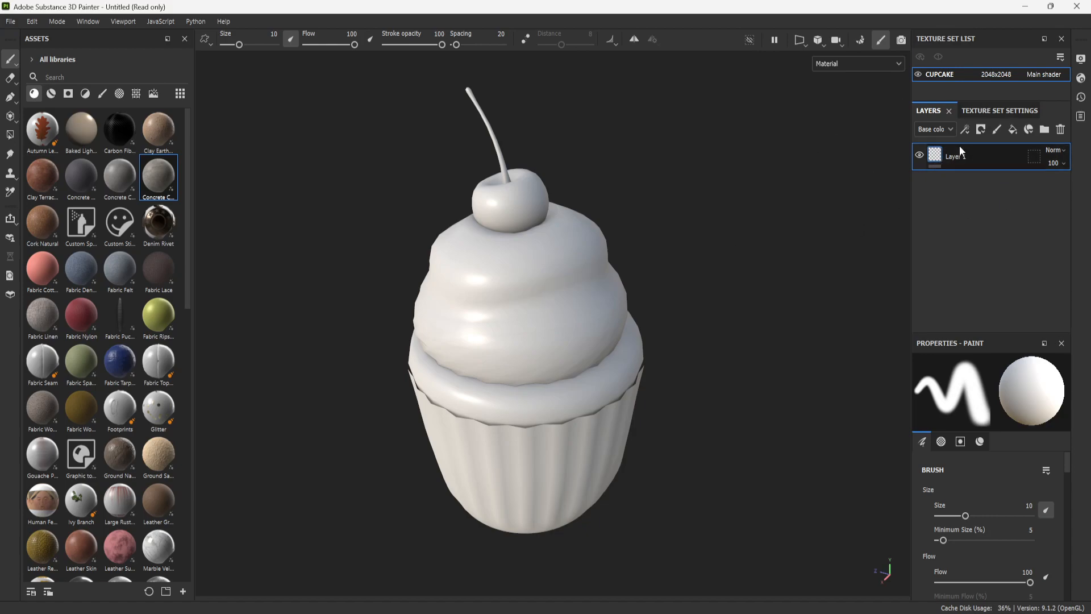
scroll(658, 303, "down", 2)
scroll(659, 306, "up", 3)
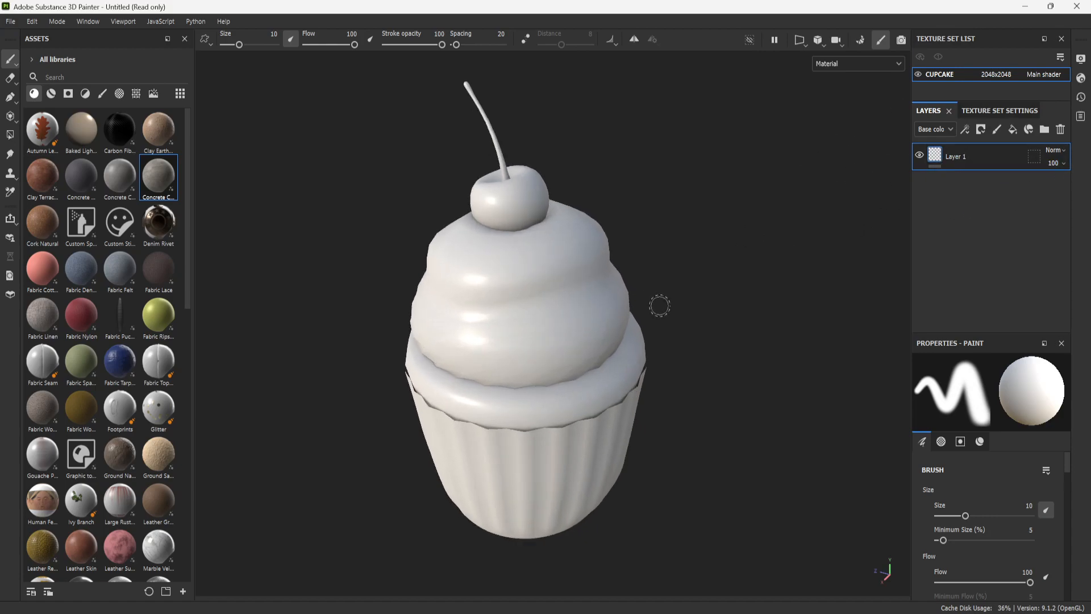
scroll(631, 288, "down", 1)
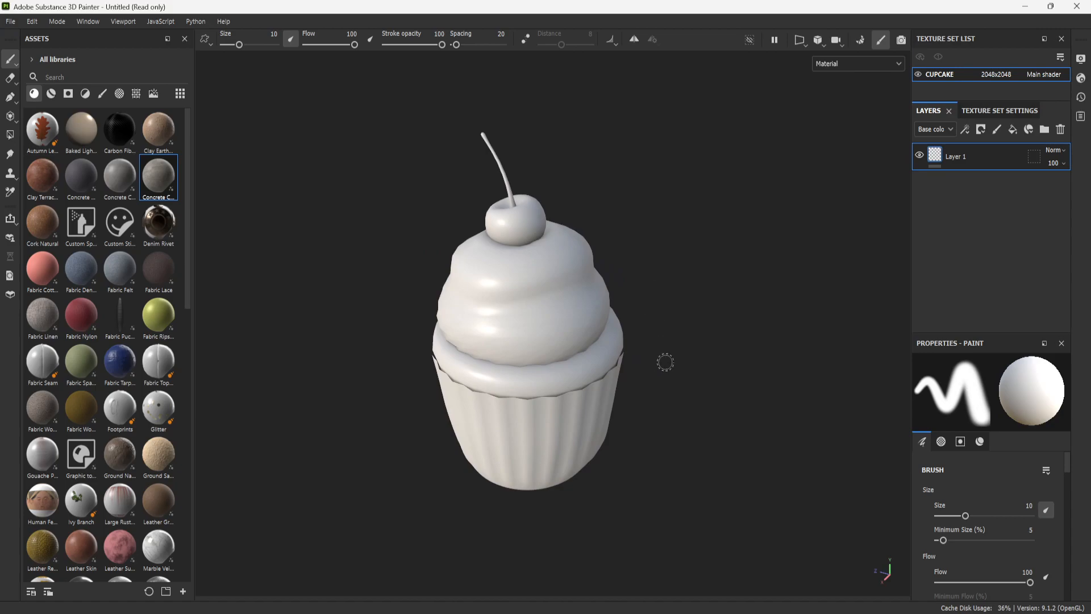
mouse_move(684, 233)
left_mouse_down("alt")
mouse_move(643, 295)
mouse_move(699, 282)
mouse_move(697, 241)
mouse_move(733, 311)
mouse_move(719, 334)
left_mouse_up("alt")
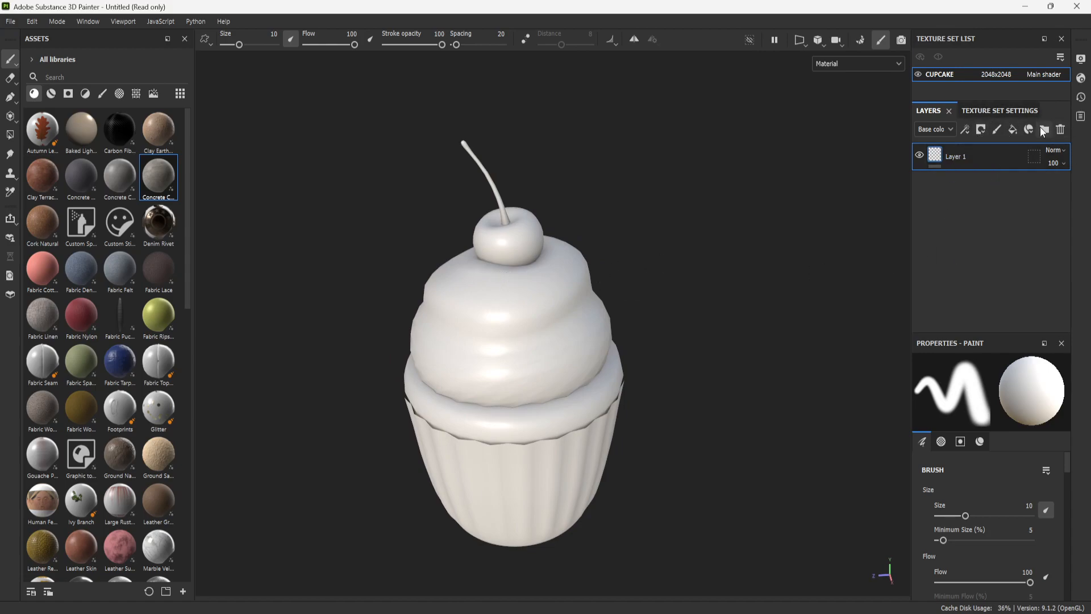
- Add three folders above Layer 1 and rename the lowest one CAKE
left_click(1044, 131)
left_click(1045, 130)
left_click(1044, 131)
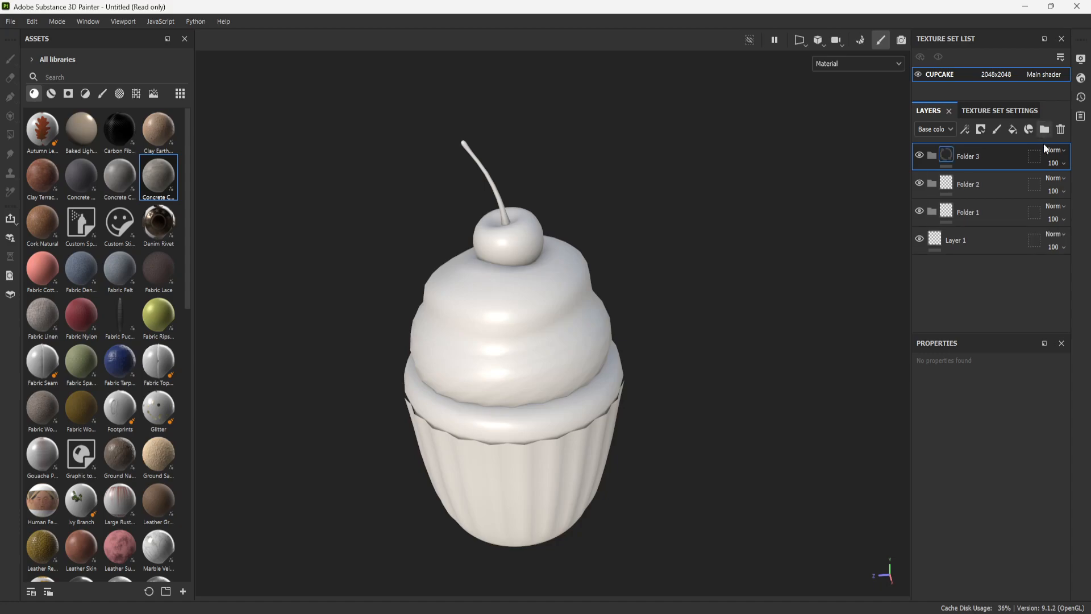
double_click(972, 213)
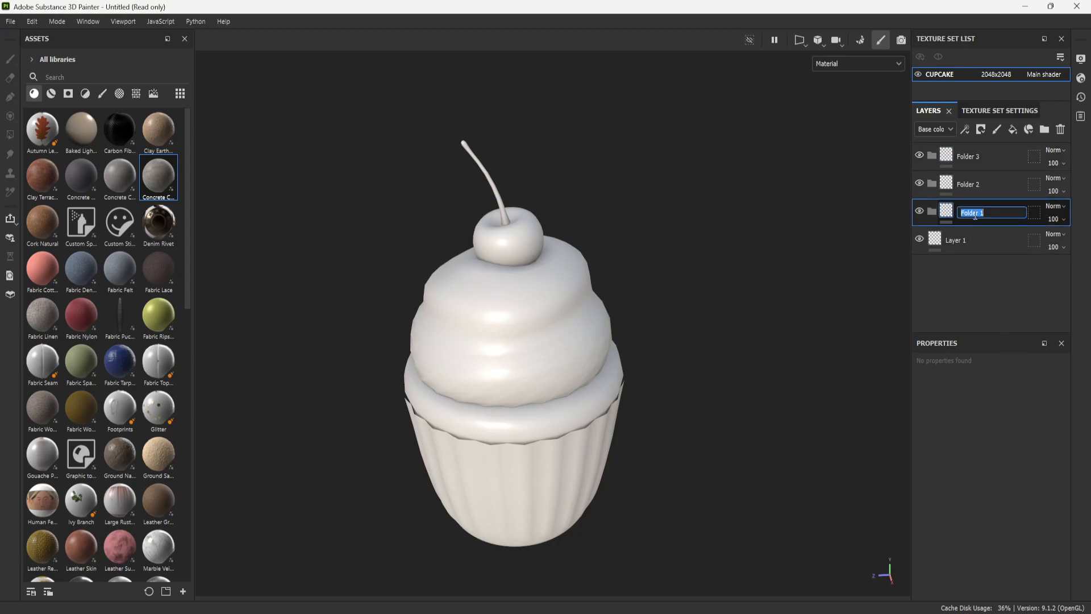
type("CAKE")
key("Return")
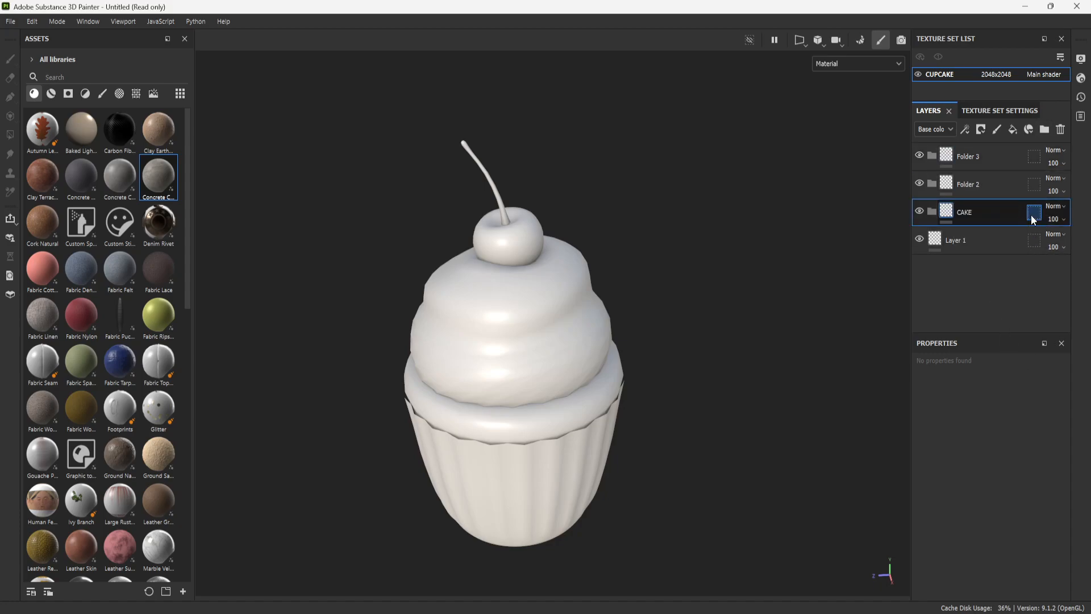
- Rename the folder directly above CAKE as PAPER and the topmost folder as FROSTING
double_click(969, 188)
type("PAPER")
key("Return")
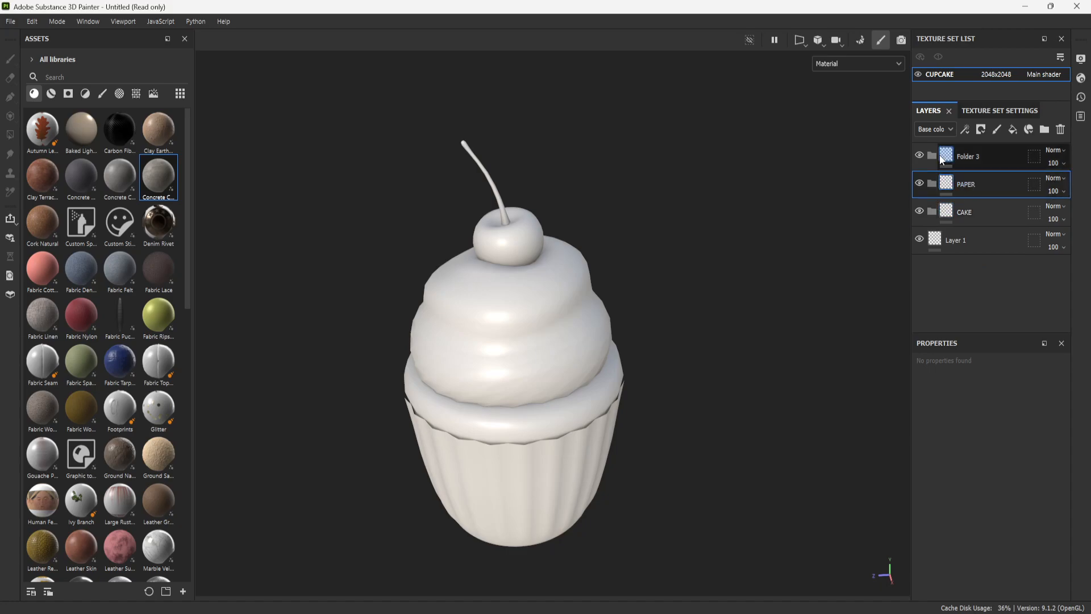
double_click(970, 153)
type("FROSTING")
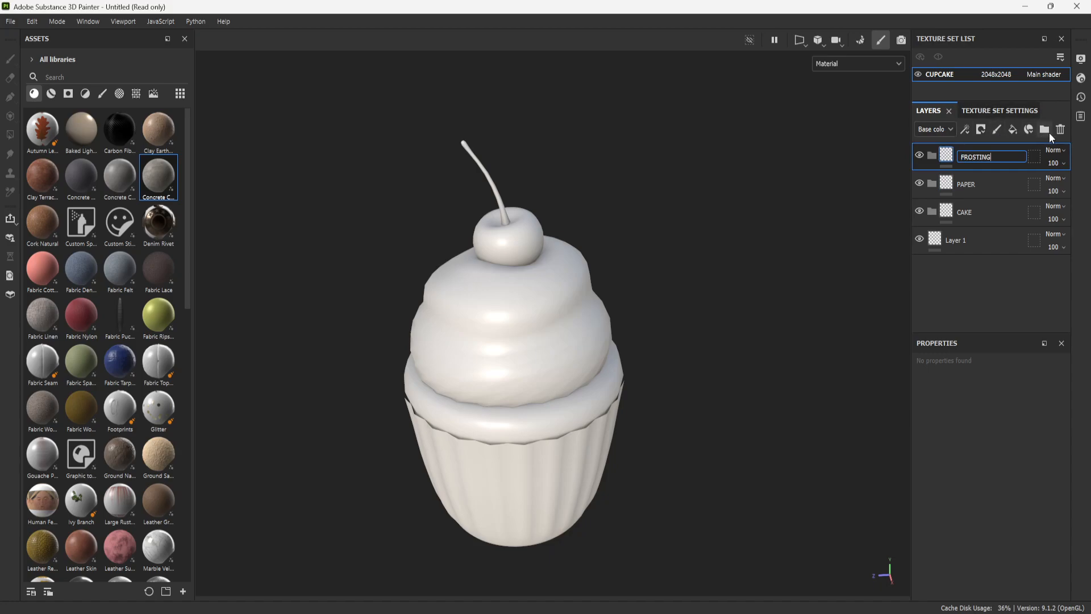
- Add a fourth folder above FROSTING and name it CHERRY
left_click(1043, 130)
double_click(974, 156)
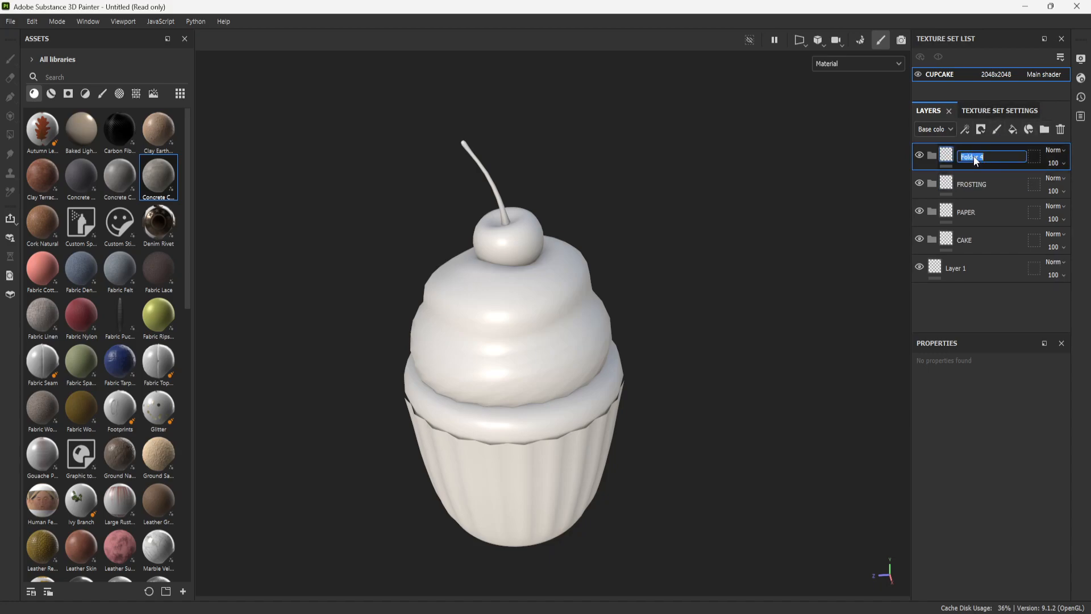
type("CHERRY")
key("Return")
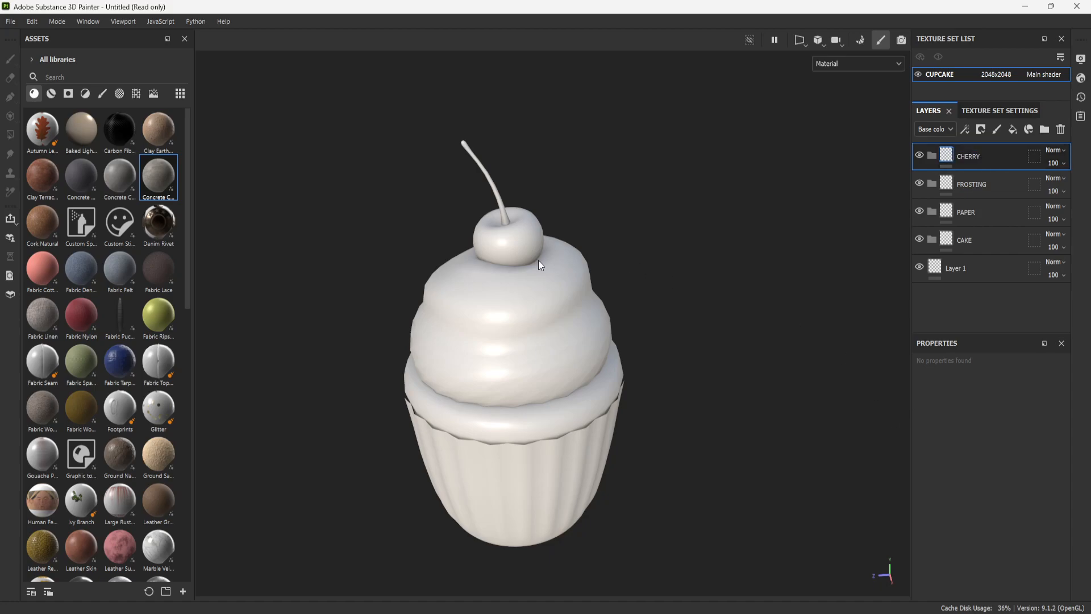
left_click(1014, 239)
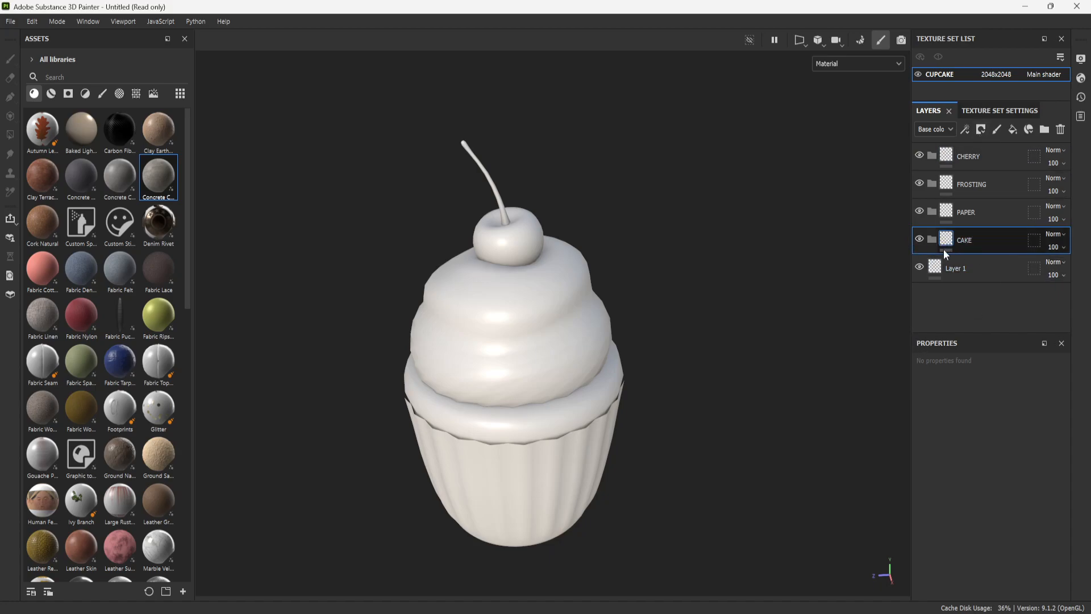
left_click(977, 213)
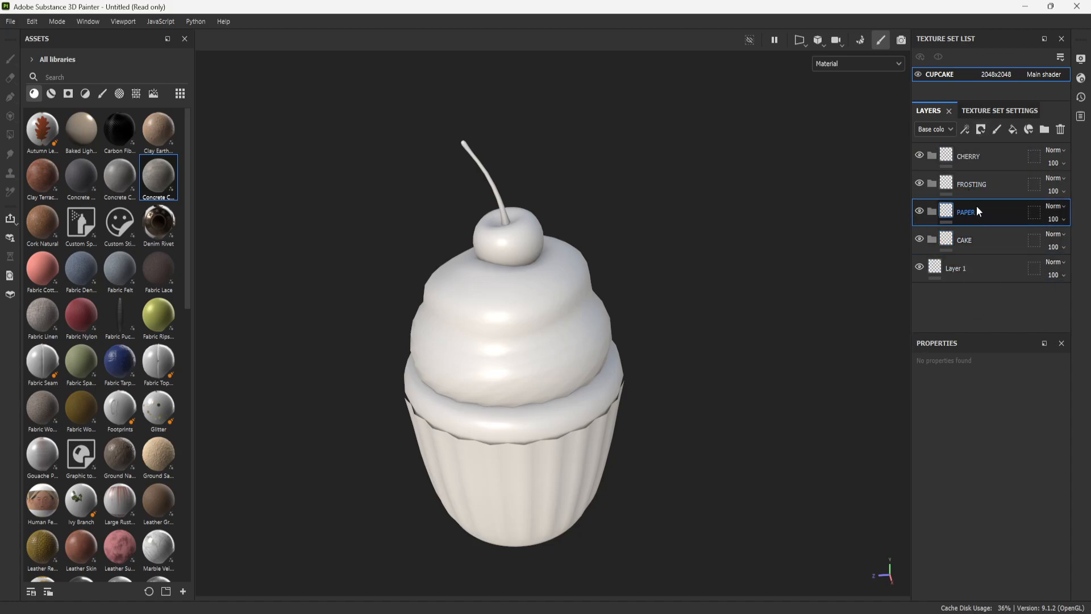
left_click(981, 189)
left_click(979, 162)
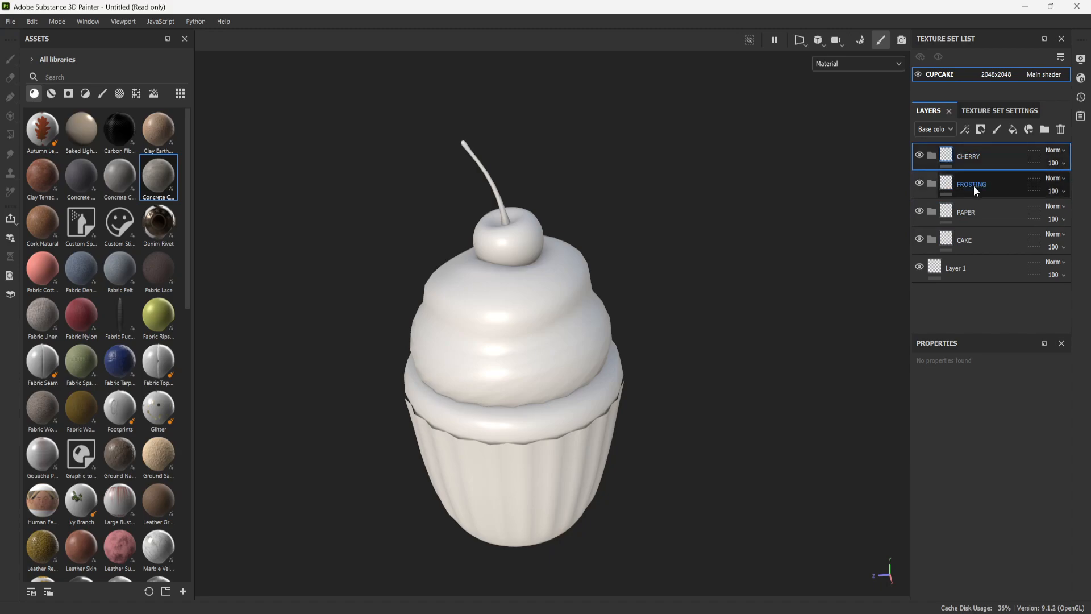
left_click(973, 239)
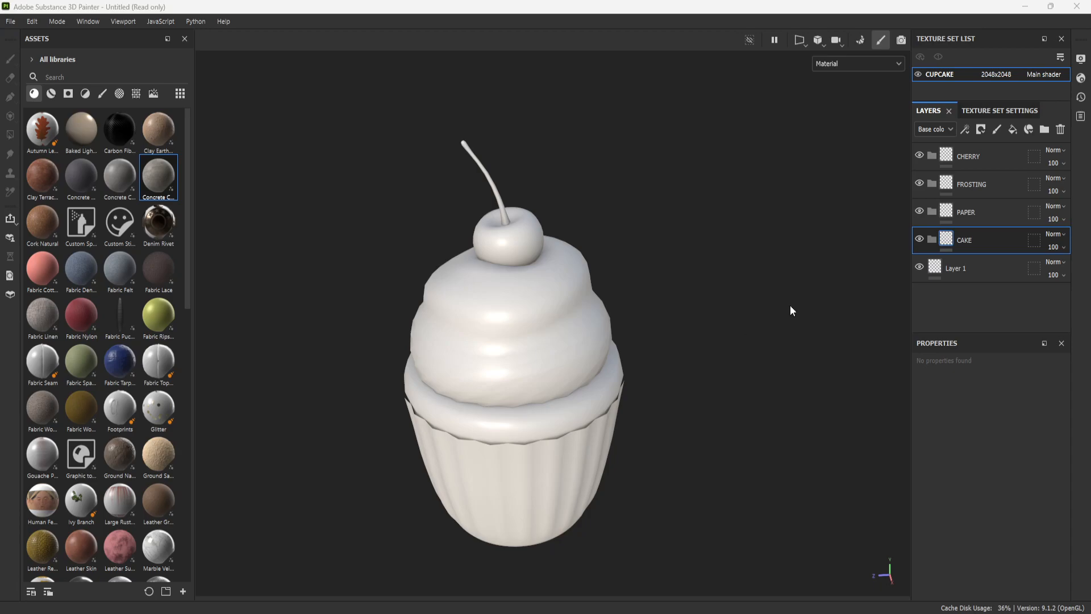
- Add a fill layer inside the CHERRY folder and rename it COLOR
left_click(995, 157)
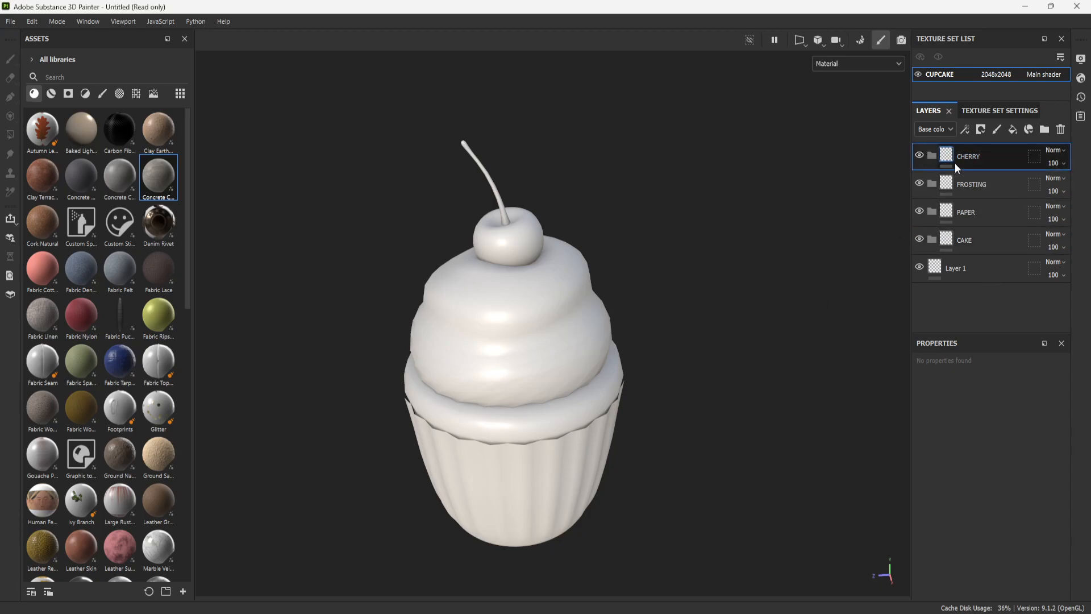
left_click(1015, 131)
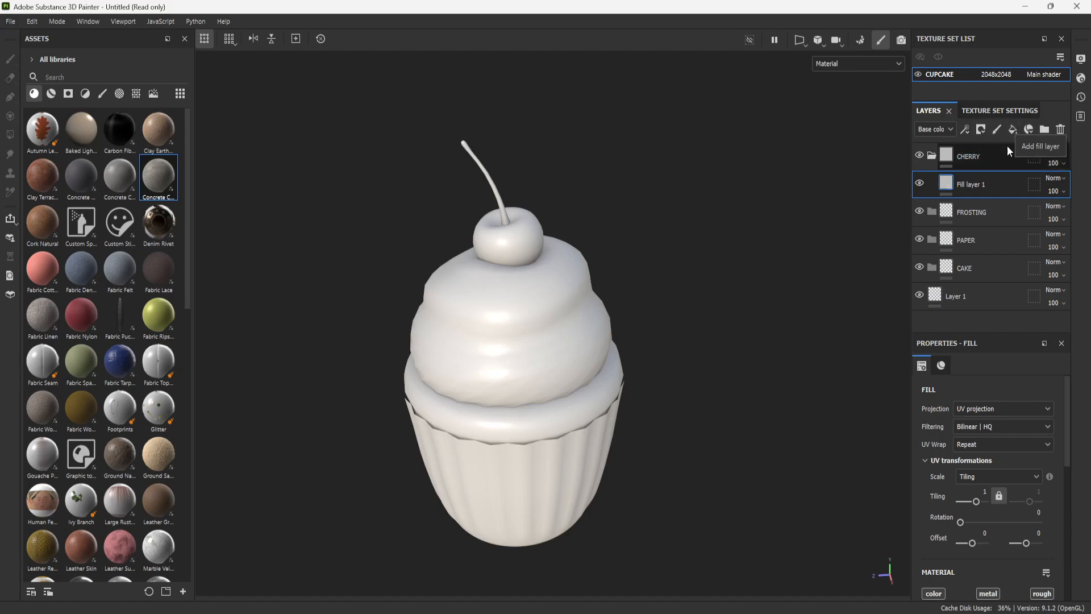
double_click(980, 186)
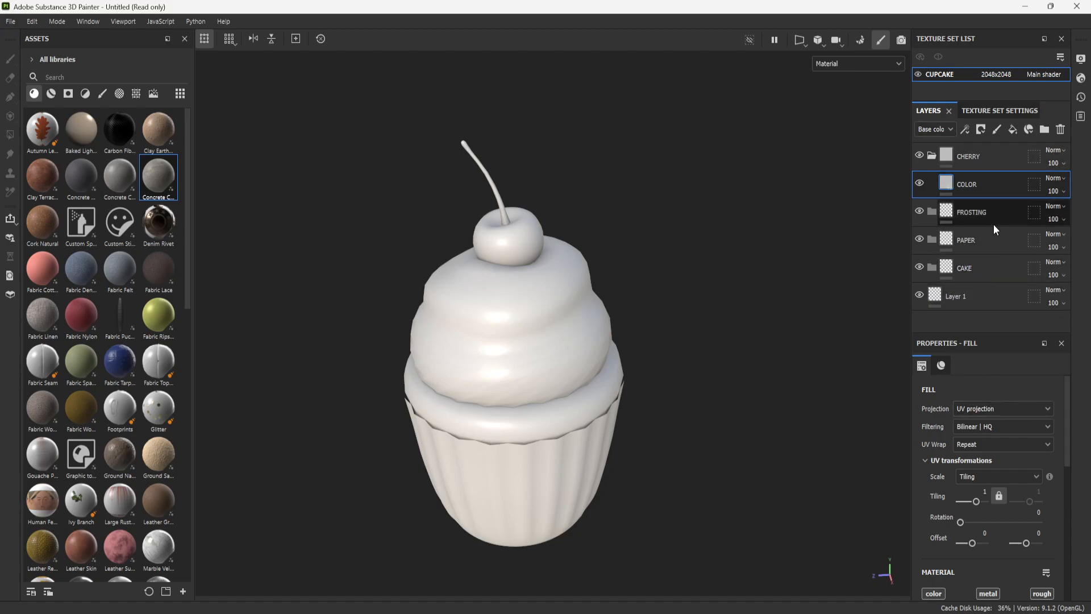
- Set the COLOR fill layer's base color to dark red 540303
scroll(963, 408, "down", 5)
left_click(983, 558)
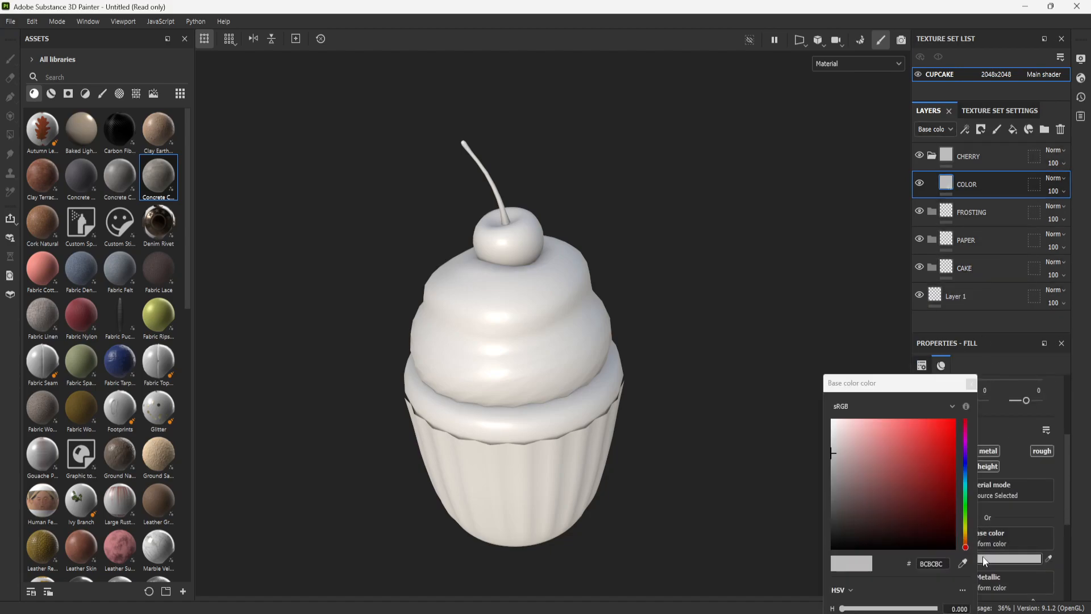
left_click_drag(947, 454, 951, 503)
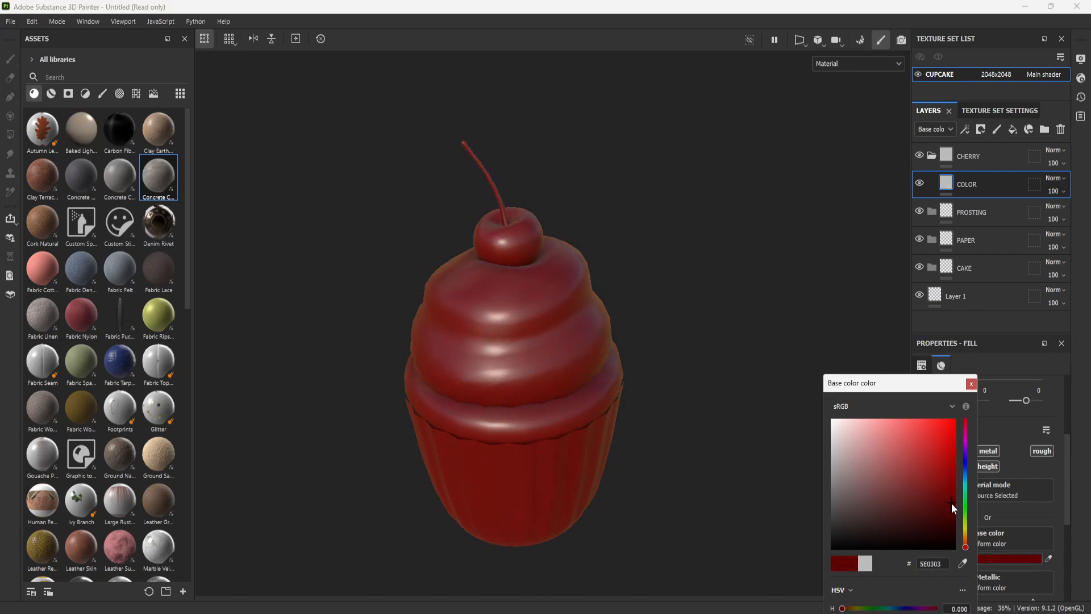
left_click(970, 384)
- Review the COLOR layer's material channels, including base color, metallic, roughness, normal and height
scroll(969, 381, "down", 3)
scroll(966, 471, "up", 6)
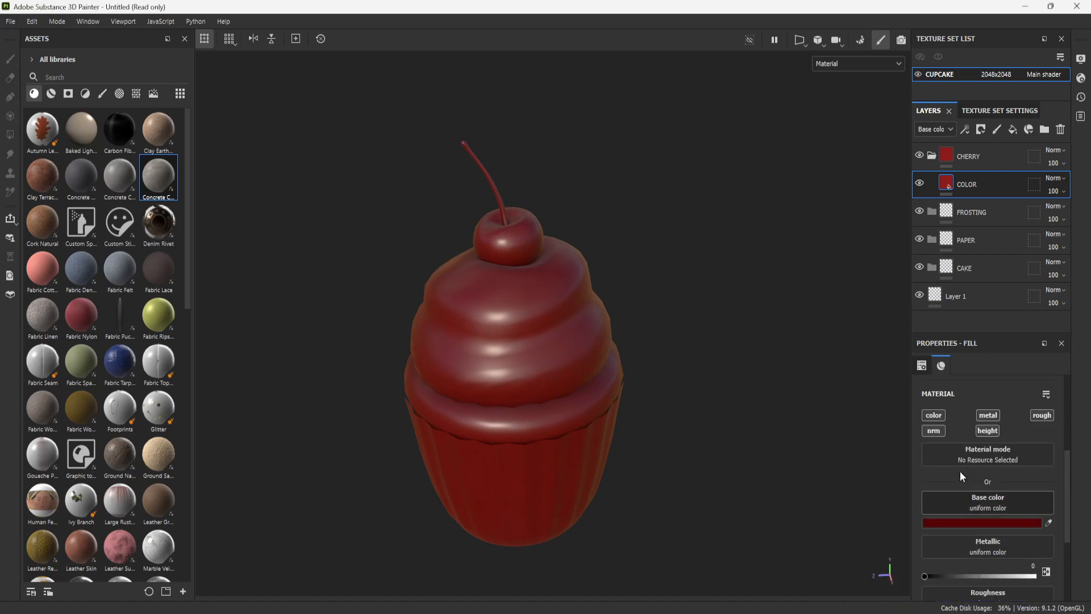
scroll(1012, 506, "down", 2)
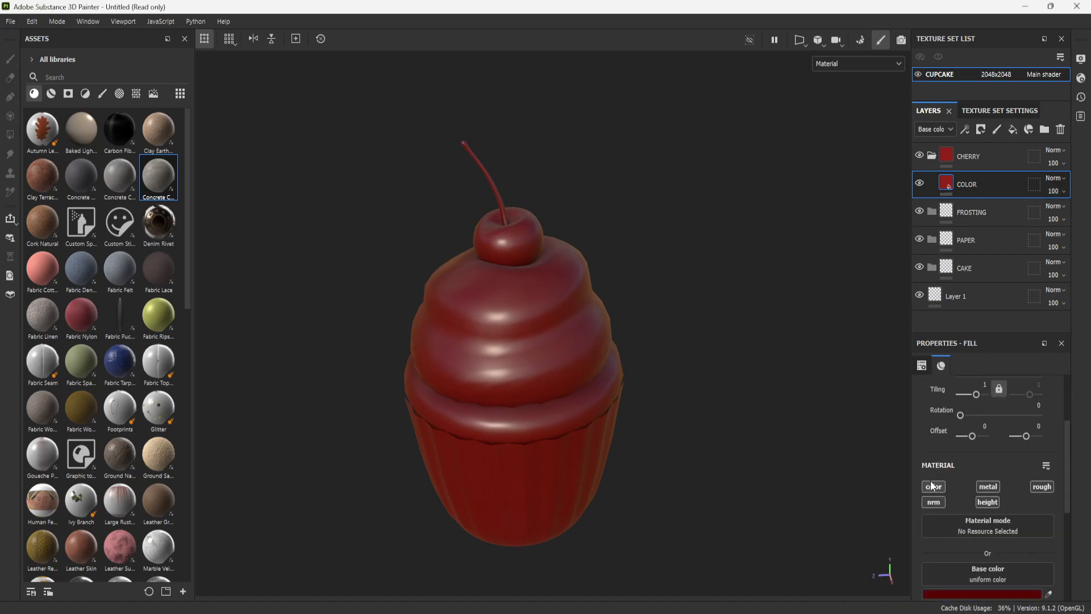
scroll(988, 488, "down", 1)
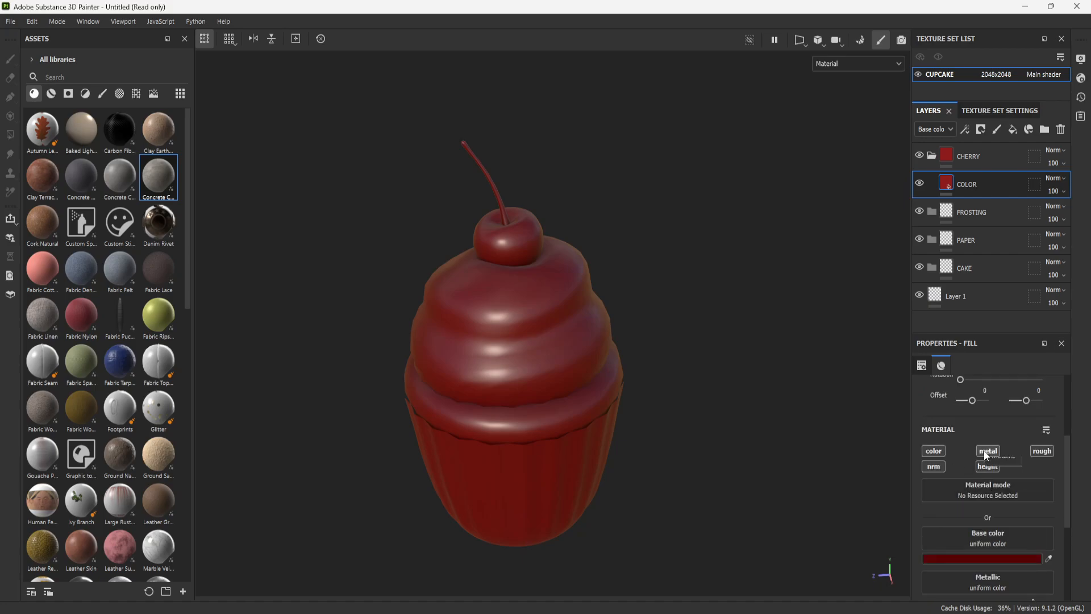
scroll(1014, 519, "down", 3)
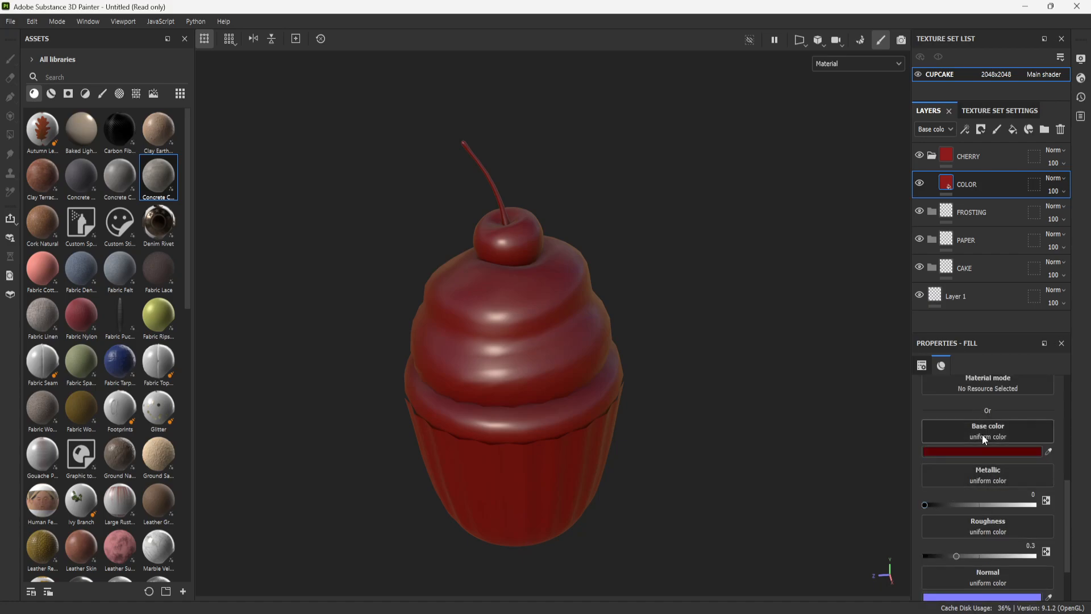
scroll(980, 466, "down", 2)
scroll(980, 452, "up", 2)
scroll(997, 478, "down", 1)
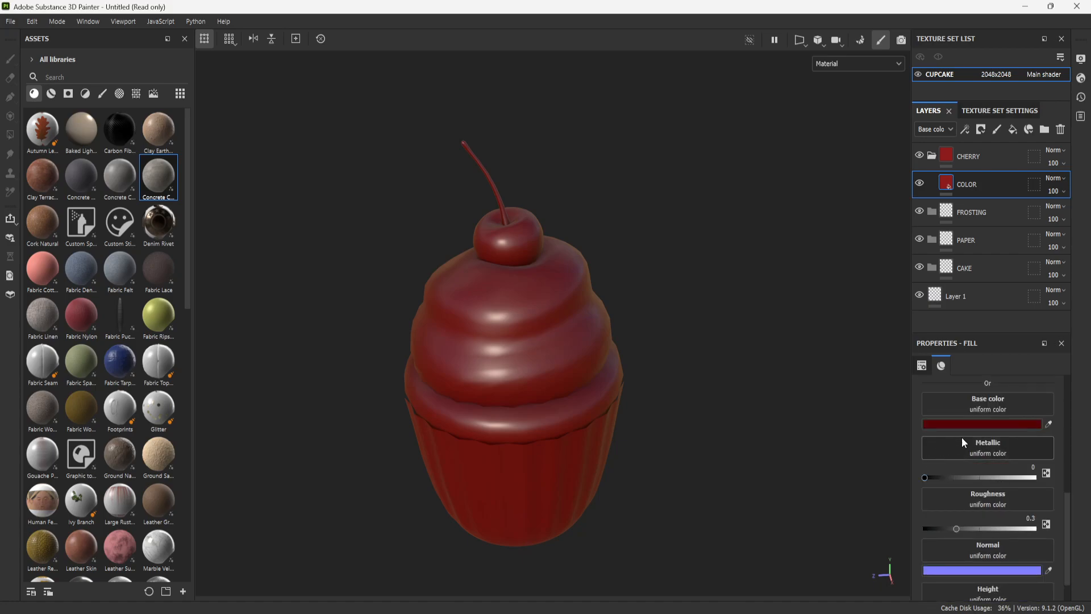
- Try the COLOR layer's metallic and roughness ranges, leaving metallic at 0 and setting roughness to 0.34
left_click_drag(925, 477, 668, 478)
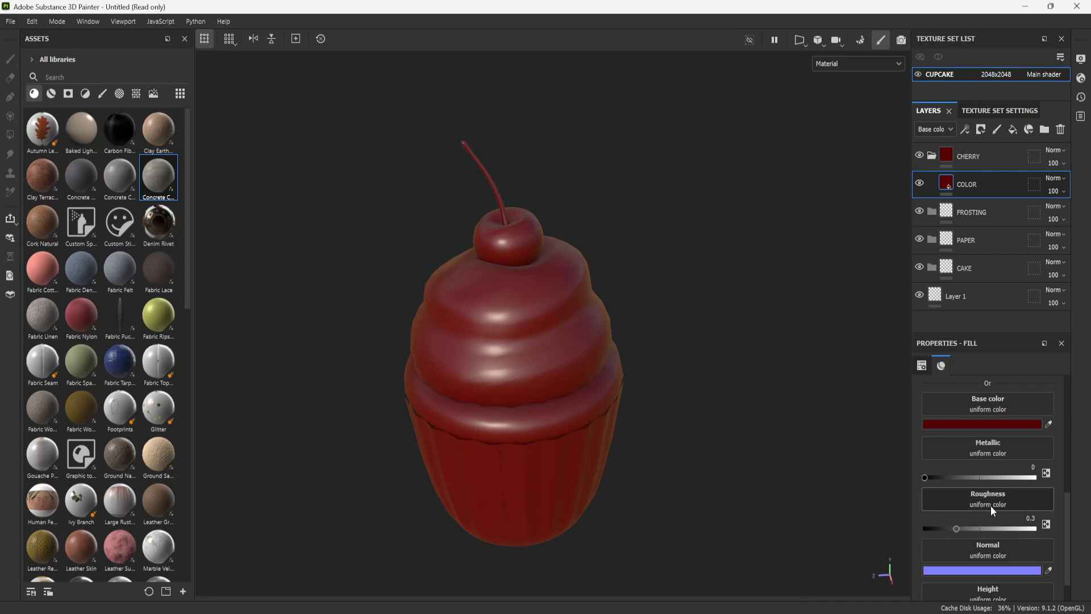
scroll(977, 500, "down", 1)
left_click_drag(954, 492, 1081, 508)
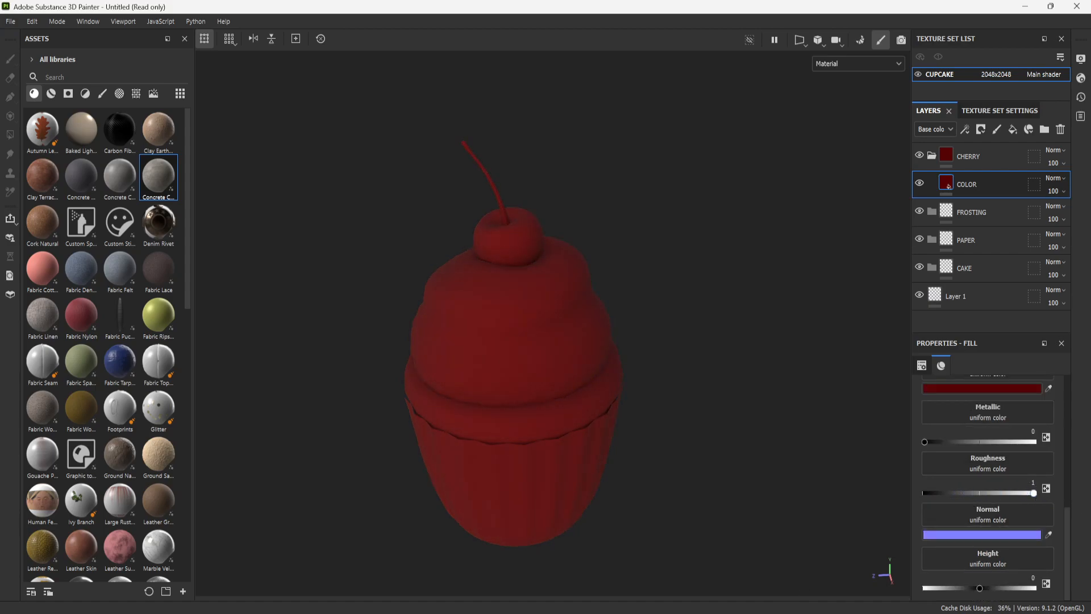
left_click_drag(1079, 512, 960, 465)
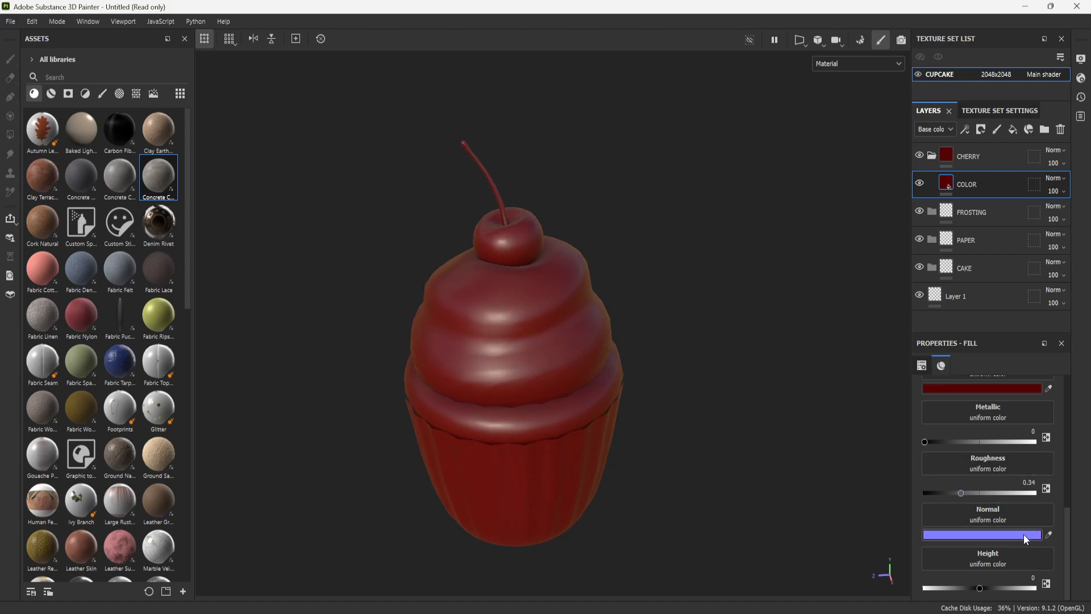
- Add a black mask to the CHERRY folder
scroll(1016, 503, "up", 3)
scroll(1016, 504, "up", 3)
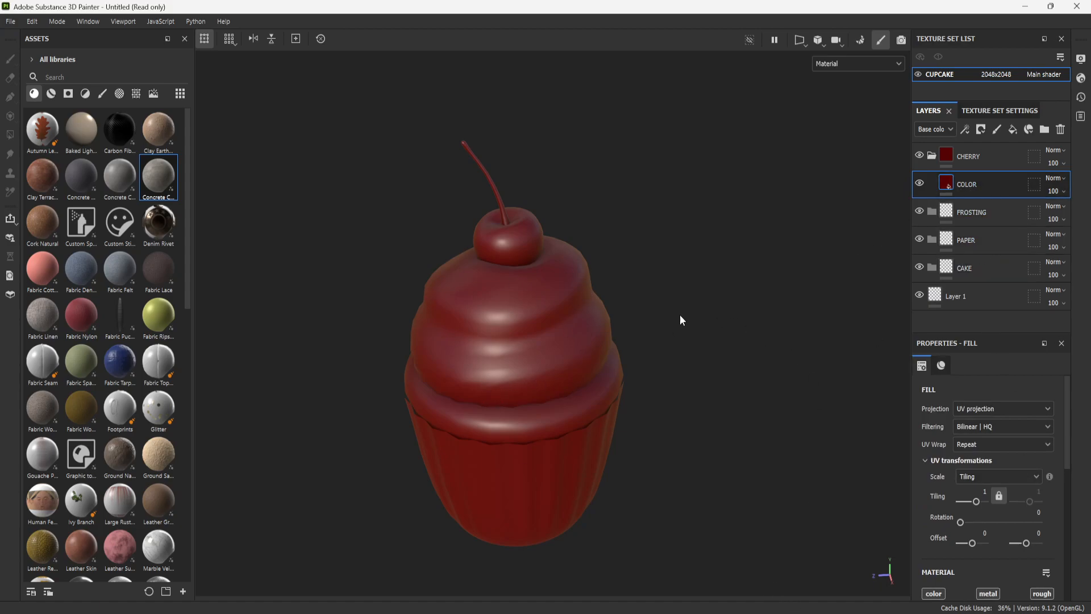
left_click(1007, 155)
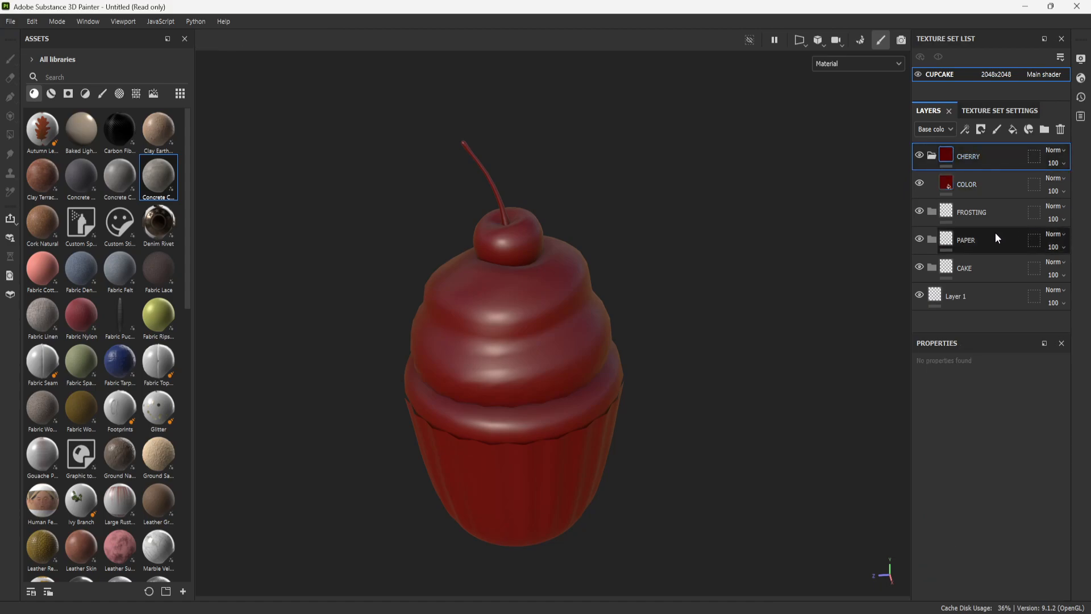
right_click(993, 154)
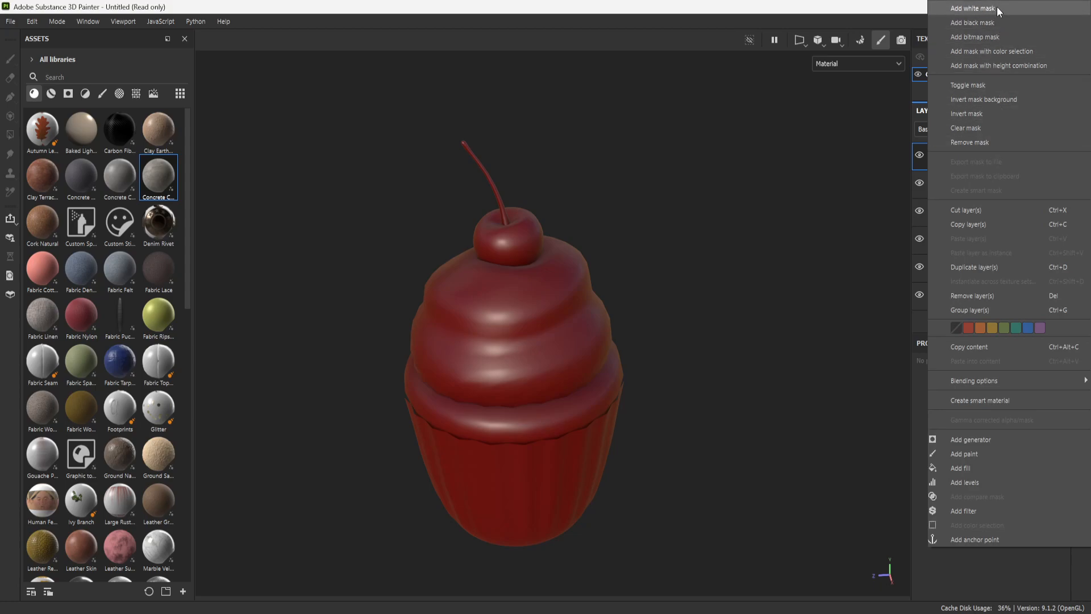
left_click(996, 23)
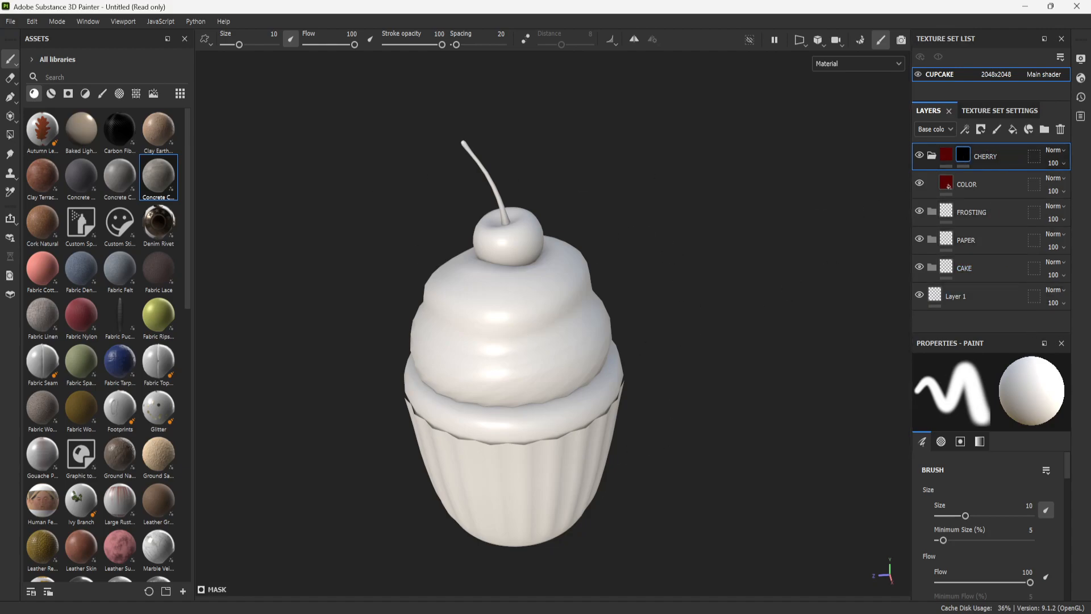
left_click(932, 156)
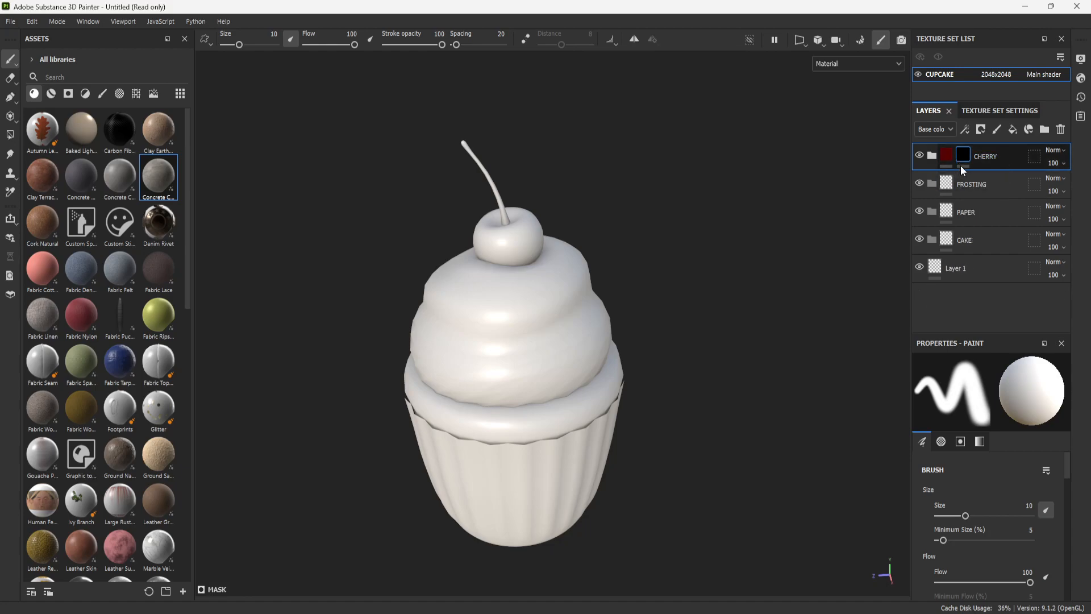
left_click(932, 156)
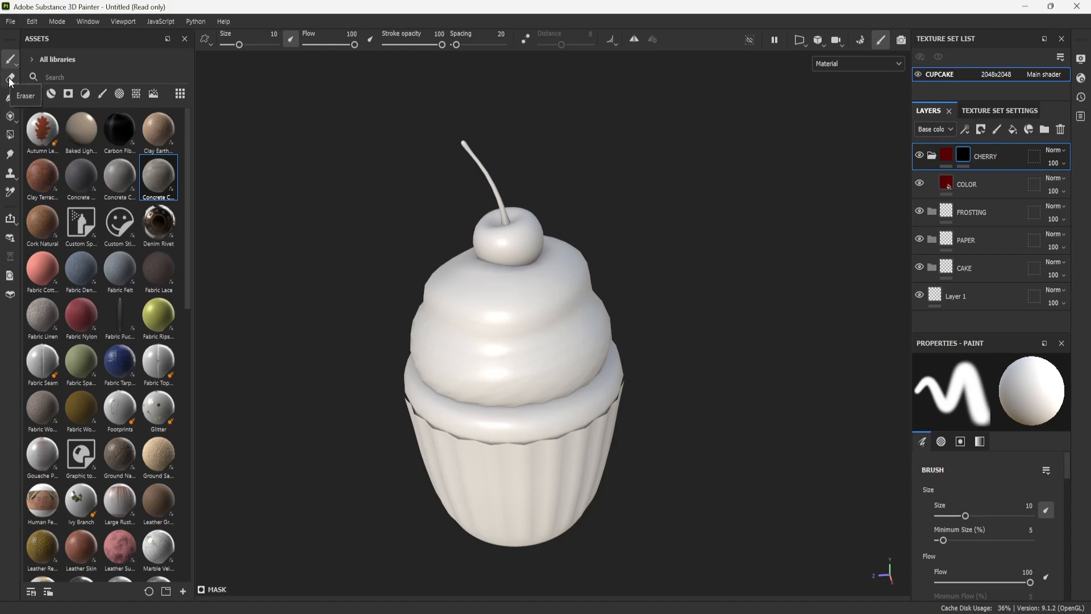
- Fill individual quads on the cherry in the CHERRY folder's mask with the Polygon Fill tool
left_click(10, 135)
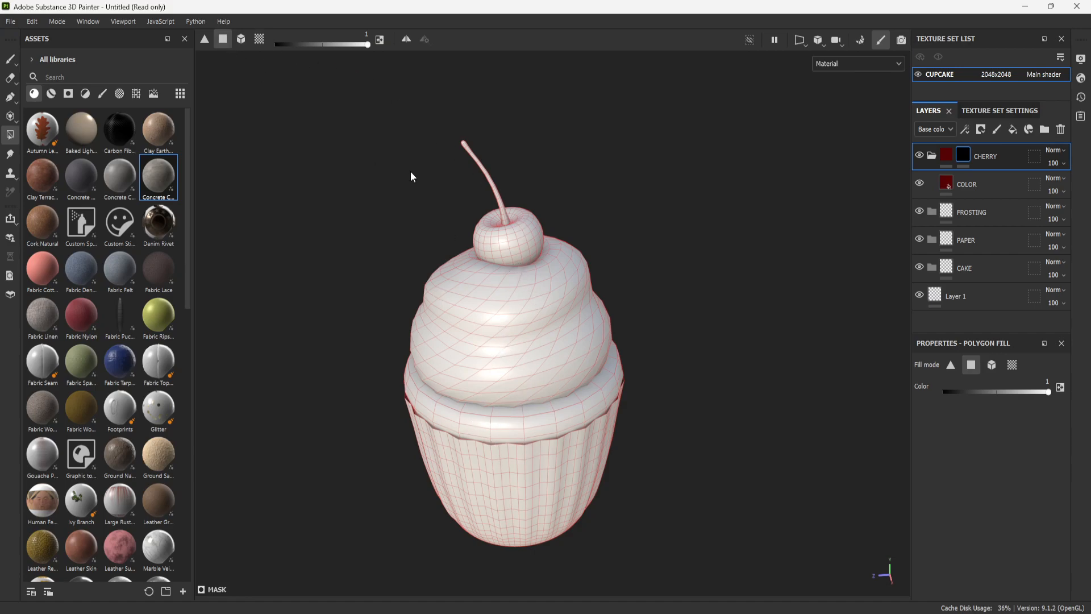
left_click_drag(369, 46, 391, 51)
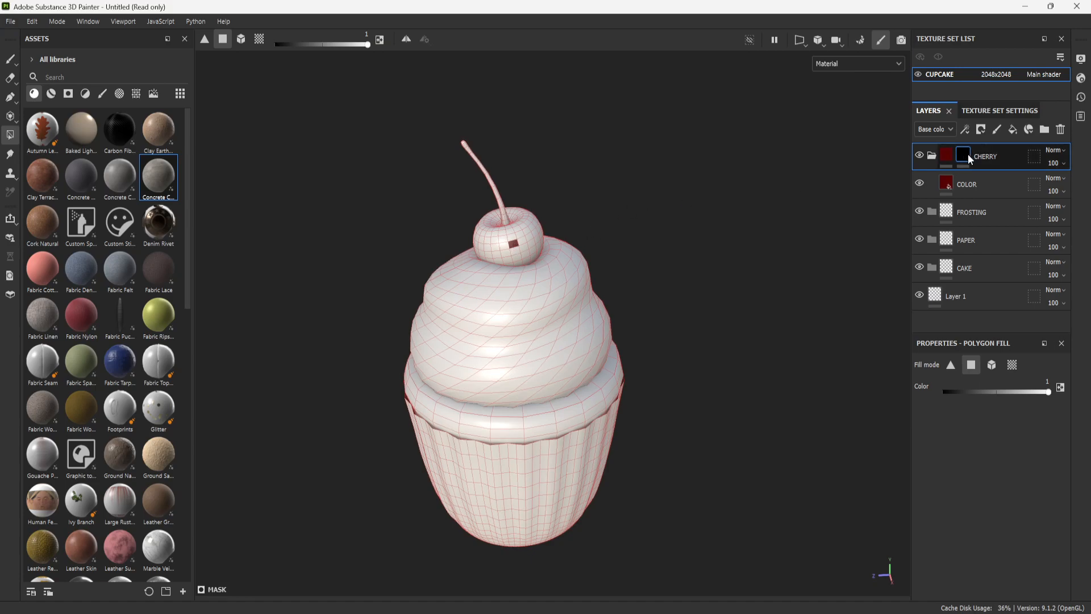
scroll(516, 203, "up", 2)
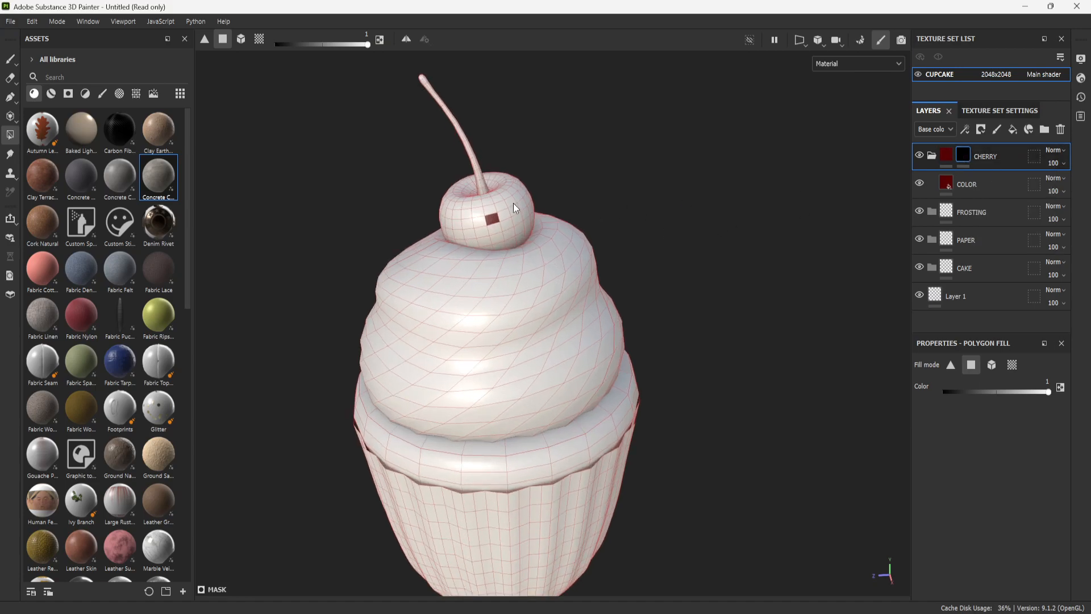
scroll(516, 203, "up", 3)
scroll(487, 212, "down", 3)
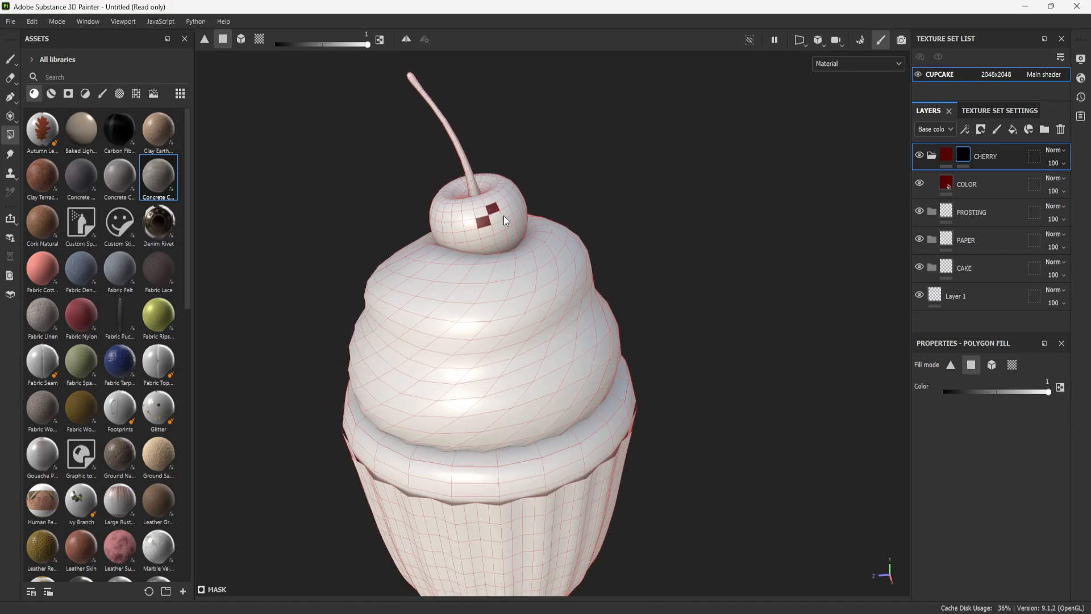
- Fill the whole cherry and its stem in the CHERRY mask using Polygon Fill by mesh, and return to the paint brush
left_click(242, 39)
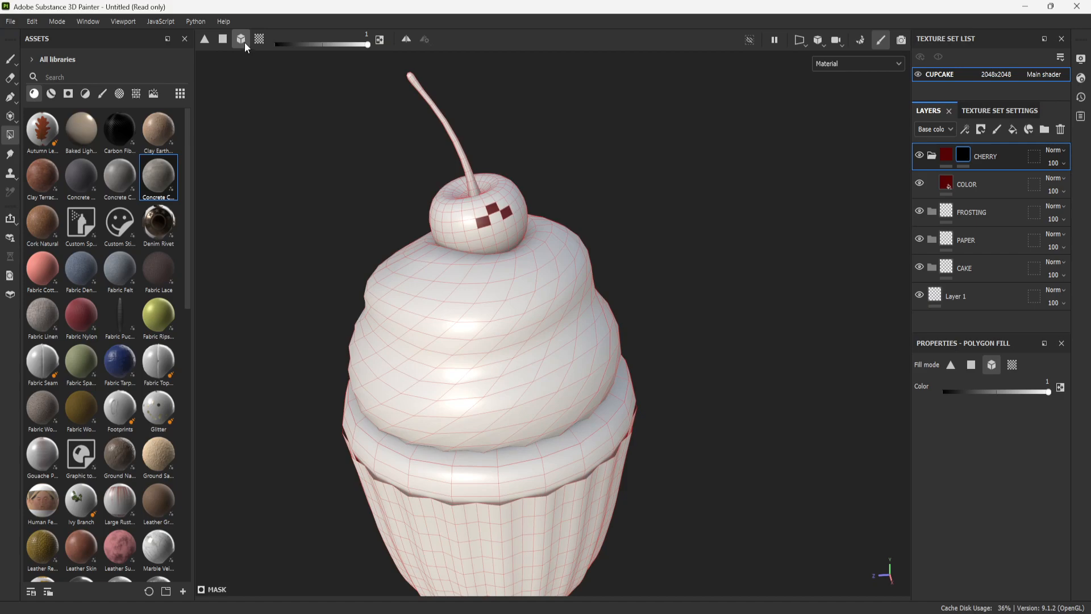
left_click(493, 220)
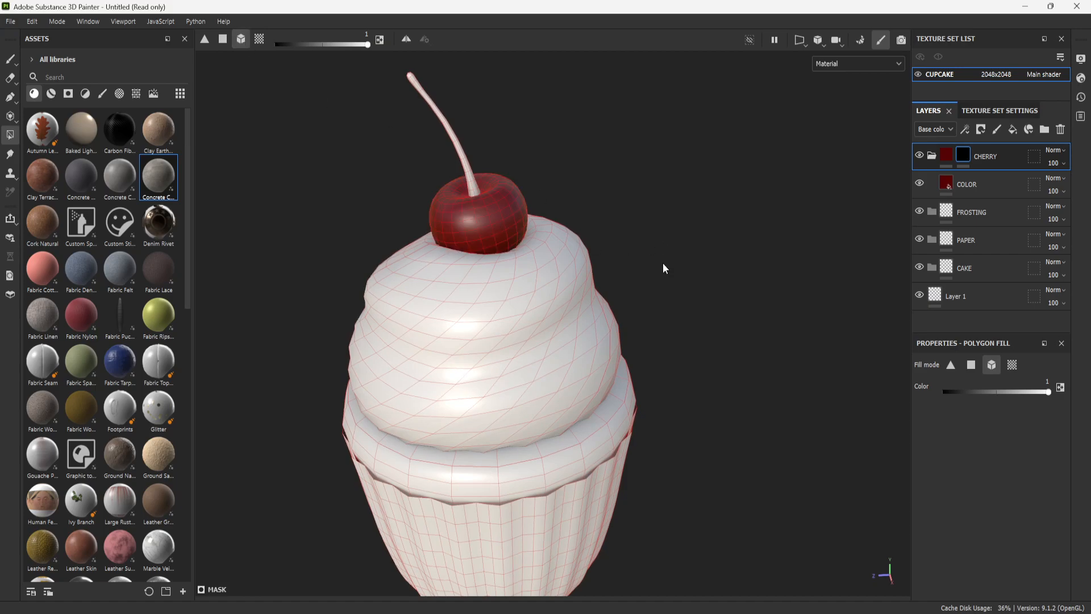
scroll(663, 262, "down", 1)
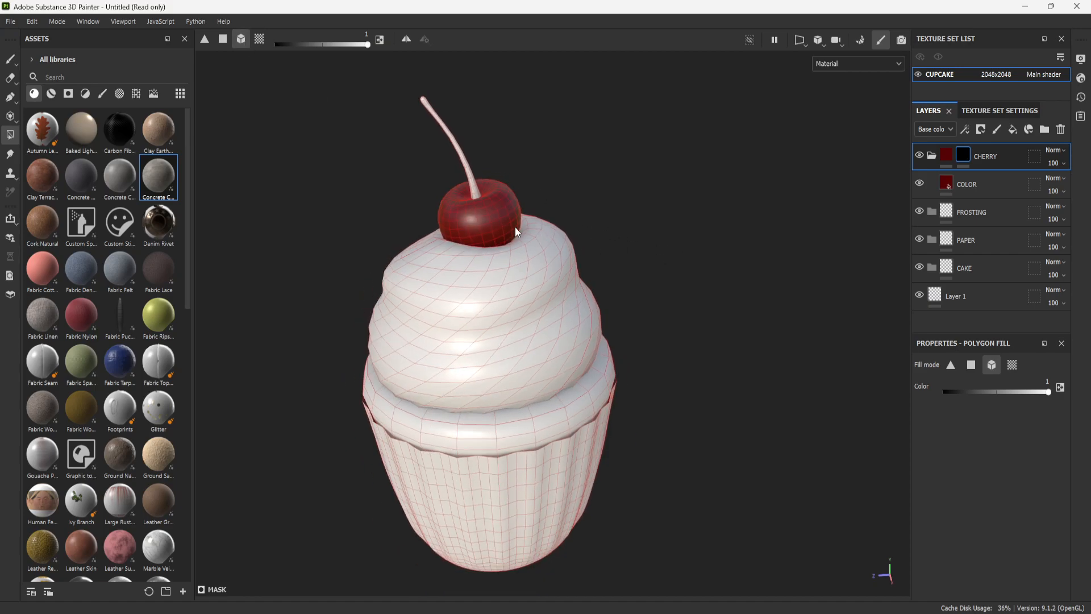
left_click(470, 175)
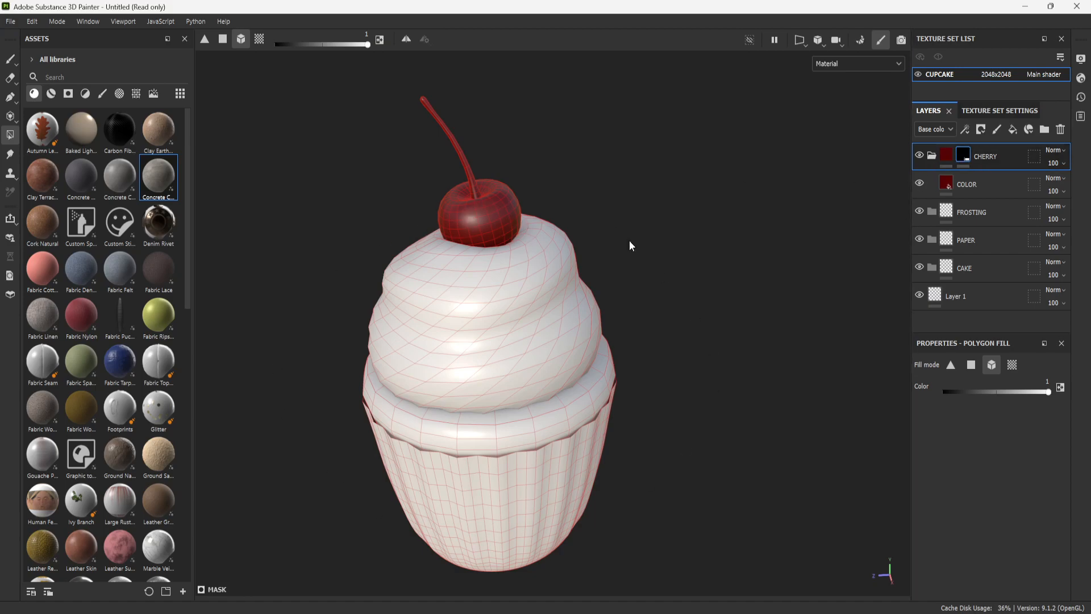
left_click(16, 57)
scroll(704, 304, "down", 3)
scroll(710, 314, "up", 3)
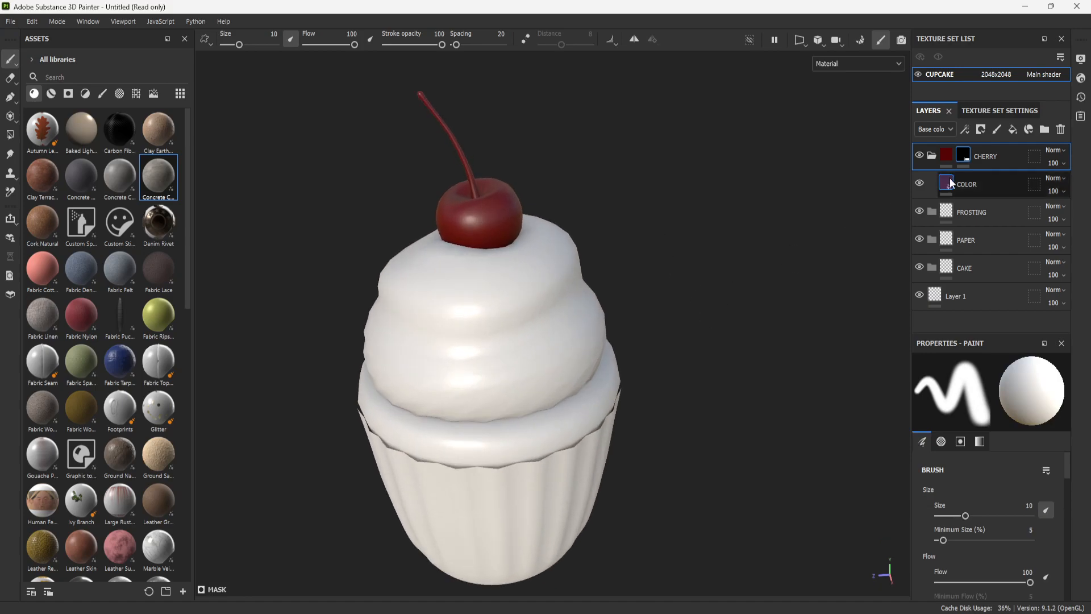
- Collapse the CHERRY folder and add a fill layer inside the FROSTING folder
mouse_move(980, 396)
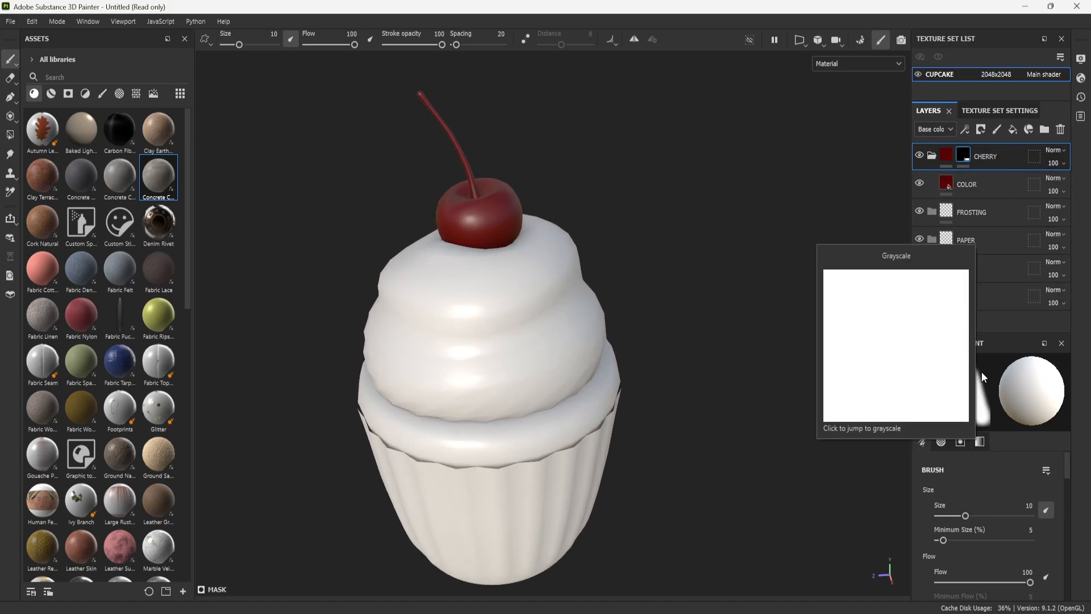
left_click(932, 155)
left_click(975, 190)
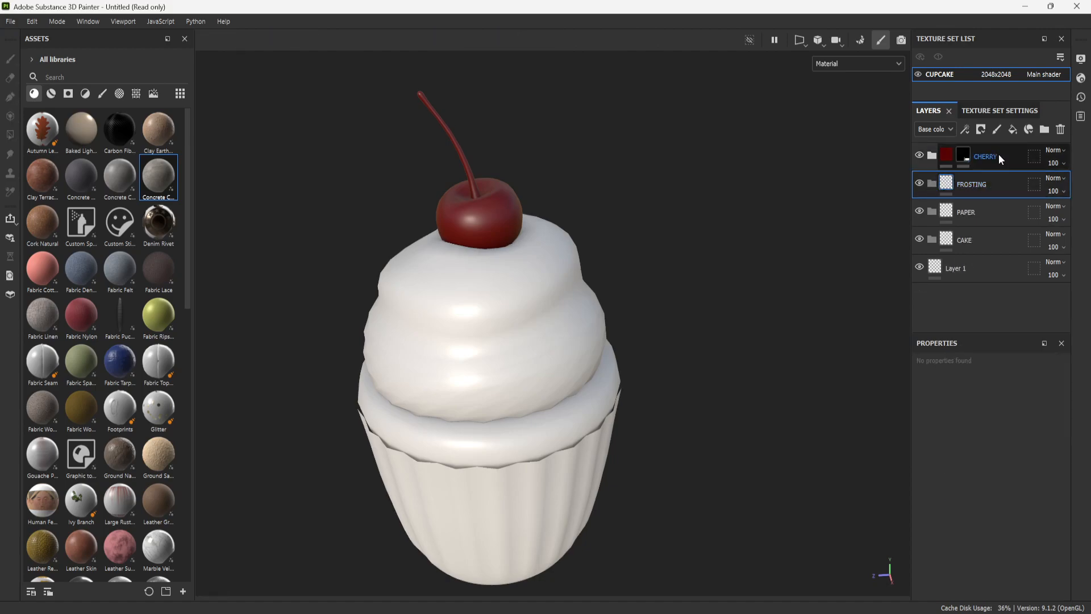
left_click(1013, 129)
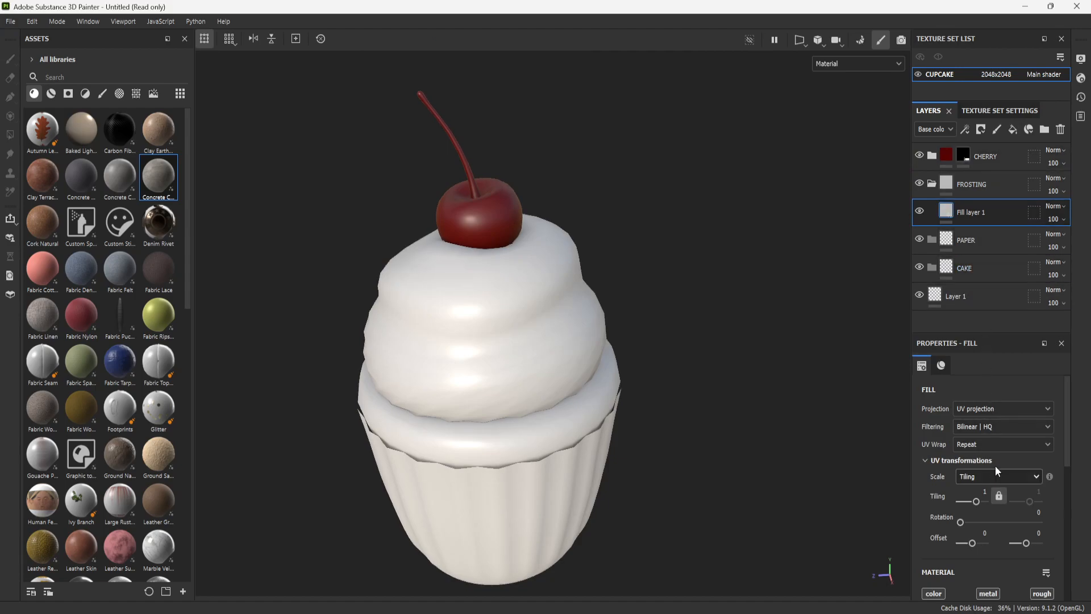
- Set the base color of the fill layer in the FROSTING folder to a bright orange-red
scroll(977, 401, "down", 5)
scroll(979, 471, "up", 2)
scroll(979, 472, "down", 2)
left_click(1007, 449)
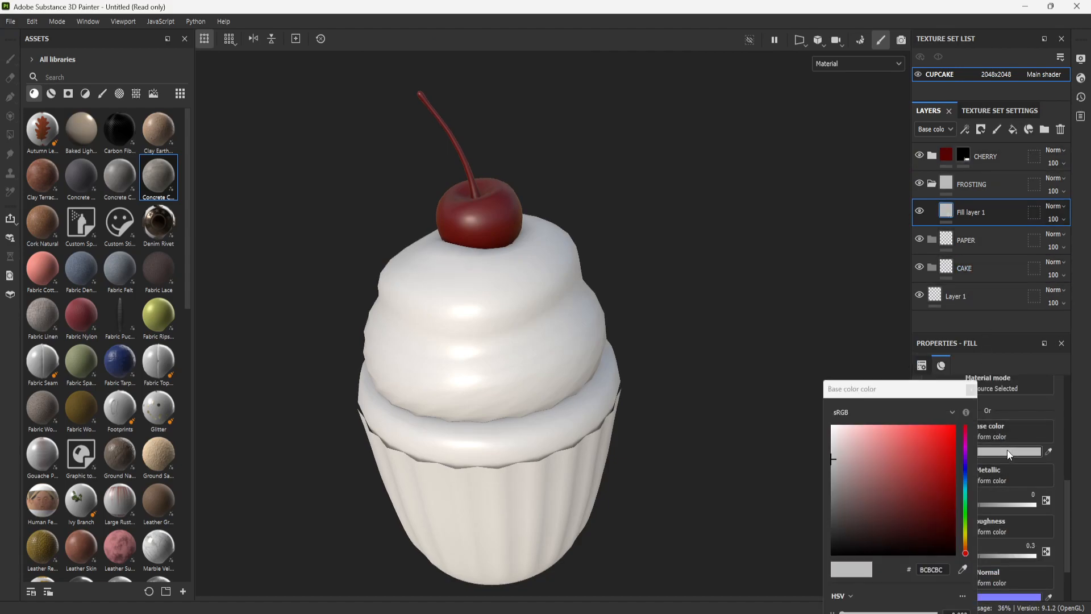
left_click_drag(911, 463, 968, 558)
left_click(964, 450)
left_click_drag(966, 556, 966, 557)
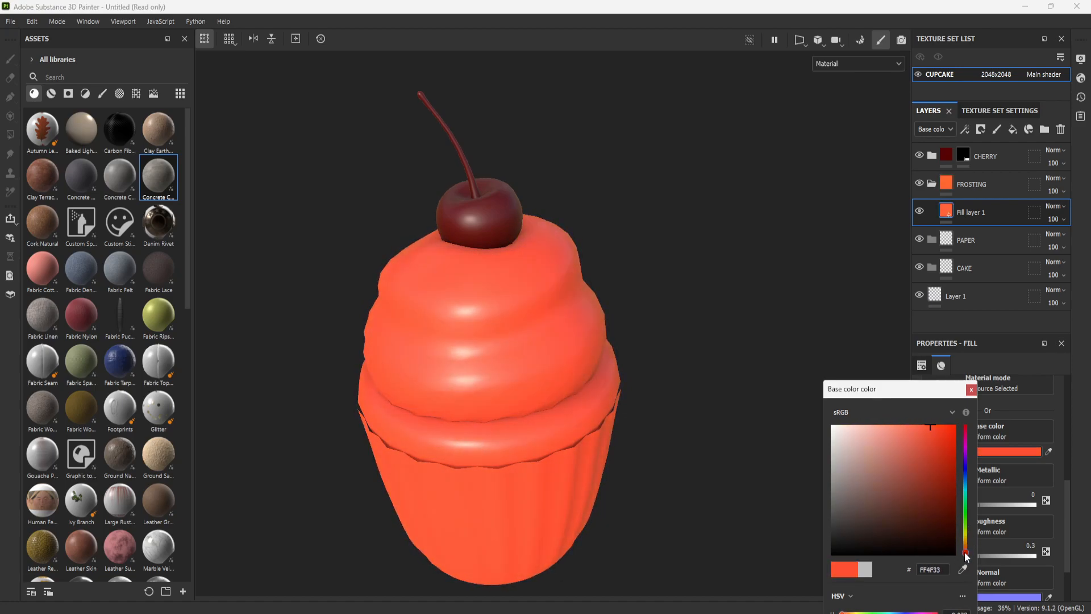
mouse_move(936, 432)
left_mouse_down()
mouse_move(950, 441)
mouse_move(939, 436)
left_mouse_up()
left_click(971, 389)
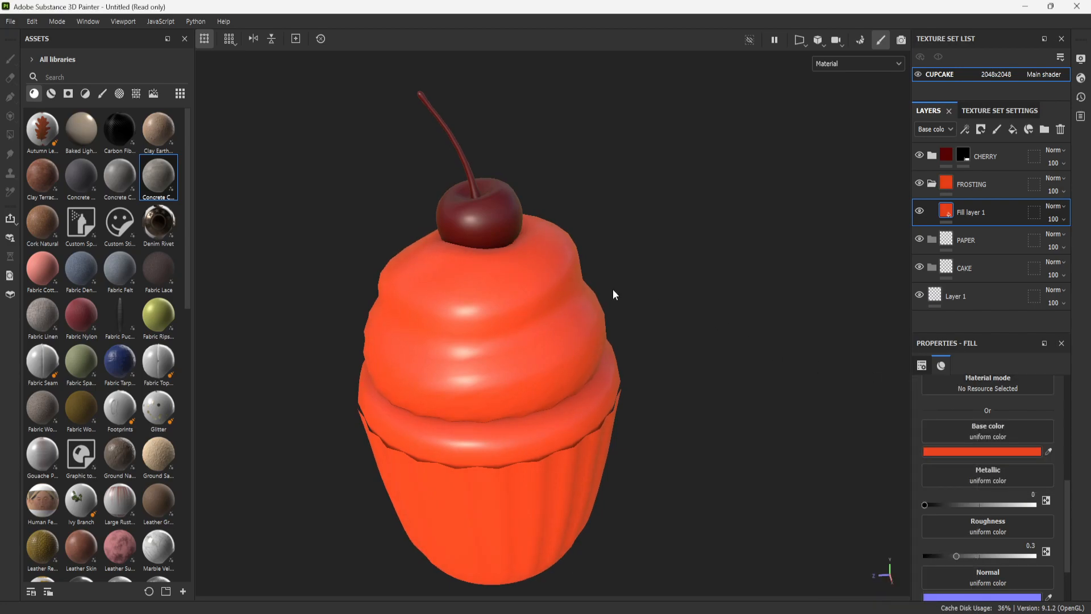
- Rename the fill layer in the FROSTING folder as Color
double_click(976, 213)
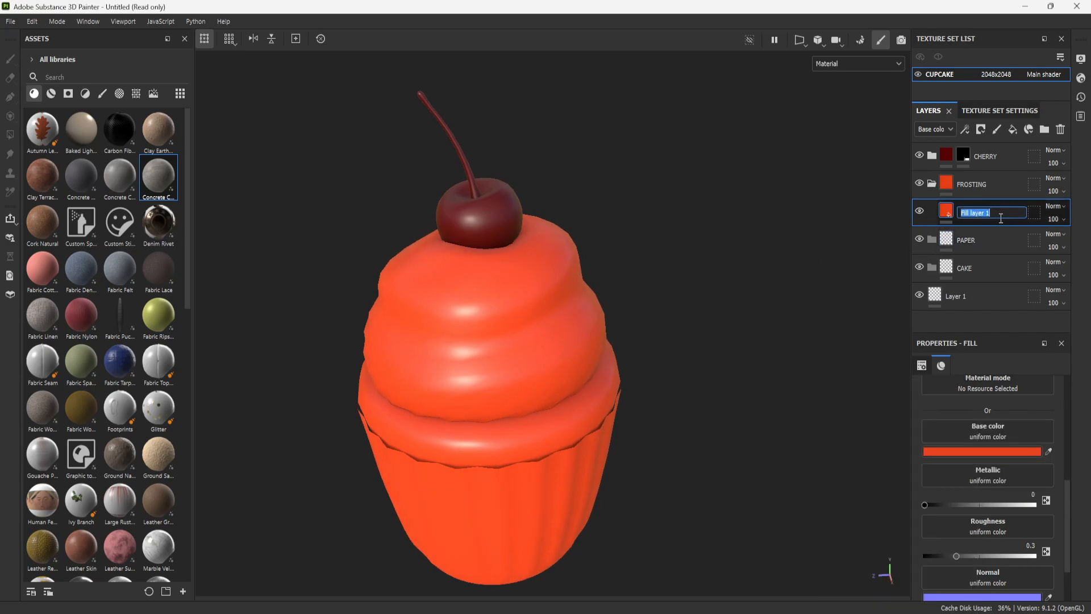
type("Color")
key("Return")
- Disable the metal, normal and height channels on the frosting's Color layer and set its roughness to 0.38
scroll(990, 473, "up", 2)
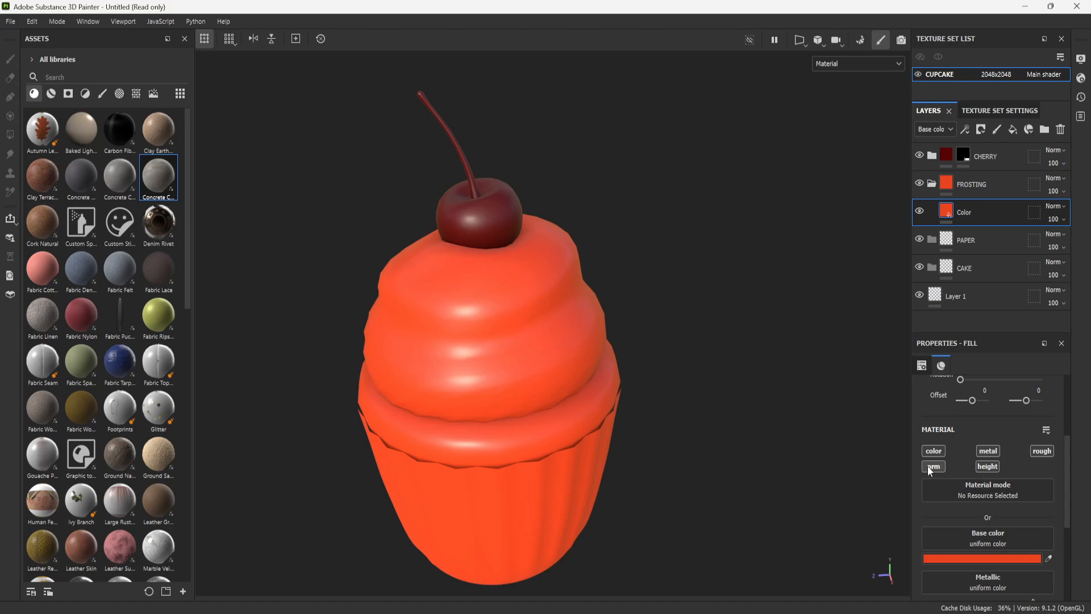
left_click(987, 450)
scroll(1020, 537, "down", 1)
scroll(1001, 515, "up", 1)
scroll(988, 500, "down", 1)
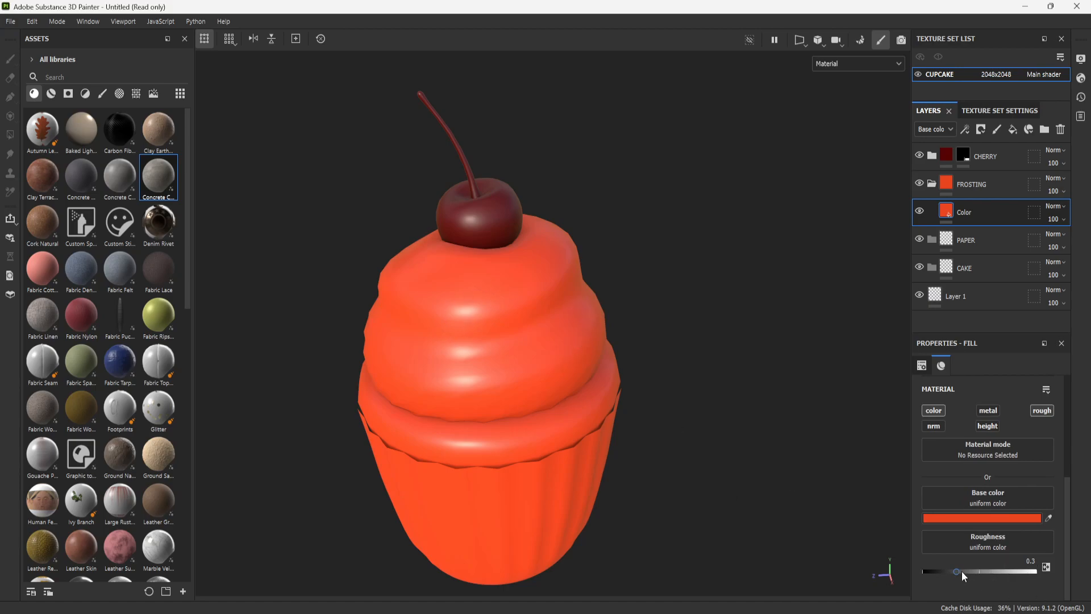
mouse_move(959, 569)
left_mouse_down()
mouse_move(982, 569)
mouse_move(965, 569)
left_mouse_up()
scroll(625, 332, "down", 3)
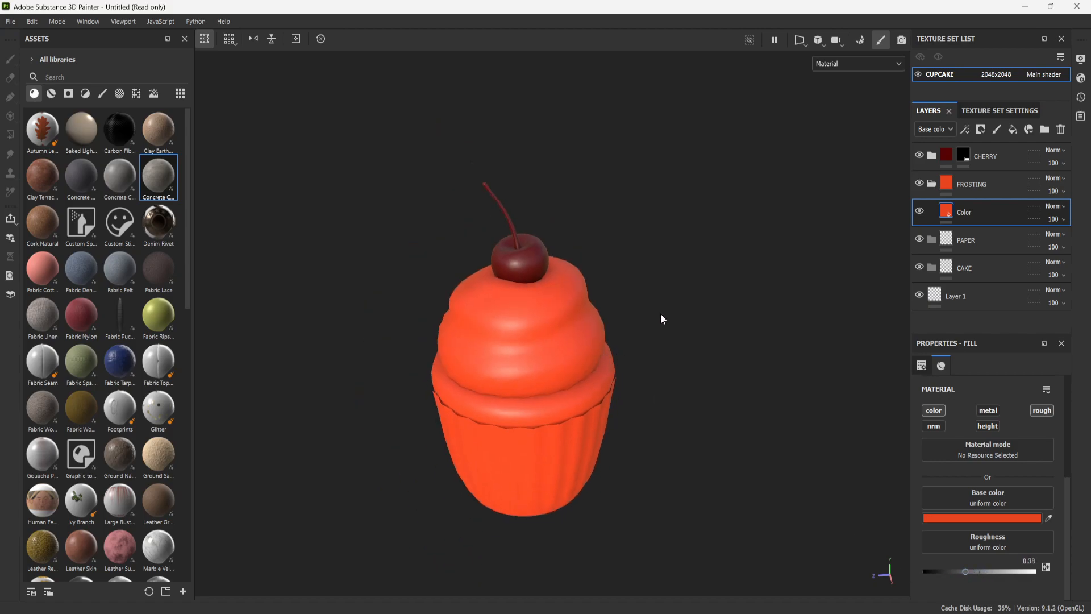
scroll(709, 374, "up", 2)
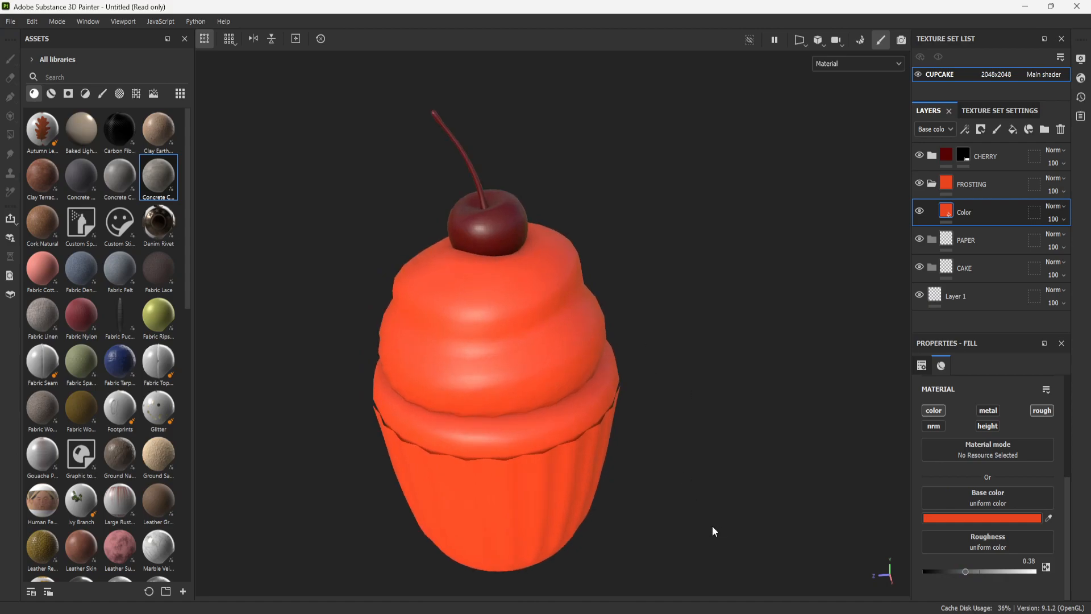
- Collapse the FROSTING folder and add a black mask to it
left_click(930, 184)
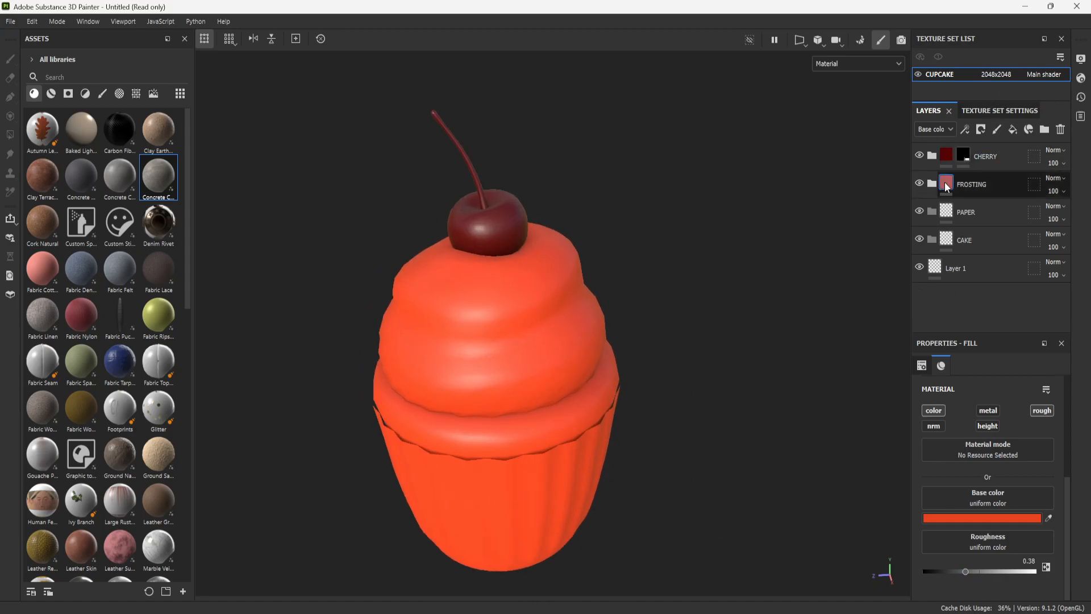
right_click(1005, 185)
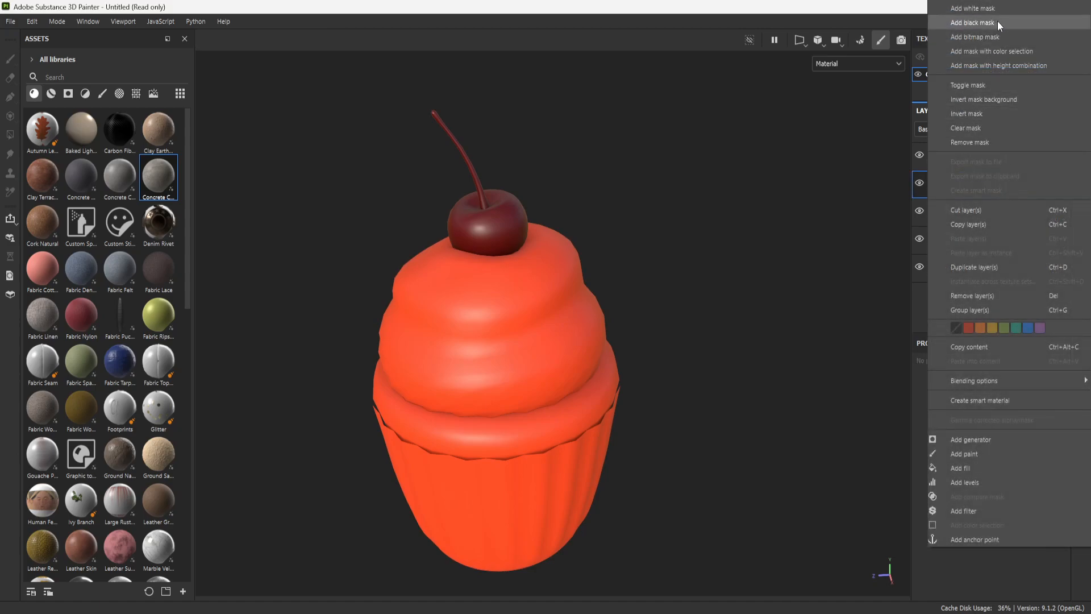
left_click(997, 21)
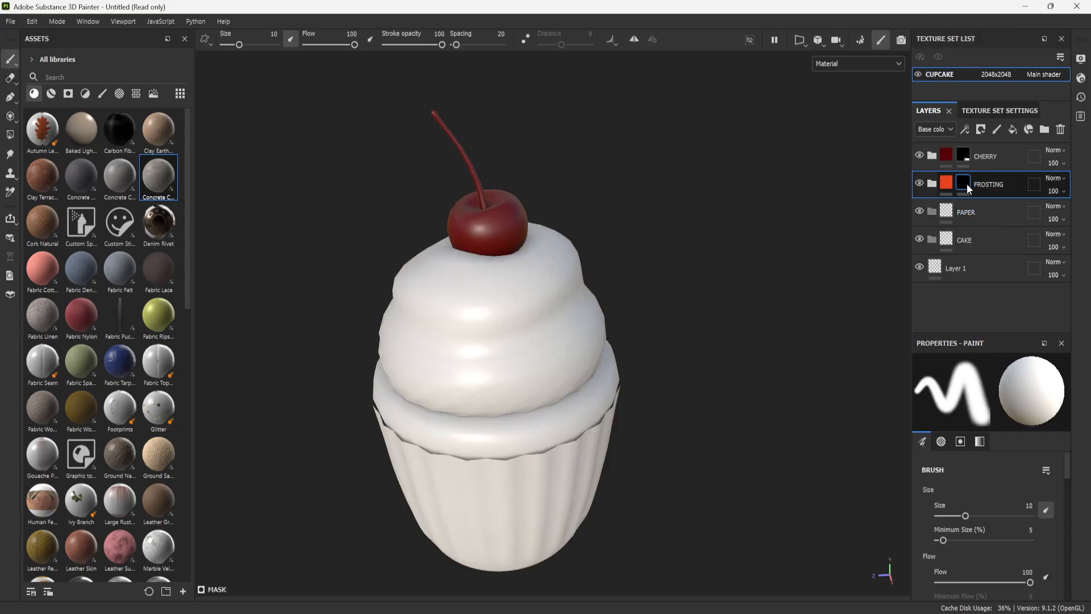
- Fill only the frosting swirl in the FROSTING folder's mask using Polygon Fill by mesh, undoing any fill that covers the cake and paper
left_click(10, 135)
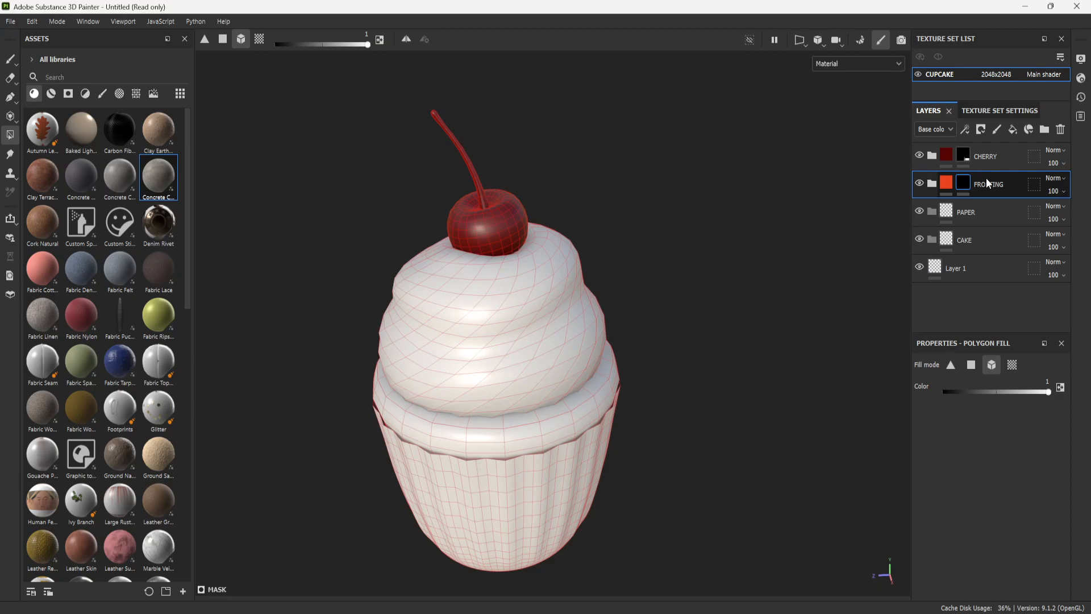
left_click(963, 183)
left_click(488, 335)
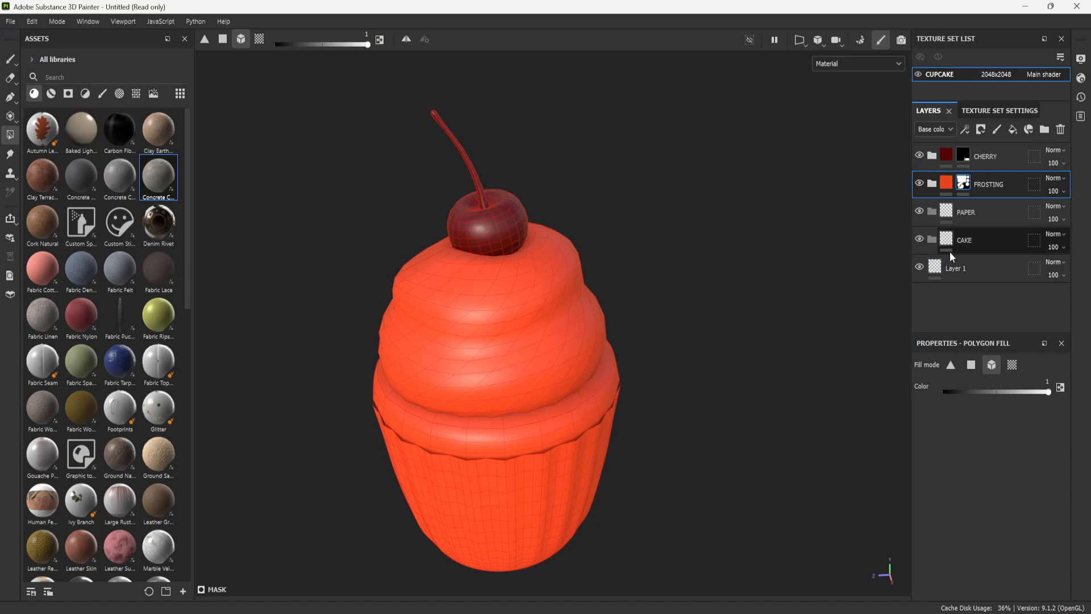
key("ctrl+z")
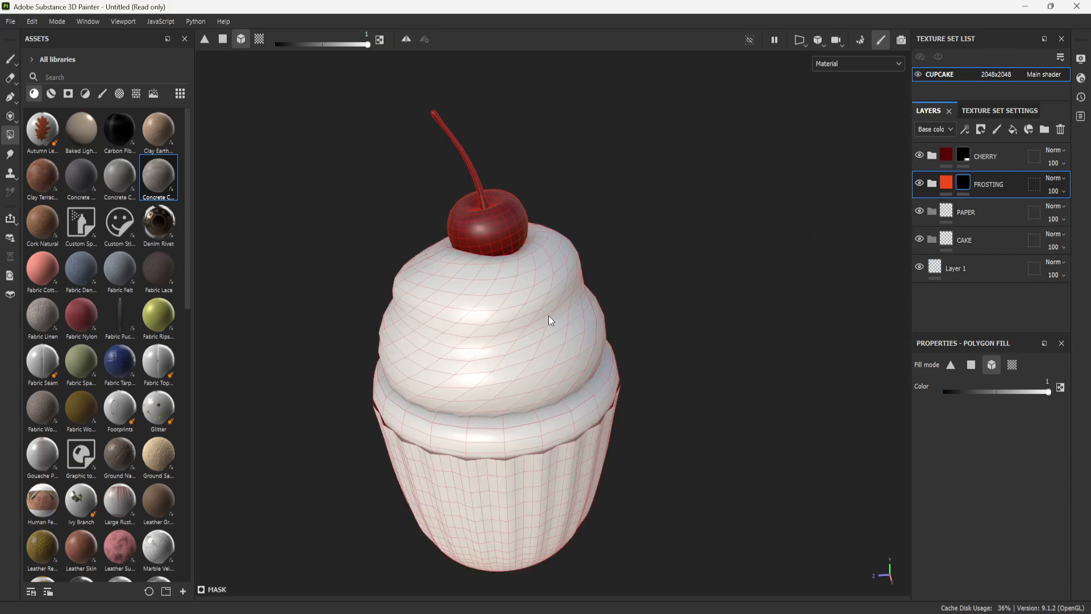
left_click(556, 323)
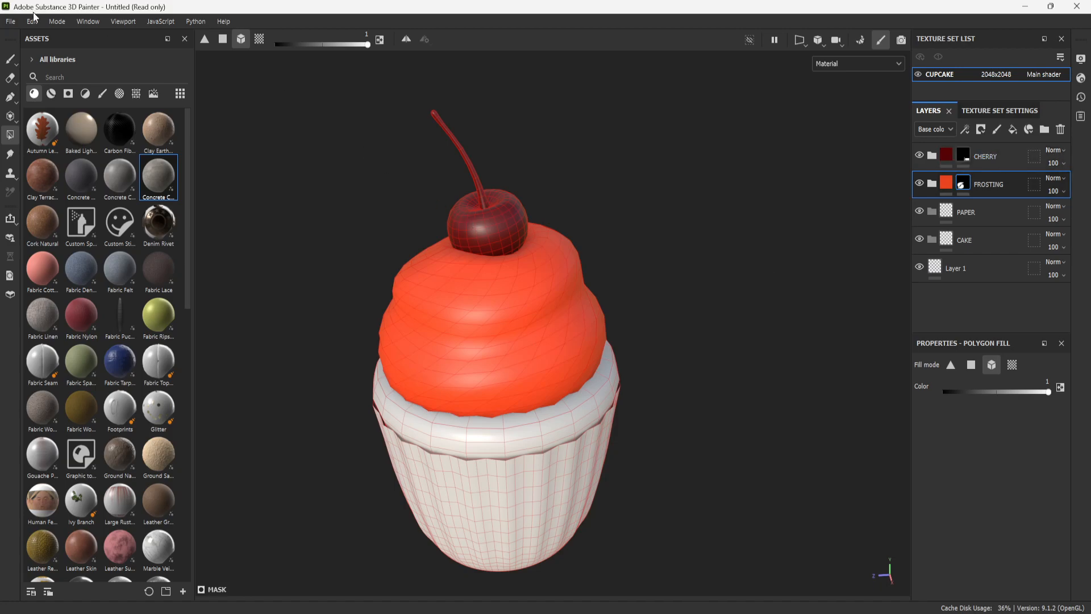
left_click(11, 61)
scroll(745, 335, "down", 2)
scroll(699, 347, "up", 3)
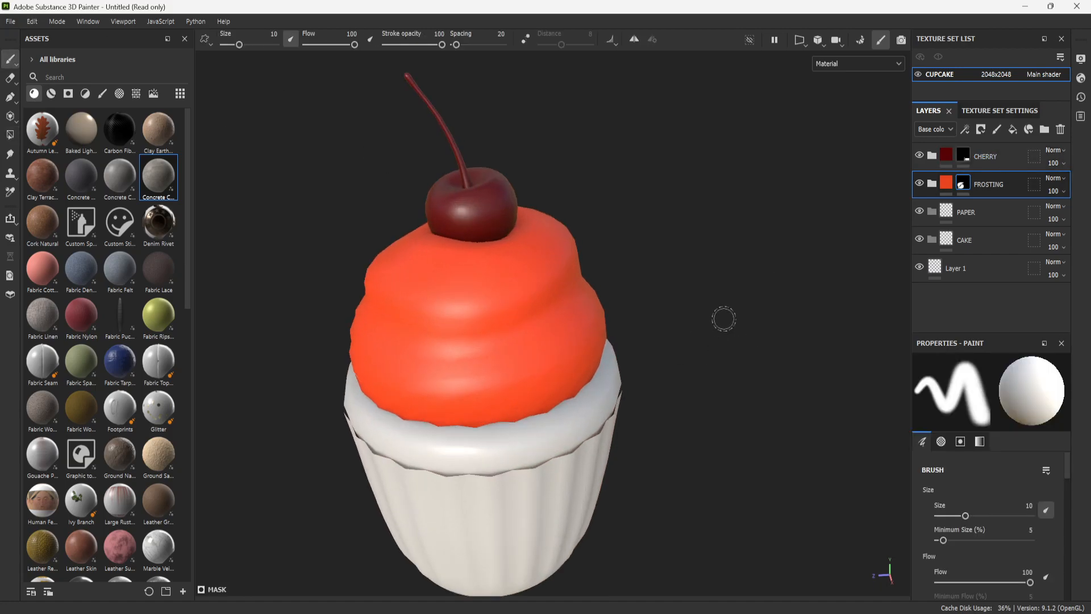
scroll(730, 322, "down", 2)
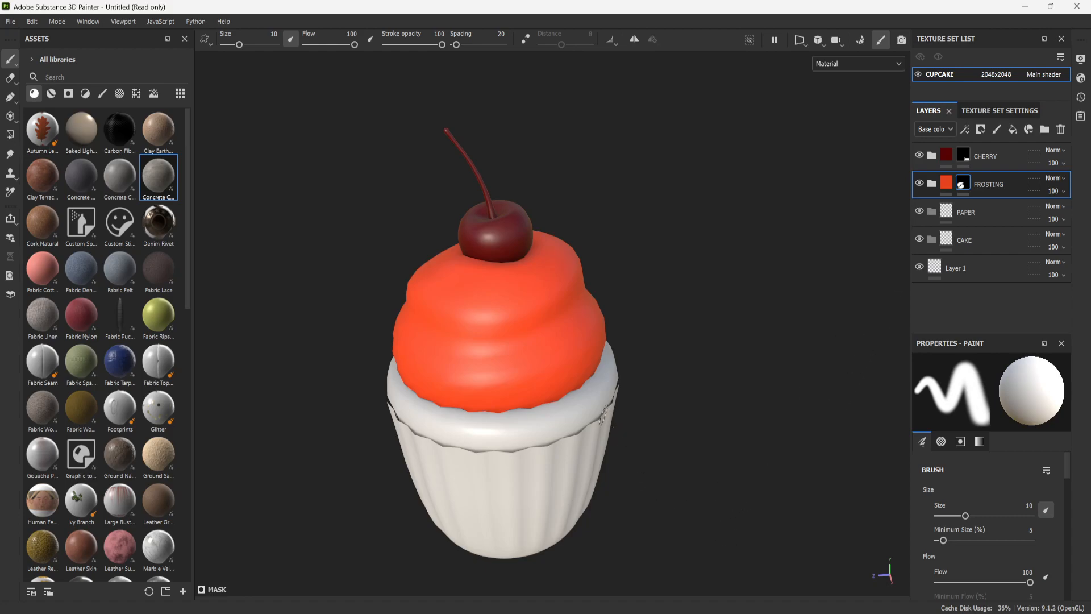
- Add a fill layer inside the CAKE folder and rename it Color
left_click(941, 246)
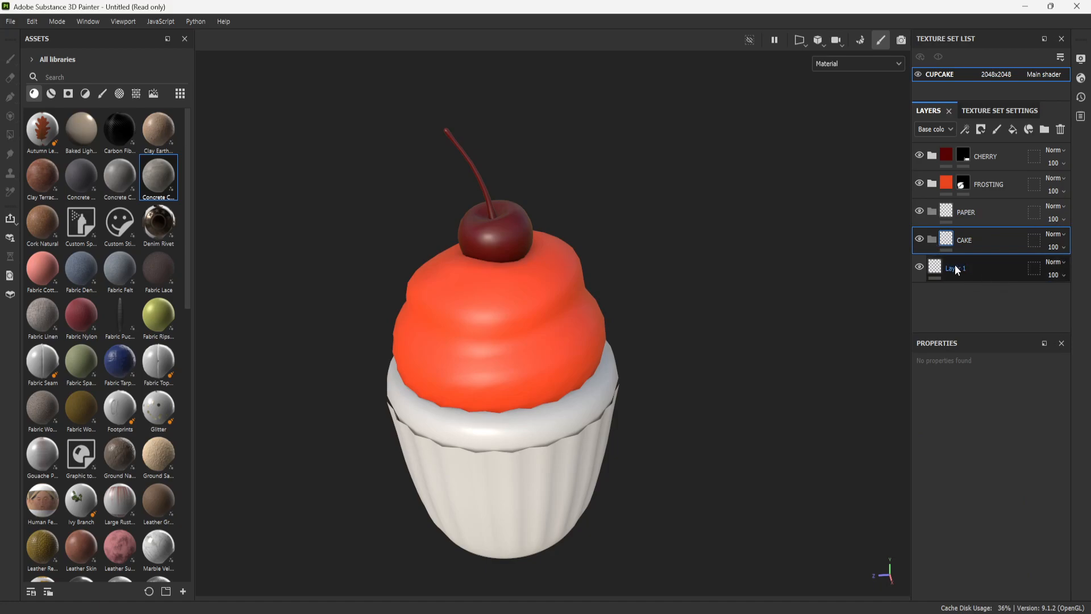
left_click(1013, 129)
double_click(976, 268)
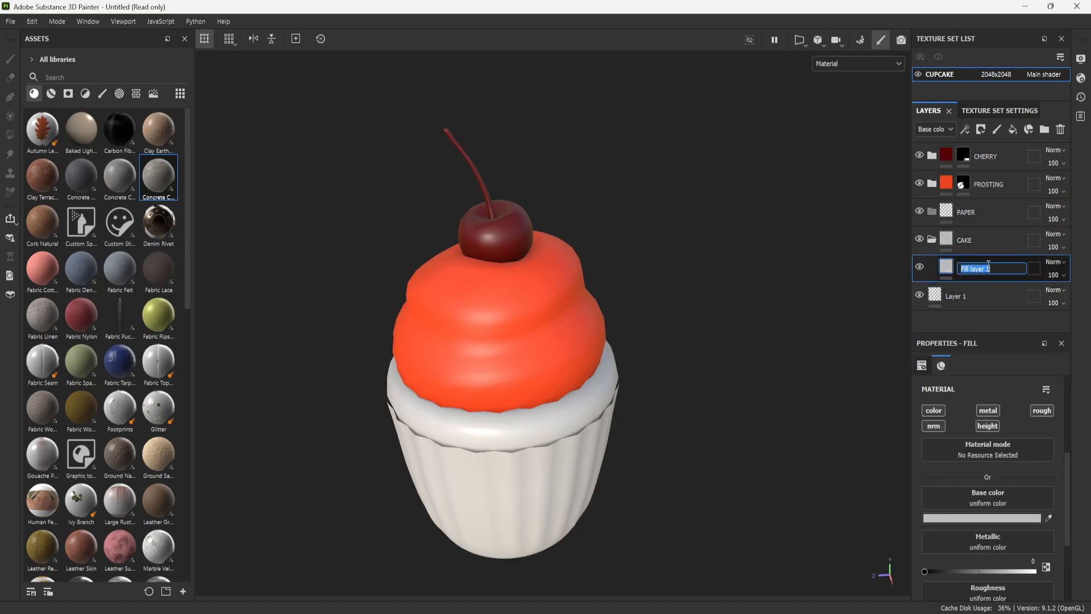
type("Color")
key("Return")
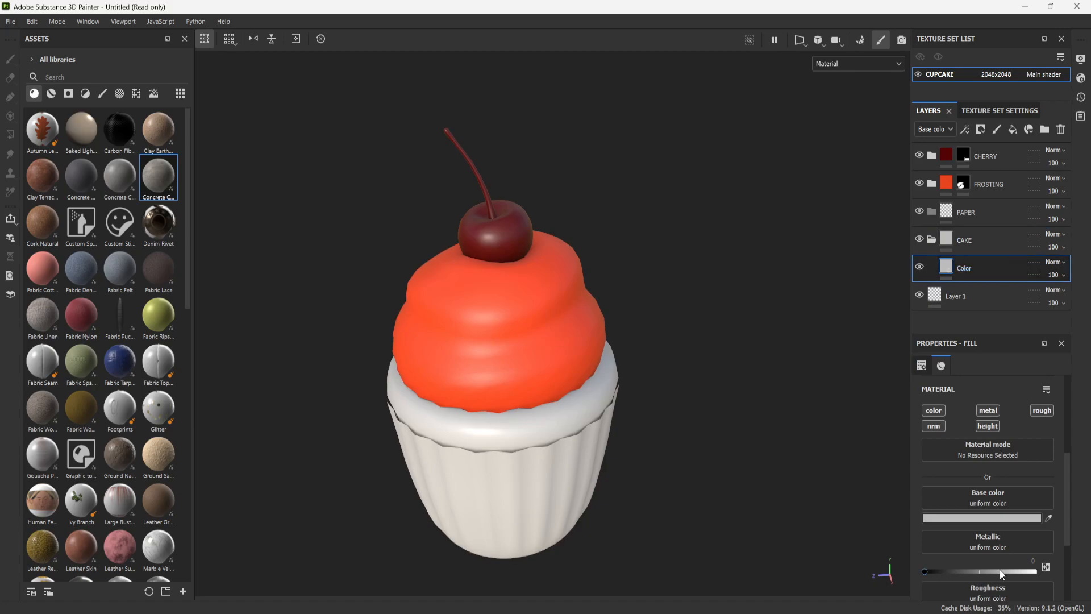
- Set the base color of the CAKE folder's Color layer to a light golden tan
left_click(1000, 520)
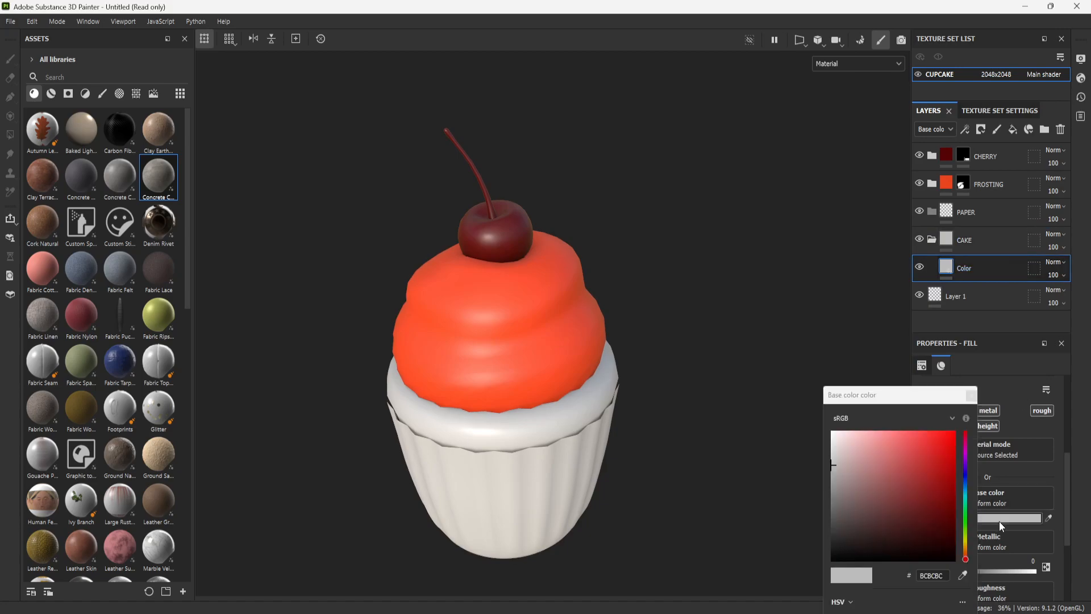
mouse_move(968, 555)
left_mouse_down()
mouse_move(967, 543)
mouse_move(965, 551)
left_mouse_up()
mouse_move(904, 469)
left_mouse_down()
mouse_move(894, 455)
mouse_move(942, 511)
mouse_move(898, 452)
mouse_move(905, 468)
mouse_move(892, 466)
left_mouse_up()
mouse_move(965, 550)
left_mouse_down()
mouse_move(967, 536)
mouse_move(965, 548)
left_mouse_up()
left_click(971, 395)
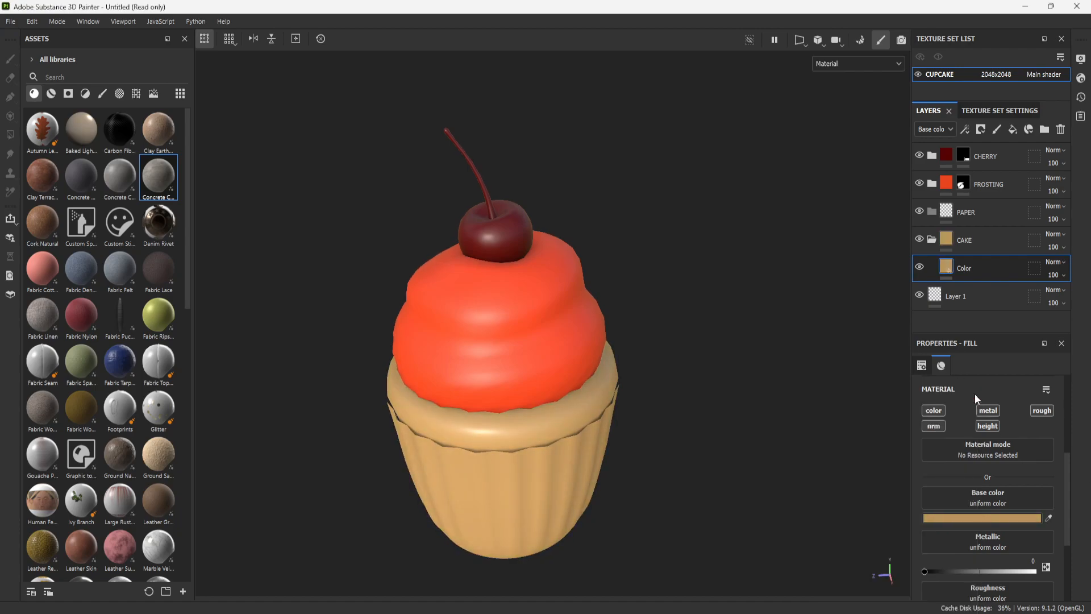
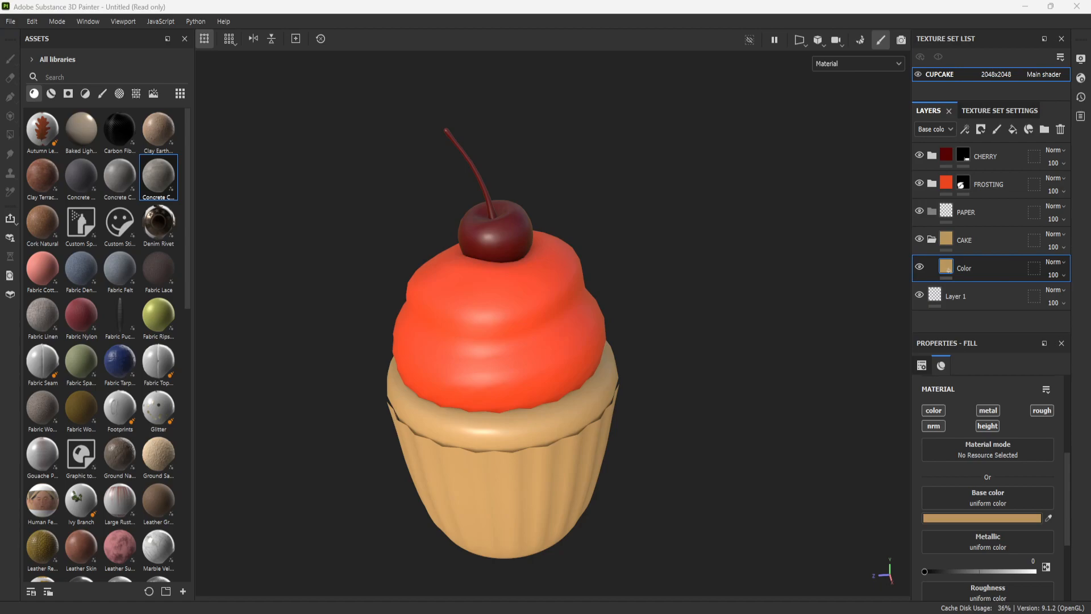
- Change the base color of the CAKE folder's Color layer to a warm golden yellow by sampling a color
left_click_drag(1090, 182, 1090, 158)
left_click(1049, 518)
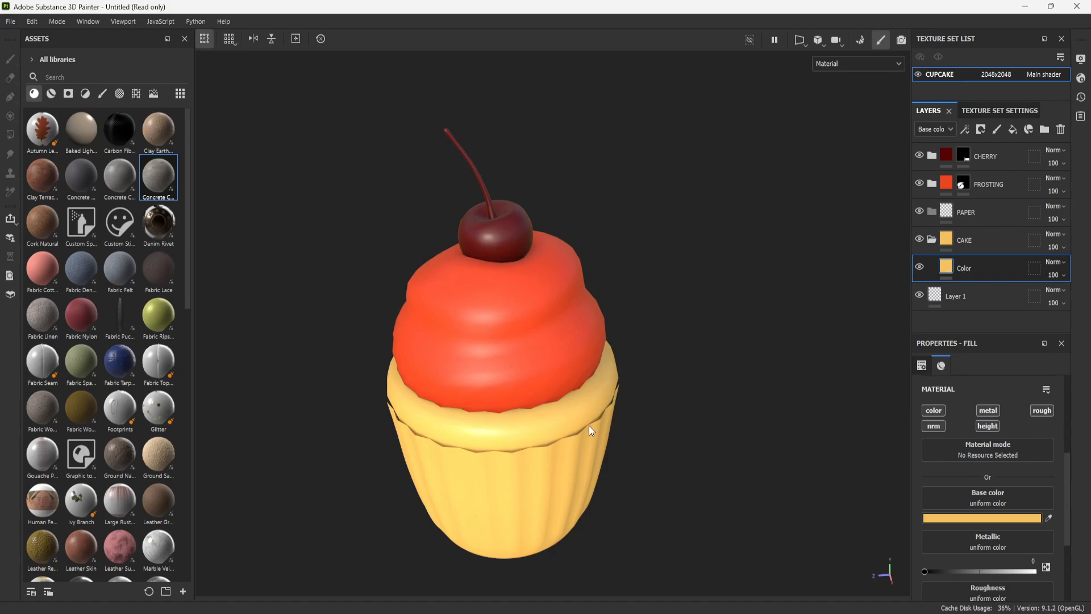
scroll(639, 418, "up", 2)
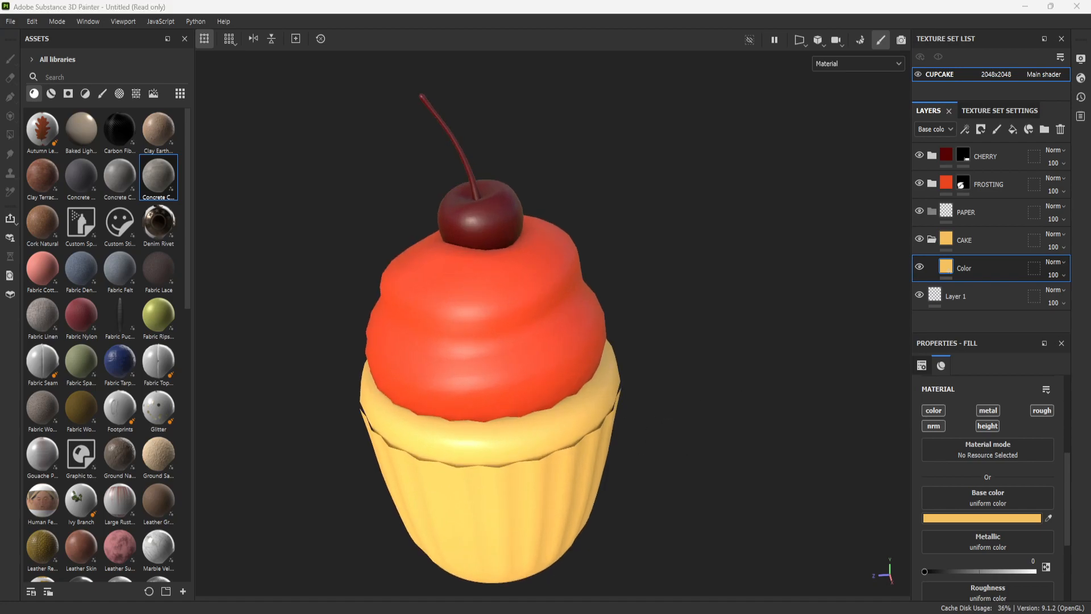
scroll(566, 377, "down", 2)
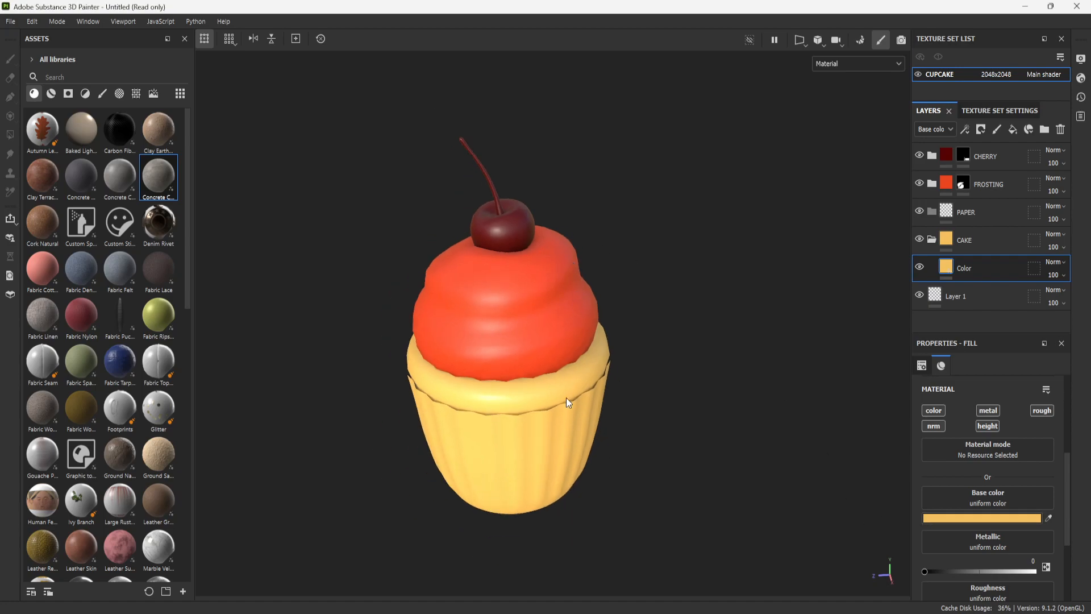
- Add a black mask to the CAKE folder and fill only the cake rim in it using Polygon Fill by mesh
left_click(994, 237)
right_click(995, 238)
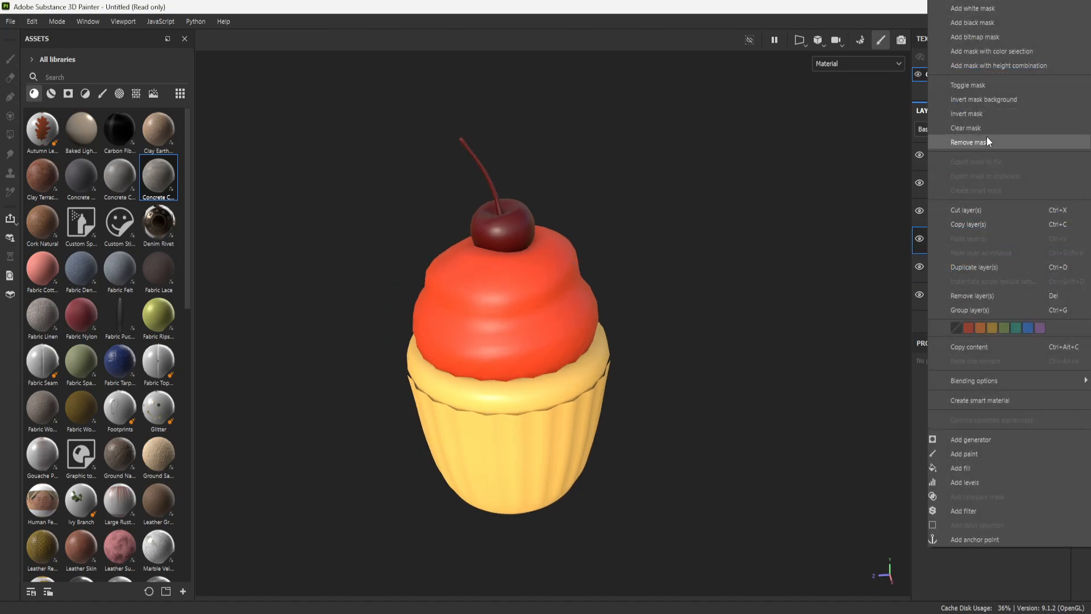
left_click(1000, 23)
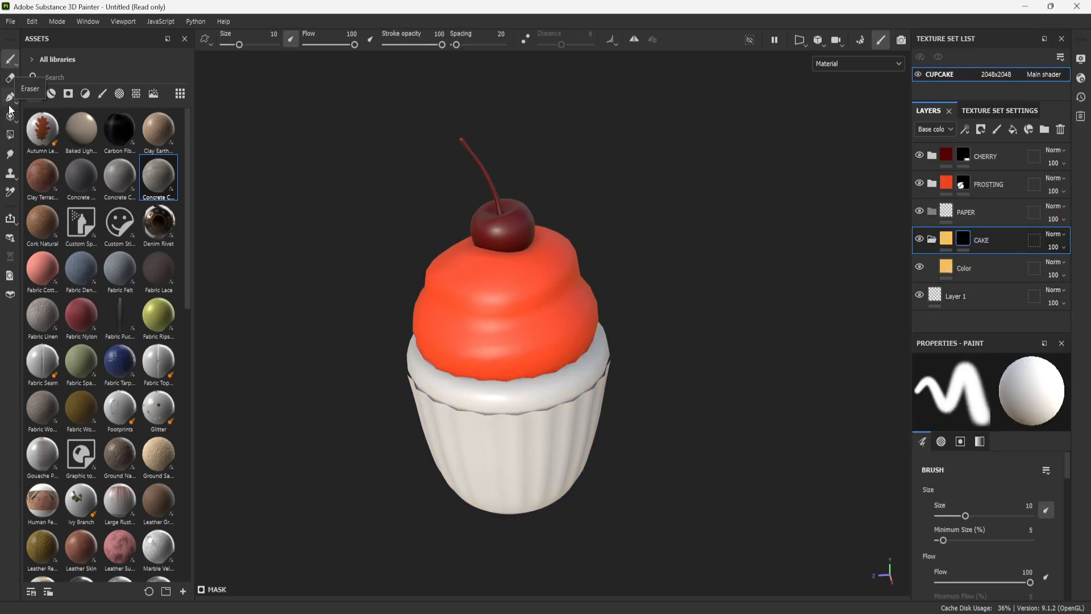
left_click(11, 136)
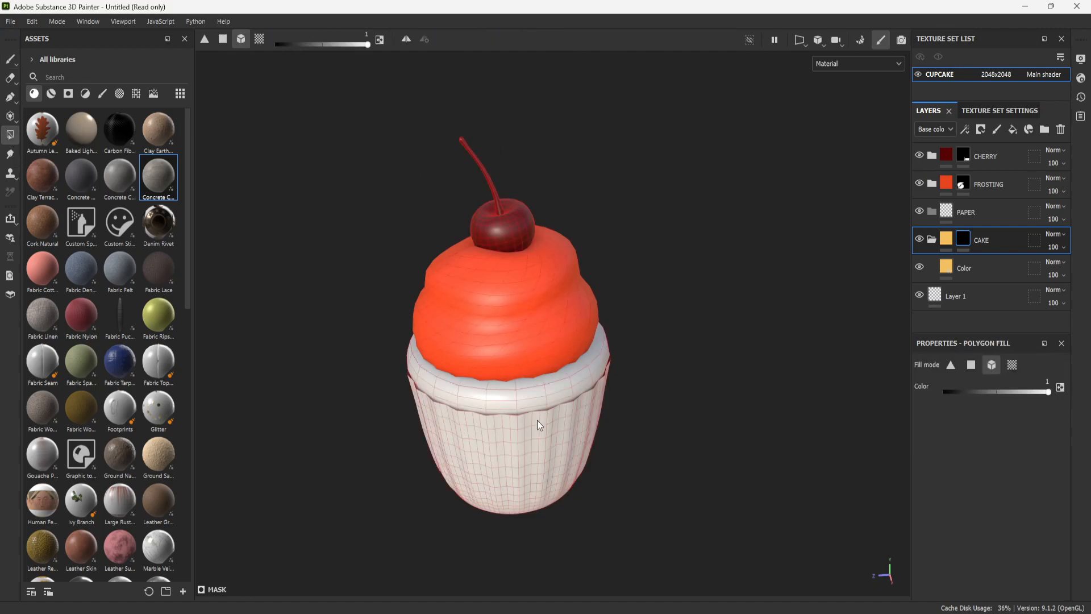
left_click(567, 381)
scroll(764, 376, "down", 3)
scroll(755, 380, "up", 3)
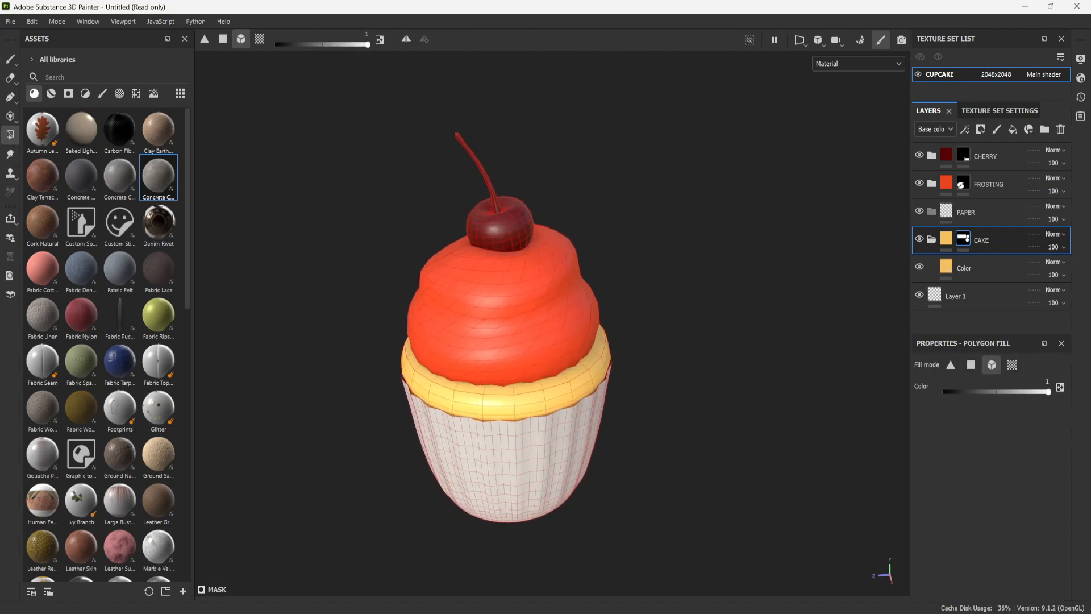
- Disable the metal channel on the CAKE folder's Color layer and set its roughness to 0.86
left_click(982, 265)
scroll(979, 426, "down", 3)
scroll(977, 421, "up", 5)
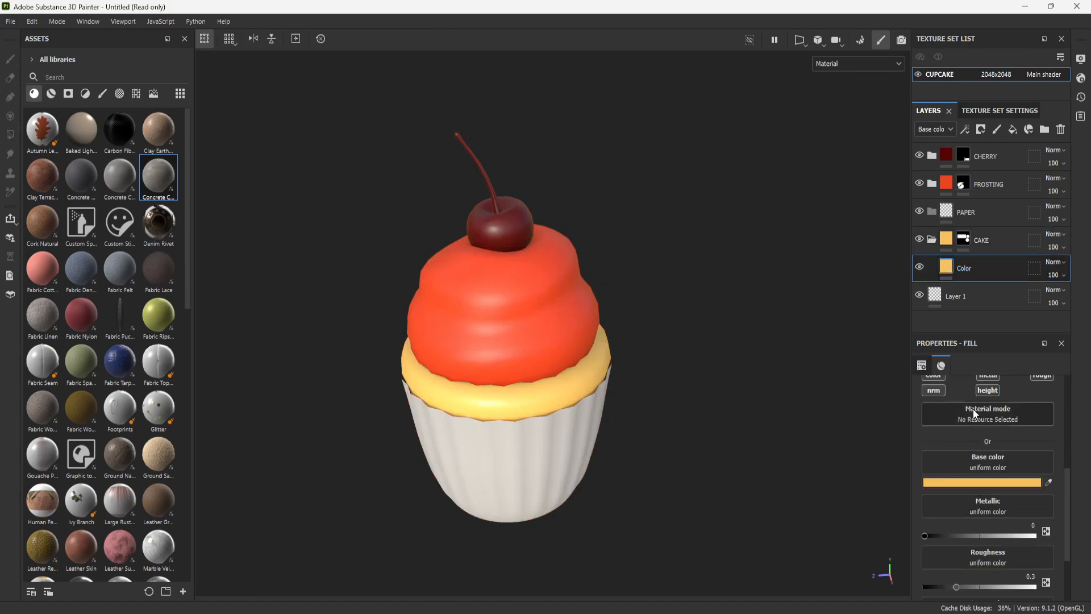
left_click(987, 481)
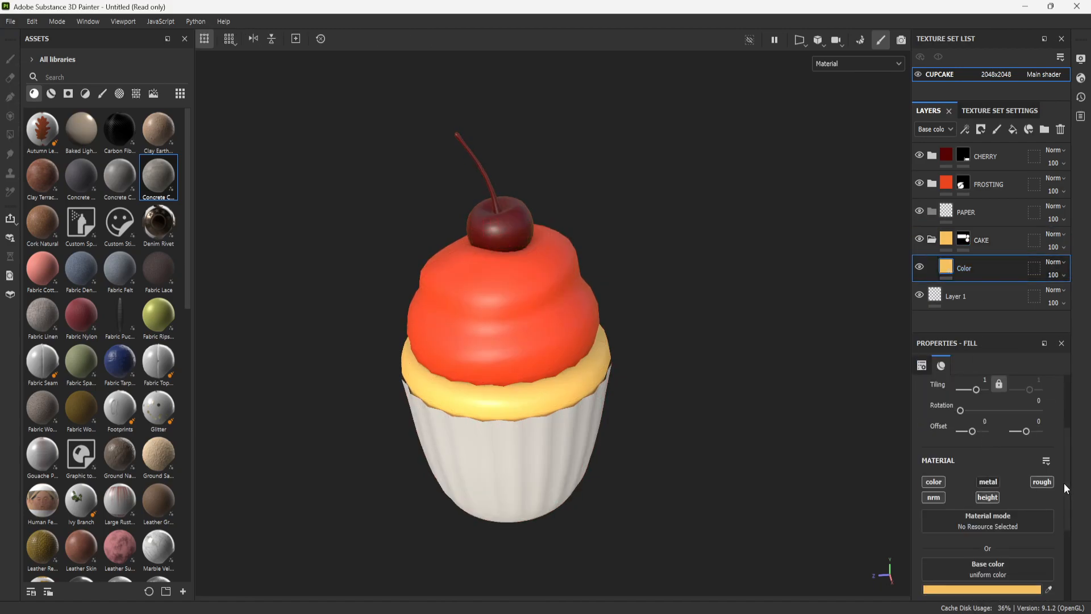
scroll(955, 488, "down", 3)
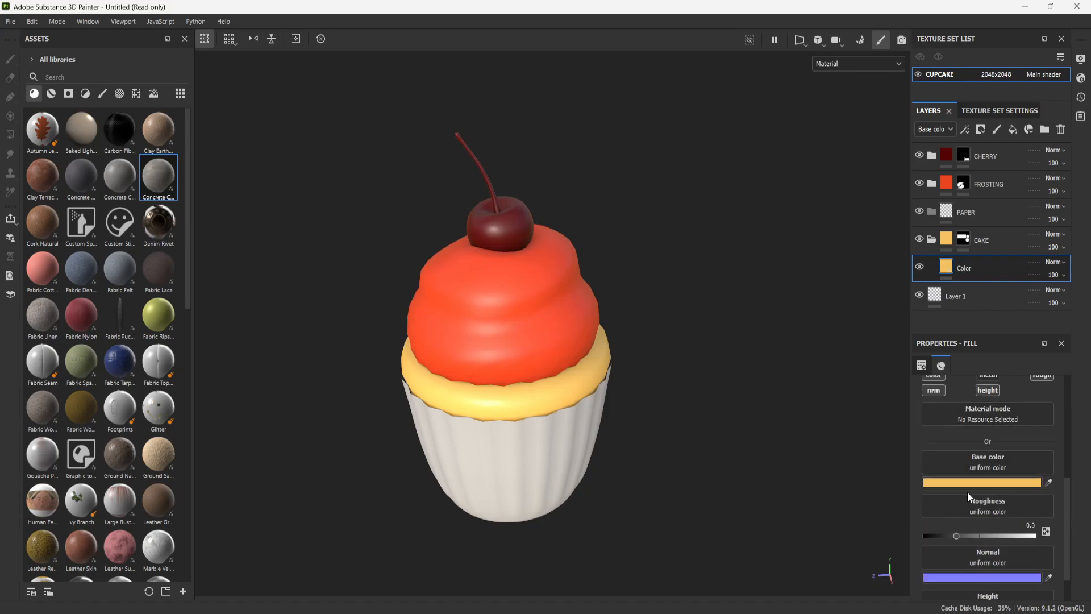
scroll(967, 492, "down", 1)
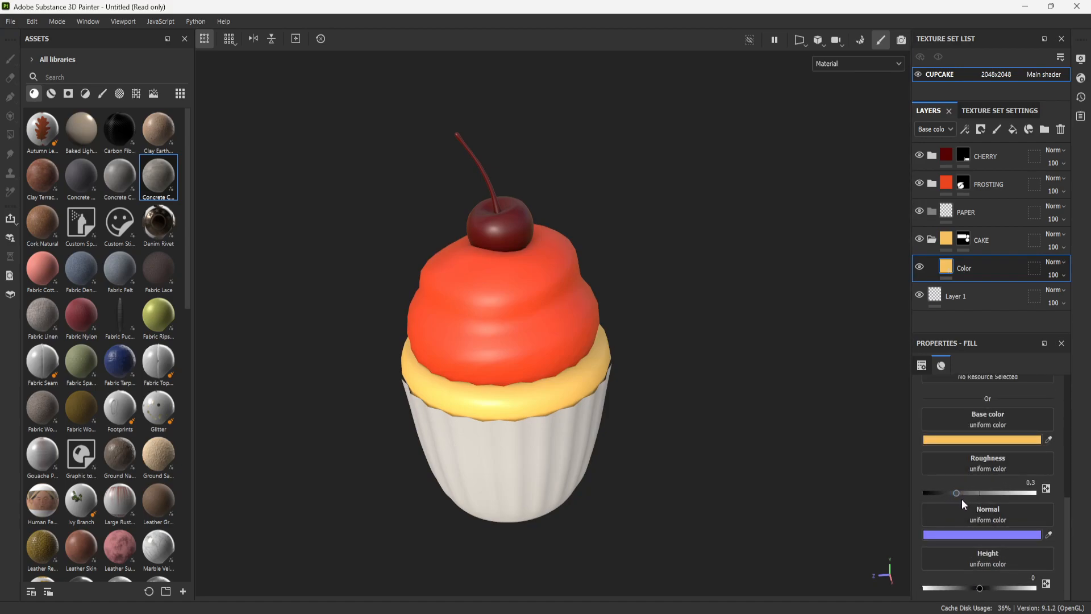
mouse_move(958, 493)
left_mouse_down()
mouse_move(1039, 488)
mouse_move(1021, 493)
left_mouse_up()
scroll(567, 370, "down", 2)
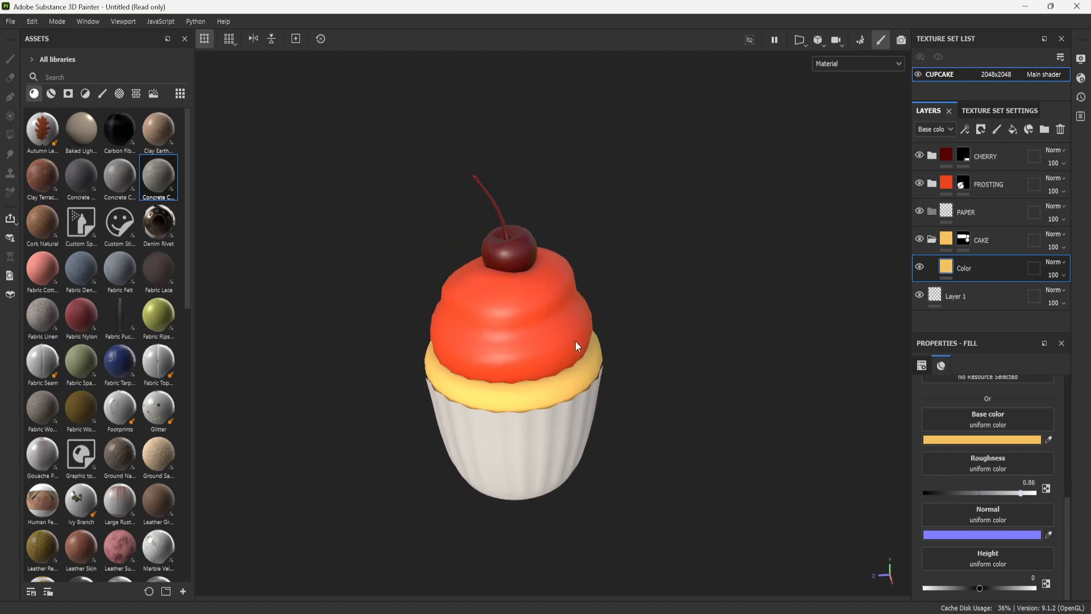
- Examine the cake, frosting and cherry surfaces up close and from a distance, and check the CAKE folder's contents
scroll(660, 414, "up", 2)
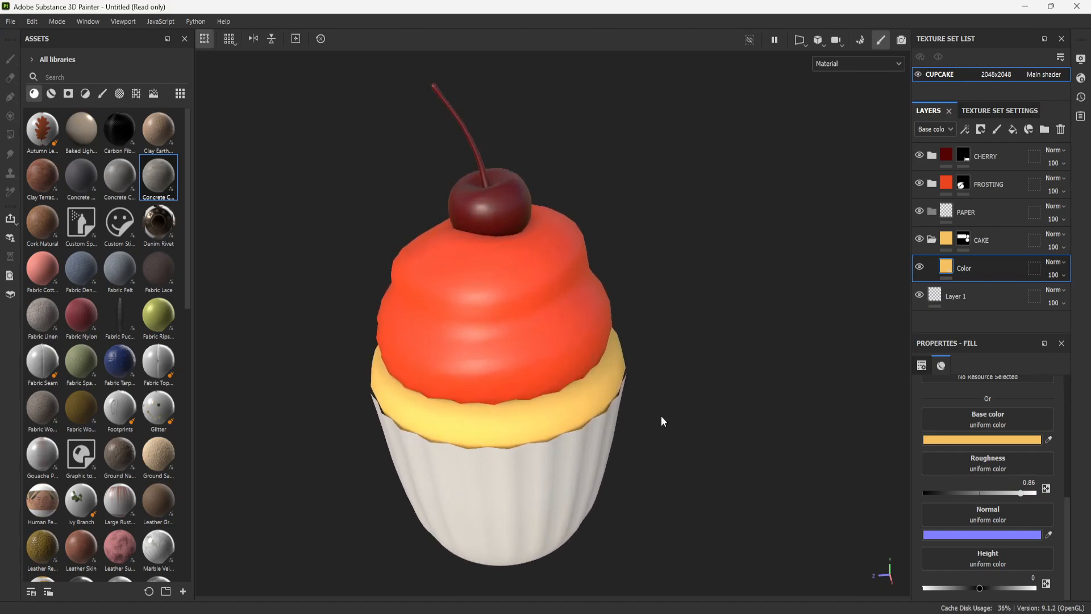
mouse_move(666, 383)
left_mouse_down("alt")
mouse_move(692, 354)
mouse_move(627, 332)
mouse_move(686, 388)
left_mouse_up("alt")
left_click_drag(650, 464, 611, 372, "alt")
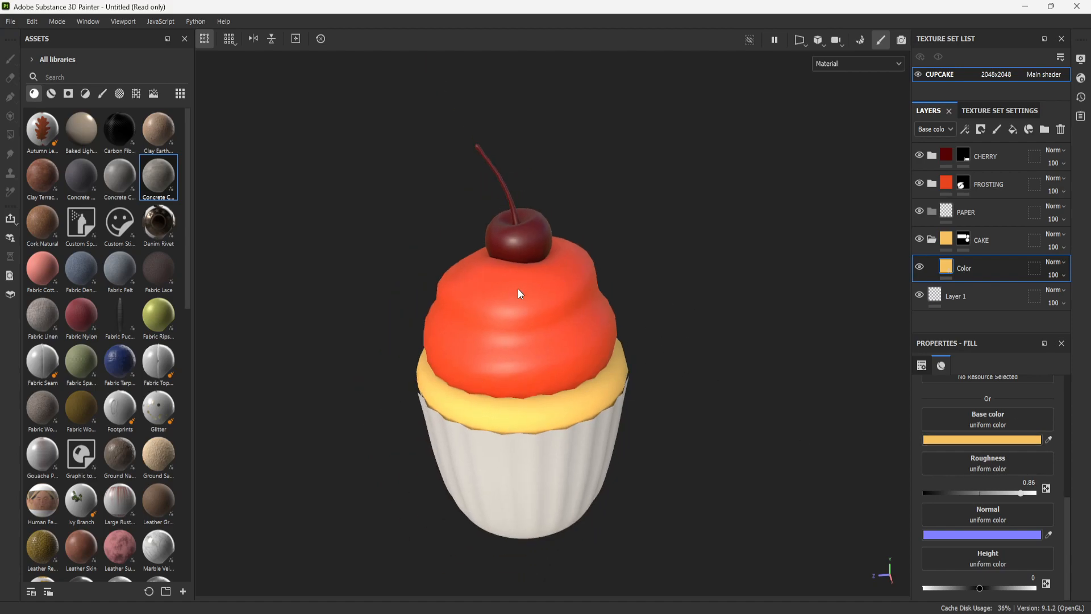
scroll(517, 288, "up", 3)
scroll(580, 412, "down", 3)
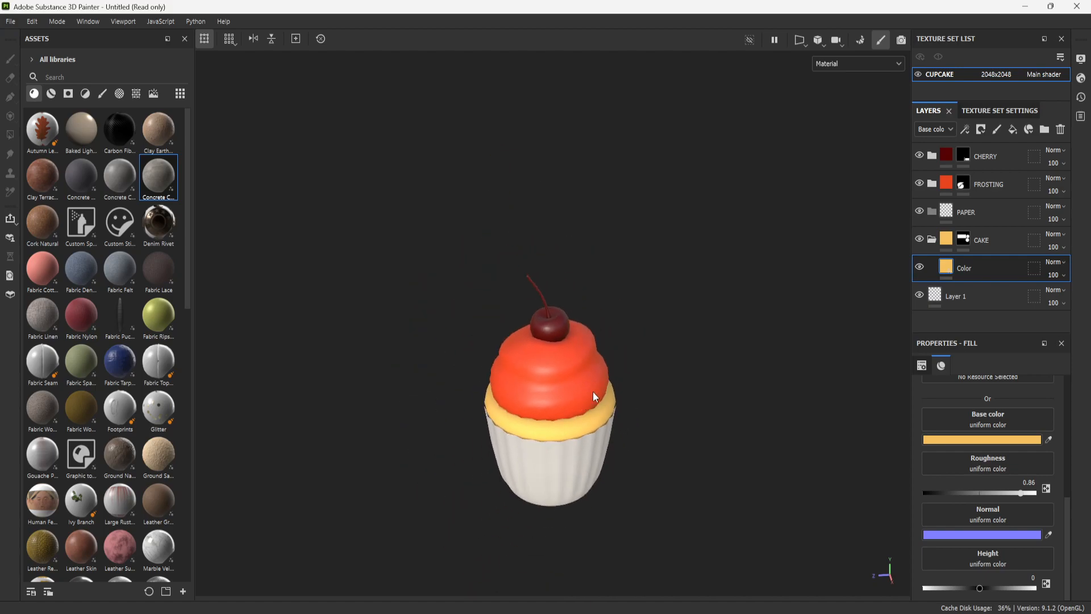
scroll(609, 407, "up", 3)
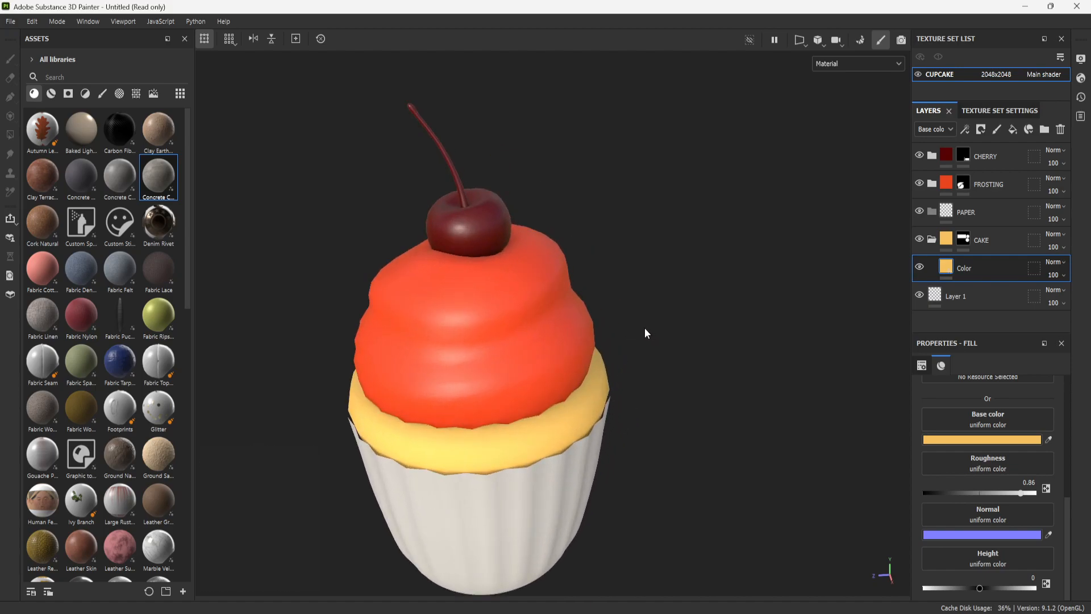
mouse_move(627, 342)
middle_mouse_down("alt")
mouse_move(638, 360)
mouse_move(632, 353)
middle_mouse_up("alt")
scroll(625, 336, "up", 1)
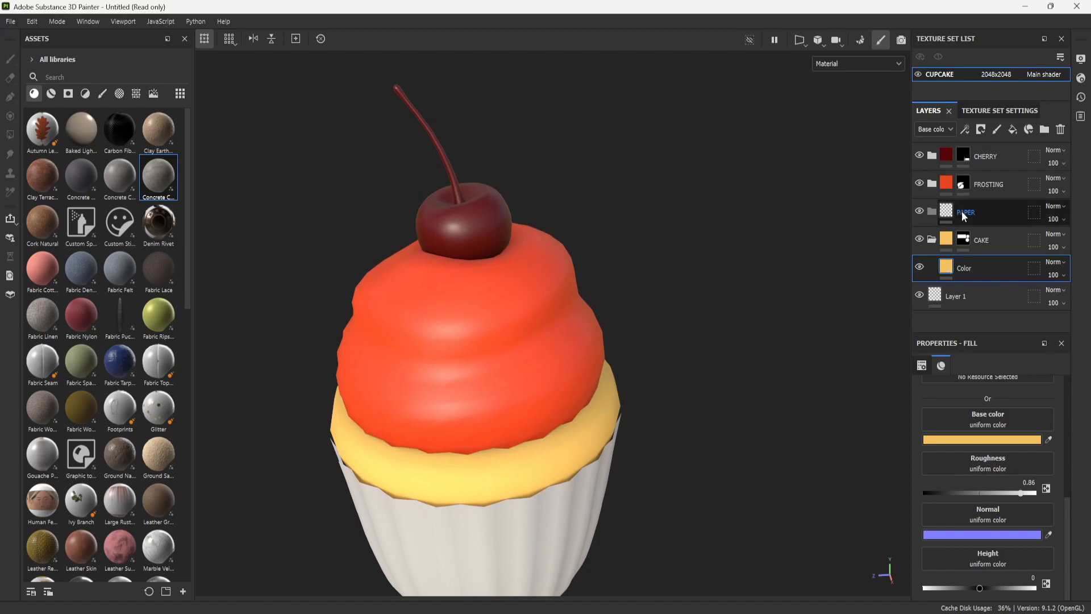
left_click(932, 239)
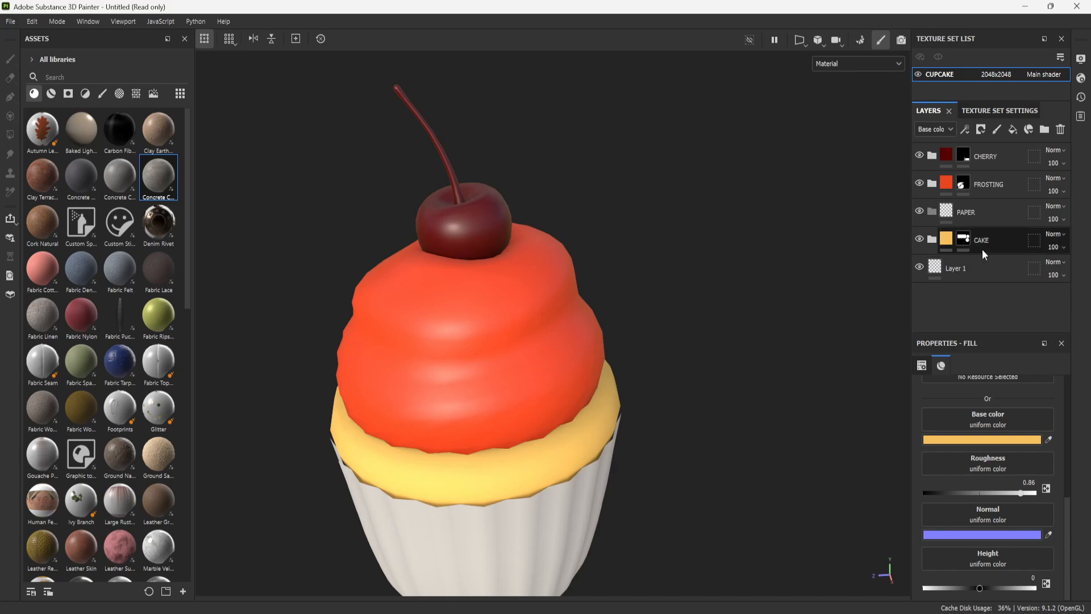
left_click(932, 240)
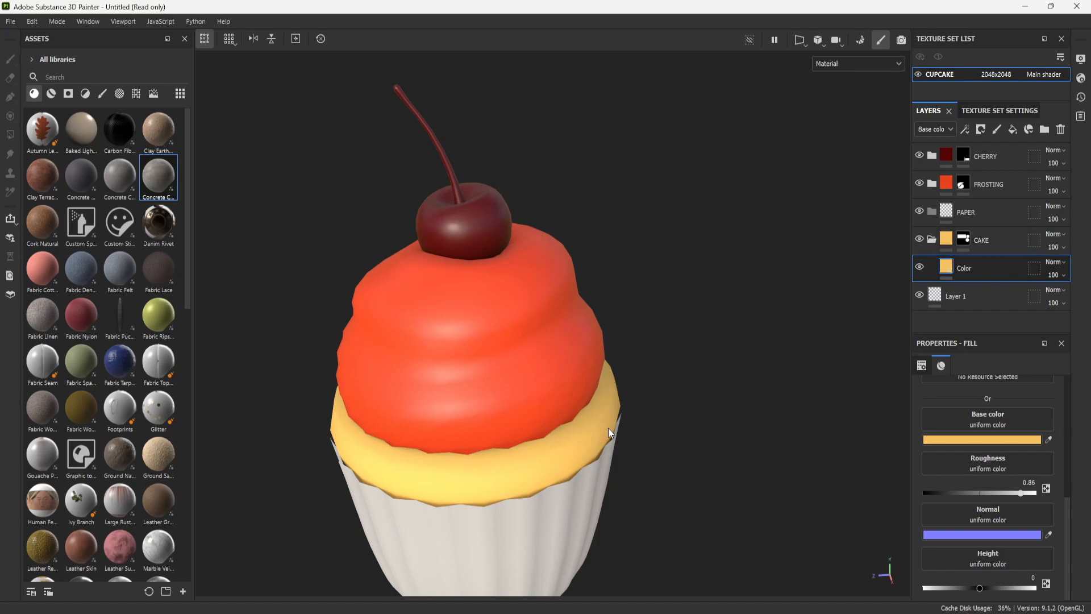
- Add a paint layer above the Color layer in the CAKE folder and rename it ColorDark
middle_click_drag(651, 397, 694, 299, "alt")
left_click(1003, 240)
left_click(985, 267)
left_click(998, 129)
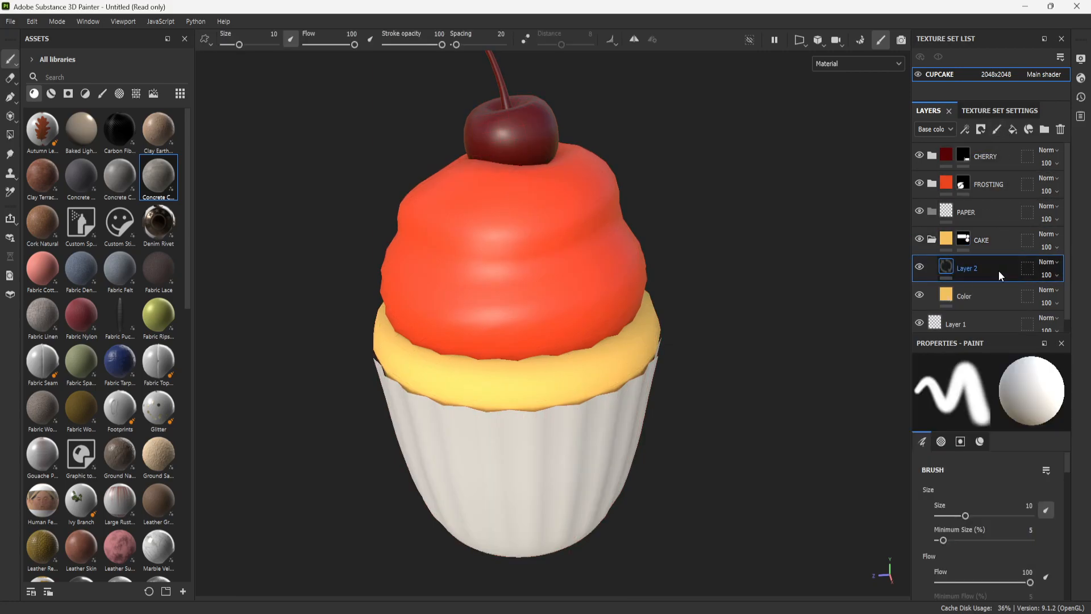
double_click(967, 269)
type("Color")
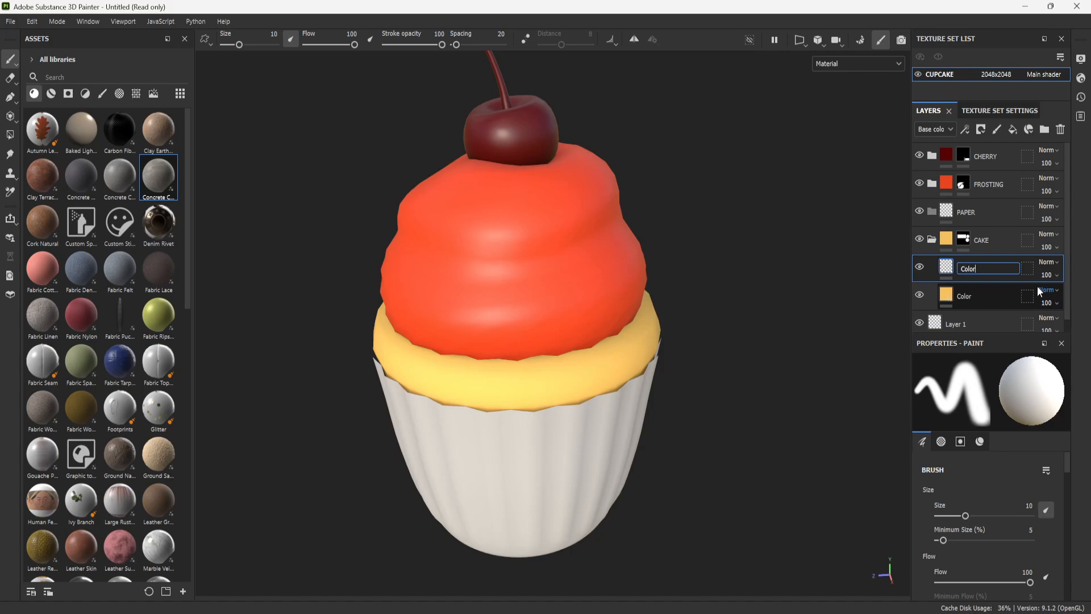
type("2Dark")
key("Return")
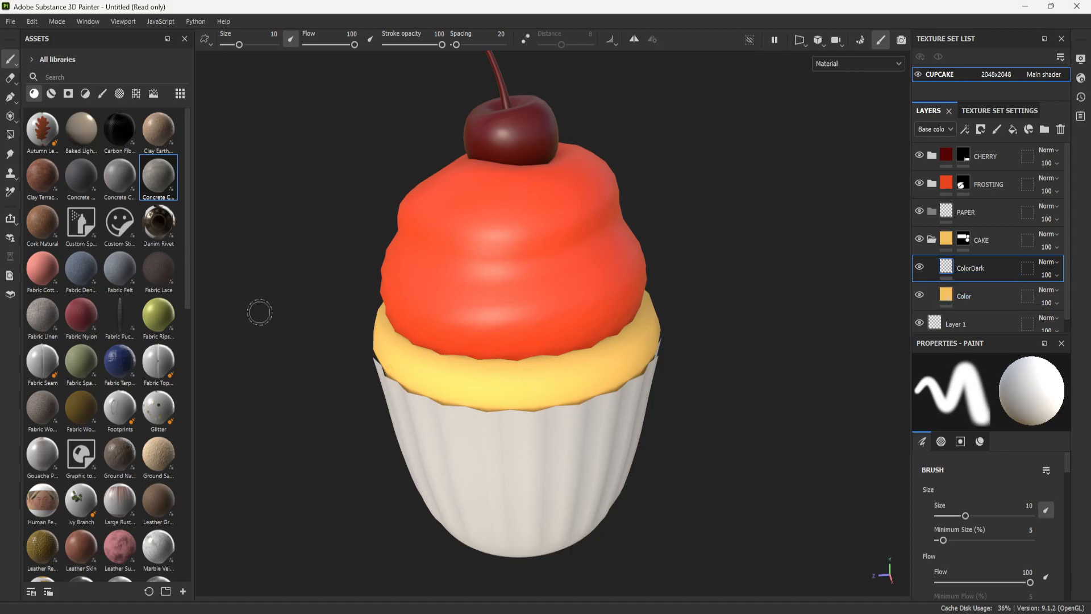
- Browse the brush presets and choose the Dirt 1 brush for painting on the ColorDark layer
left_click(102, 94)
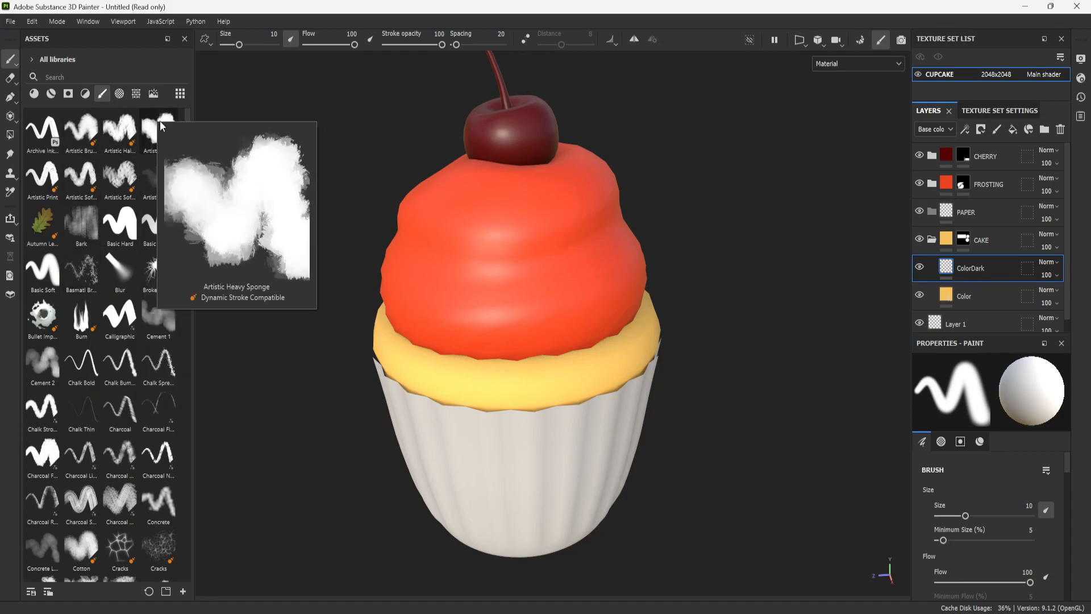
mouse_move(131, 122)
mouse_move(89, 128)
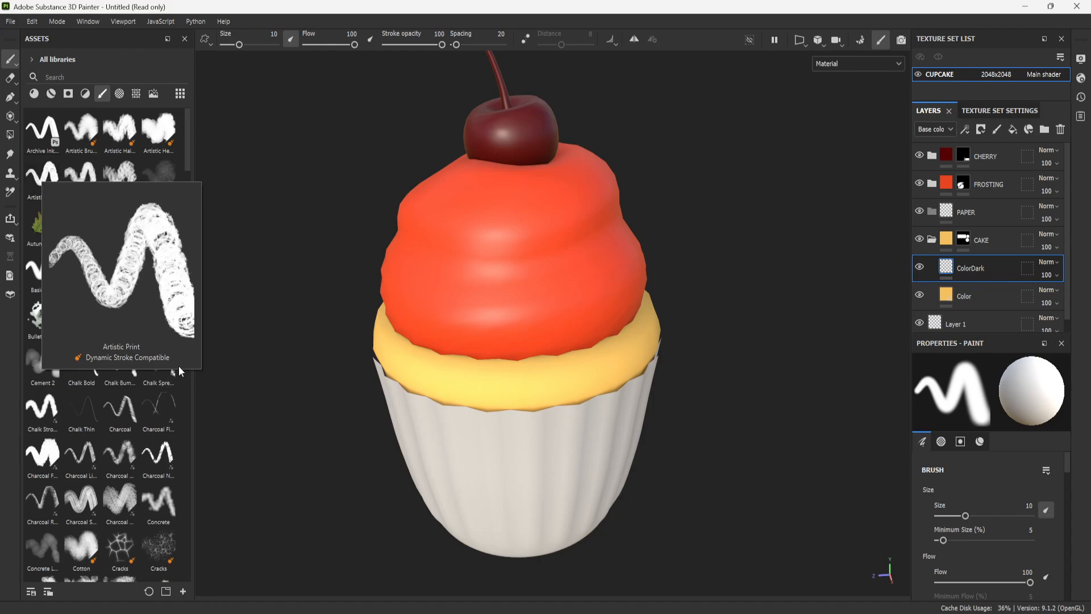
scroll(121, 350, "down", 8)
scroll(121, 350, "up", 3)
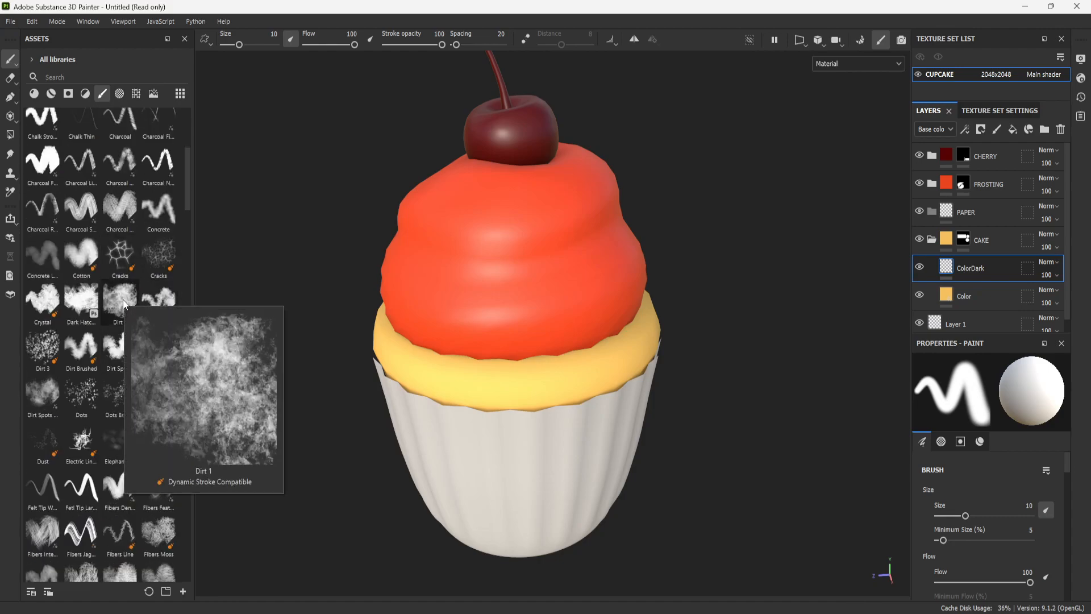
left_click(122, 302)
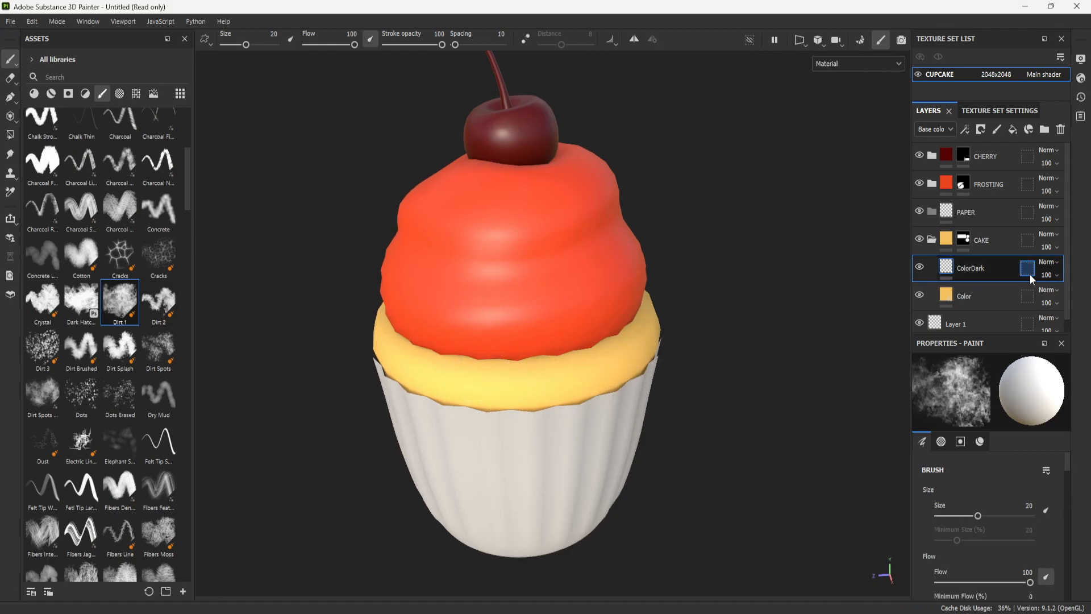
- Disable the metal, normal and height channels of the brush material and set its roughness to 0.765
scroll(987, 485, "down", 5)
scroll(991, 488, "down", 10)
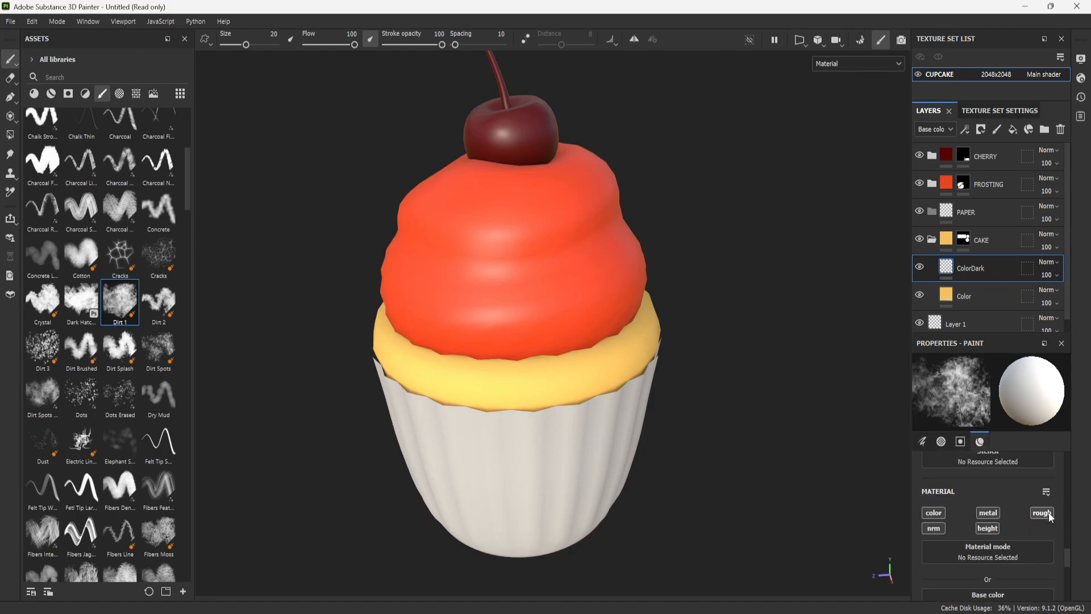
left_click(994, 514)
left_click(992, 528)
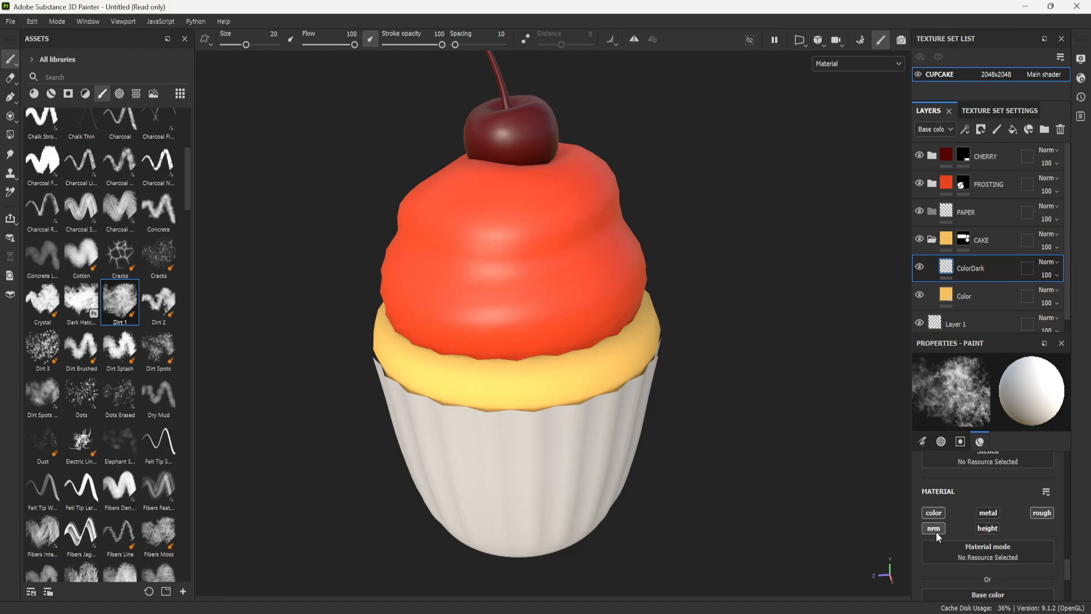
scroll(1011, 527, "down", 3)
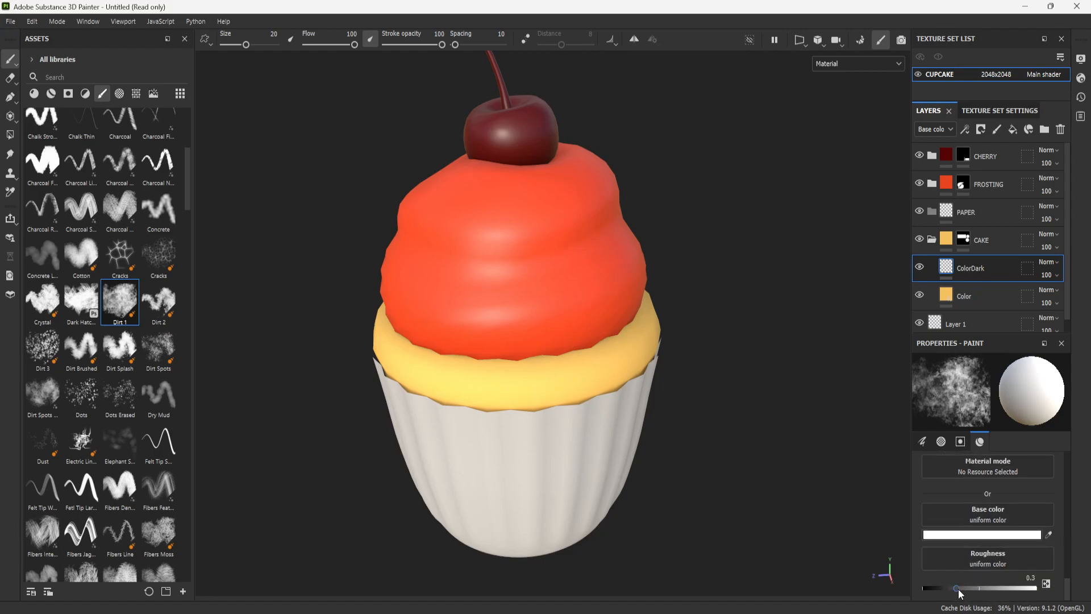
left_click_drag(959, 586, 1007, 586)
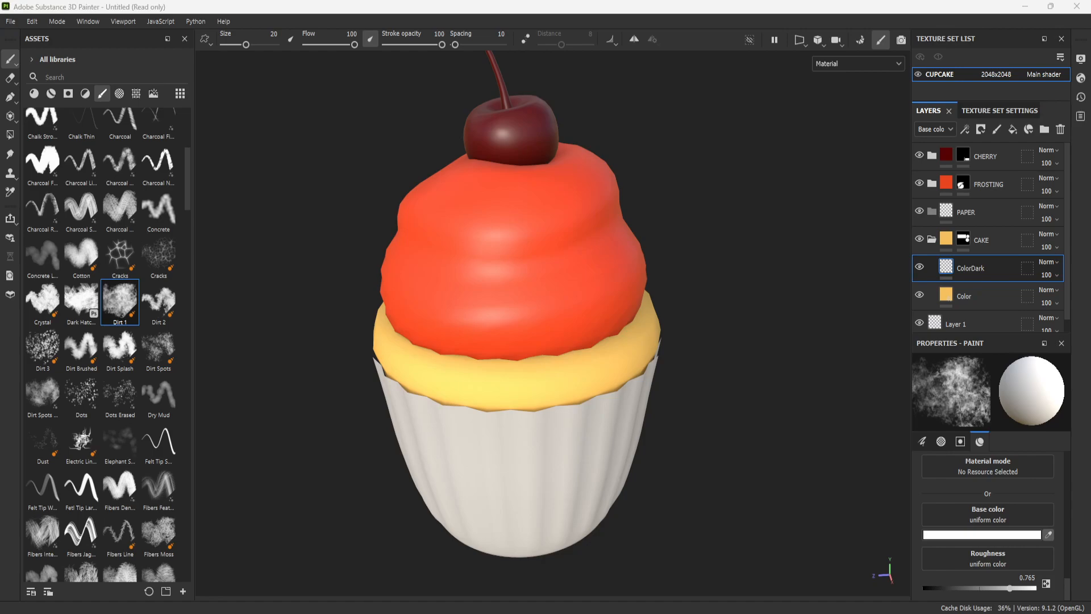
- Set the brush base color to orange and paint baked patches all around the lower edge of the cake on the ColorDark layer
mouse_move(547, 376)
left_mouse_down()
mouse_move(525, 398)
mouse_move(423, 380)
mouse_move(475, 405)
mouse_move(617, 369)
mouse_move(426, 409)
left_mouse_up()
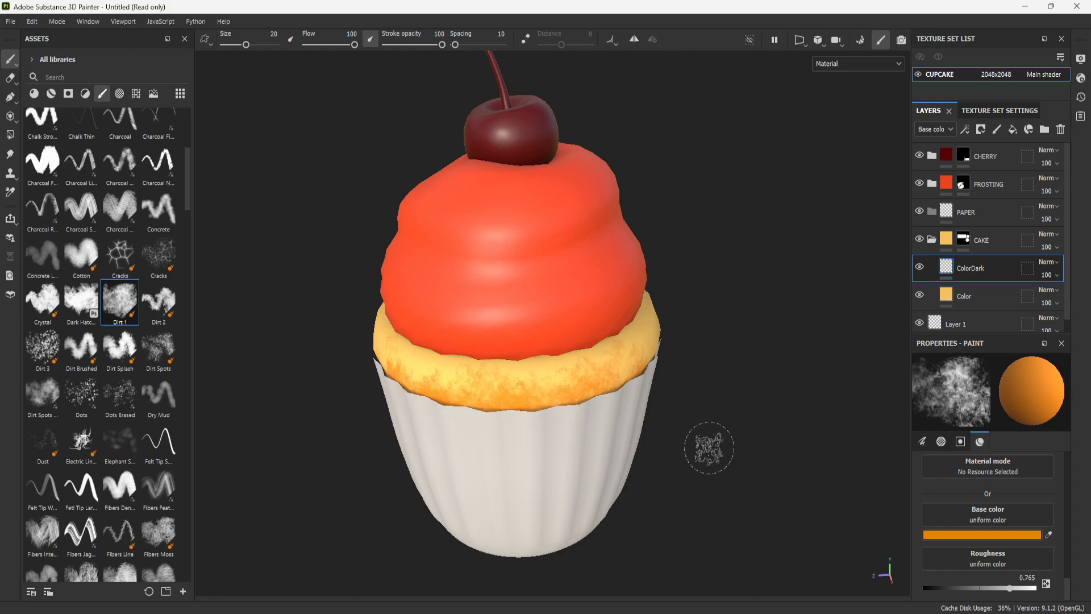
scroll(616, 400, "down", 5)
scroll(614, 397, "up", 3)
mouse_move(714, 347)
left_mouse_down("alt")
mouse_move(705, 405)
mouse_move(845, 377)
left_mouse_up("alt")
mouse_move(528, 406)
left_mouse_down()
mouse_move(484, 409)
mouse_move(509, 412)
left_mouse_up()
mouse_move(431, 396)
left_mouse_down()
mouse_move(423, 382)
mouse_move(472, 391)
left_mouse_up()
scroll(518, 426, "down", 2)
middle_click_drag(545, 431, 594, 398, "alt")
scroll(552, 423, "up", 1)
left_click_drag(552, 423, 750, 439, "alt")
mouse_move(463, 397)
left_mouse_down()
mouse_move(445, 401)
mouse_move(478, 433)
mouse_move(620, 402)
left_mouse_up()
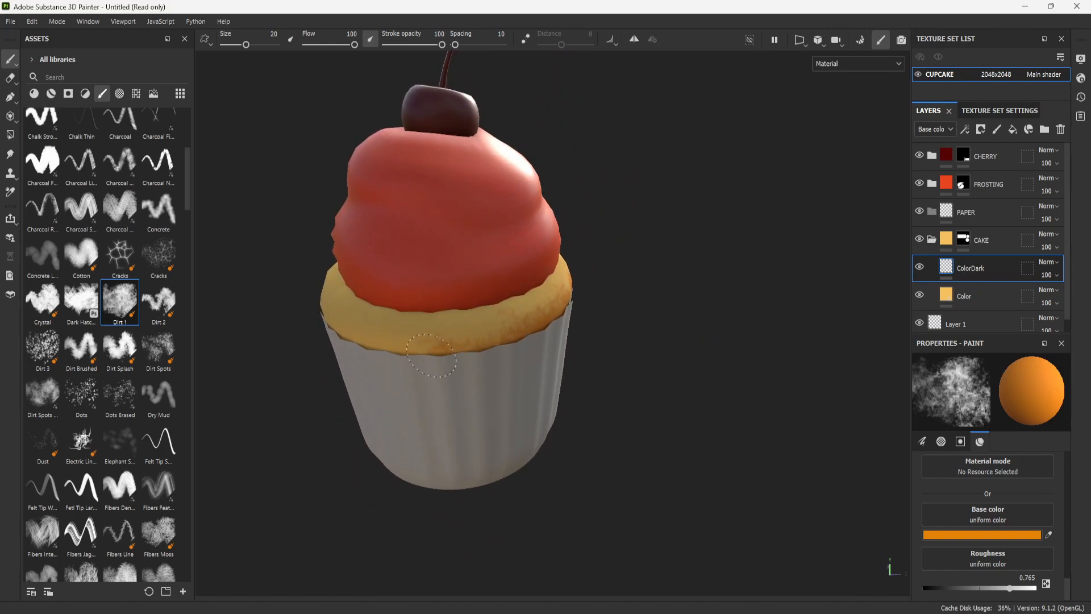
mouse_move(523, 346)
left_mouse_down("alt")
mouse_move(613, 394)
mouse_move(638, 341)
mouse_move(463, 321)
mouse_move(613, 333)
left_mouse_up("alt")
mouse_move(506, 372)
left_mouse_down("alt")
mouse_move(531, 420)
mouse_move(500, 363)
left_mouse_up("alt")
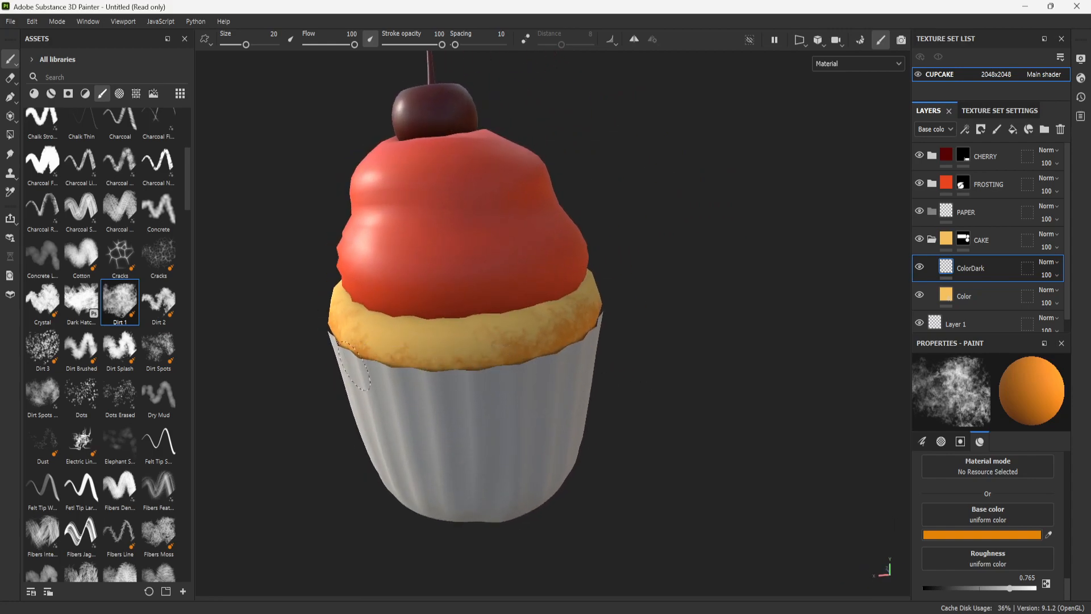
mouse_move(744, 380)
left_mouse_down("alt")
mouse_move(489, 316)
mouse_move(682, 358)
mouse_move(628, 324)
mouse_move(701, 455)
mouse_move(574, 247)
mouse_move(718, 385)
mouse_move(716, 323)
mouse_move(632, 398)
mouse_move(697, 365)
mouse_move(706, 382)
left_mouse_up("alt")
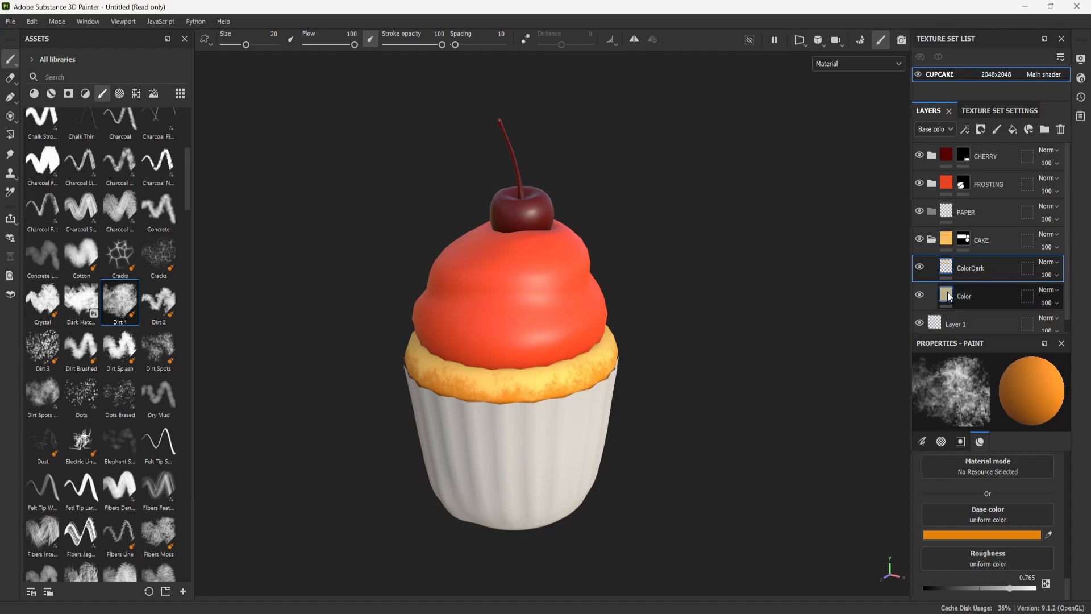
scroll(710, 419, "up", 5)
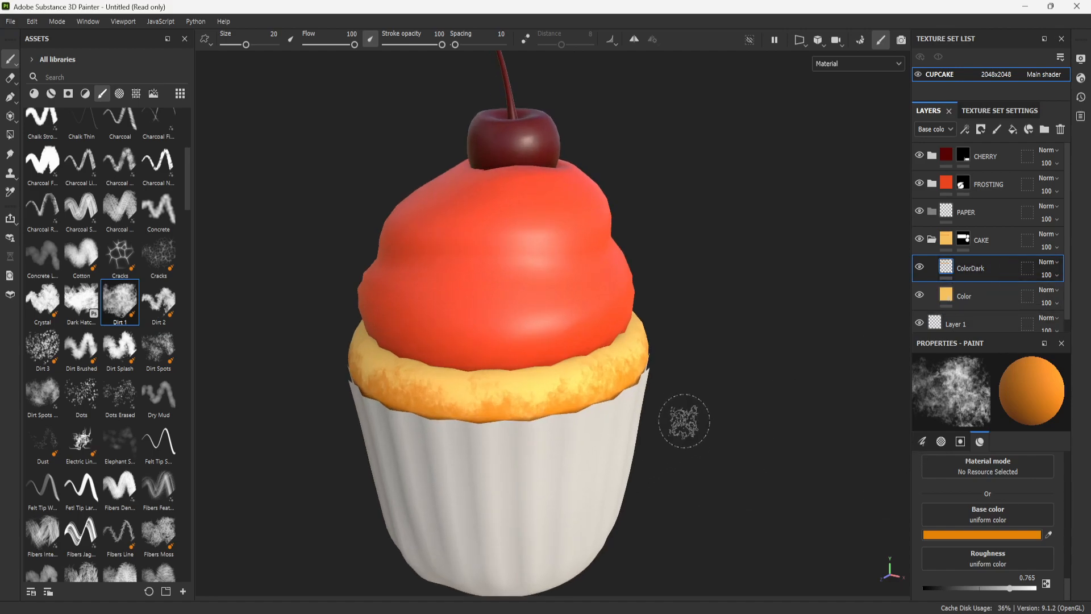
- Reduce the brush size to 12.05 and paint orange baked patches along the cake's upper edge beneath the frosting on the ColorDark layer
scroll(706, 438, "down", 5)
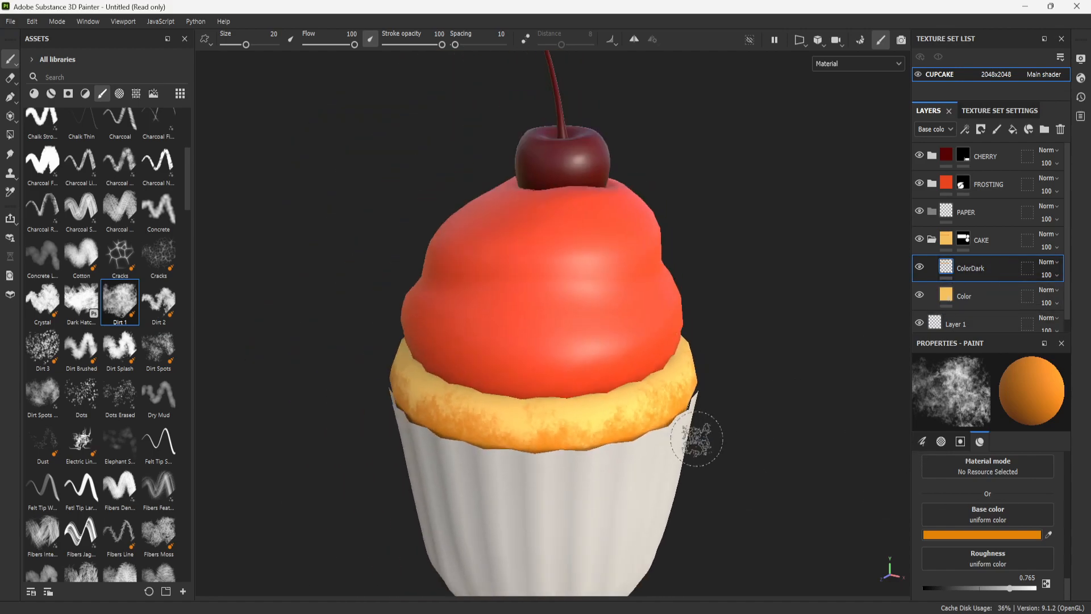
key("bracketleft")
key("bracketleft")
key("bracketleft")
key("bracketleft")
key("bracketleft")
key("bracketleft")
key("bracketleft")
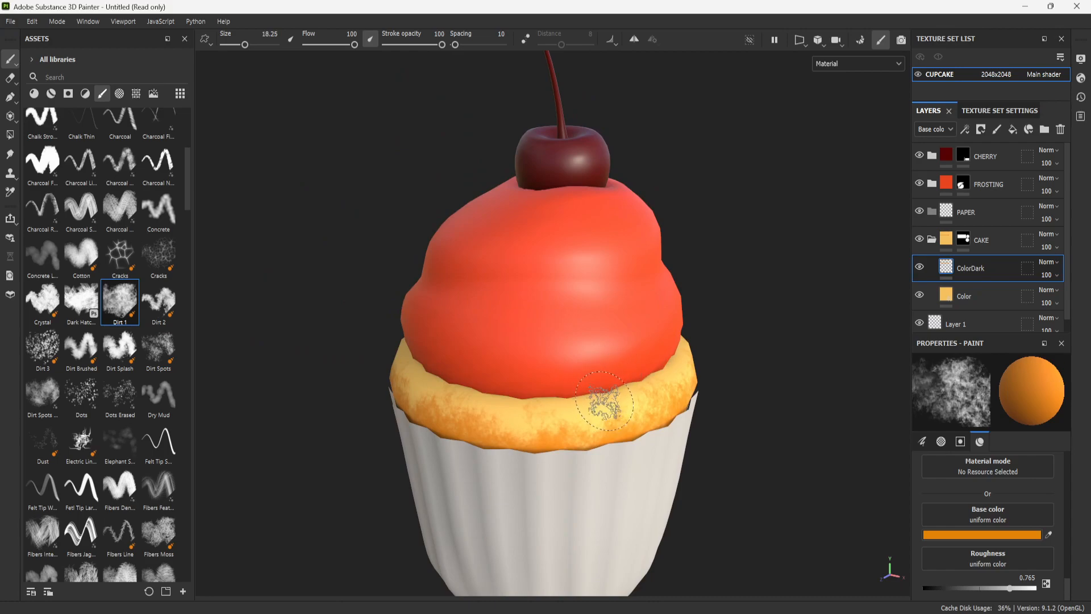
key("bracketright")
key("bracketright")
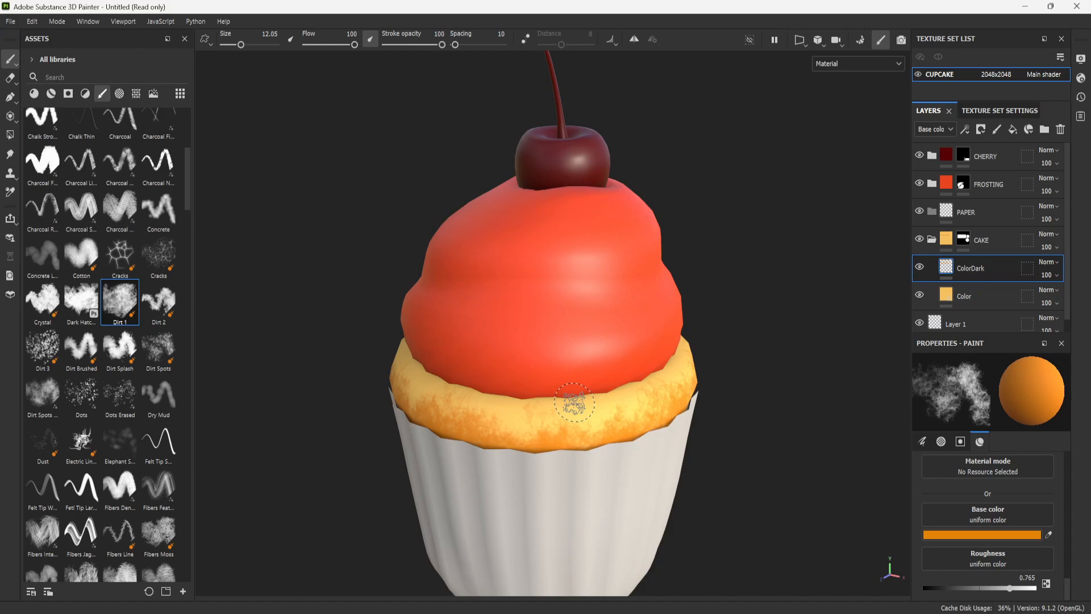
mouse_move(546, 395)
left_mouse_down()
mouse_move(508, 397)
mouse_move(635, 378)
mouse_move(478, 382)
left_mouse_up()
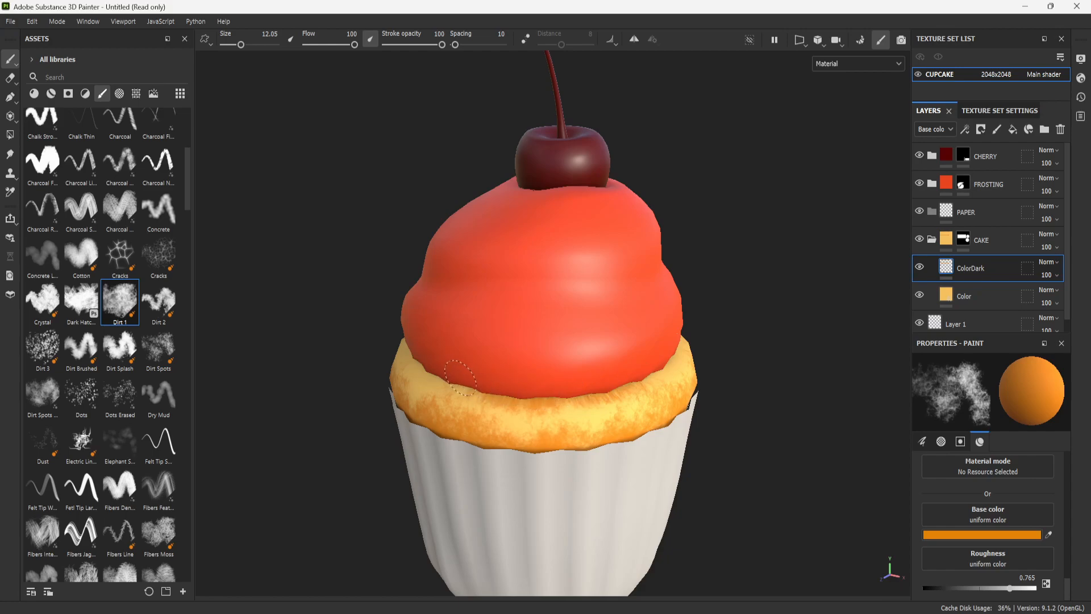
scroll(713, 369, "down", 5)
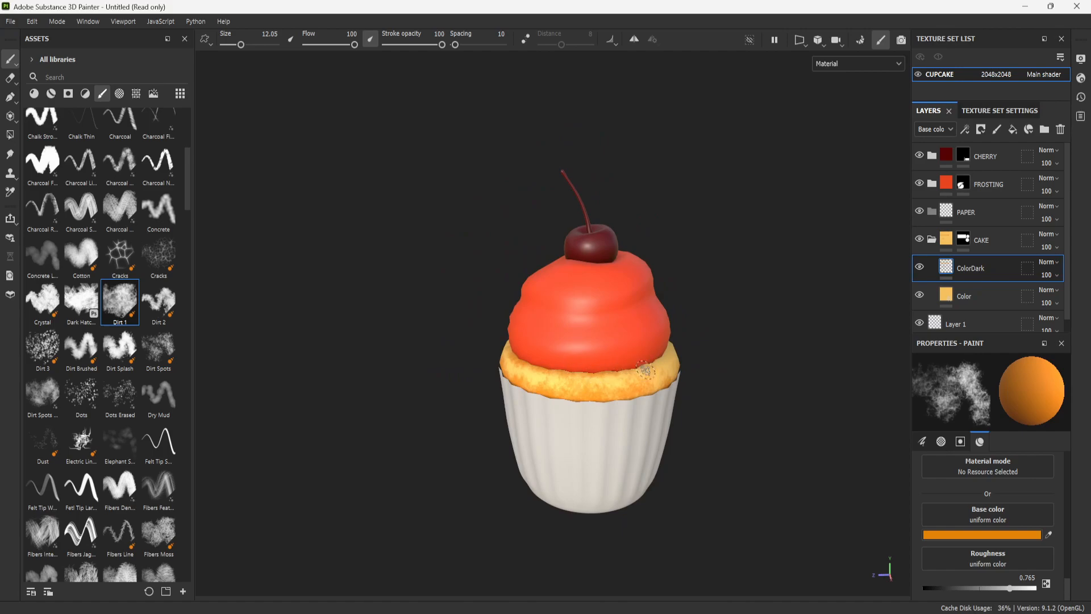
left_click_drag(841, 340, 764, 403, "alt")
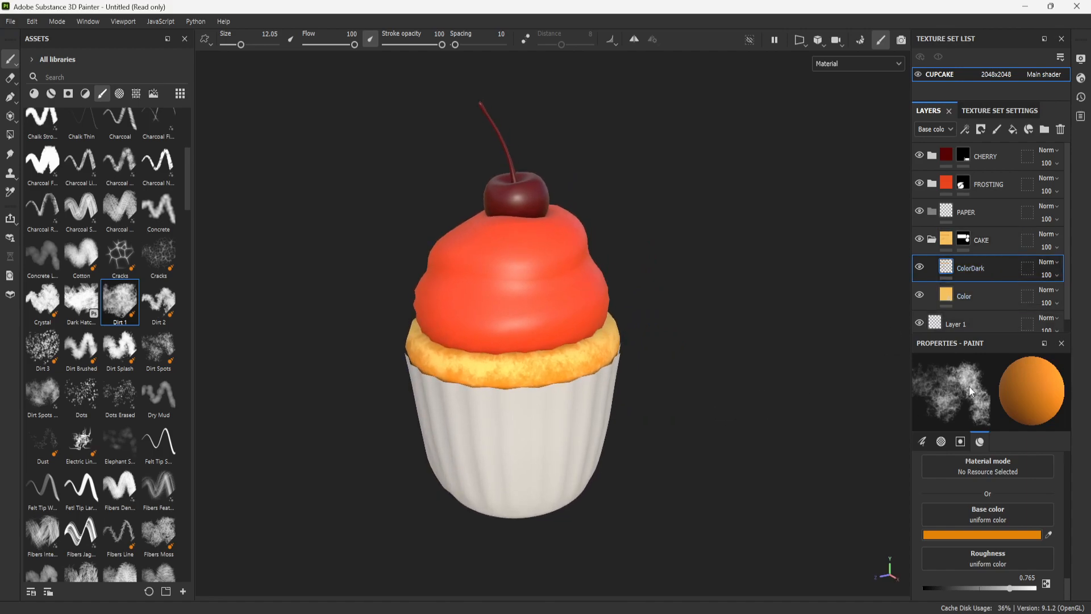
- Add a paint layer above ColorDark, sample the Color layer's yellow, set roughness to 0.655 and paint over the middle of the cake rim
left_click(1002, 132)
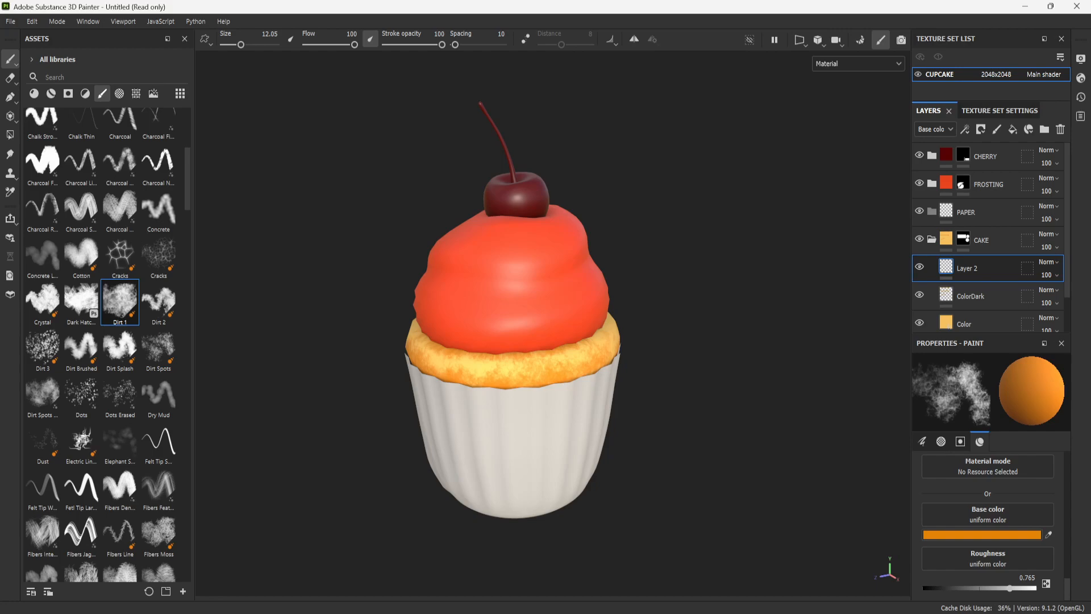
left_click(1049, 535)
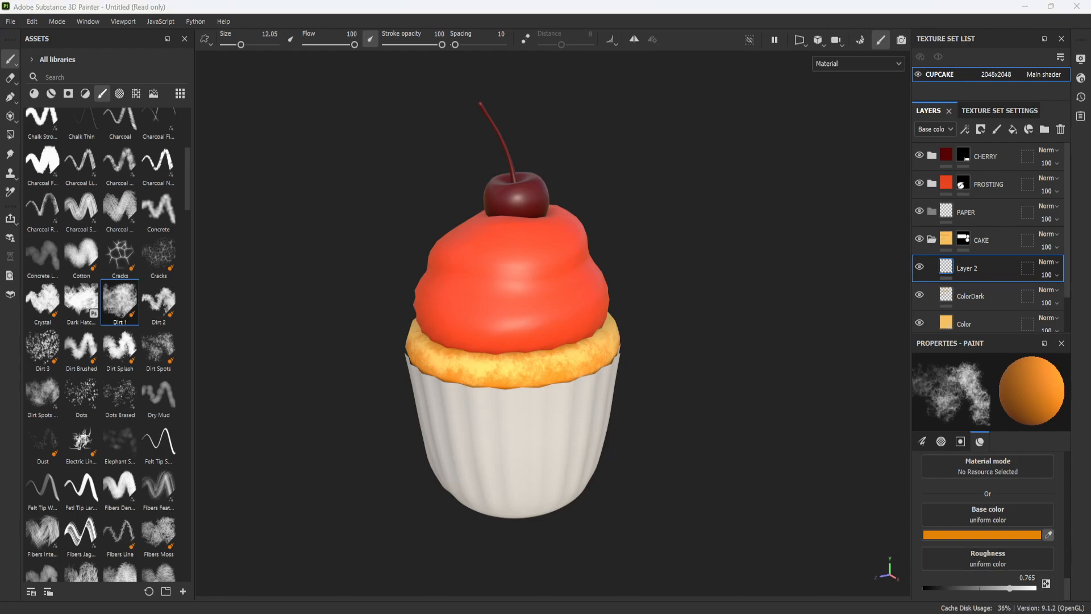
left_click(946, 322)
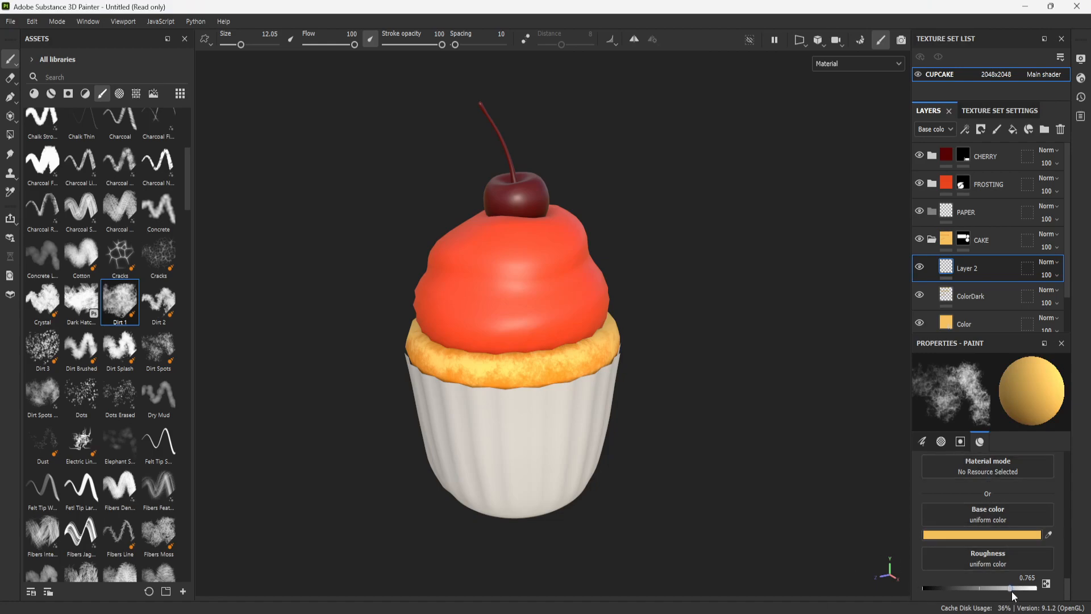
left_click_drag(1008, 588, 992, 589)
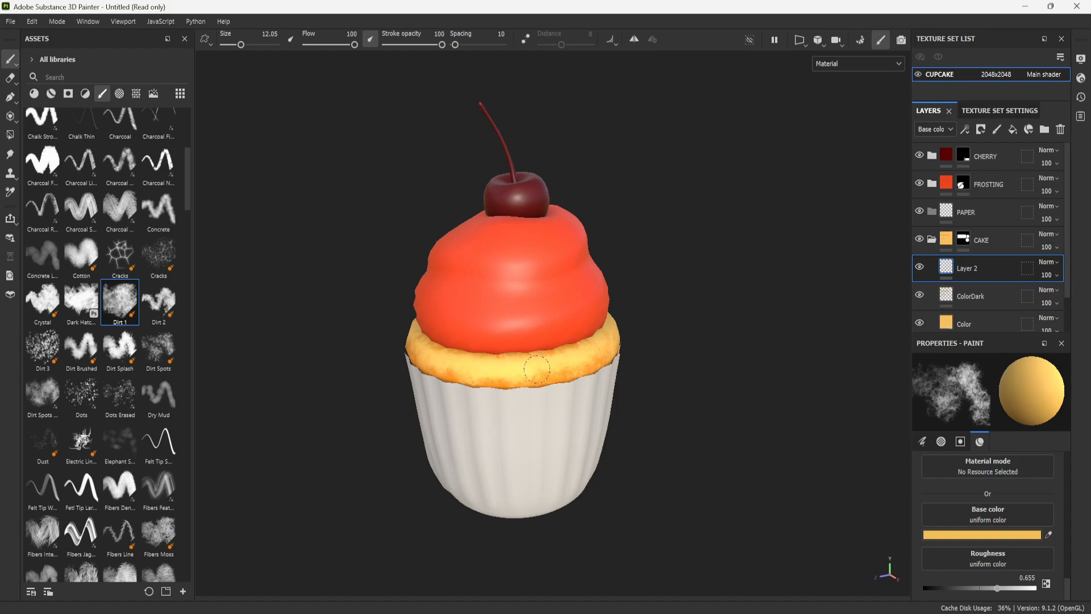
scroll(578, 373, "up", 5)
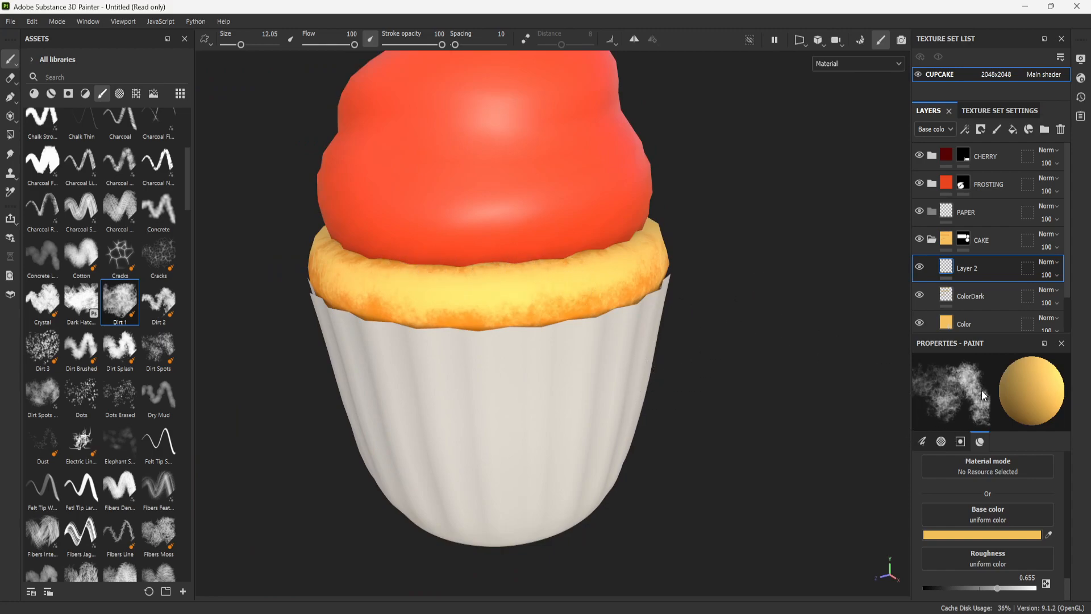
- Enable the height channel of the brush material and set the height to -0.71
scroll(1001, 492, "up", 3)
scroll(1006, 481, "down", 3)
scroll(1007, 496, "up", 3)
scroll(1021, 563, "down", 2)
left_click(988, 549)
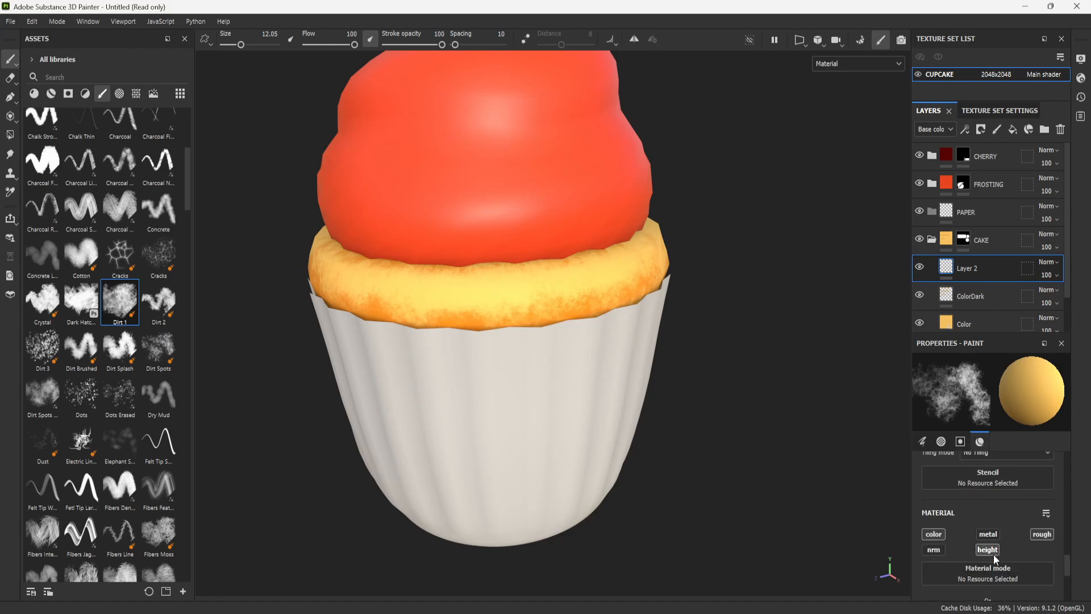
scroll(977, 497, "down", 3)
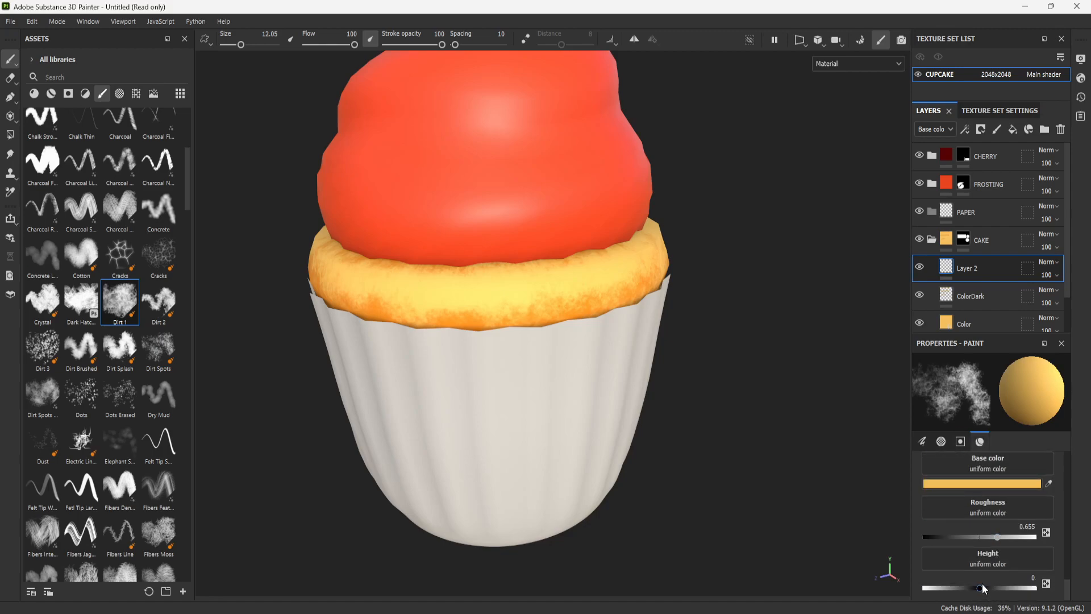
left_click_drag(984, 592, 941, 596)
- Paint a test stroke with height across the front of the cake rim and inspect it up close
mouse_move(543, 310)
left_mouse_down()
mouse_move(511, 288)
mouse_move(449, 298)
left_mouse_up()
scroll(632, 278, "up", 5)
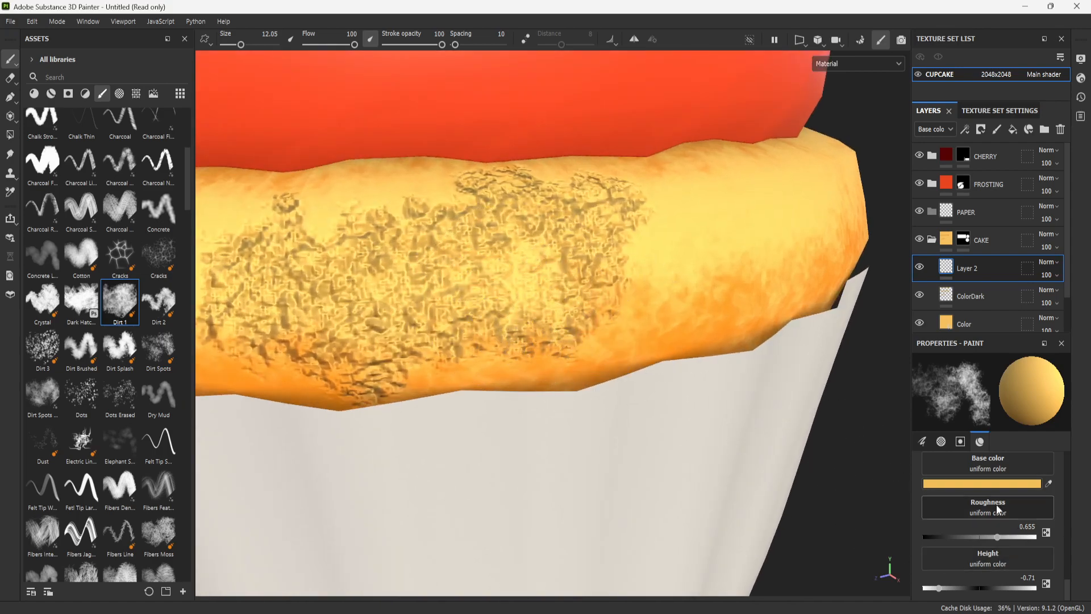
scroll(423, 281, "down", 5)
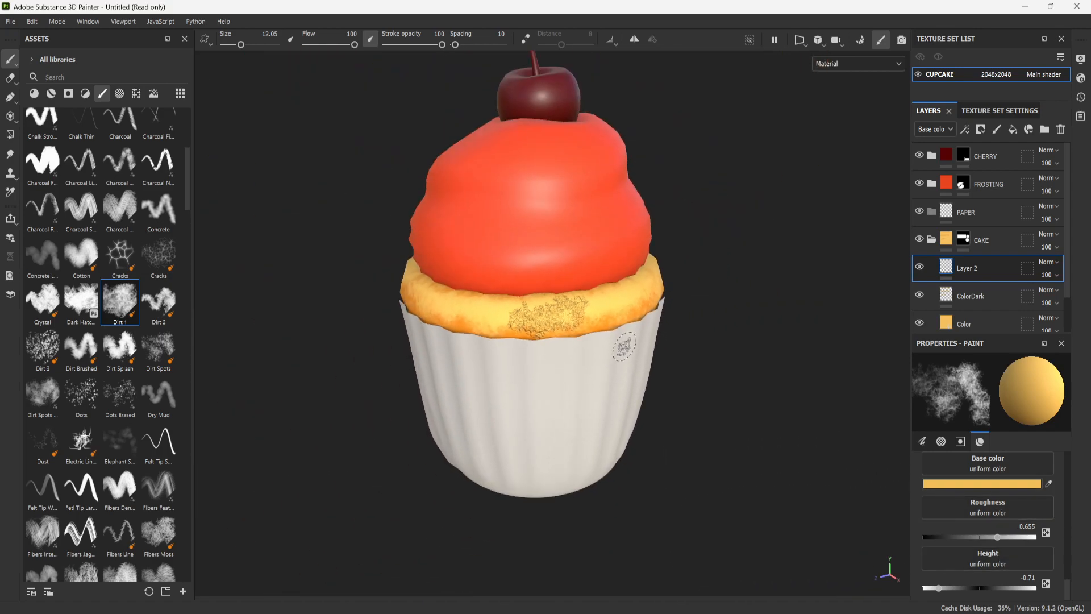
scroll(576, 321, "up", 2)
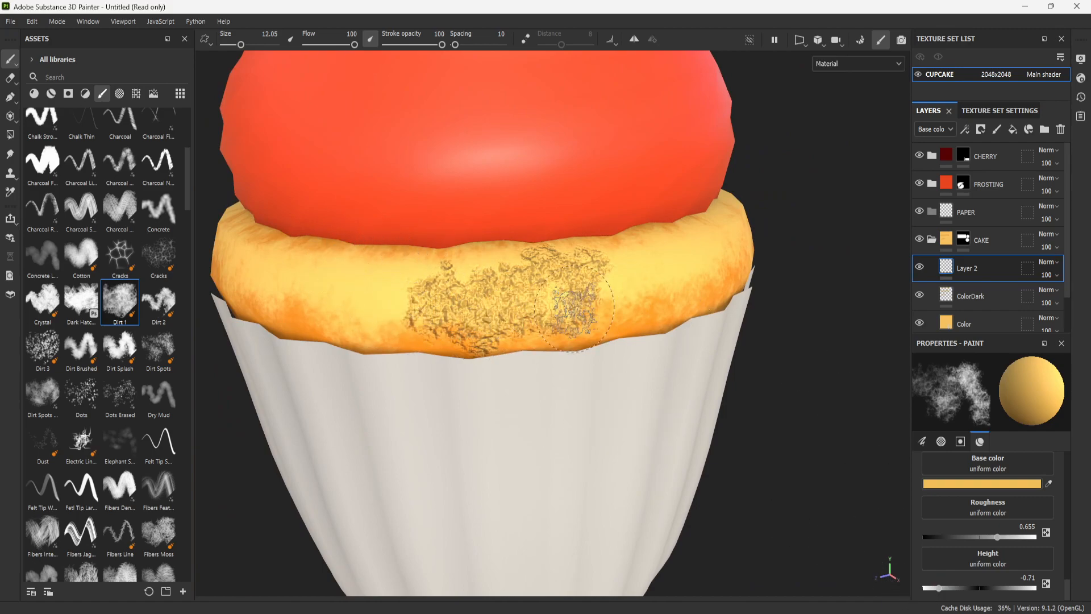
scroll(554, 310, "up", 2)
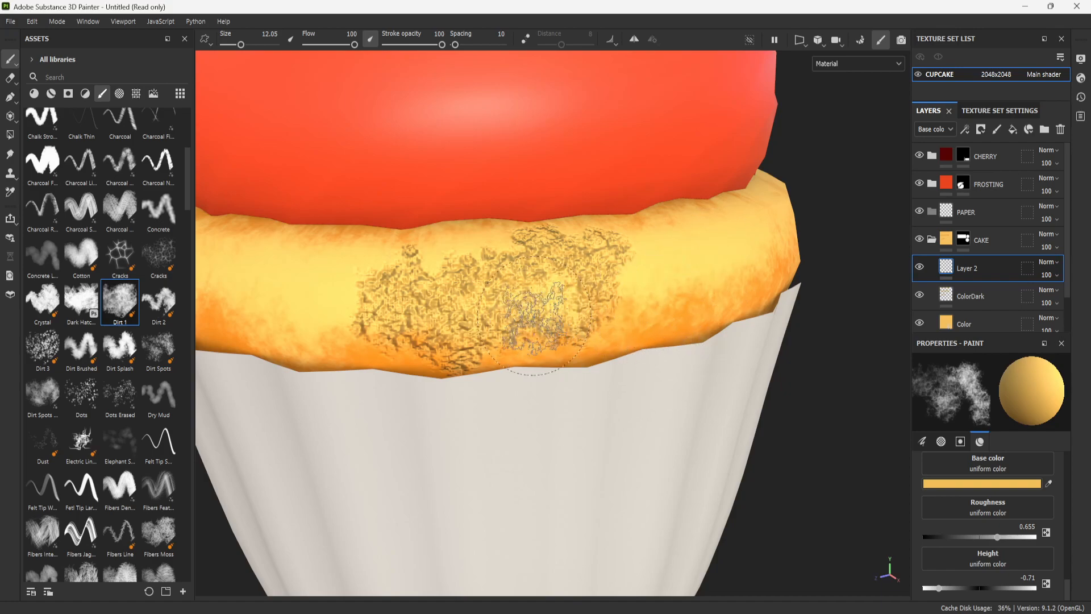
- Undo the test stroke and set the brush roughness to 0.73 and height to -0.24
key("ctrl+z")
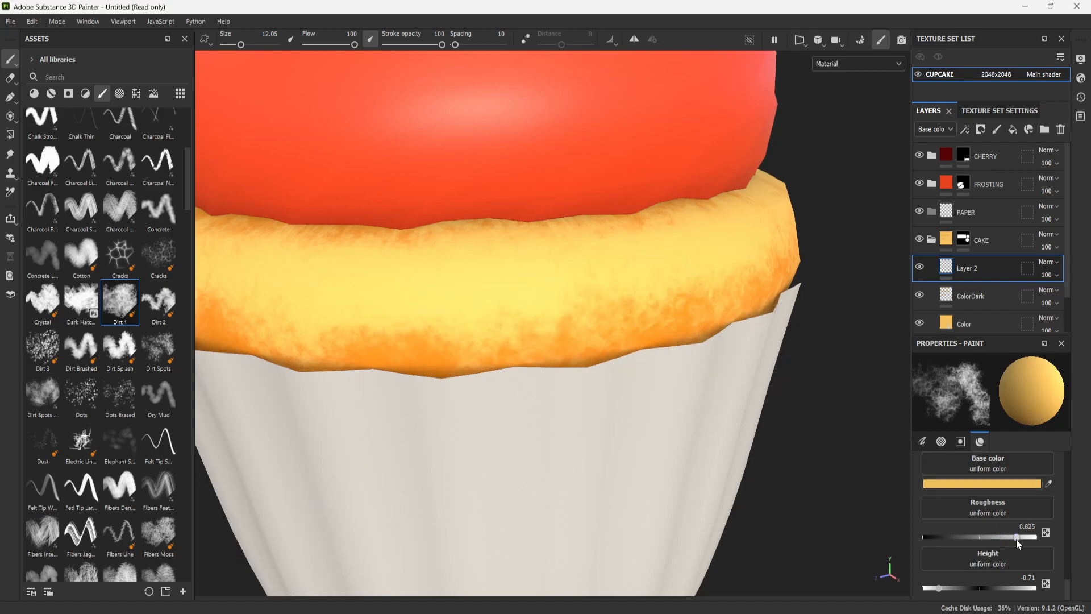
left_click_drag(1007, 537, 1005, 537)
mouse_move(963, 588)
left_mouse_down()
mouse_move(980, 588)
mouse_move(968, 589)
left_mouse_up()
- Try painting softer crumb bumps across the front of the cake rim and undo the strokes
mouse_move(427, 280)
left_mouse_down()
mouse_move(548, 301)
mouse_move(368, 303)
left_mouse_up()
key("f")
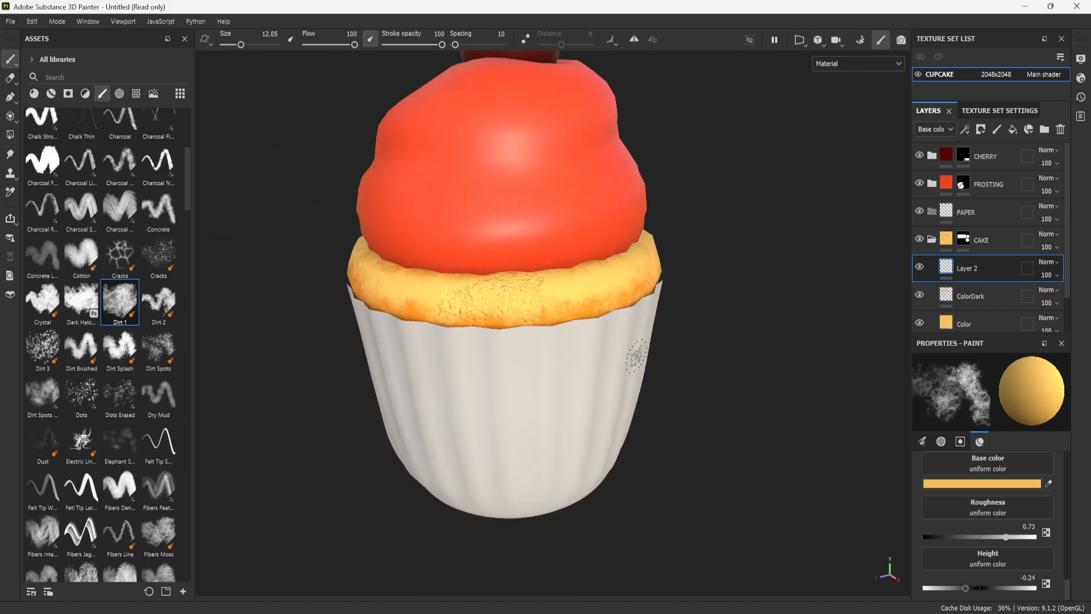
mouse_move(482, 319)
left_mouse_down()
mouse_move(433, 307)
mouse_move(619, 310)
left_mouse_up()
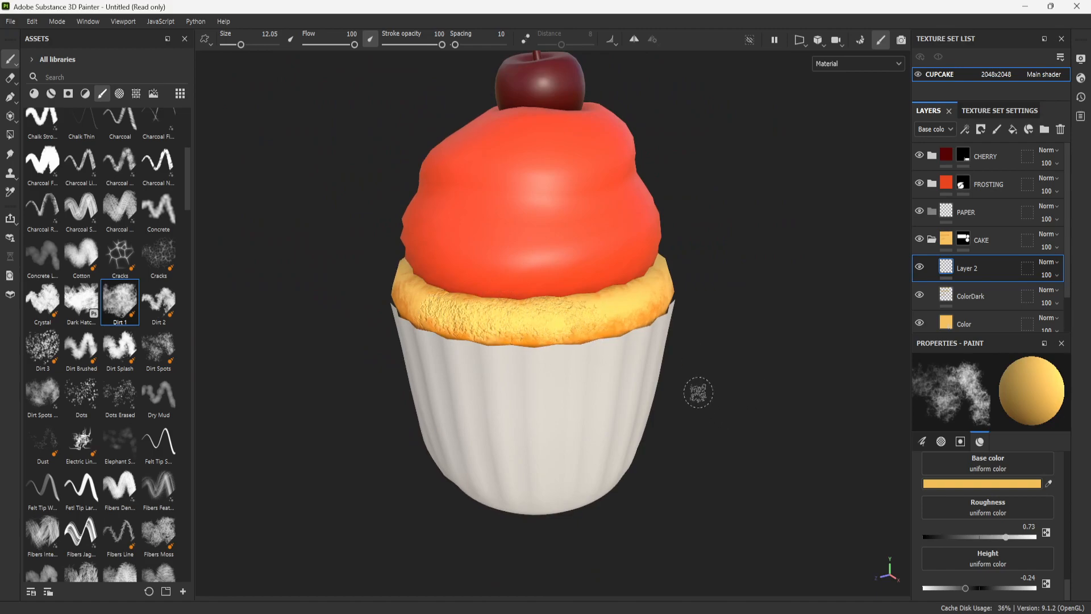
key("ctrl+z")
key("ctrl+z")
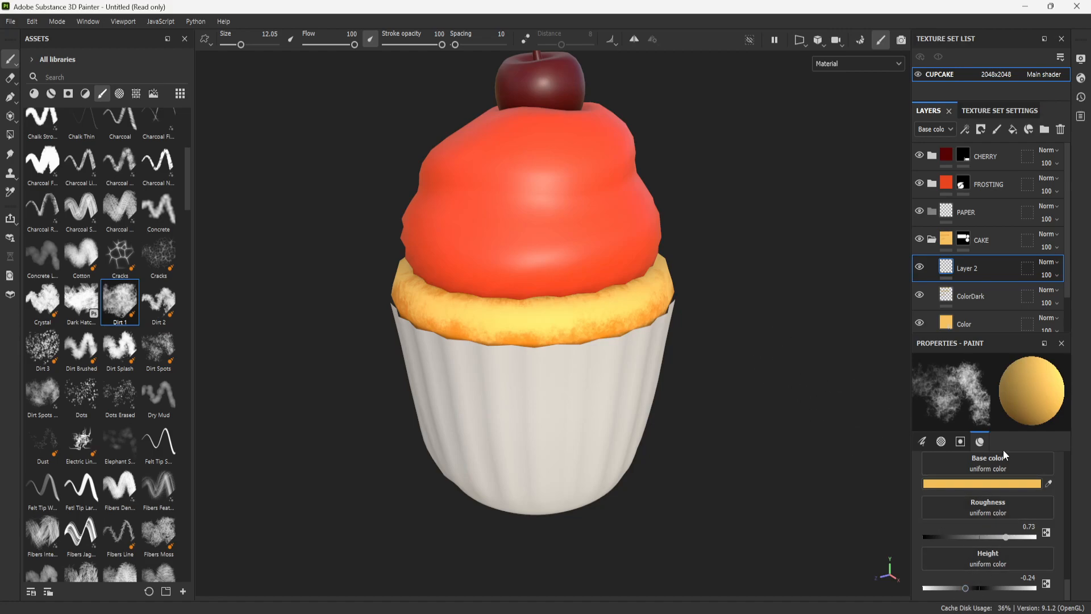
- Disable the color and roughness channels of the brush material, leaving only height enabled
key("shift")
middle_click_drag(739, 294, 711, 351, "alt")
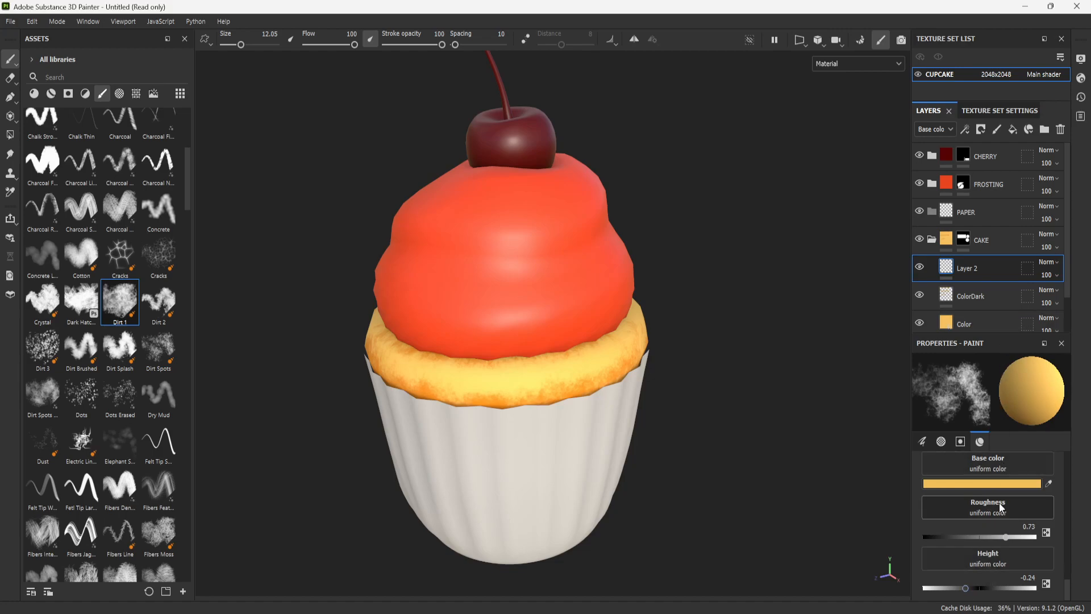
scroll(977, 509, "up", 4)
left_click(932, 518)
left_click(1041, 518)
scroll(1011, 545, "down", 1)
- Try painting height-only crumb texture around the cake rim and undo it
mouse_move(520, 358)
left_mouse_down()
mouse_move(494, 389)
mouse_move(447, 366)
mouse_move(463, 391)
mouse_move(541, 391)
mouse_move(514, 390)
mouse_move(579, 376)
mouse_move(597, 355)
mouse_move(469, 355)
mouse_move(408, 376)
mouse_move(399, 361)
left_mouse_up()
scroll(654, 375, "down", 3)
scroll(643, 402, "up", 4)
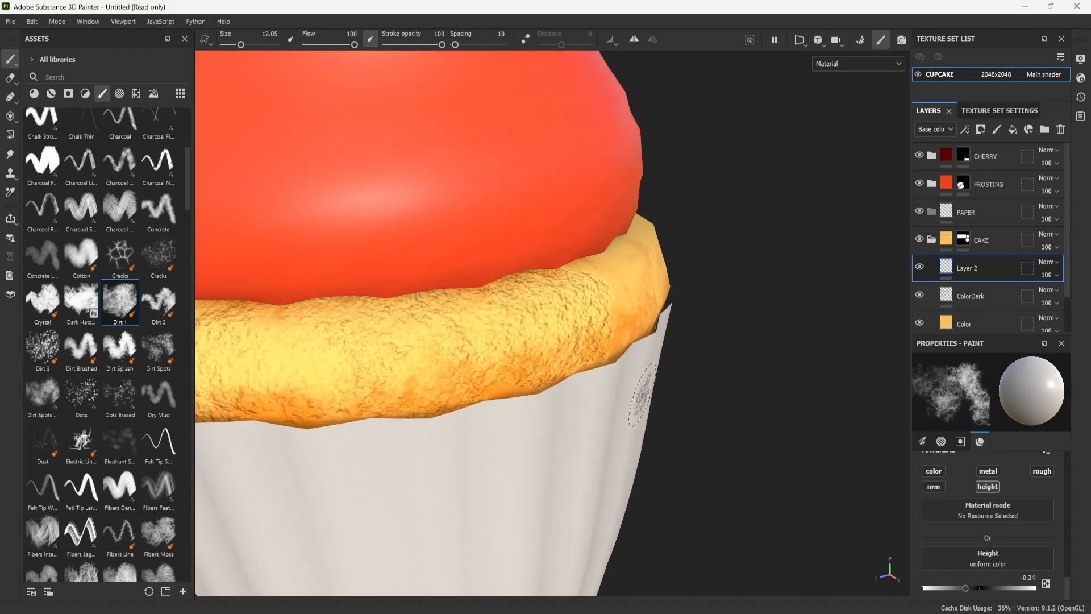
scroll(642, 398, "down", 1)
key("ctrl+z")
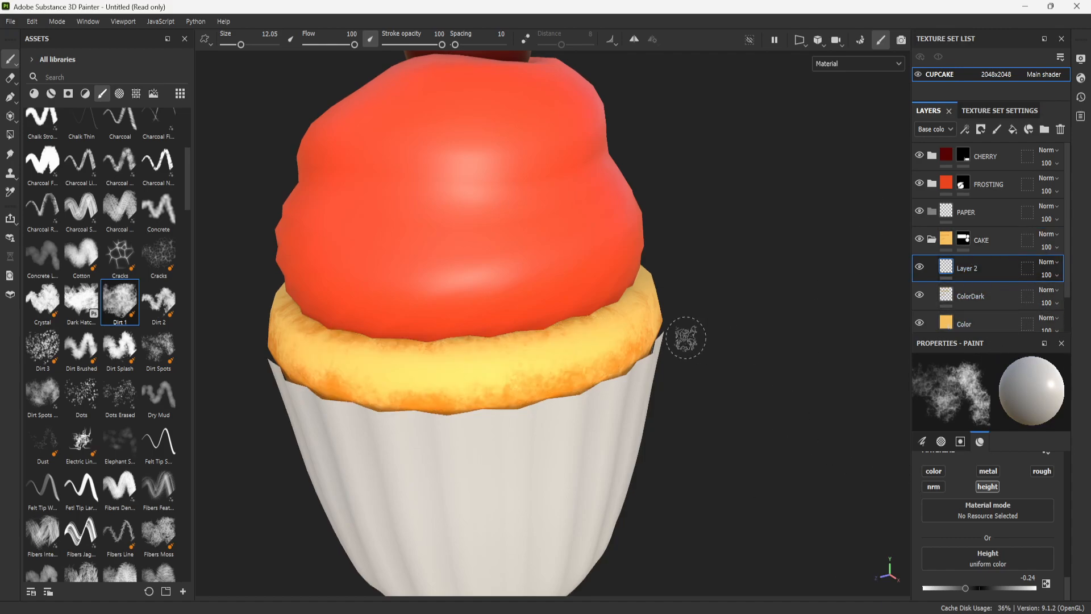
- Inspect the cupcake from several angles and compare it with the orange-frosted cupcake reference photo in the browser window
middle_click_drag(694, 205, 741, 332, "alt")
scroll(740, 333, "down", 3)
left_click_drag(740, 332, 735, 296, "alt")
middle_click_drag(730, 363, 711, 300, "alt")
right_click_drag(711, 299, 759, 483, "alt")
middle_click_drag(758, 483, 742, 463, "alt")
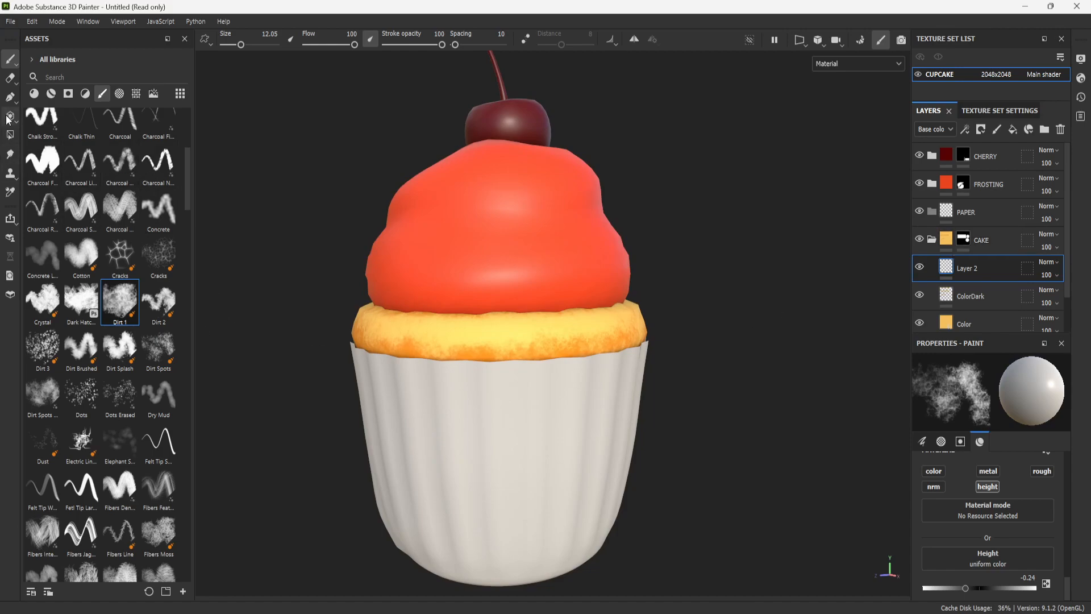
key("alt")
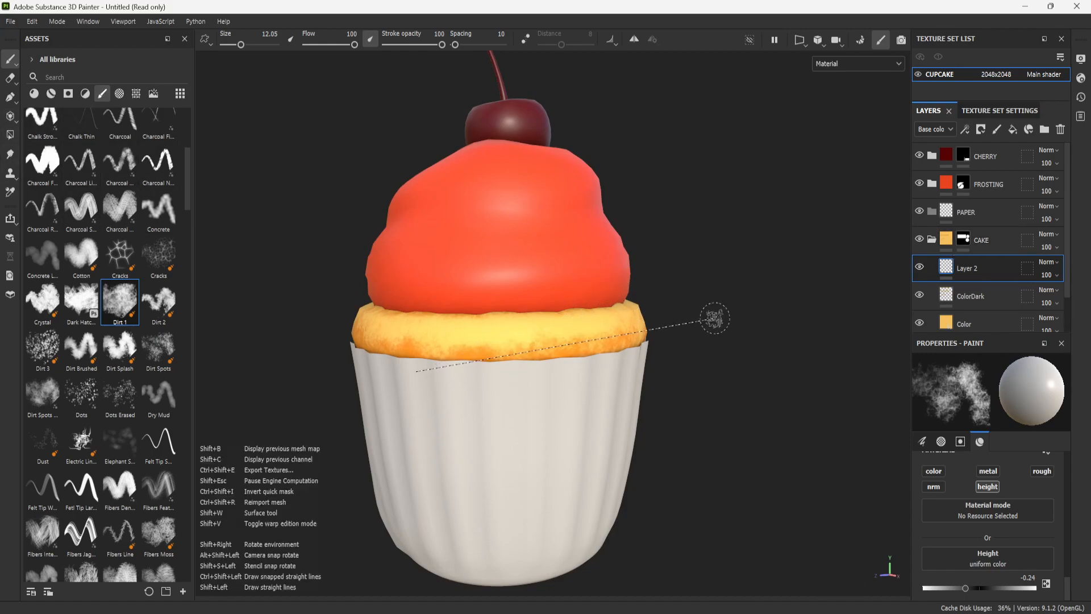
left_click_drag(705, 229, 811, 383, "alt")
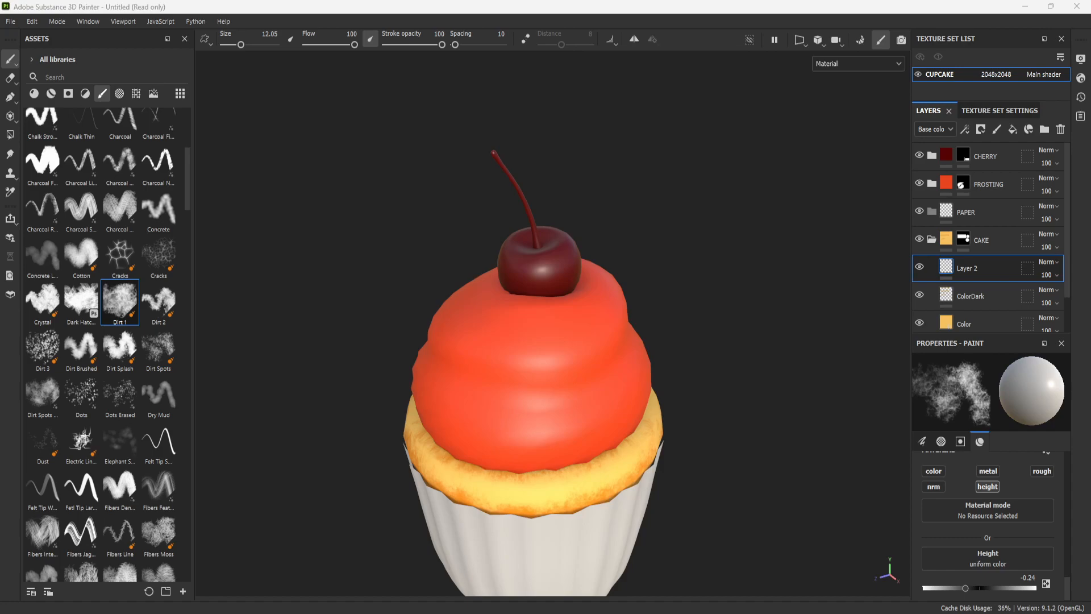
left_click_drag(1090, 193, 661, 113)
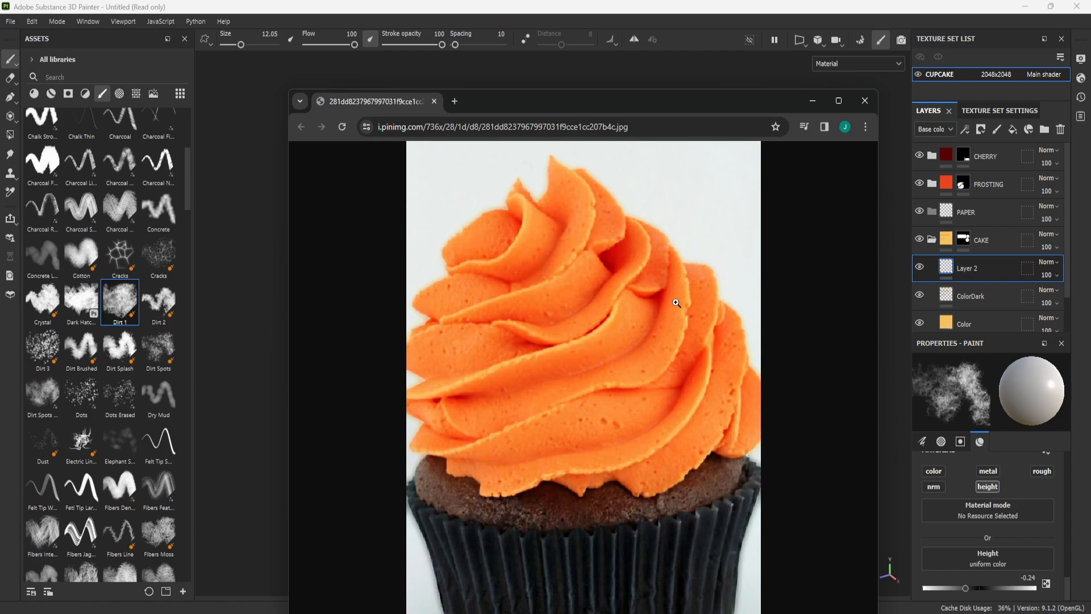
left_click_drag(785, 104, 1090, 174)
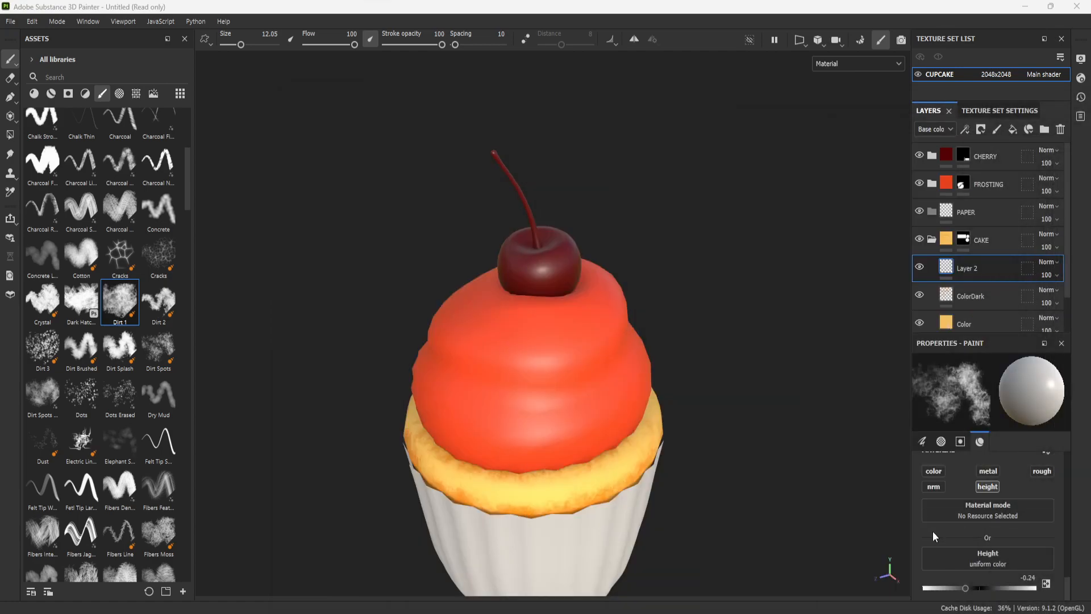
- Expand the FROSTING folder and add a fill layer above its Color layer
scroll(932, 536, "up", 2)
middle_click_drag(721, 374, 726, 349, "alt")
scroll(750, 346, "down", 2)
left_click_drag(760, 343, 938, 292, "alt")
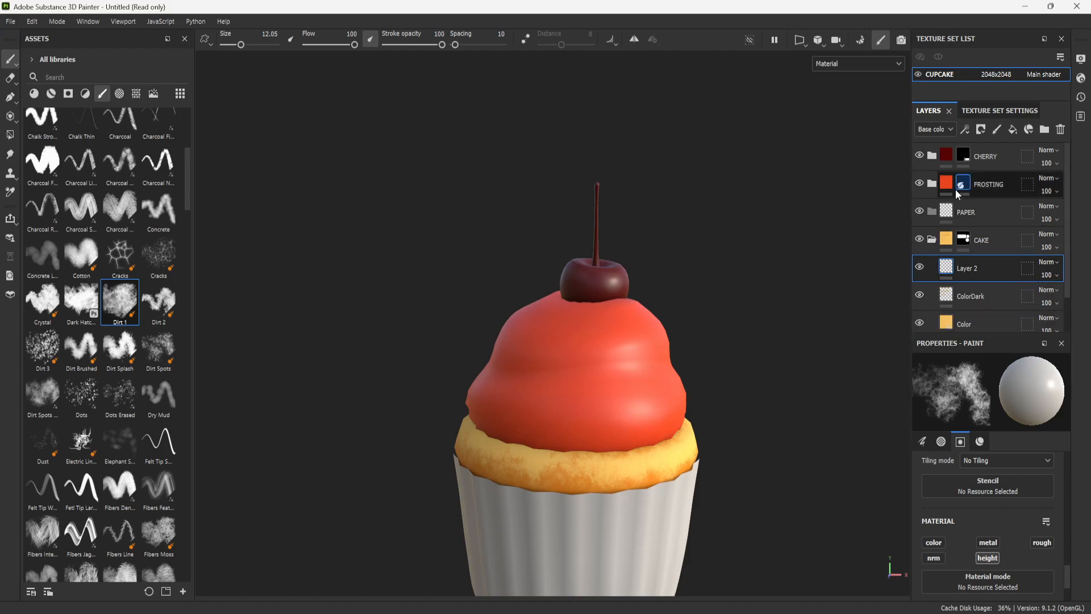
left_click(932, 183)
left_click(1013, 213)
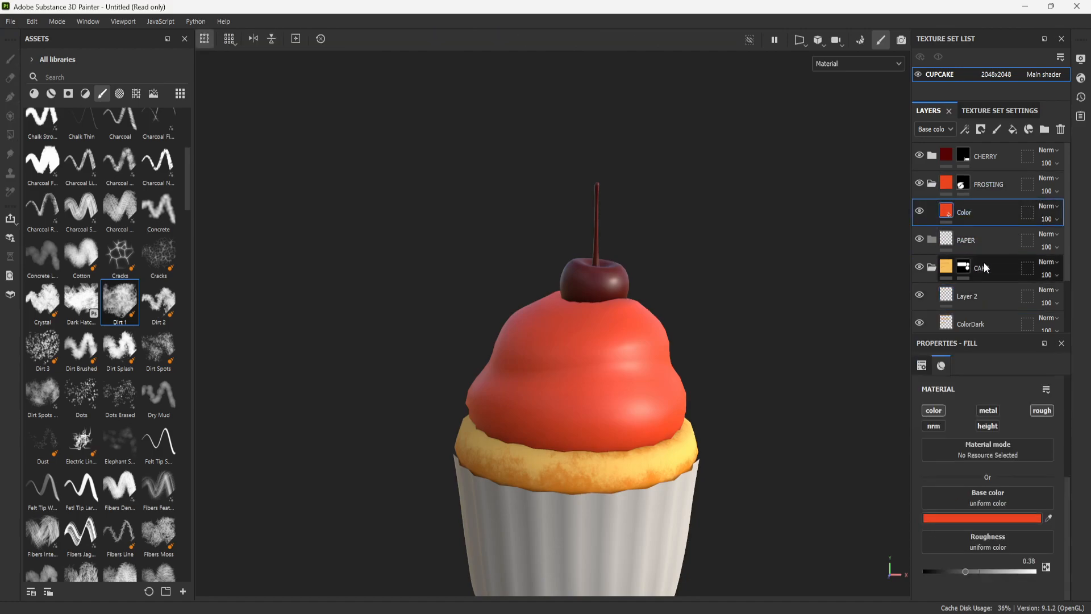
left_click(1012, 129)
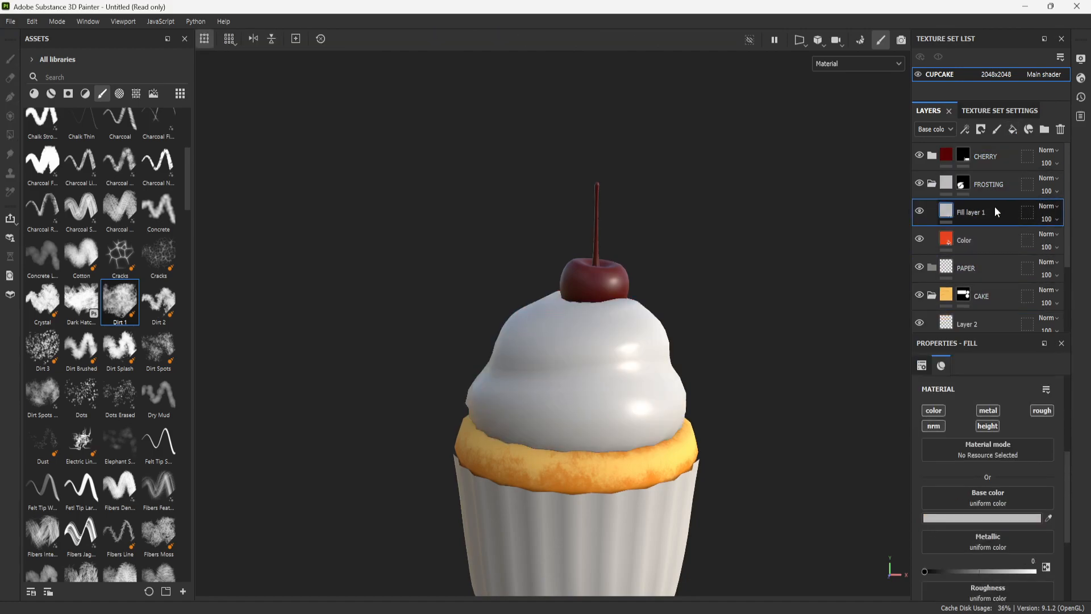
- Rename the new fill layer in the FROSTING folder as COlor Light
right_click_drag(771, 373, 756, 339, "alt")
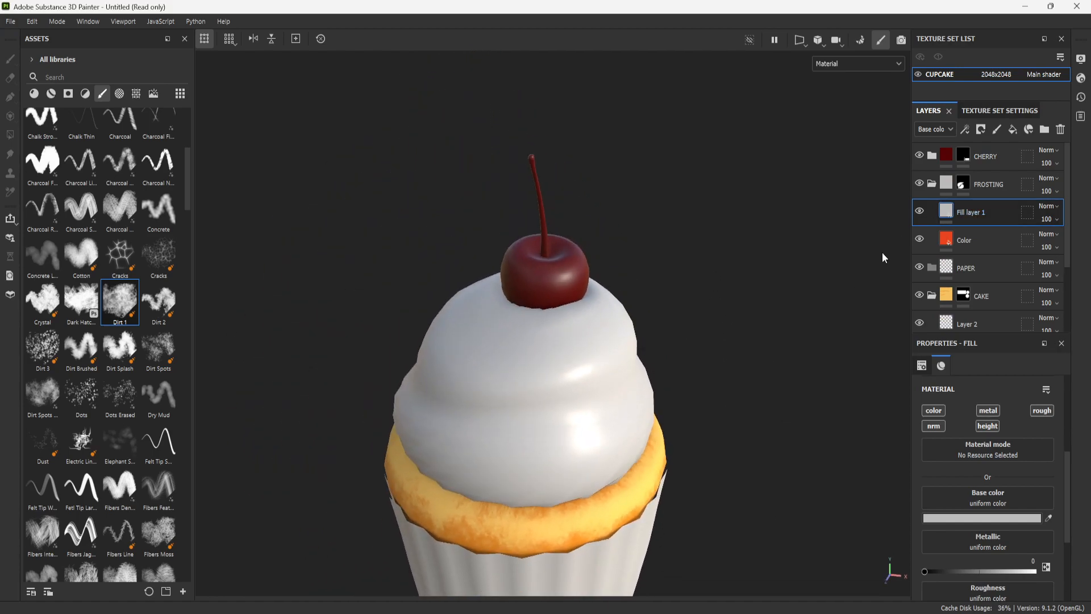
left_click_drag(882, 253, 756, 292, "alt")
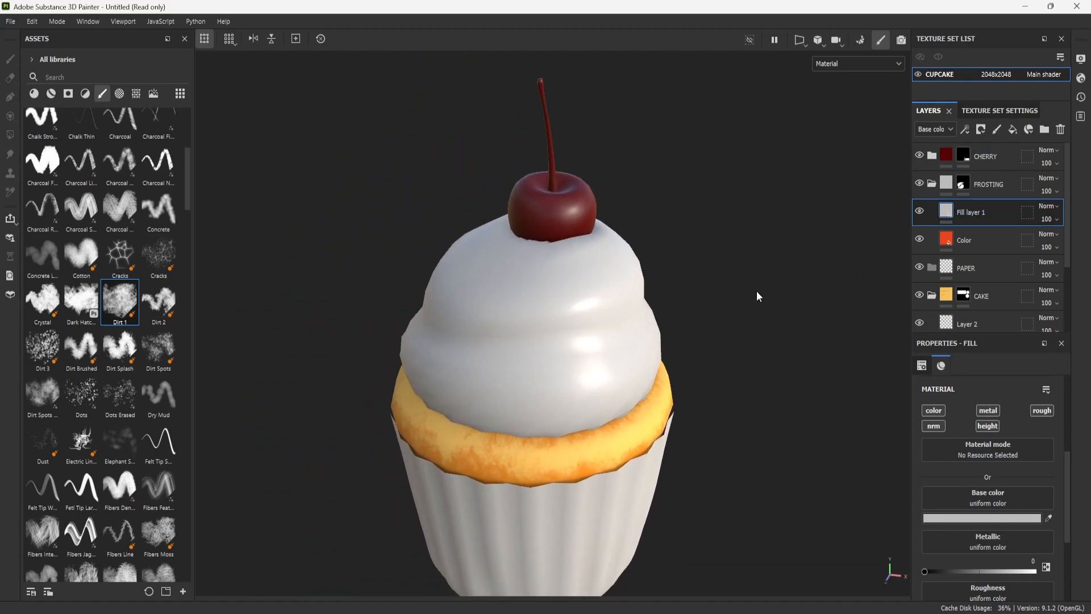
double_click(974, 213)
type("COlor Light")
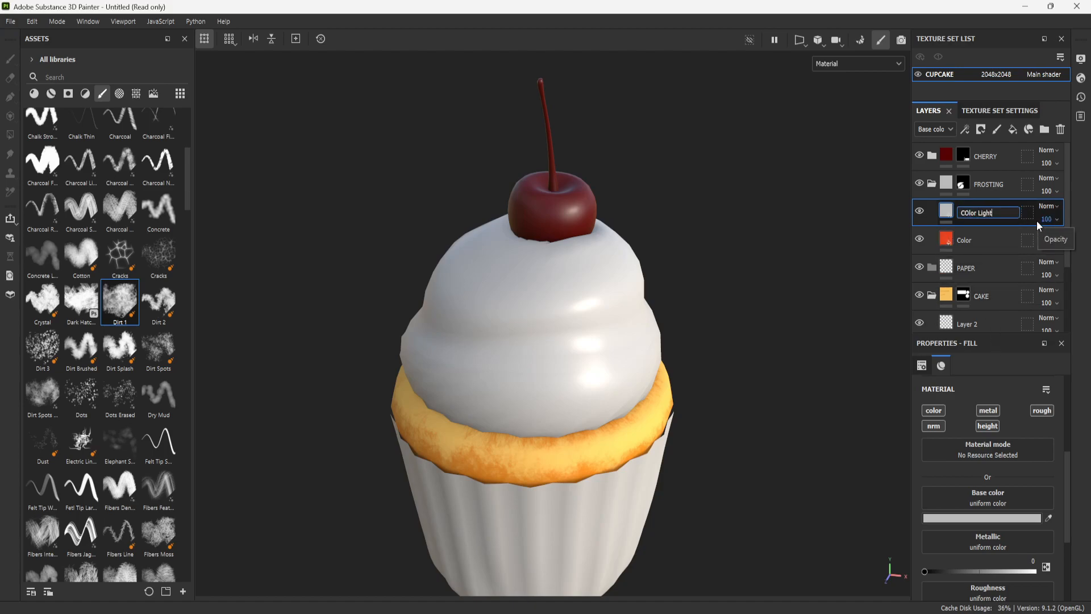
key("Return")
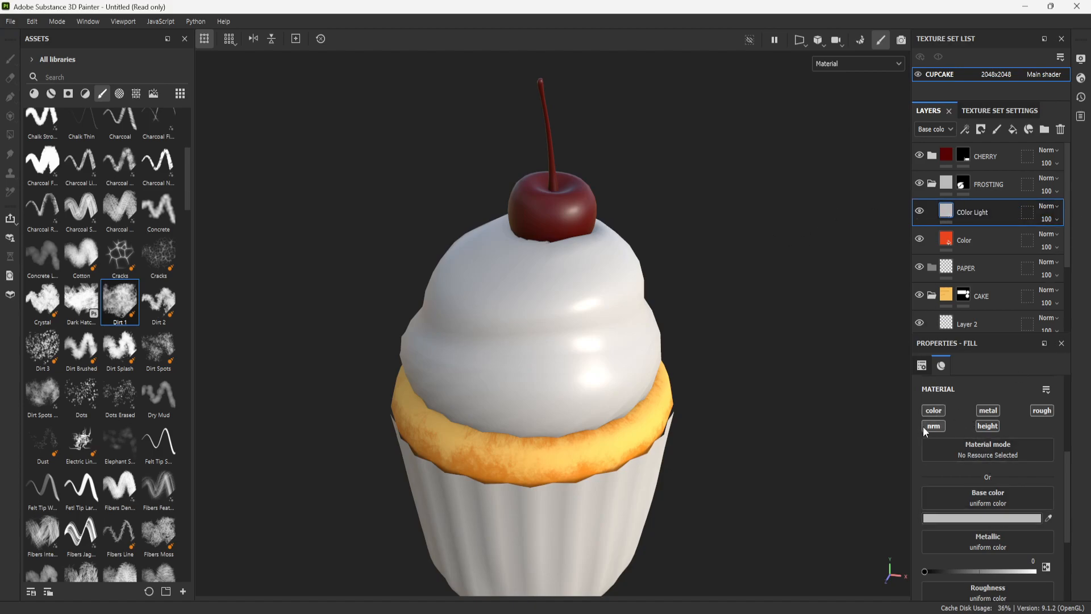
- Limit the COlor Light fill to the color channel and sample its base color E8441E from the Color layer's red-orange
left_click(987, 408)
left_click(1048, 409)
left_click(1011, 518)
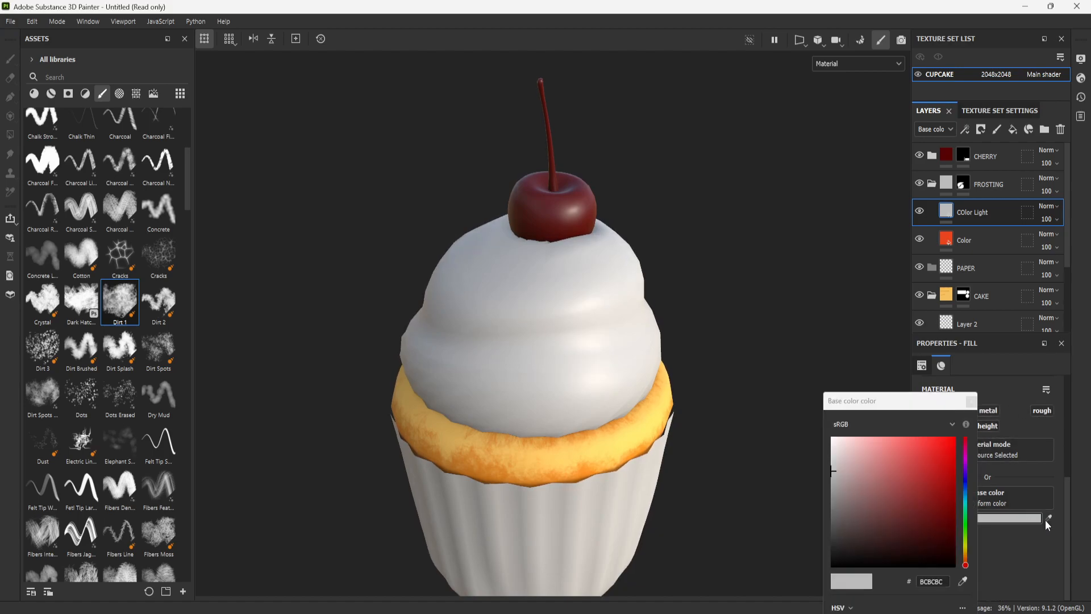
left_click(963, 581)
left_click(947, 239)
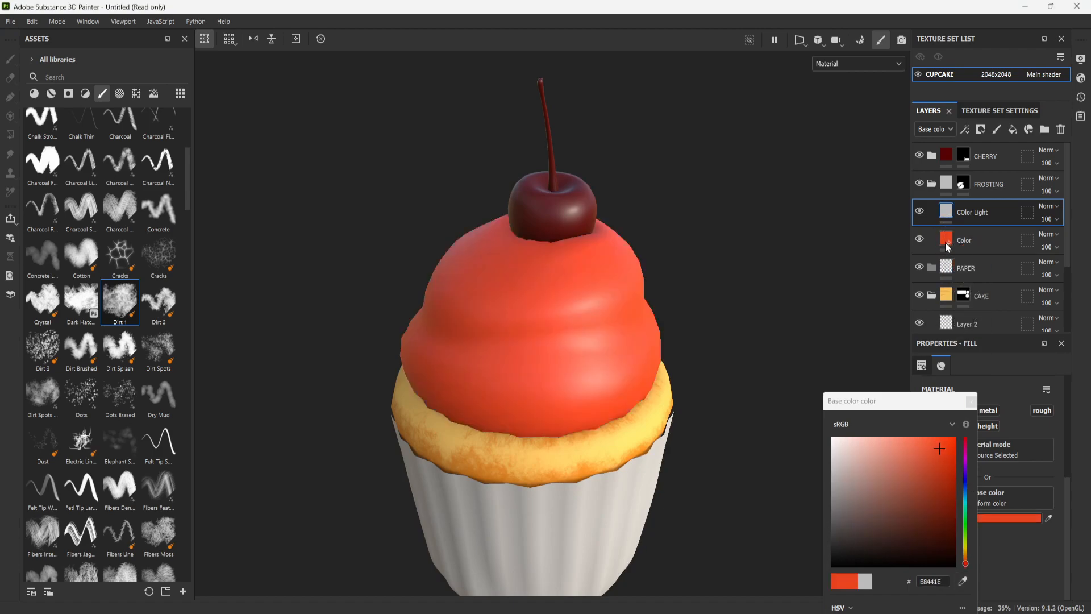
- Shift the COlor Light base color to a brighter orange, F3801F, with hue 0.076 and value 0.953
left_click_drag(921, 402, 884, 189)
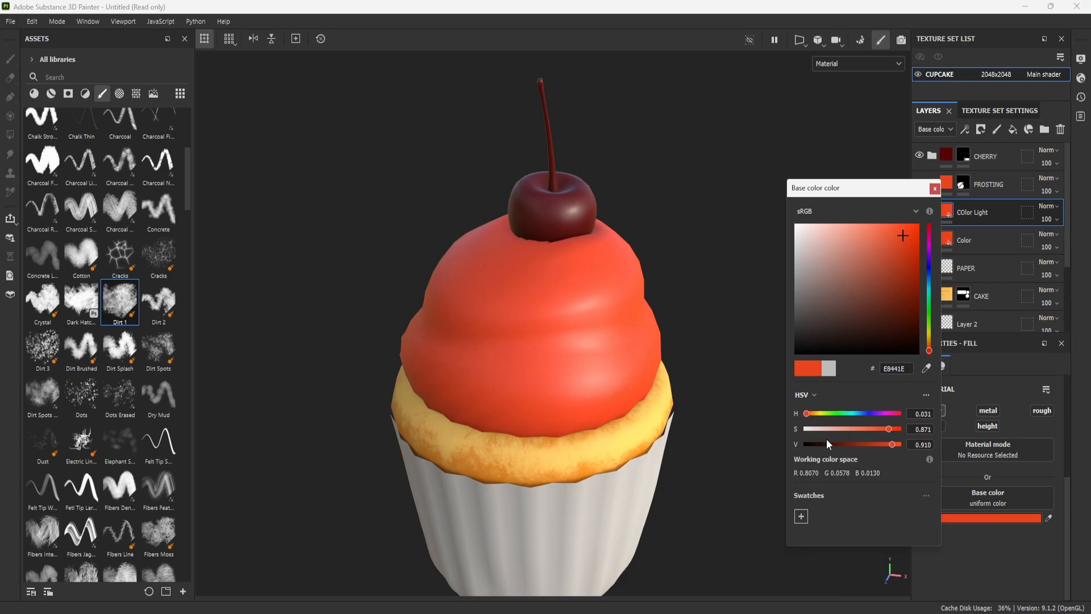
left_click_drag(894, 445, 896, 444)
left_click_drag(806, 413, 812, 415)
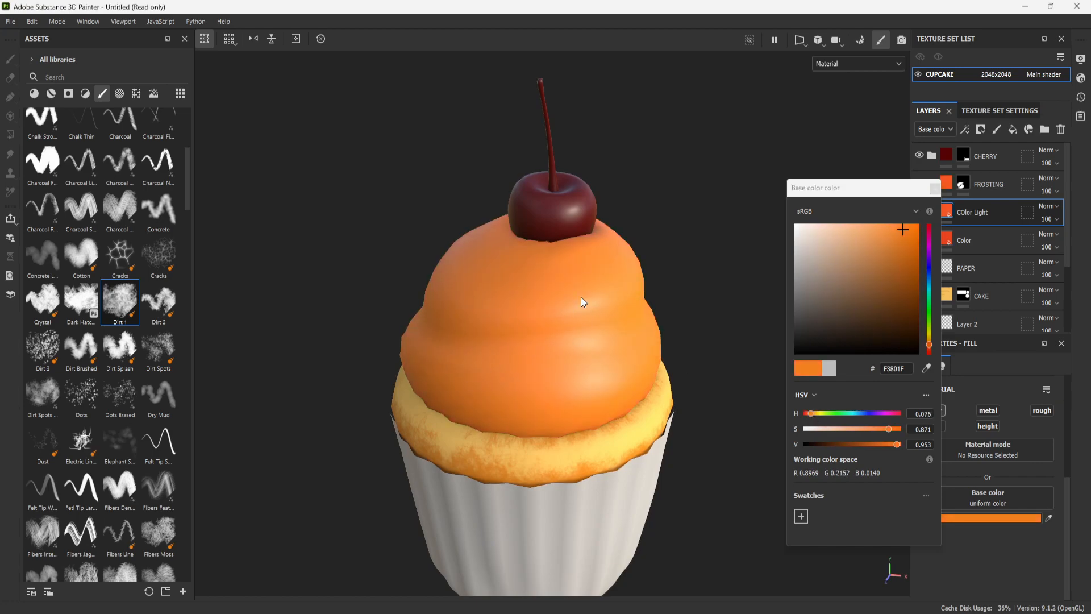
left_click(935, 188)
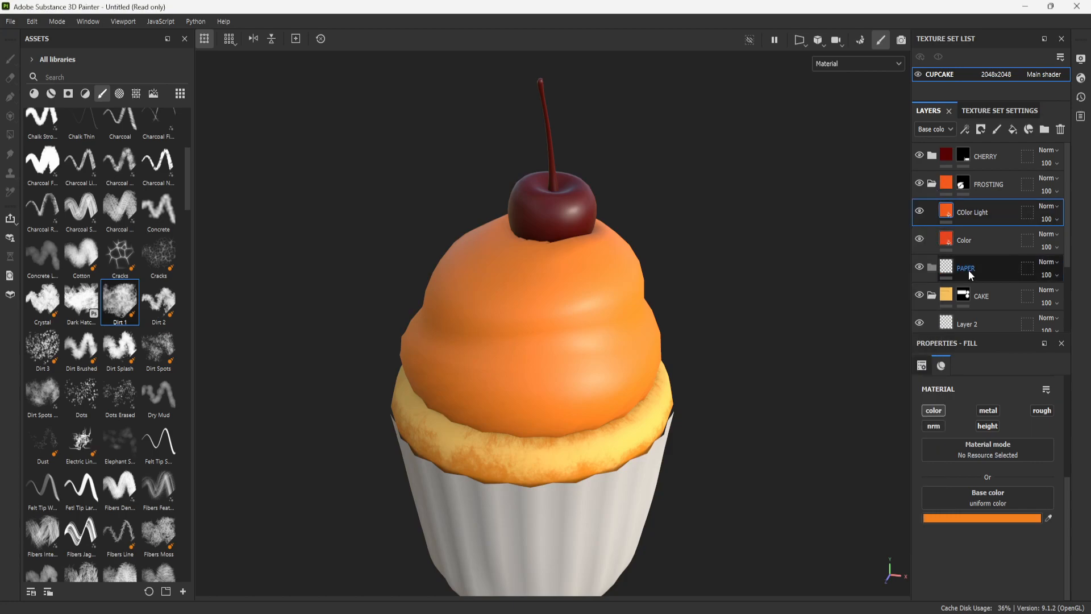
- Compare the frosting with COlor Light hidden and shown, and add a white mask to that layer
left_click(920, 211)
left_click(921, 210)
left_click(920, 210)
left_click(921, 211)
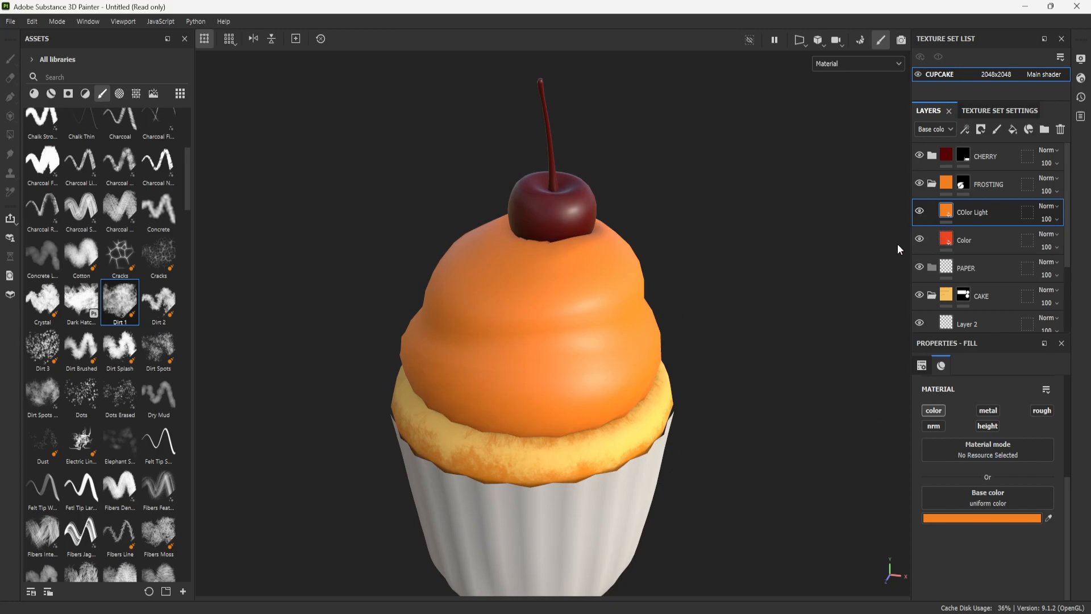
right_click(997, 211)
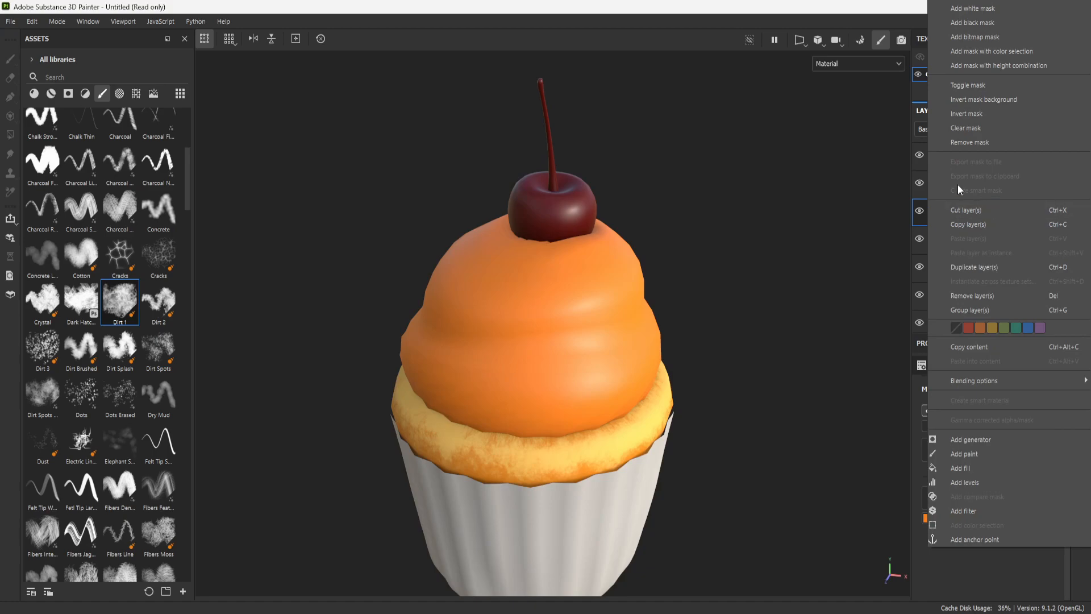
left_click(993, 7)
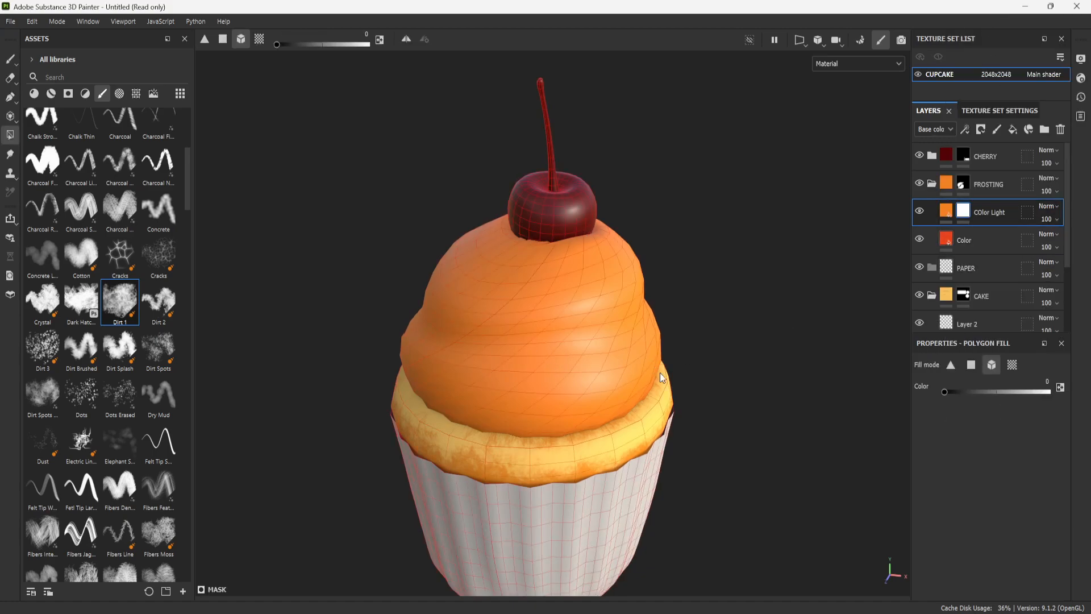
- Browse the smart masks and apply the first "Edges Stro..." smart mask to the COlor Light mask
left_click(71, 93)
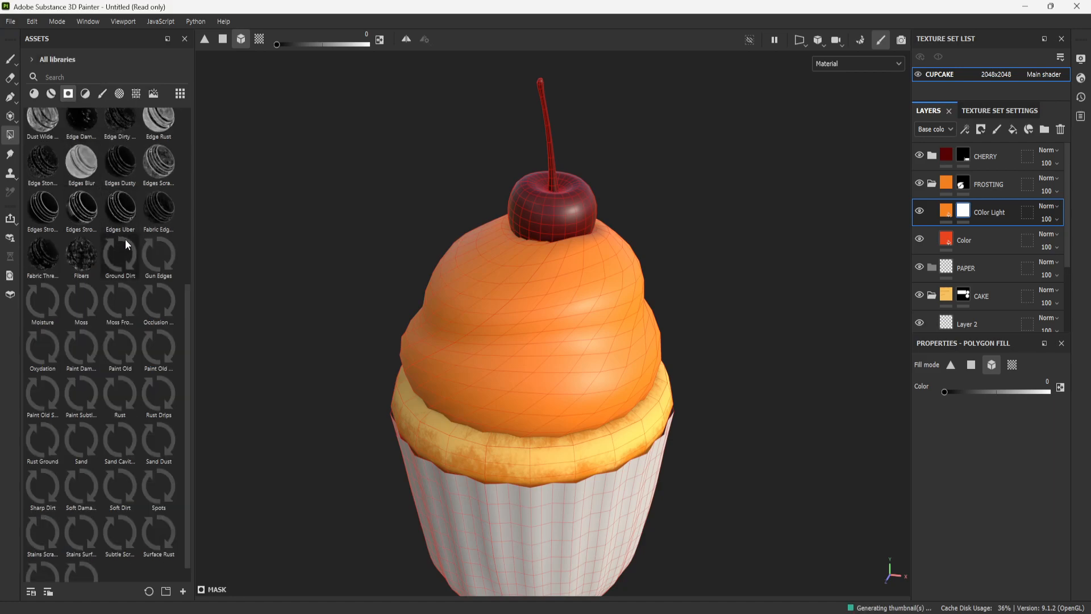
mouse_move(126, 241)
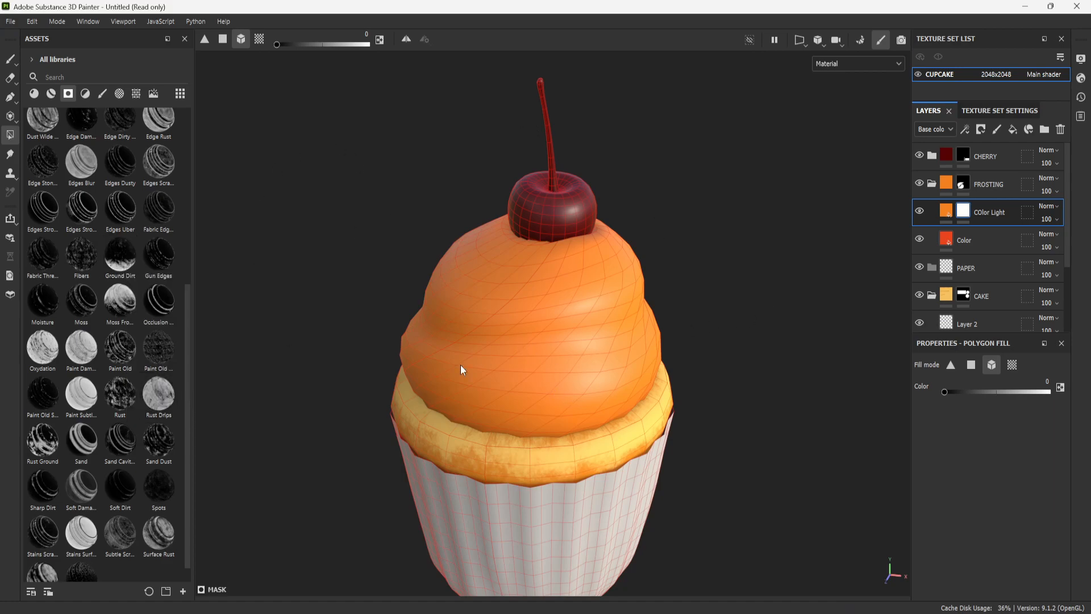
scroll(145, 377, "up", 5)
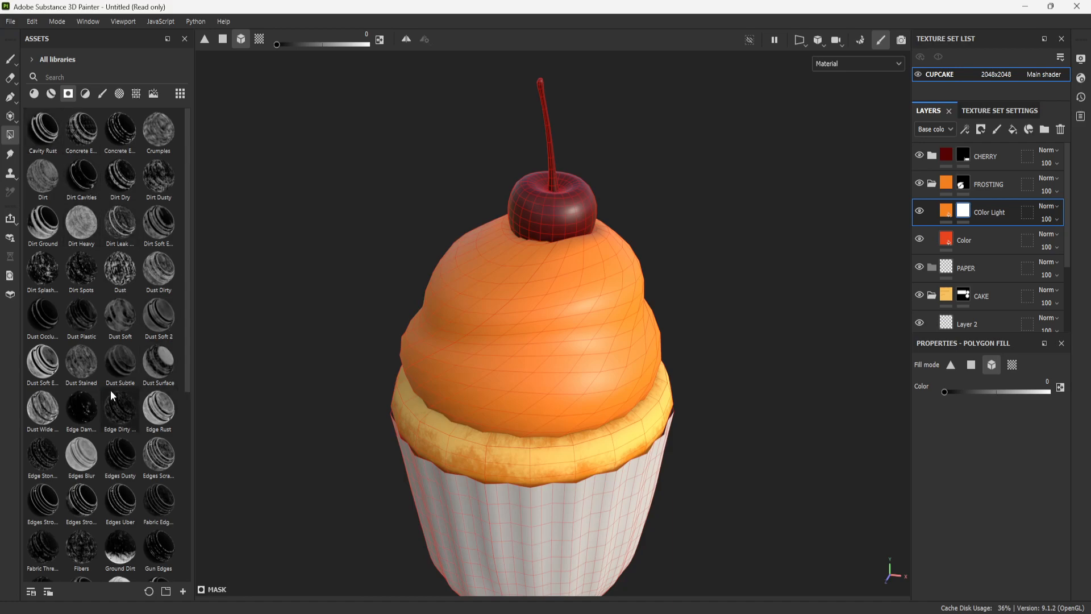
scroll(113, 435, "down", 5)
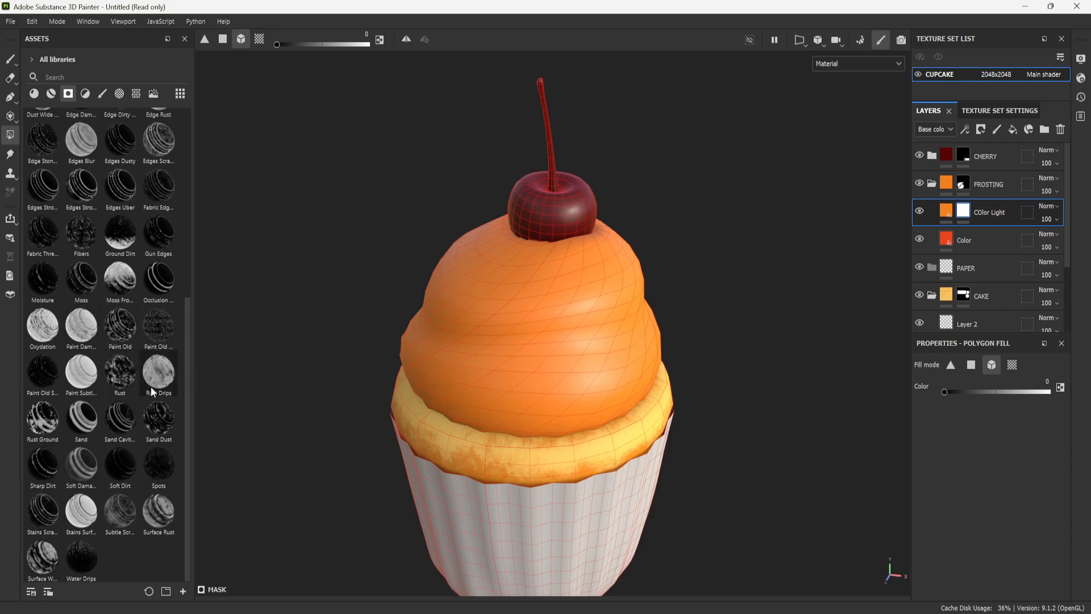
scroll(108, 477, "up", 5)
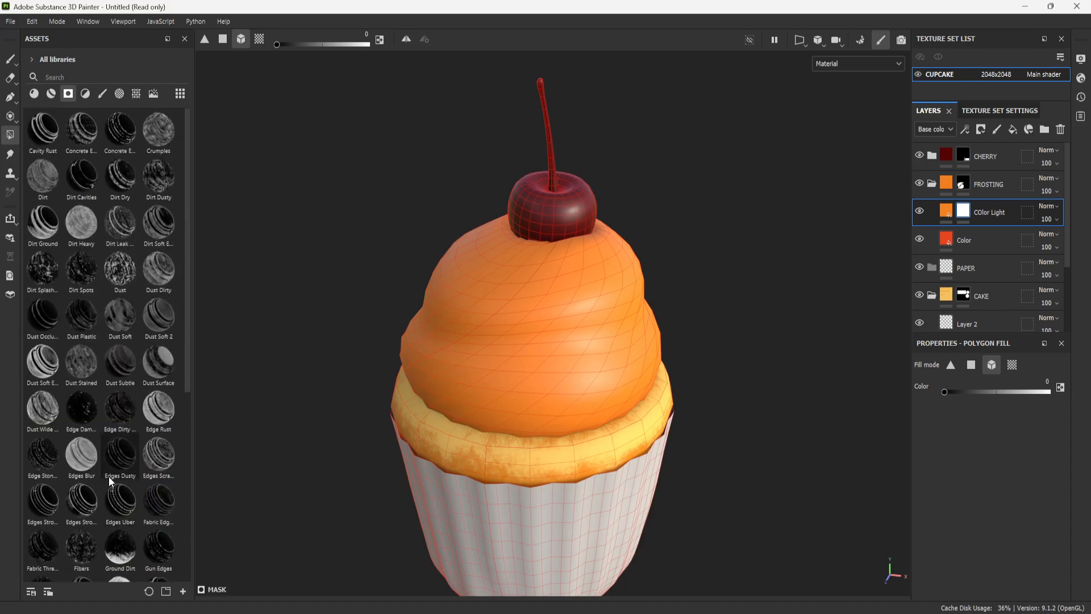
scroll(120, 456, "down", 3)
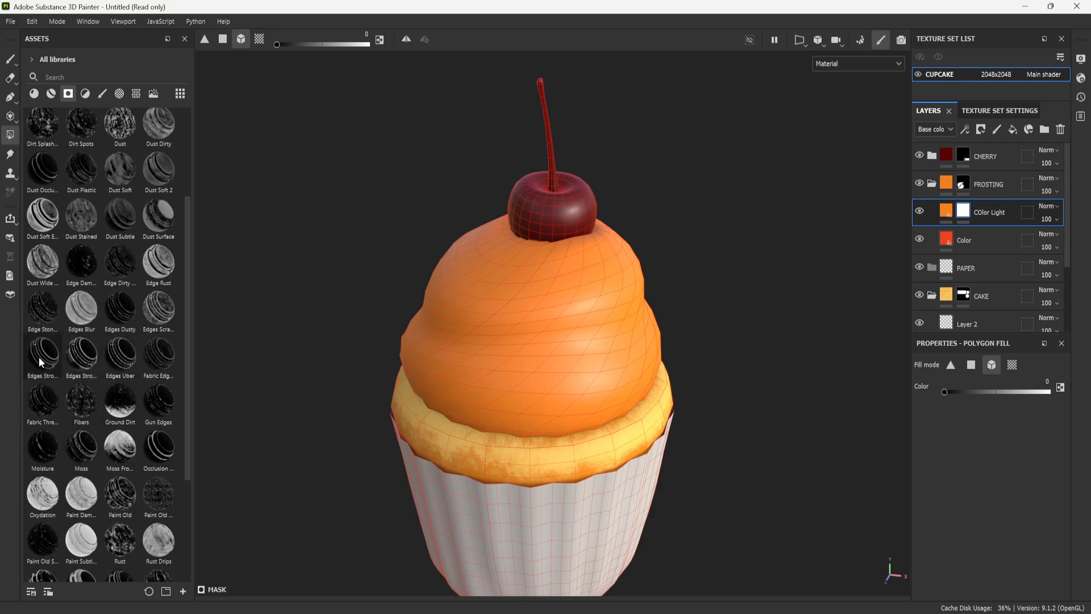
left_click_drag(46, 359, 965, 221)
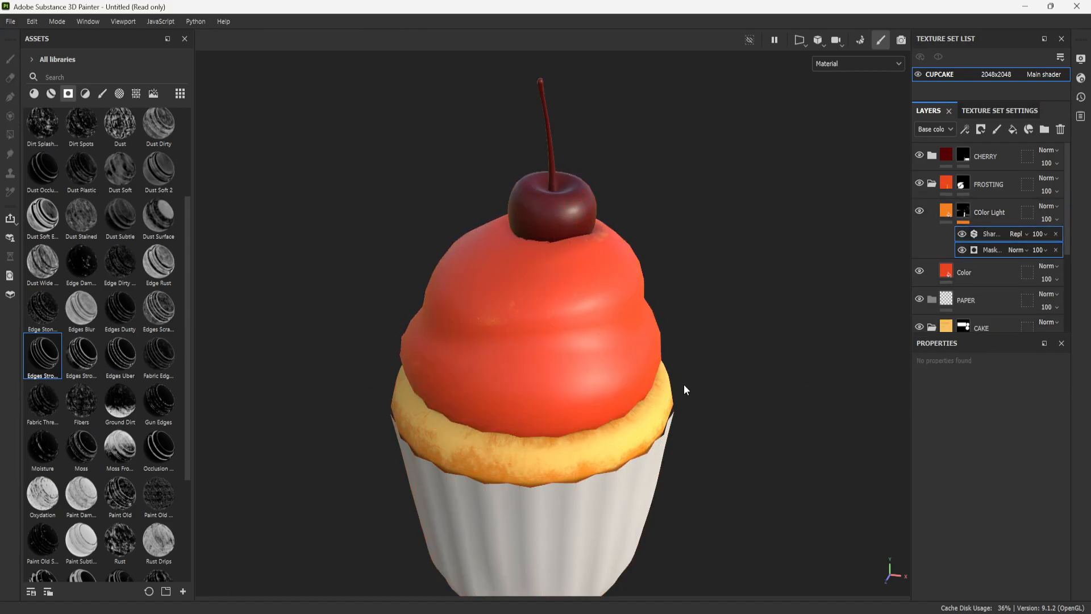
- Try setting the Mask Editor generator on COlor Light to Global Blur 2.98, Global Balance 0.47 and Global Contrast 0.7
scroll(485, 348, "up", 2)
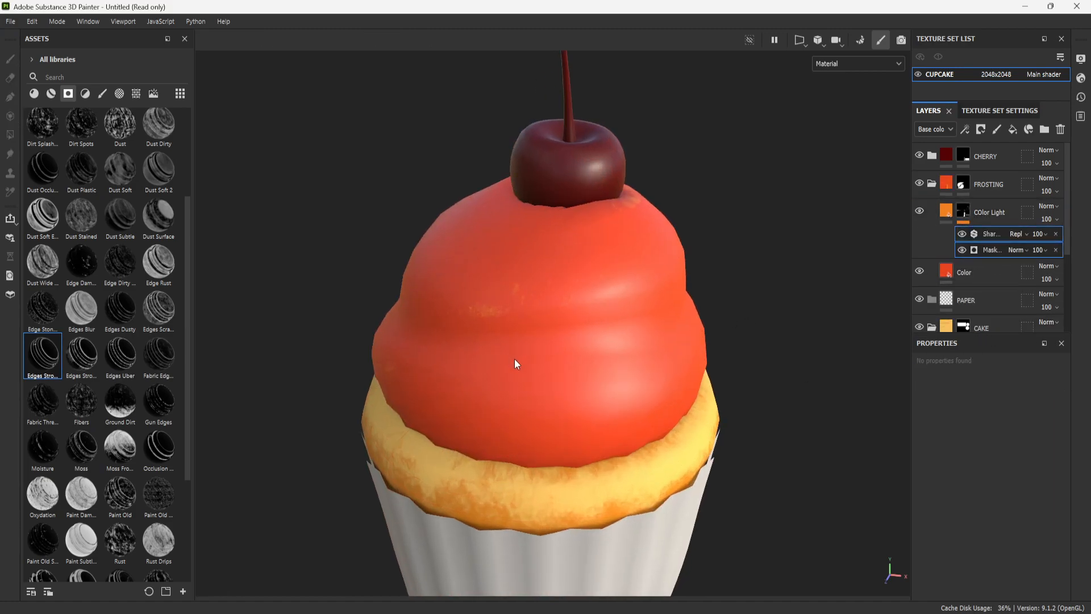
left_click(993, 234)
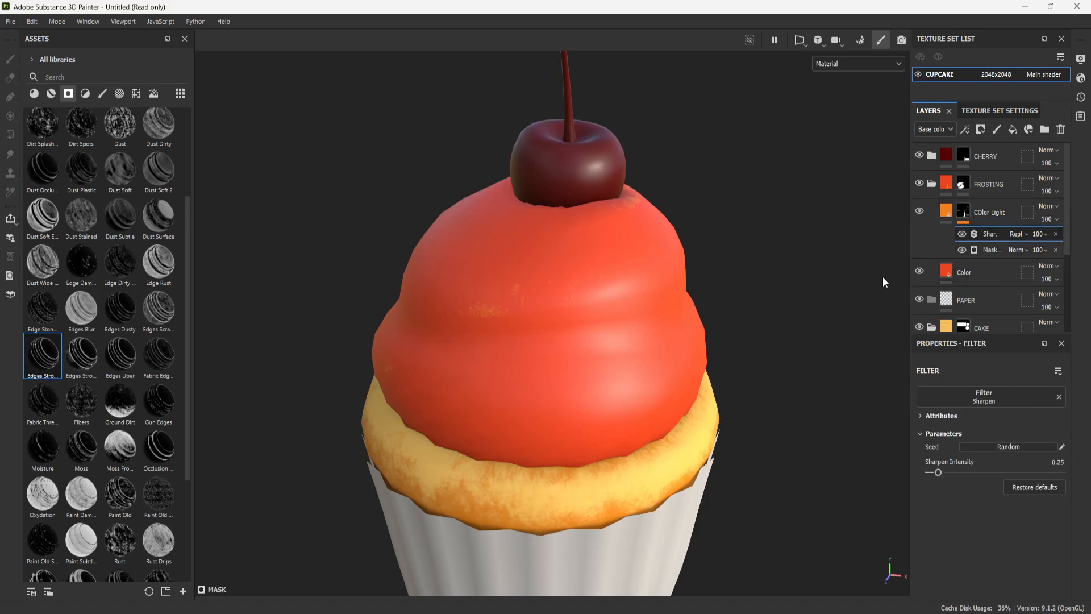
left_click(993, 250)
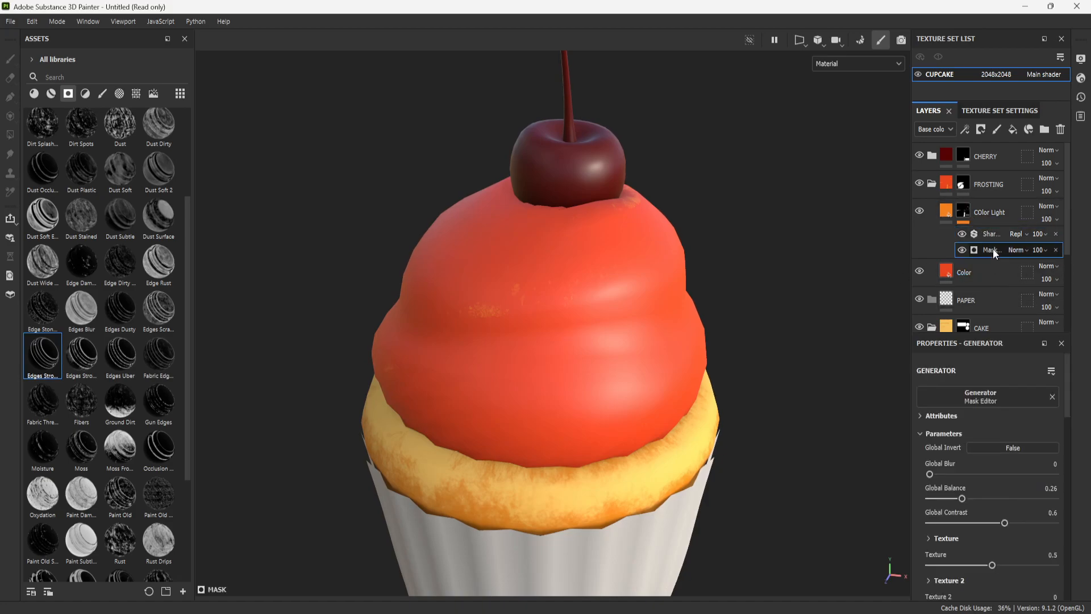
left_click_drag(932, 401, 910, 388)
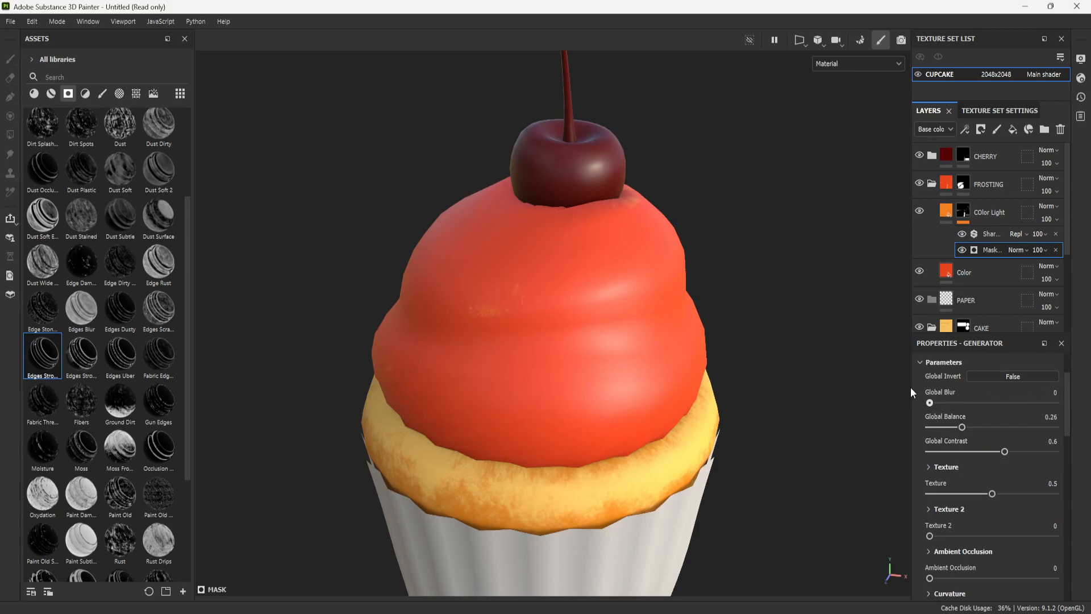
left_click_drag(962, 427, 987, 426)
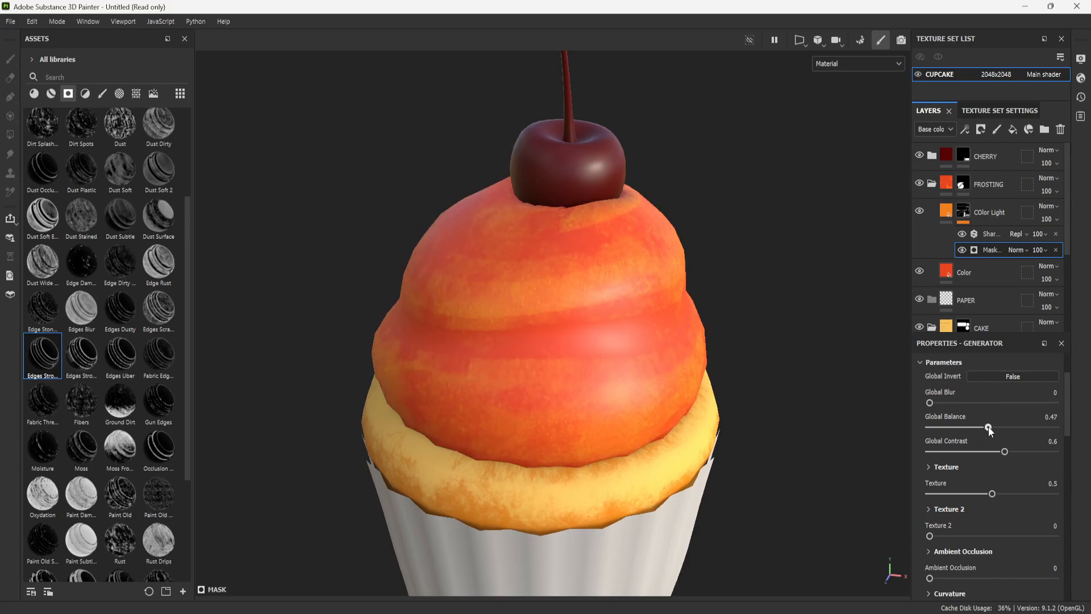
left_click_drag(930, 402, 953, 403)
mouse_move(1005, 449)
left_mouse_down()
mouse_move(1072, 450)
mouse_move(989, 447)
mouse_move(1047, 452)
mouse_move(1017, 451)
left_mouse_up()
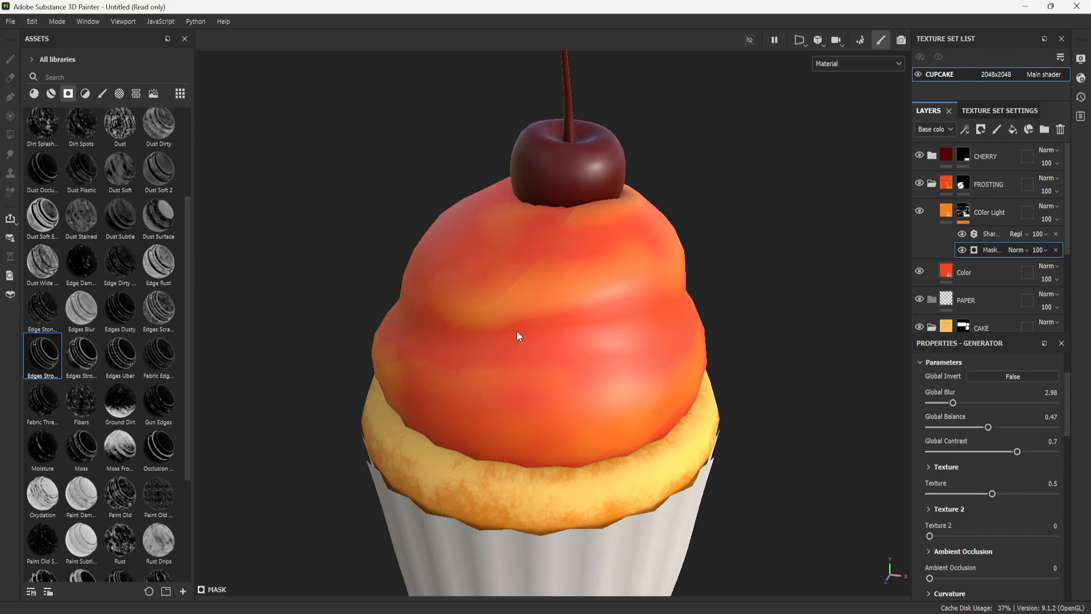
- Examine the two-tone orange blending on the frosting from several angles and distances
scroll(721, 411, "down", 3)
middle_click_drag(705, 334, 693, 343, "alt")
scroll(763, 290, "down", 1)
left_click_drag(762, 289, 372, 278, "alt")
middle_click_drag(689, 347, 576, 310, "alt")
scroll(518, 363, "down", 2)
left_click_drag(519, 364, 727, 384, "alt")
scroll(670, 346, "down", 1)
left_click_drag(670, 346, 654, 410, "alt")
scroll(653, 417, "up", 1)
scroll(652, 416, "up", 1)
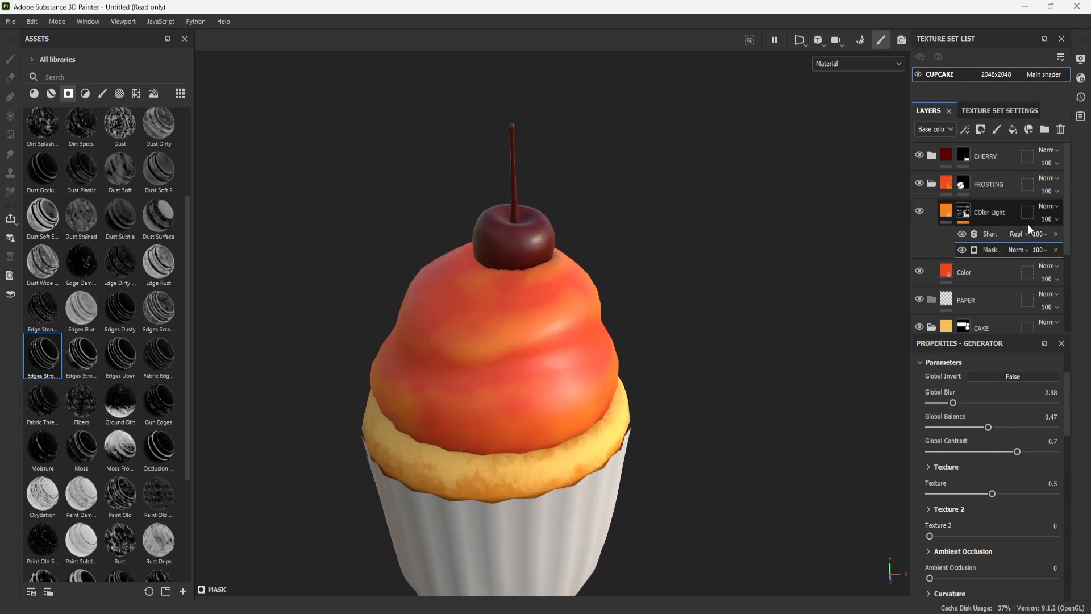
- Replace the Sharpen filter and Mask Editor generator on the COlor Light mask with a Curvature generator
left_click(1055, 232)
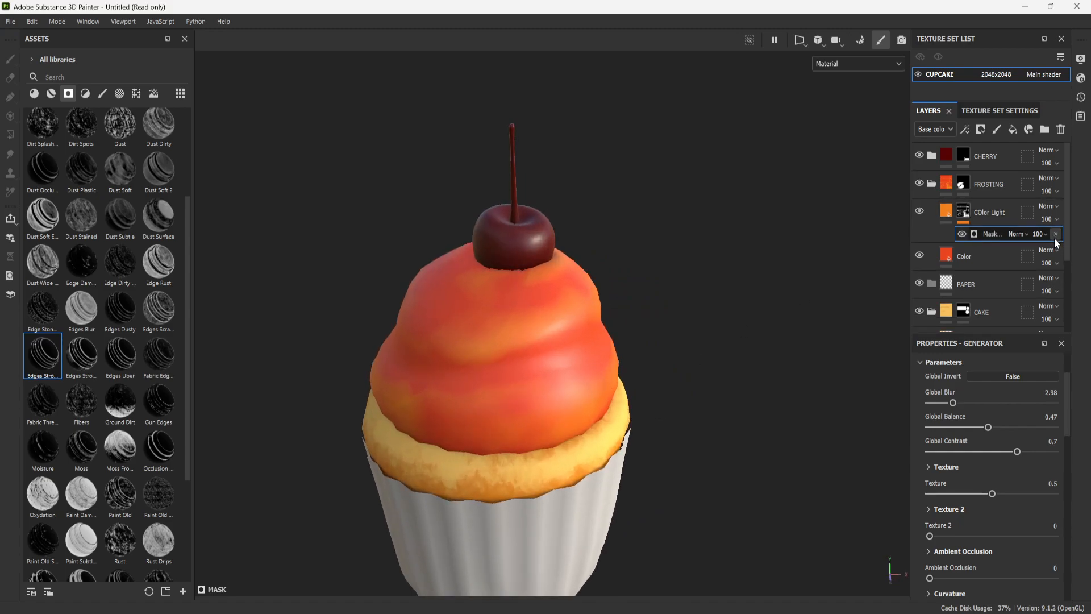
left_click(1055, 236)
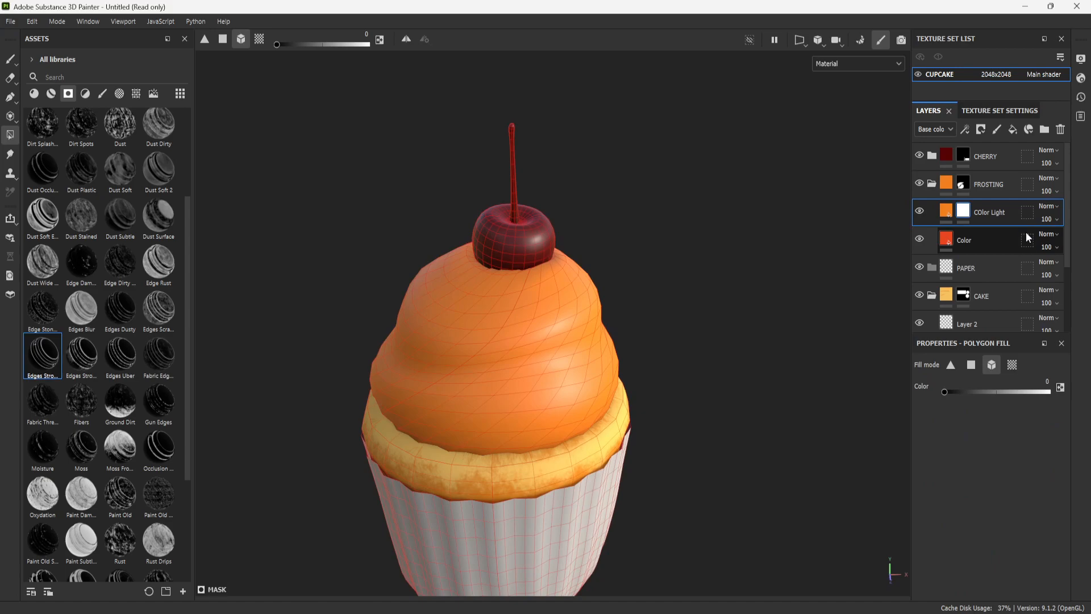
right_click(967, 215)
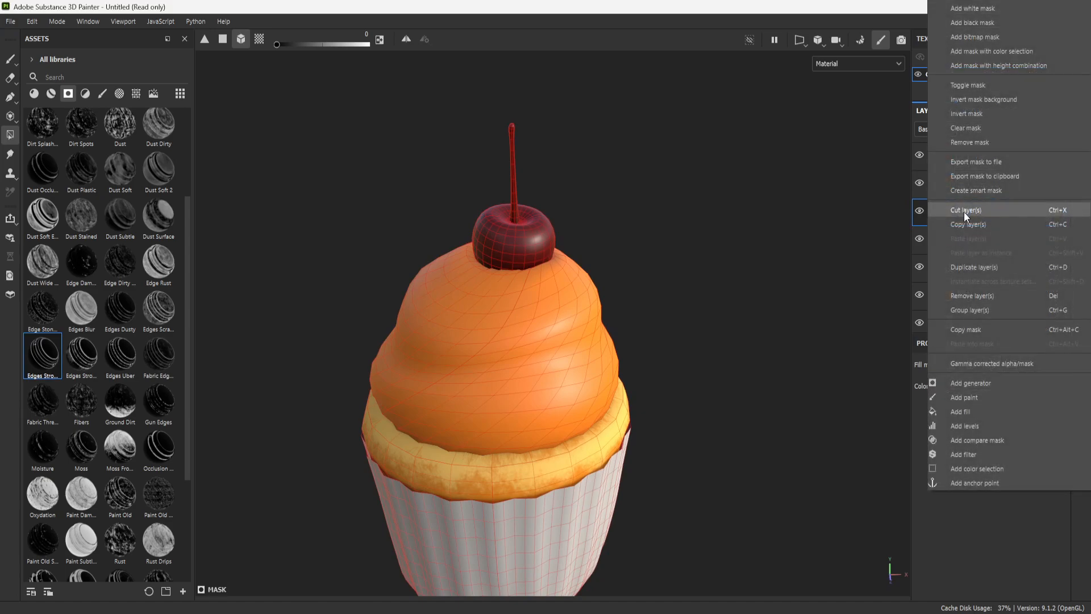
left_click(992, 383)
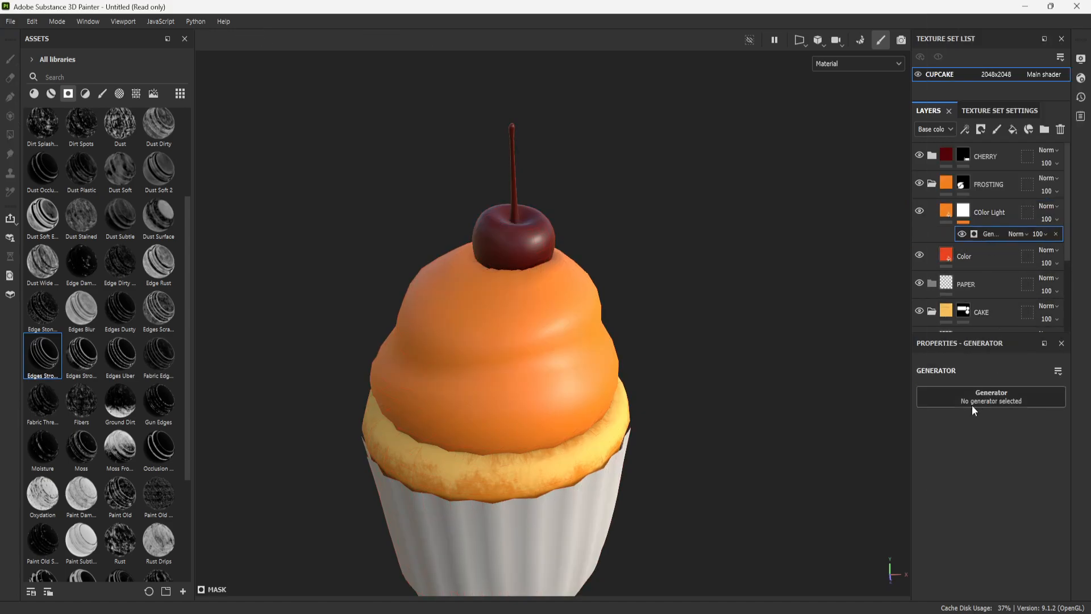
left_click(1011, 405)
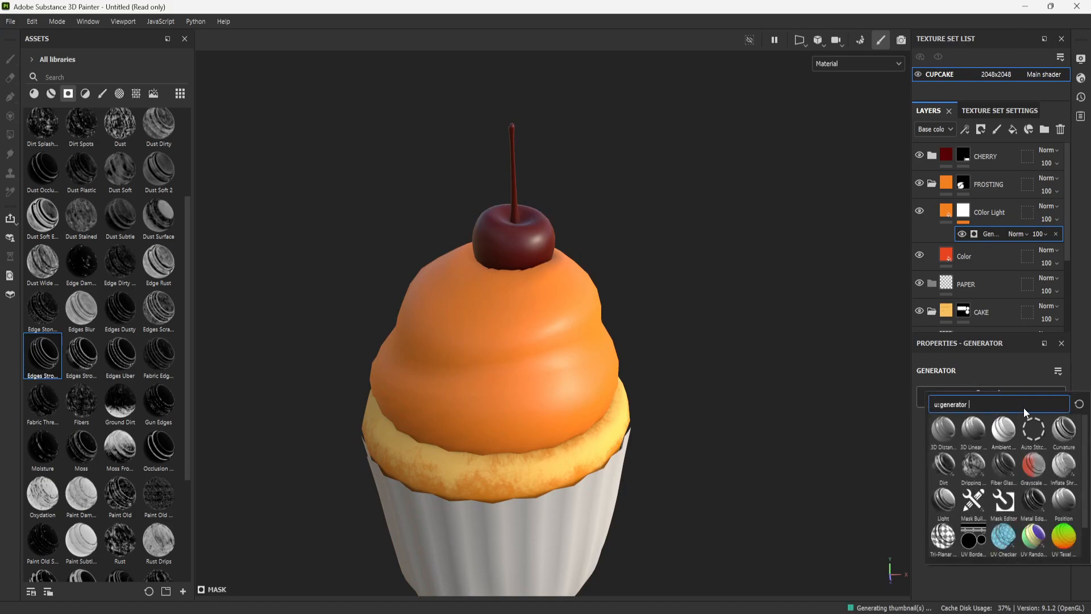
left_click(1069, 430)
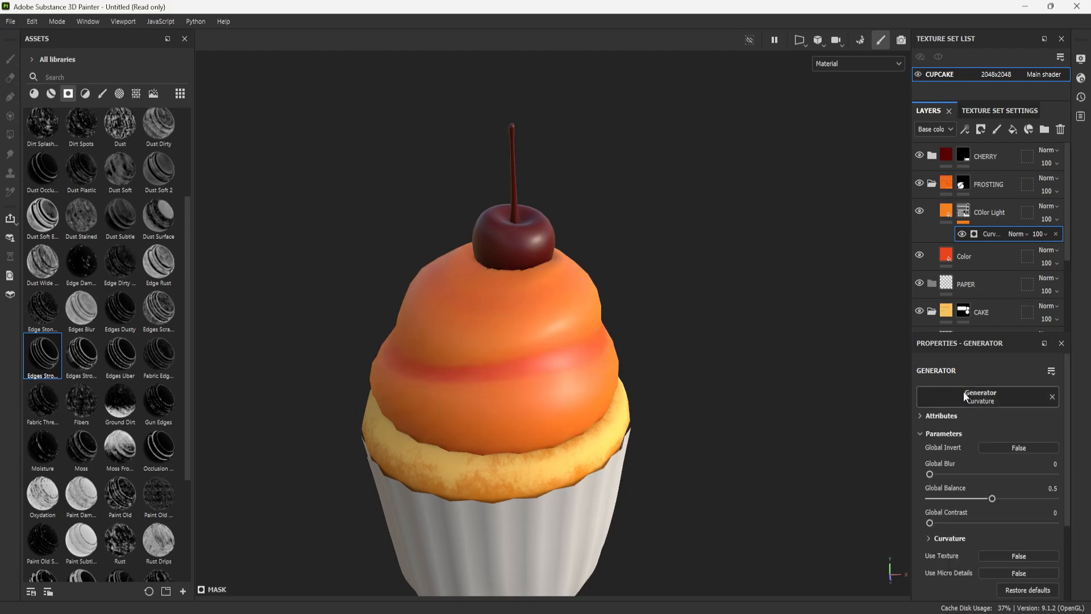
- Try Global Invert on the Curvature generator, check the frosting and restore the setting to False
left_click(1028, 444)
scroll(682, 385, "down", 3)
scroll(681, 390, "up", 2)
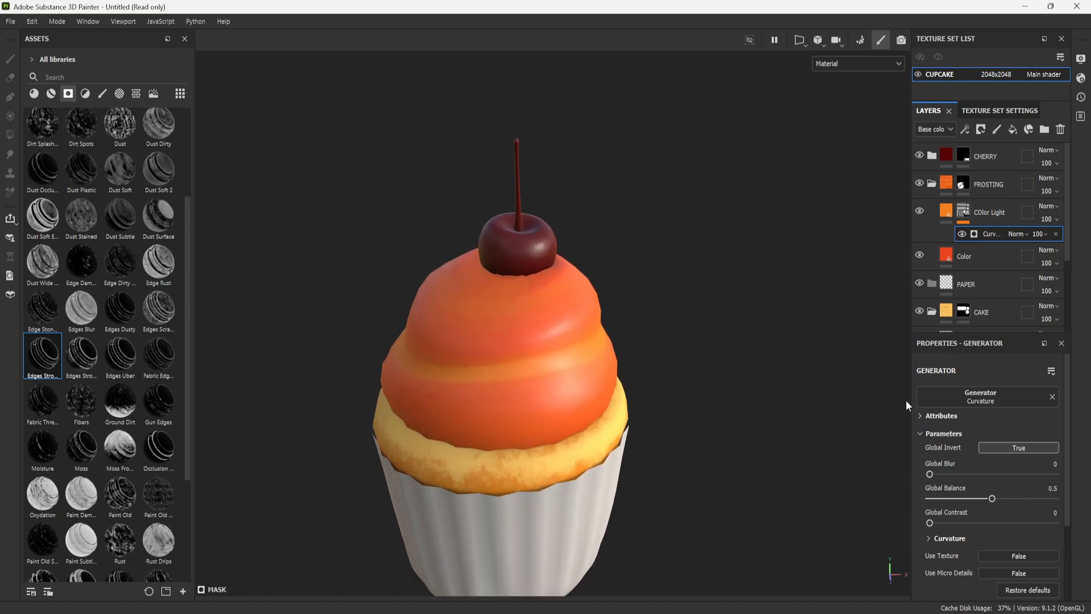
left_click(1024, 447)
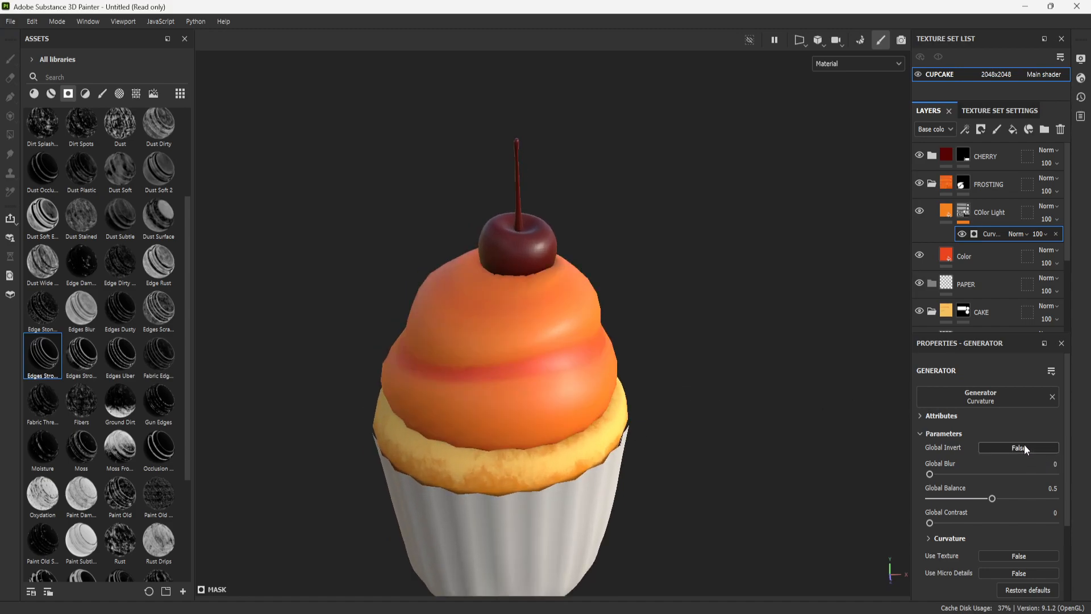
- Set the Curvature generator's Global Blur to 4.15, Global Balance to 0.25 and Global Contrast to 0.55
mouse_move(930, 476)
left_mouse_down()
mouse_move(952, 472)
mouse_move(920, 474)
left_mouse_up()
mouse_move(992, 498)
left_mouse_down()
mouse_move(920, 504)
mouse_move(960, 504)
mouse_move(939, 503)
mouse_move(957, 503)
mouse_move(954, 522)
mouse_move(1014, 511)
mouse_move(986, 513)
left_mouse_up()
left_click_drag(930, 474, 960, 498)
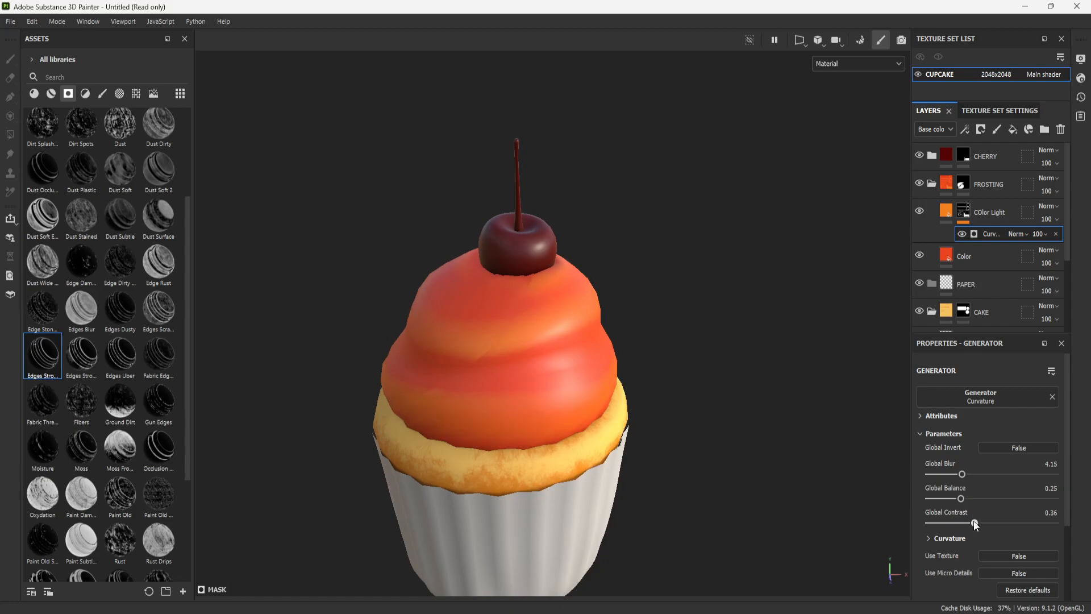
scroll(980, 449, "down", 3)
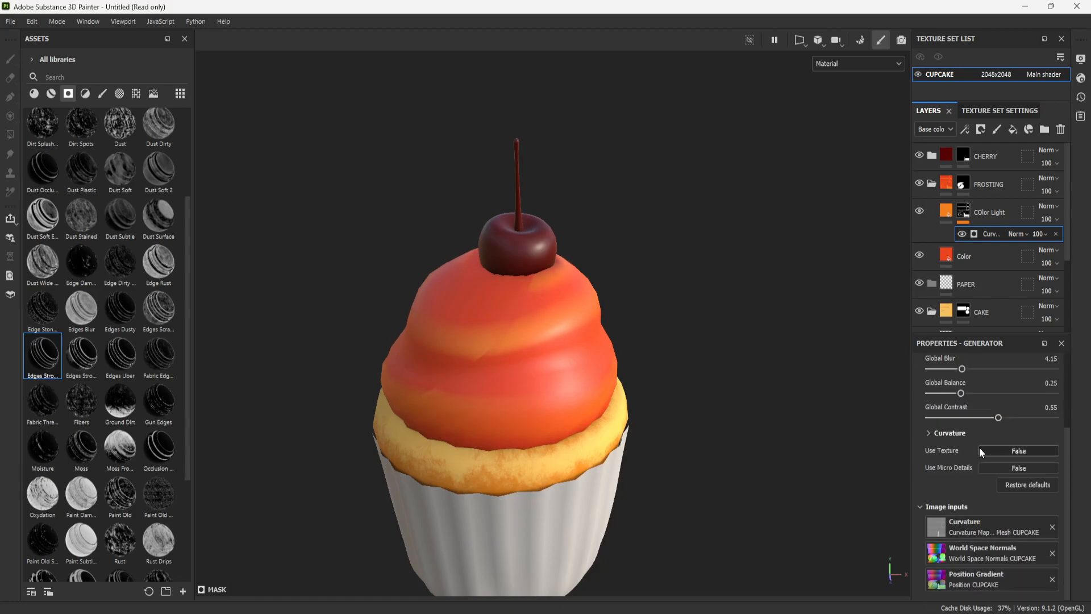
scroll(977, 452, "up", 3)
- Inspect the curvature-masked frosting colors around the whole cupcake, both from afar and close up
scroll(638, 441, "down", 4)
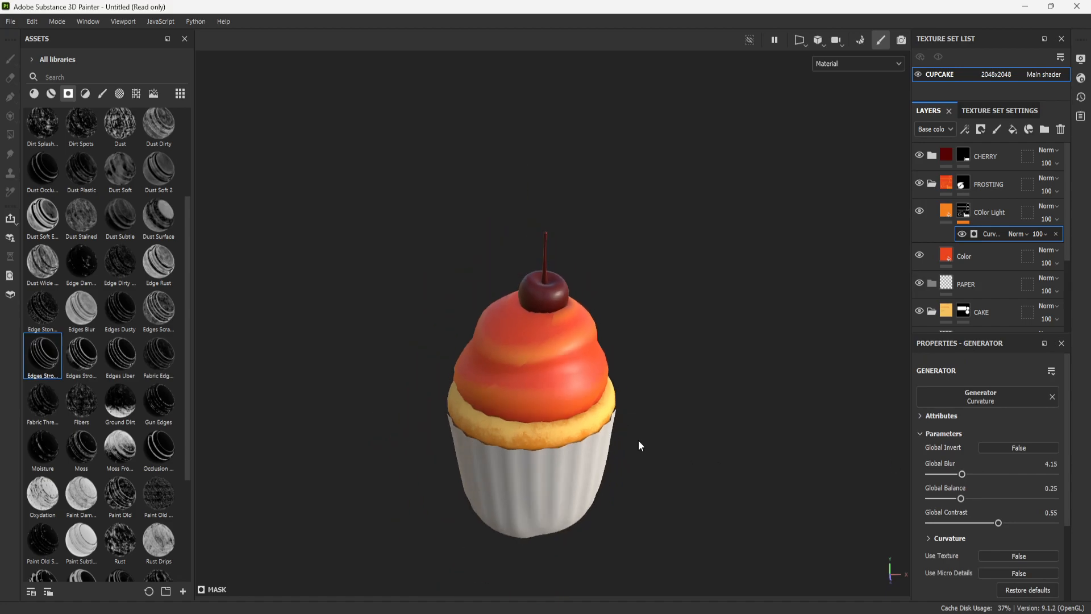
mouse_move(685, 439)
left_mouse_down("alt")
mouse_move(689, 414)
mouse_move(804, 404)
mouse_move(636, 407)
mouse_move(669, 360)
mouse_move(745, 452)
left_mouse_up("alt")
left_click_drag(658, 377, 742, 406, "alt")
middle_click_drag(574, 385, 634, 404, "alt")
scroll(615, 462, "up", 2)
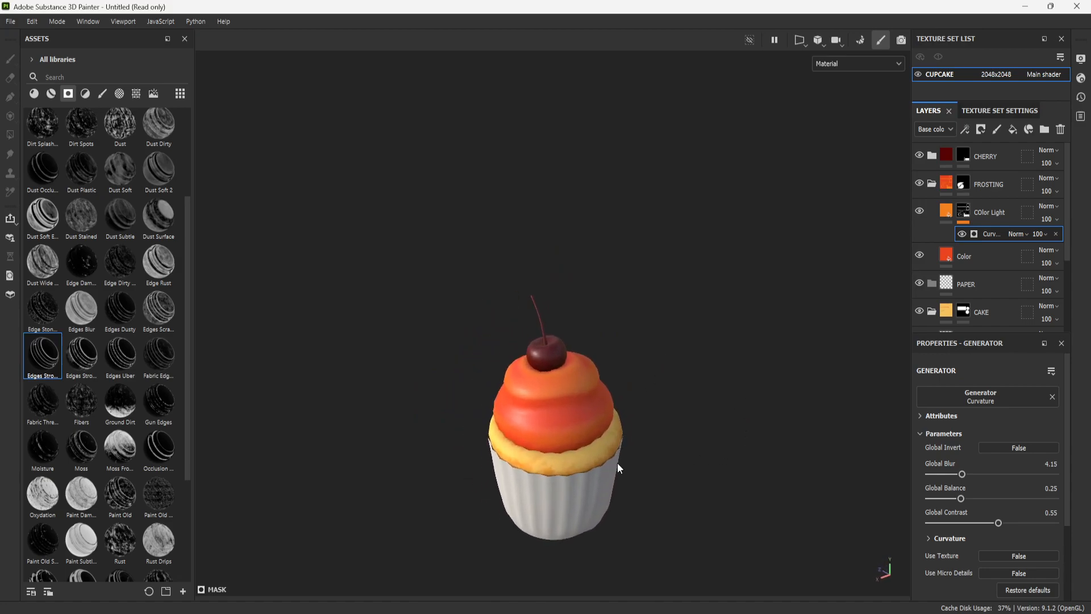
left_click_drag(616, 462, 679, 451, "alt")
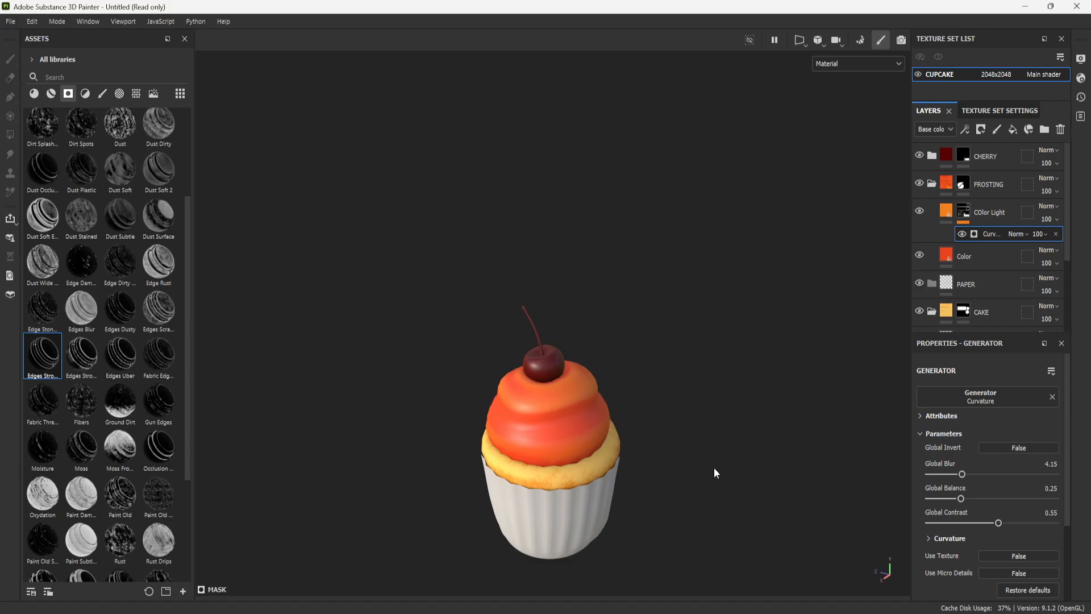
scroll(666, 438, "up", 4)
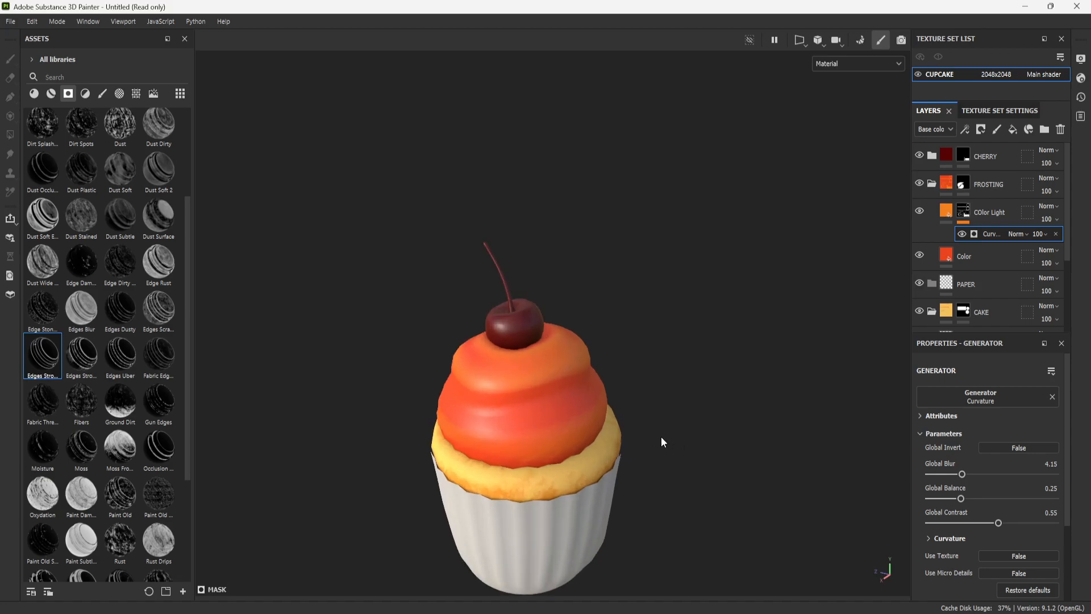
- Add a paint effect above the Curvature generator on the COlor Light layer's mask
scroll(593, 410, "down", 5)
scroll(640, 419, "up", 2)
left_click_drag(643, 435, 699, 422, "alt")
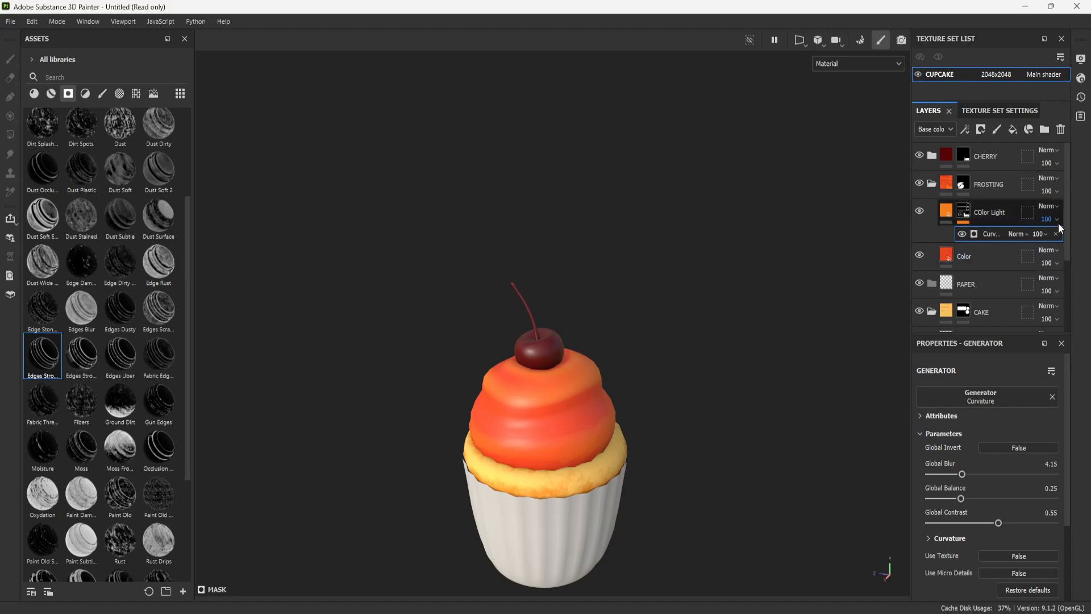
left_click(964, 214)
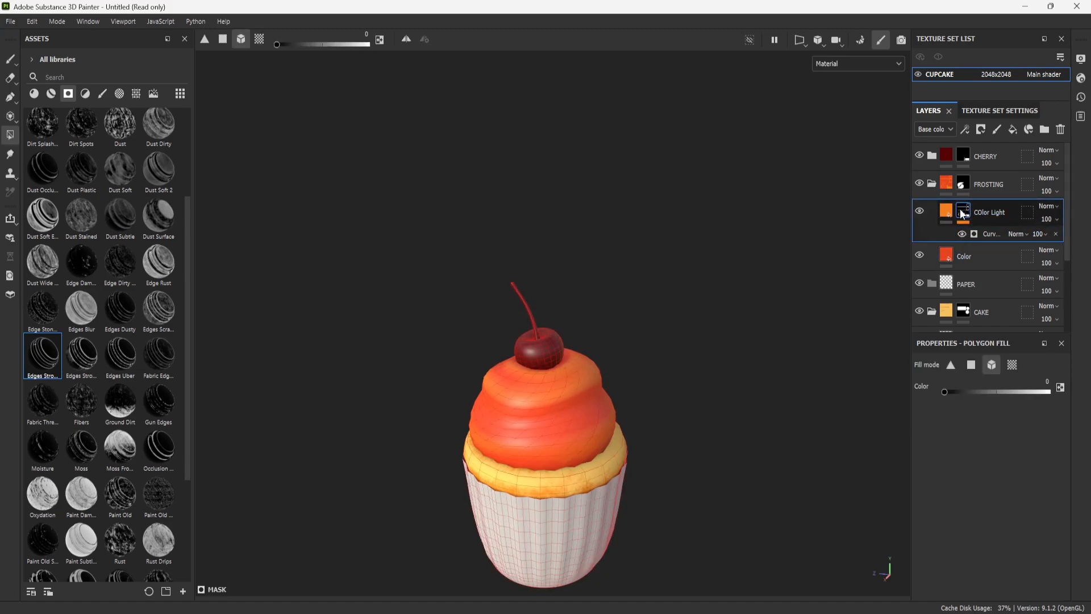
right_click(961, 212)
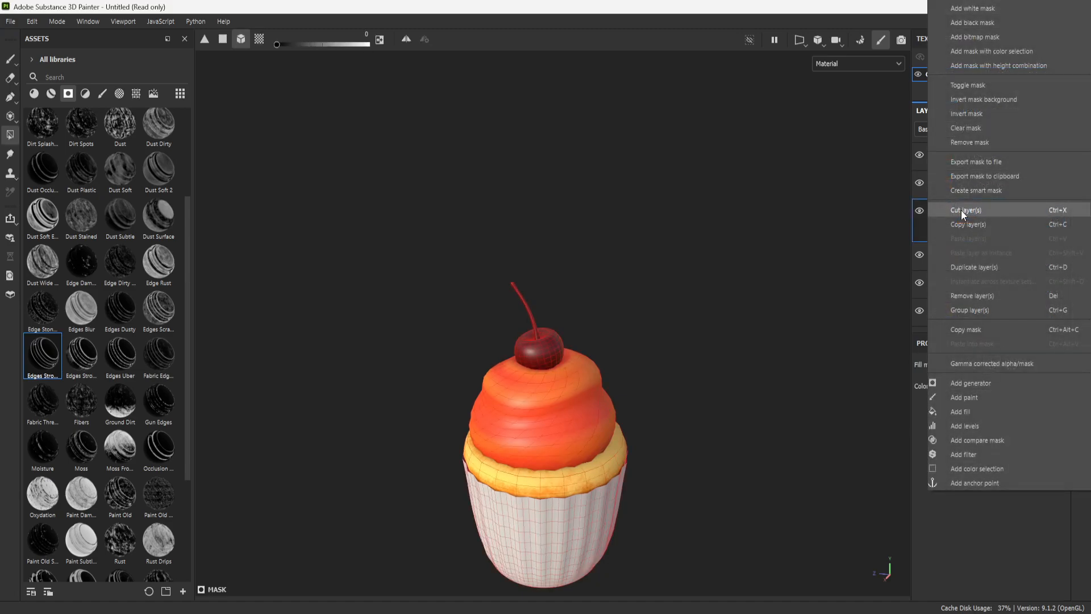
left_click(984, 397)
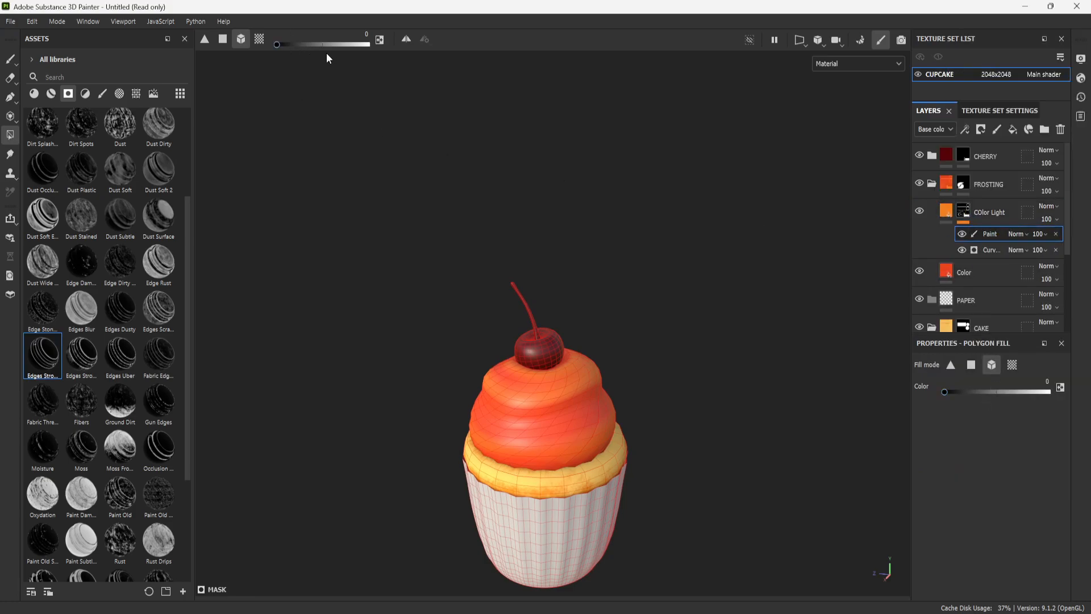
- Try a white polygon fill and a white brush stroke in the COlor Light mask's paint effect, undoing each
left_click_drag(277, 45, 392, 59)
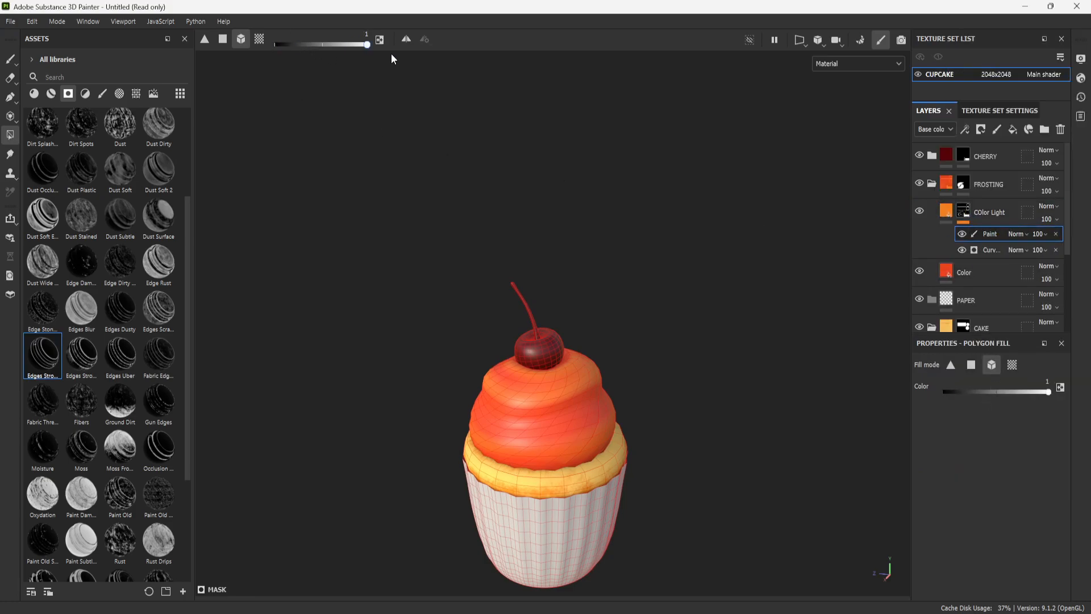
left_click(556, 402)
key("ctrl+z")
left_click(12, 59)
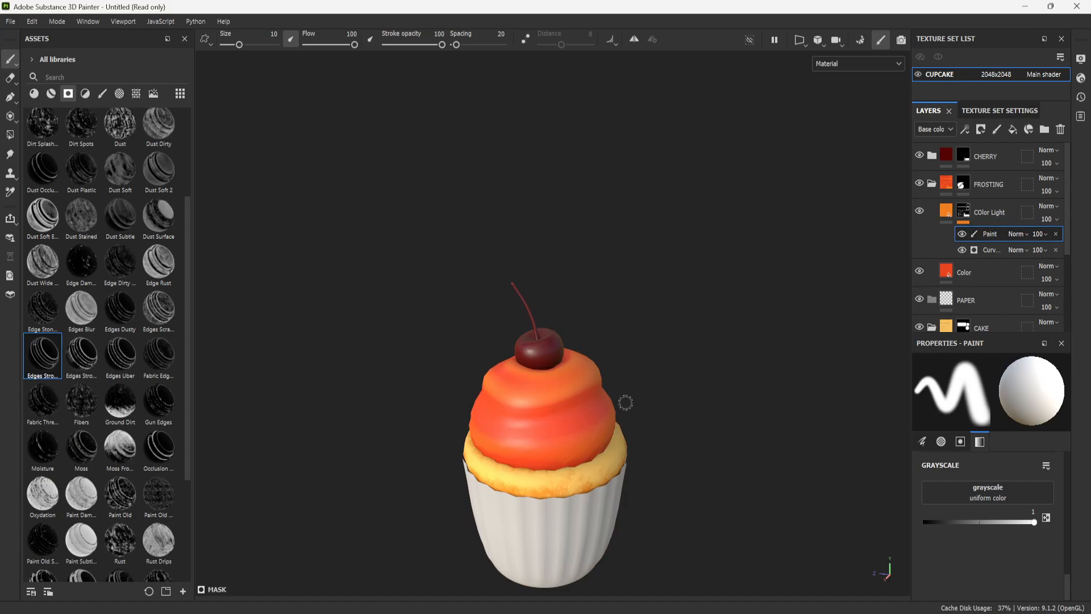
mouse_move(590, 392)
left_mouse_down()
mouse_move(497, 404)
mouse_move(571, 399)
mouse_move(520, 432)
left_mouse_up()
key("ctrl+z")
- Collapse the FROSTING and CAKE folders in the layer stack and check the whole cupcake
left_click(942, 209)
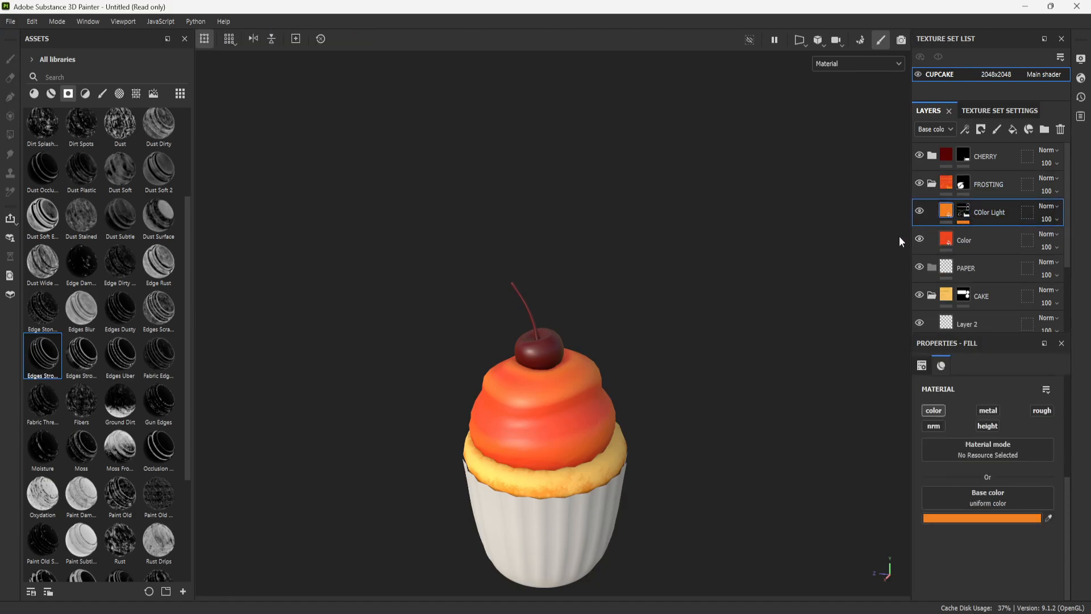
left_click(932, 184)
left_click_drag(884, 244, 540, 298, "alt")
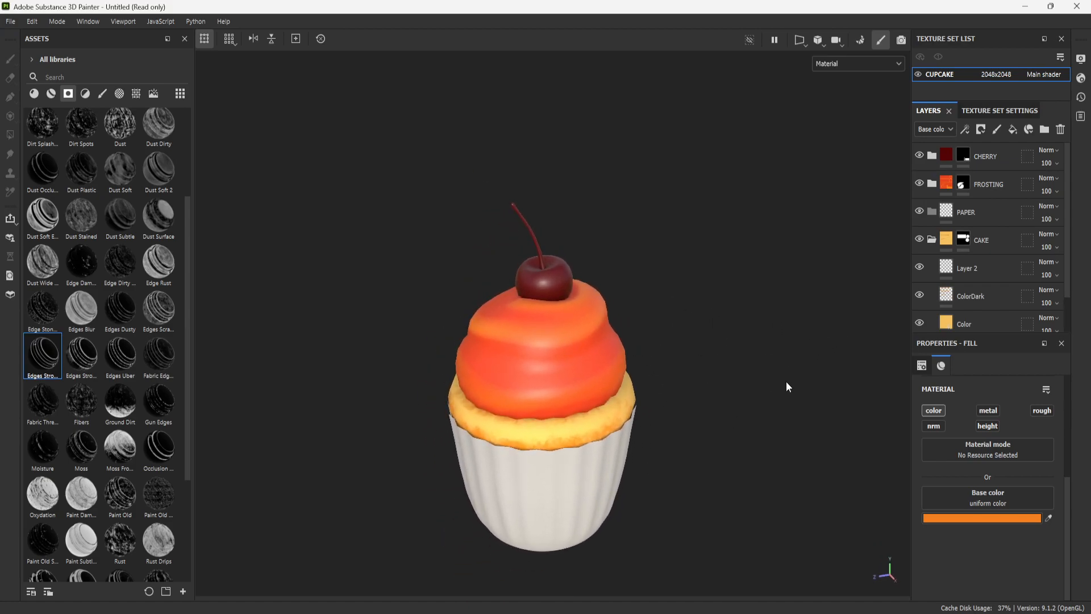
right_click_drag(739, 240, 701, 454, "alt")
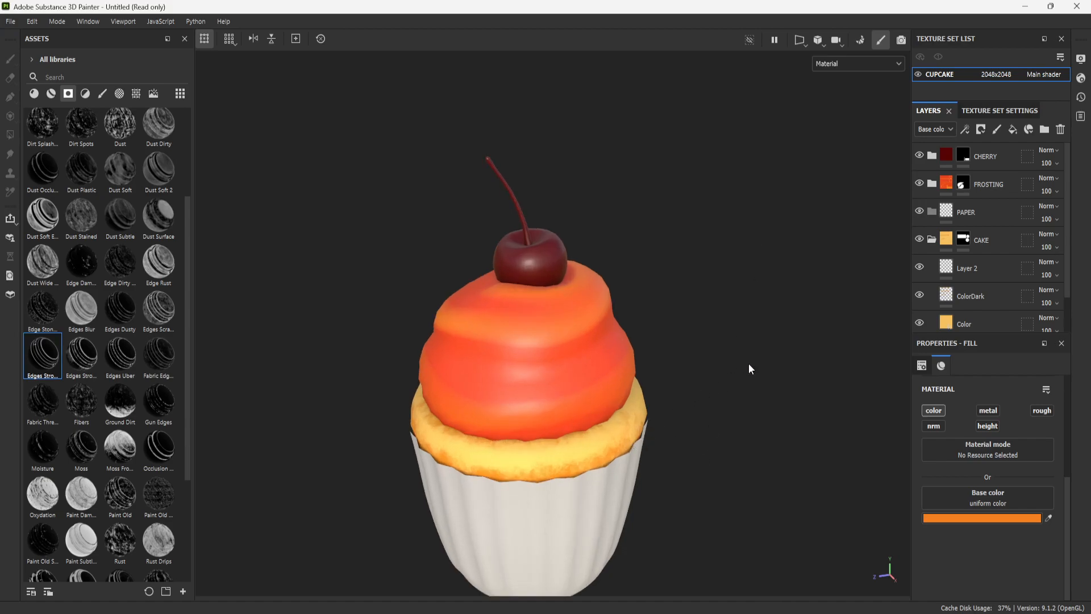
left_click_drag(730, 202, 692, 256, "alt")
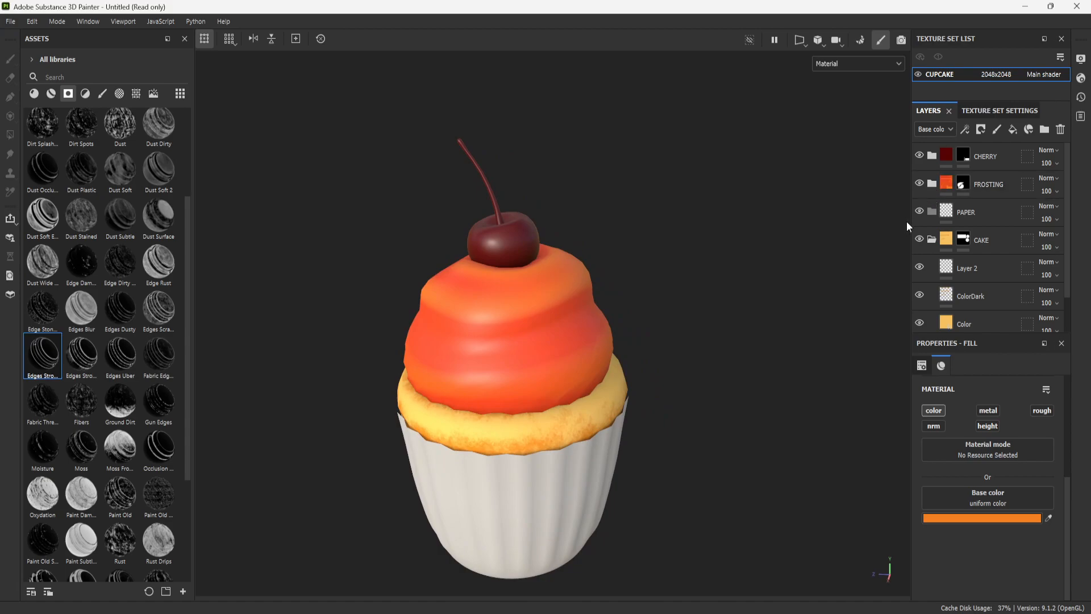
left_click(931, 240)
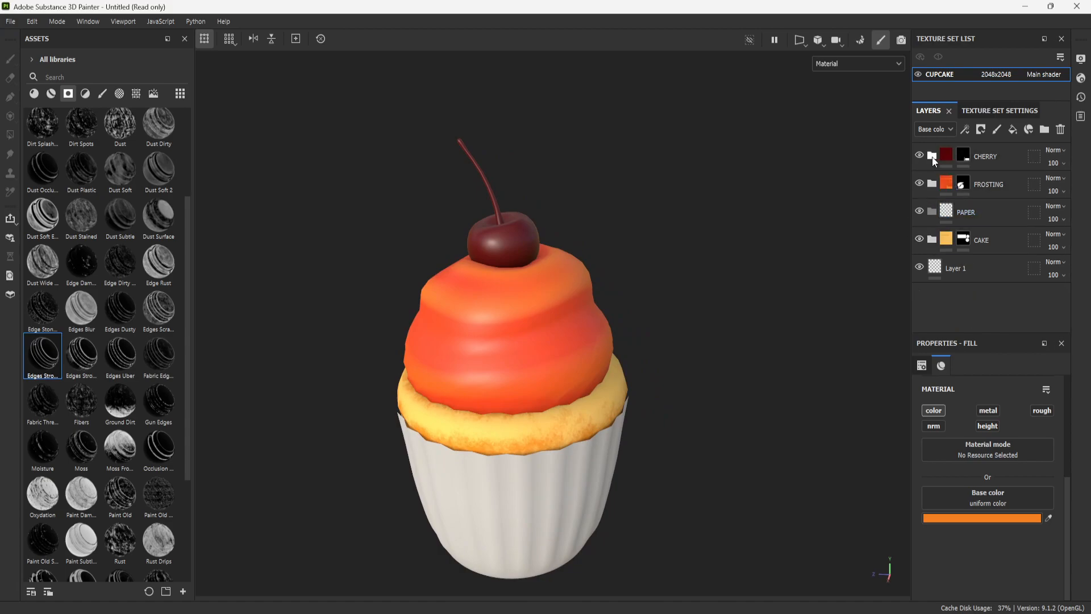
- Expand the CHERRY folder, select its COLOR fill layer and bring the cherry into close view
left_click(950, 156)
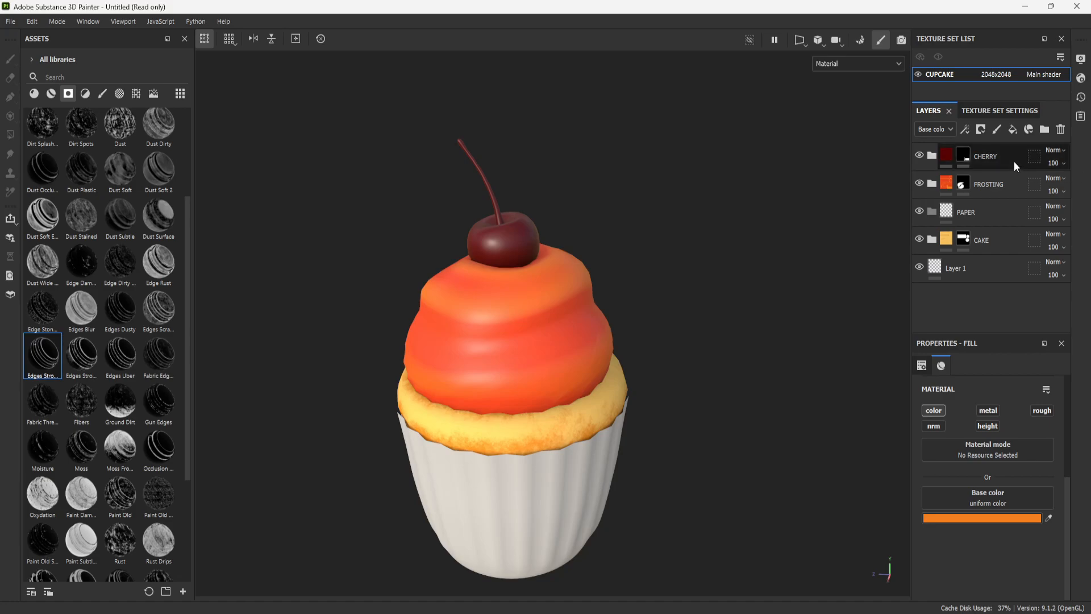
left_click(932, 157)
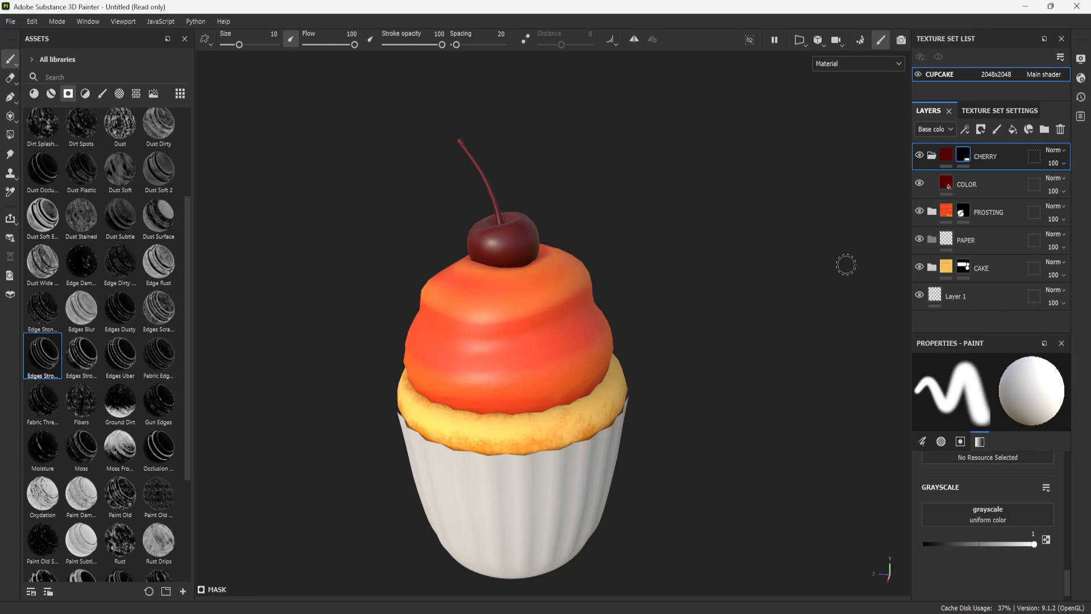
left_click(957, 188)
scroll(633, 280, "up", 5)
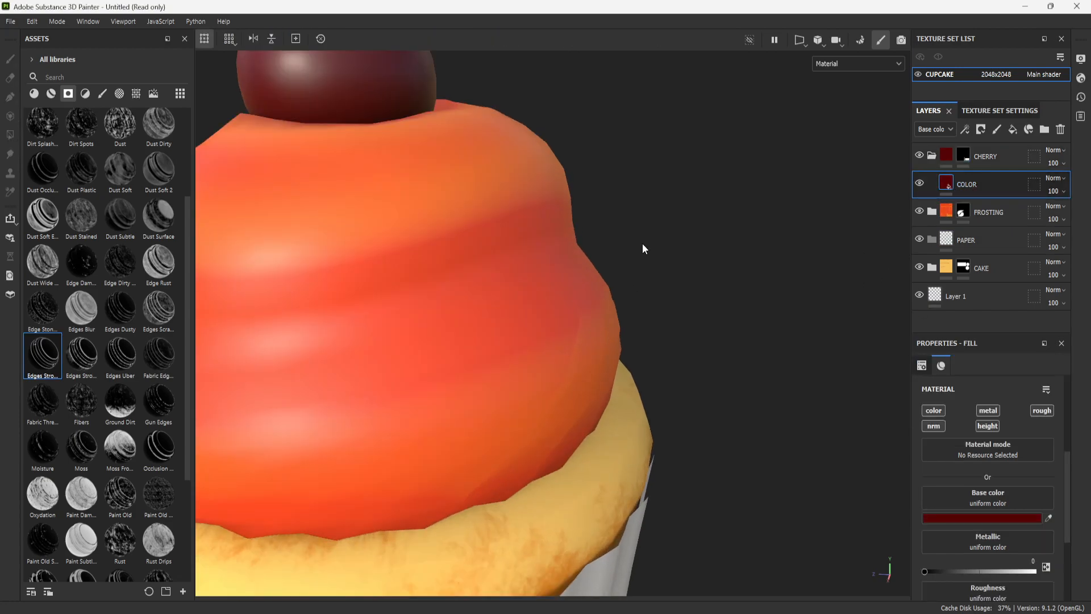
middle_click_drag(556, 175, 647, 287, "alt")
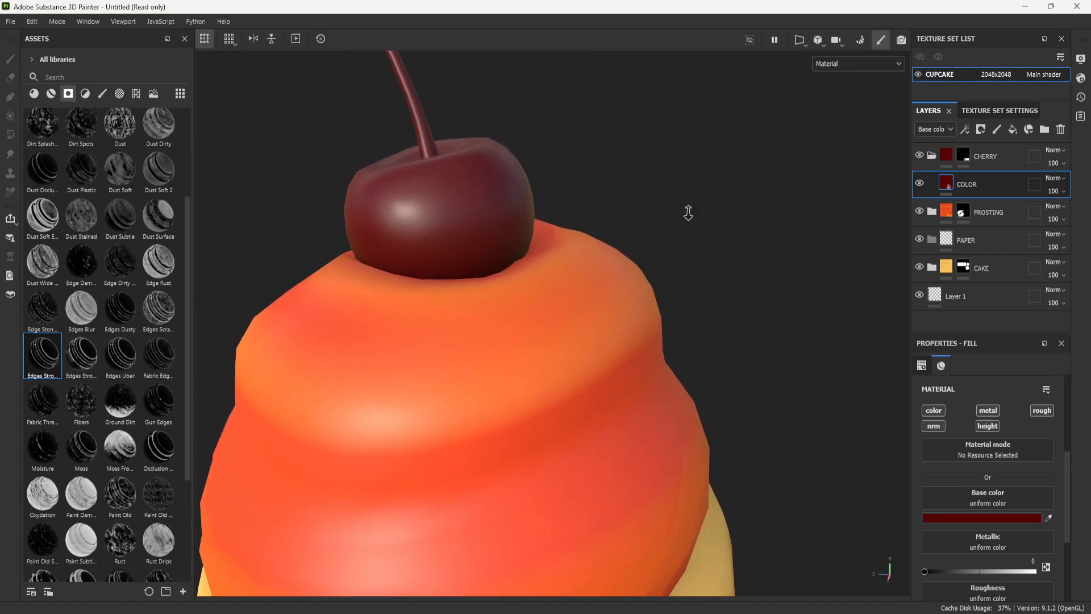
left_click_drag(689, 214, 711, 262, "alt")
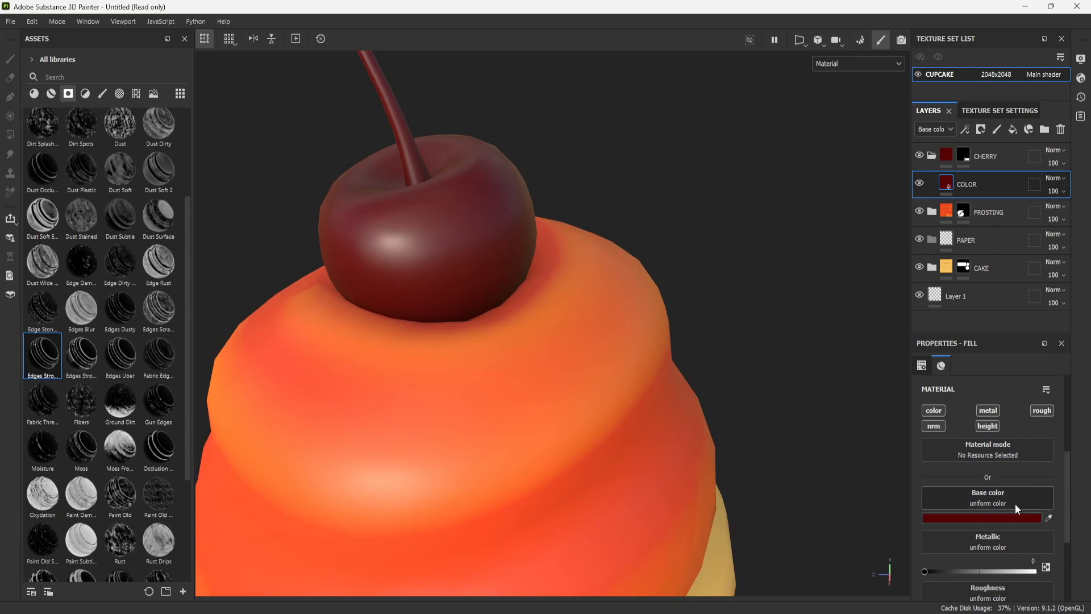
- Set the cherry COLOR layer's uniform Roughness to 0.25
scroll(1007, 524, "down", 3)
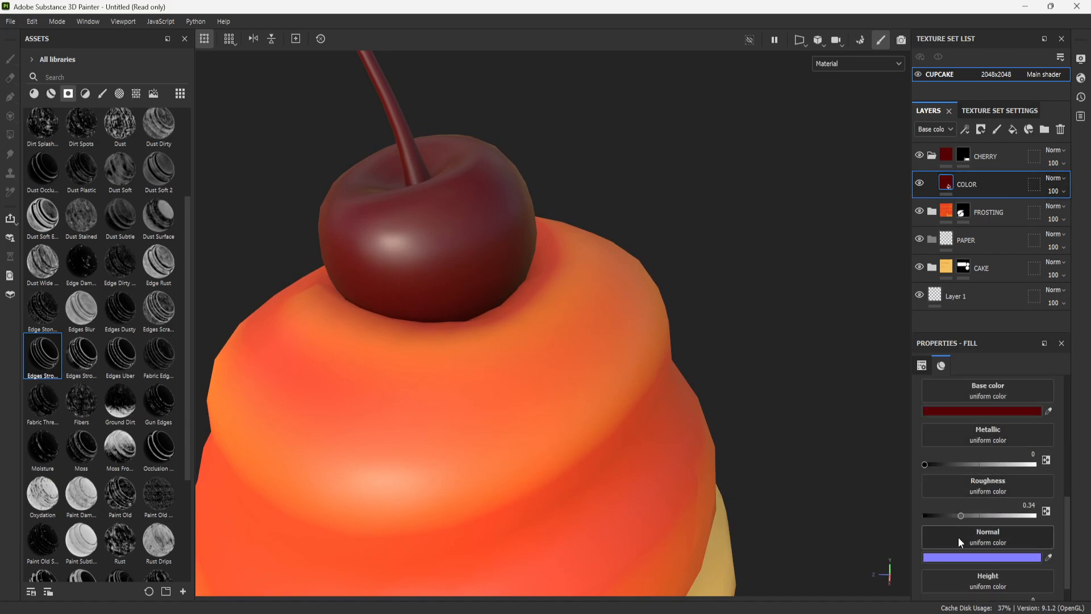
mouse_move(965, 515)
left_mouse_down()
mouse_move(996, 515)
mouse_move(950, 516)
left_mouse_up()
left_click_drag(591, 318, 494, 247, "alt")
scroll(494, 247, "up", 2)
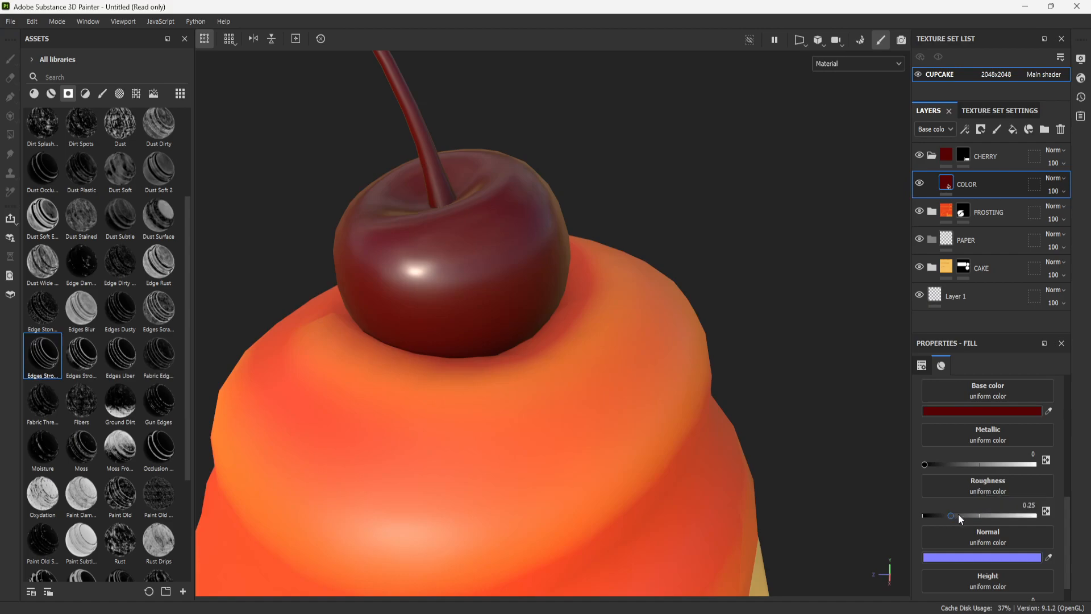
- Search the resources for "spot" and assign BnW Spots 1 to the cherry COLOR layer's Roughness channel
left_click(978, 487)
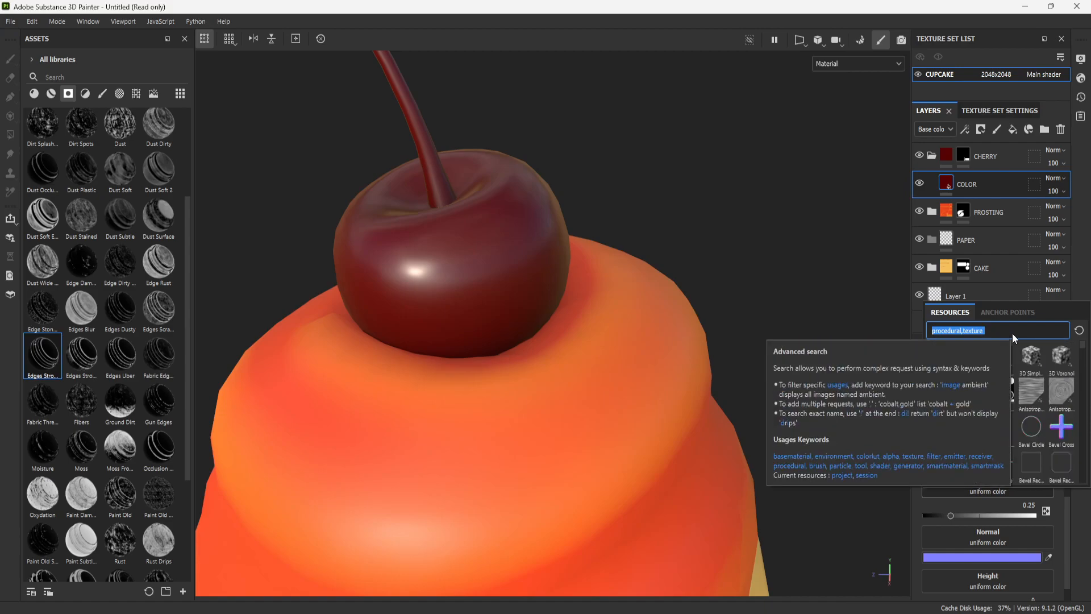
type("spot")
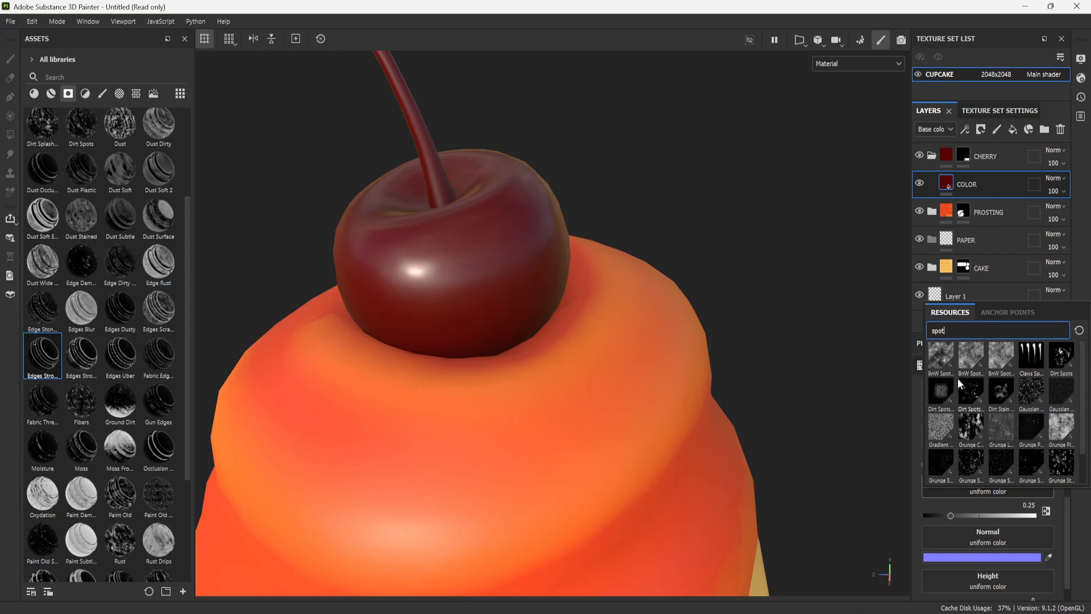
mouse_move(947, 364)
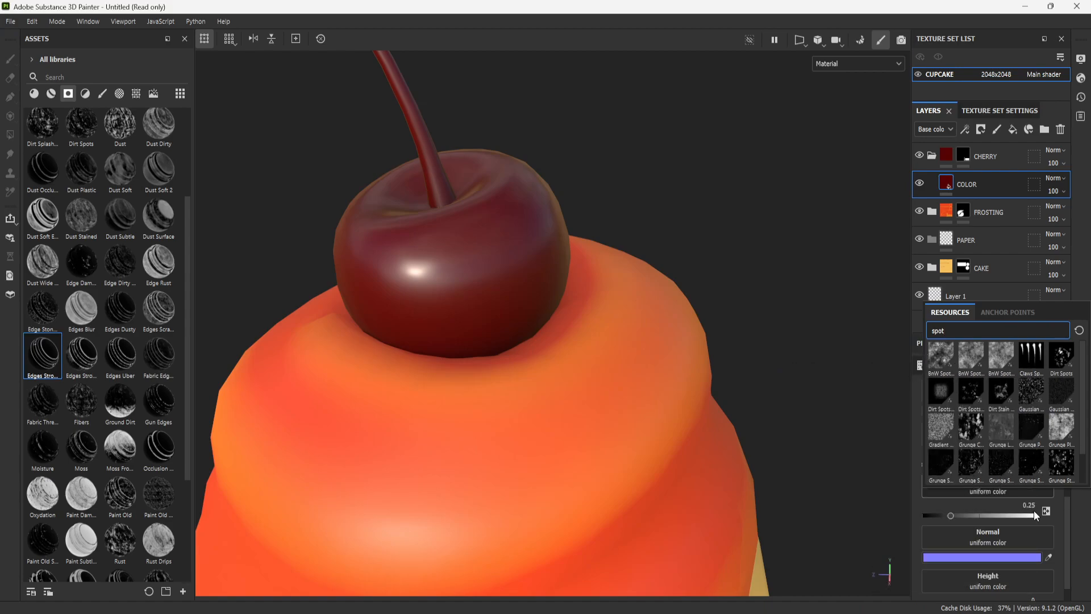
left_click(941, 353)
scroll(663, 306, "down", 5)
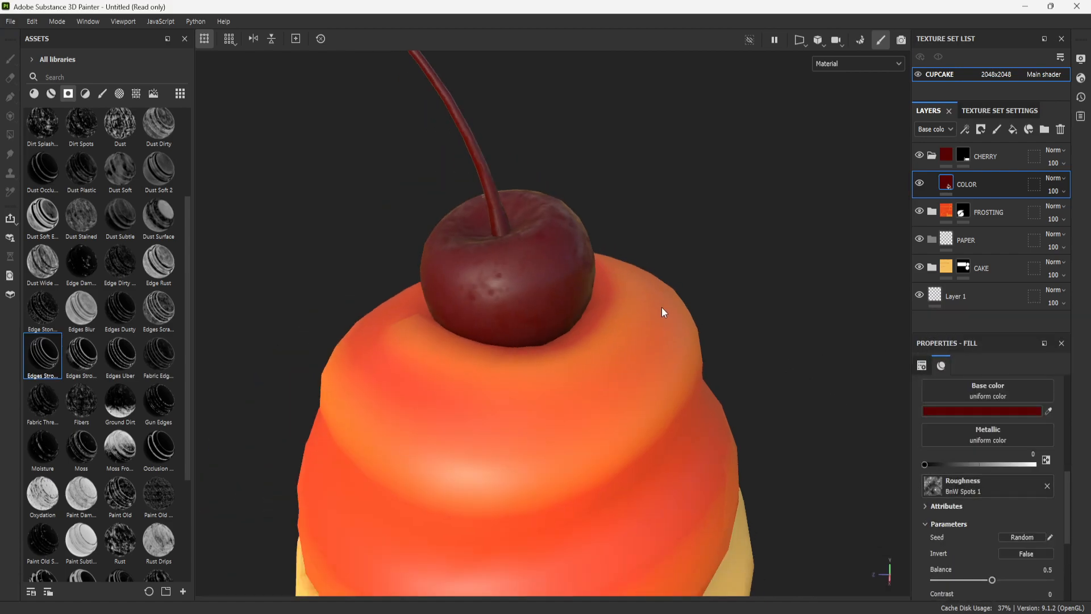
scroll(561, 279, "up", 6)
left_click_drag(667, 402, 720, 344, "alt")
scroll(800, 377, "down", 4)
scroll(650, 361, "up", 4)
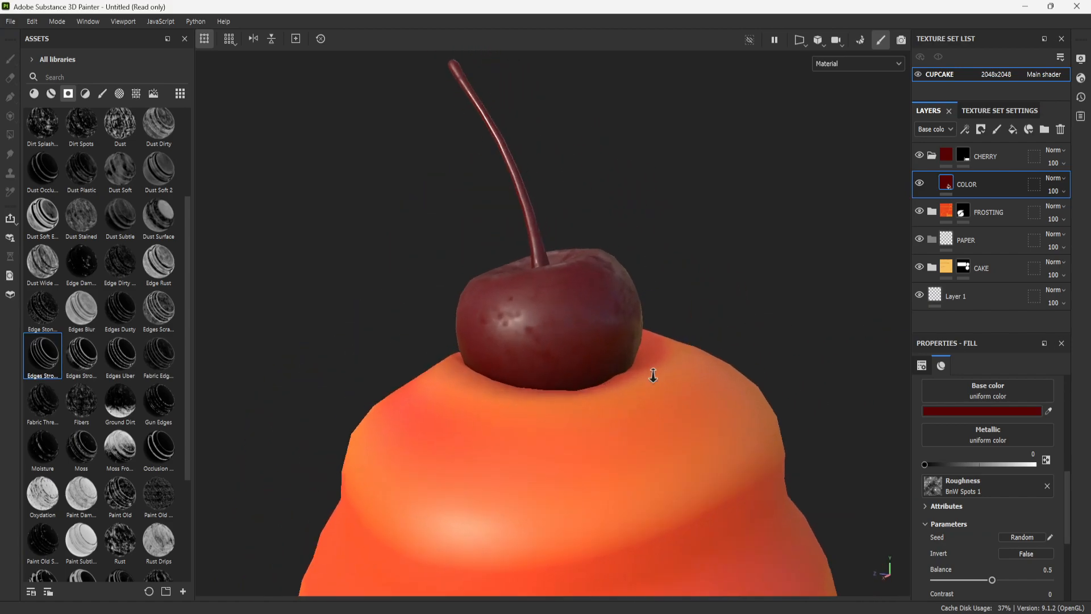
- Set the BnW Spots 1 roughness map's Balance to 0.52 and Contrast to 0.26
scroll(1017, 506, "down", 4)
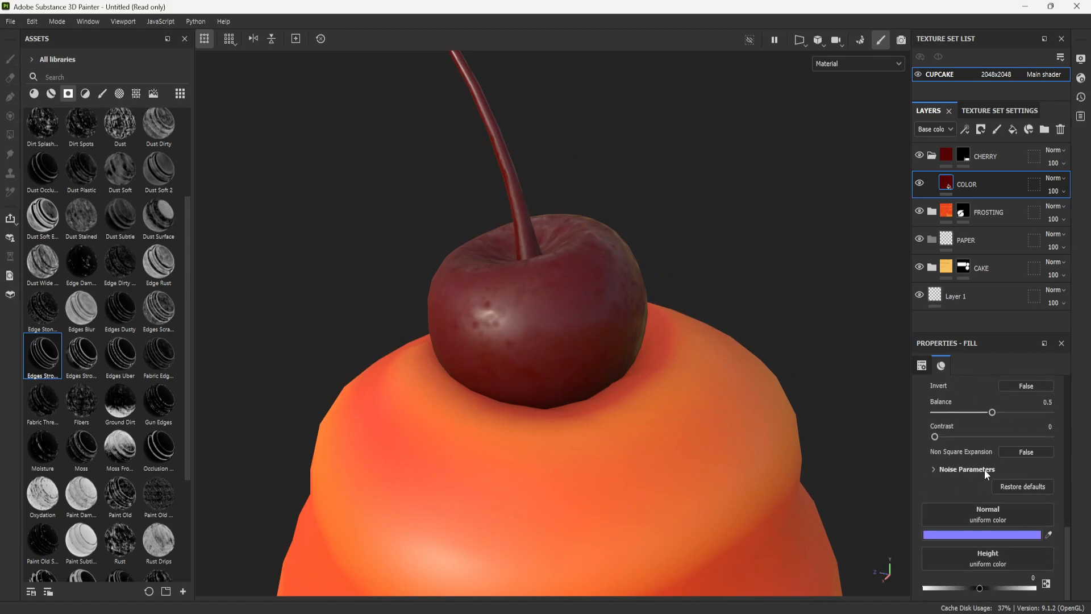
scroll(982, 475, "up", 1)
mouse_move(937, 473)
left_mouse_down()
mouse_move(997, 458)
mouse_move(953, 448)
mouse_move(995, 448)
mouse_move(987, 473)
mouse_move(879, 475)
mouse_move(966, 473)
mouse_move(994, 447)
left_mouse_up()
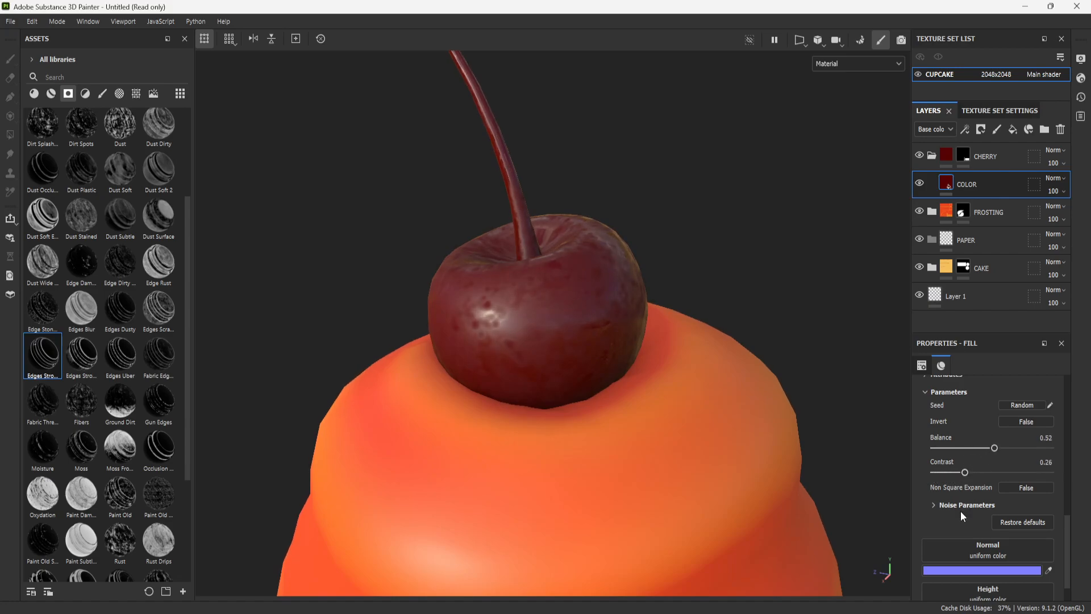
- Set the roughness map's Noise Parameters to Scale 4, Disorder 0.24 and Roughness 0.71
scroll(960, 510, "down", 1)
left_click(976, 469)
scroll(976, 470, "down", 2)
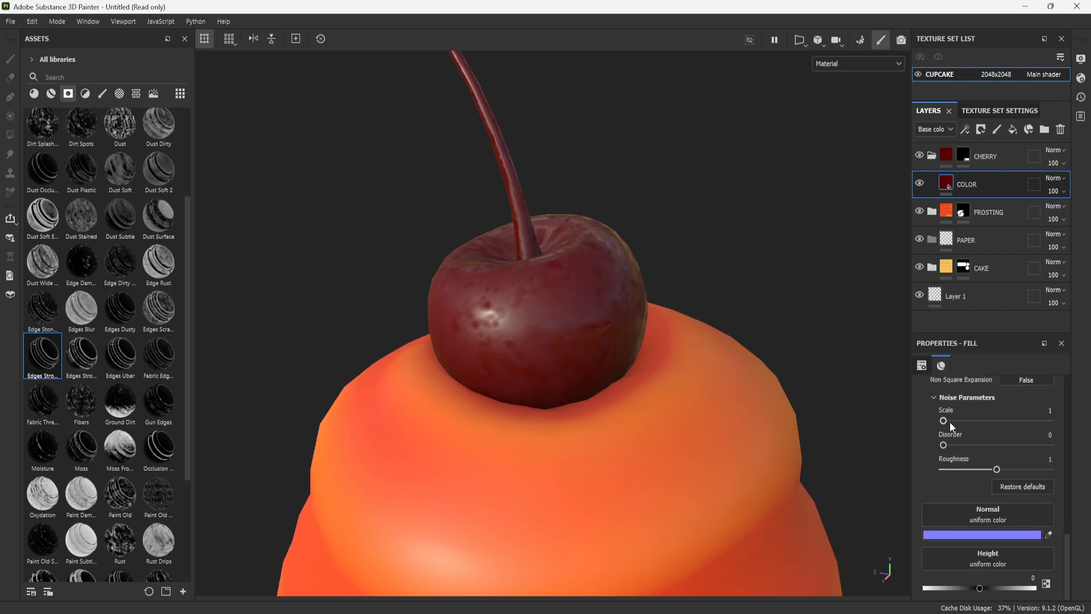
left_click_drag(957, 420, 989, 420)
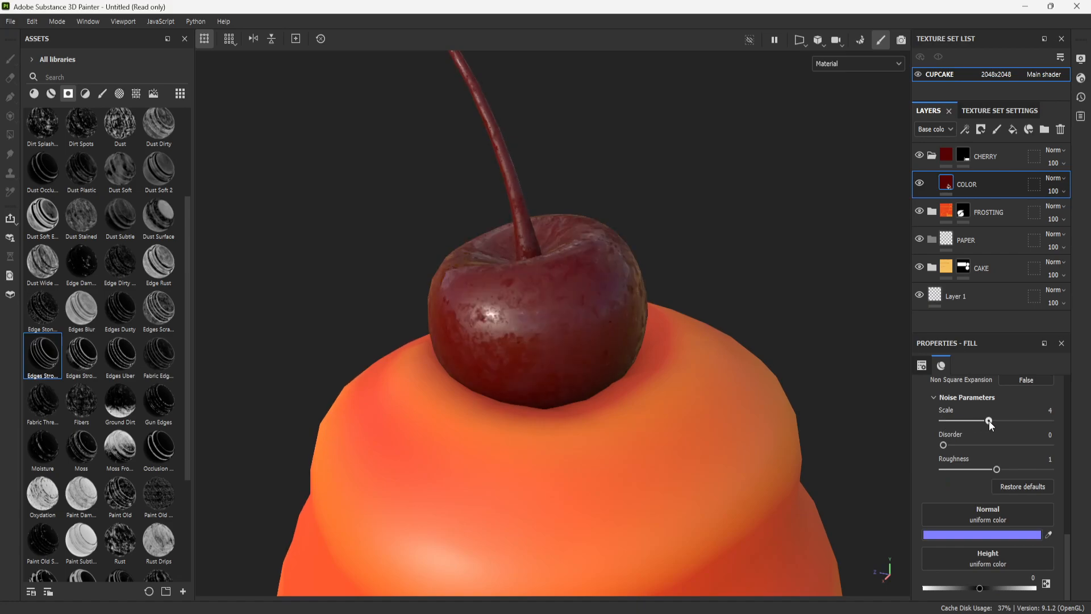
left_click_drag(944, 445, 980, 474)
- Inspect the cherry's spotted surface reflections from several angles, both close up and with the whole cupcake in view
scroll(608, 383, "down", 3)
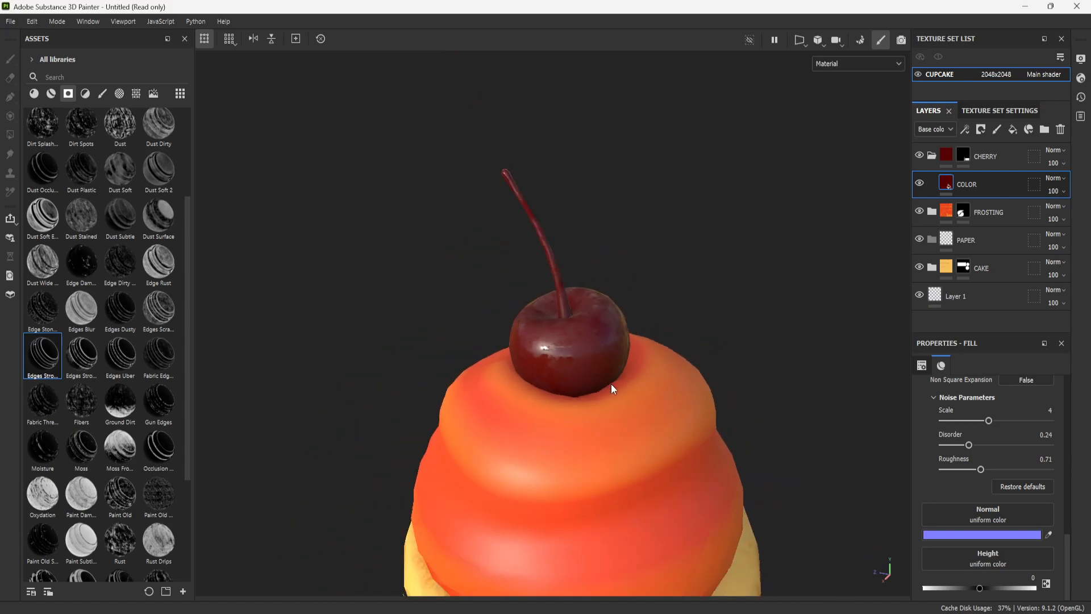
scroll(608, 386, "down", 3)
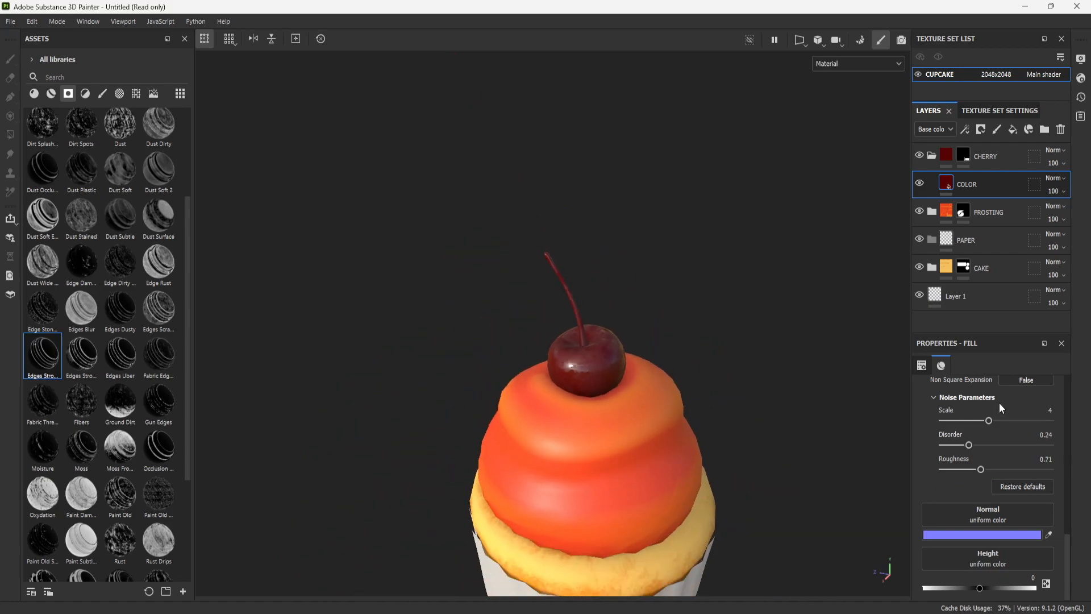
scroll(998, 402, "up", 10)
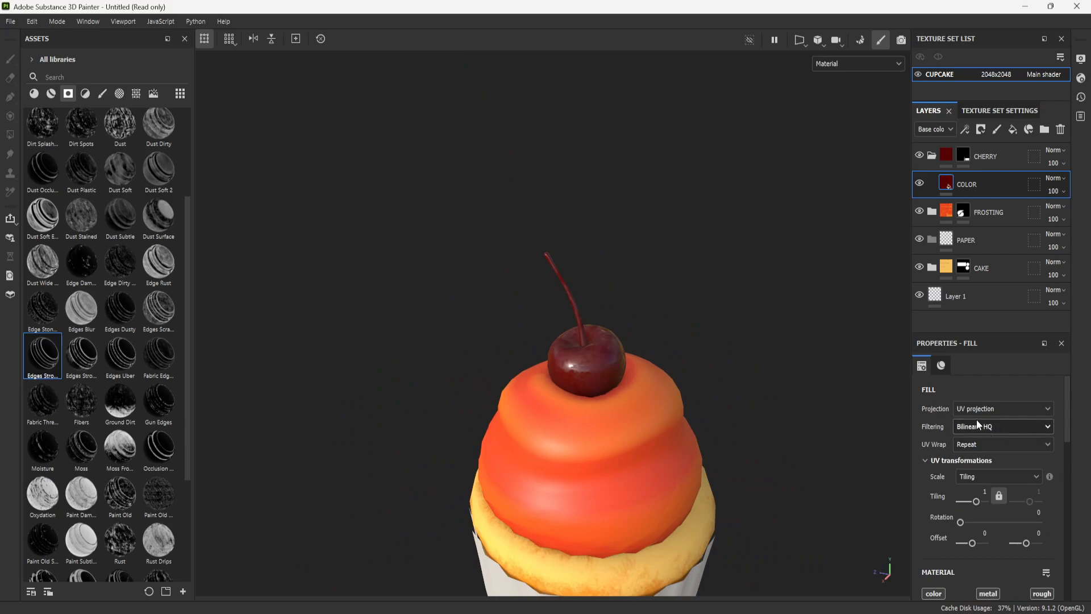
scroll(974, 471, "down", 10)
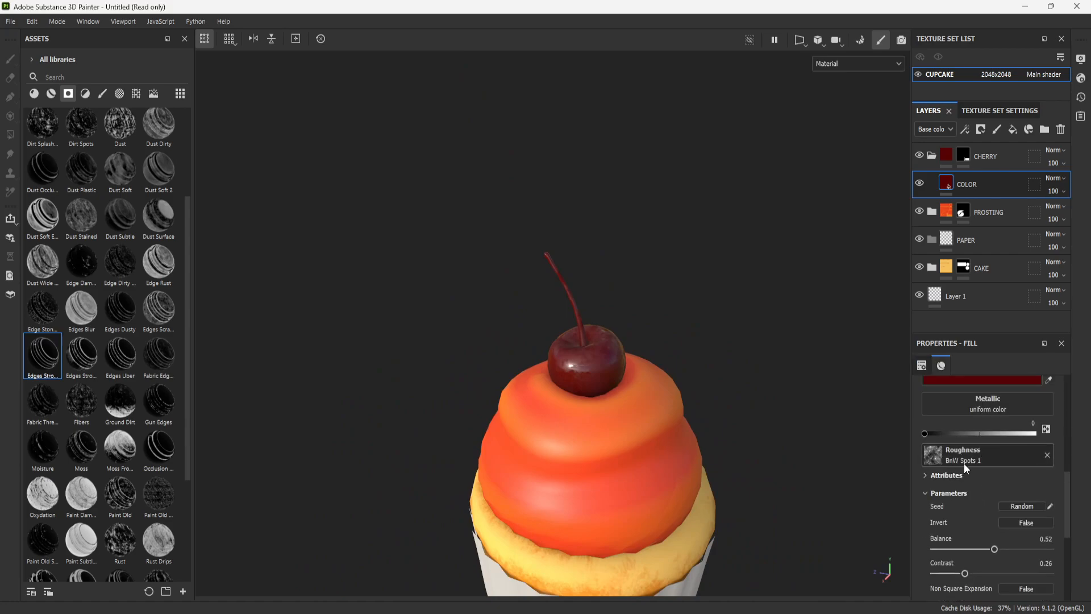
left_click_drag(699, 458, 541, 329, "alt")
left_click_drag(540, 392, 681, 448, "alt")
right_click_drag(680, 444, 574, 425, "alt")
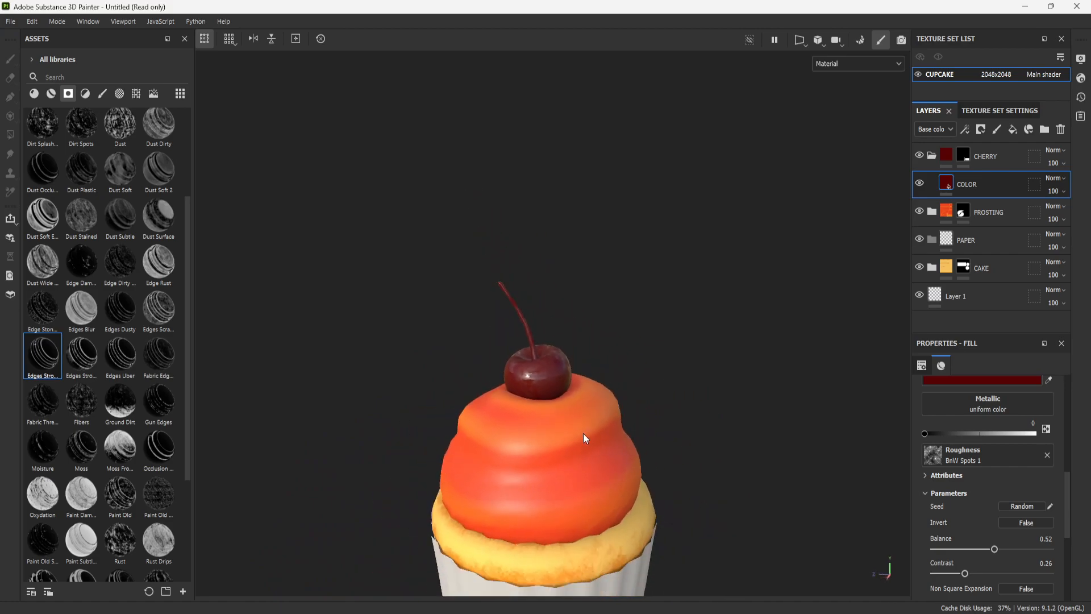
middle_click_drag(574, 425, 642, 373, "alt")
right_click_drag(642, 373, 567, 325, "alt")
middle_click_drag(648, 397, 665, 443, "alt")
right_click_drag(665, 443, 689, 451, "alt")
left_click_drag(689, 450, 659, 440, "alt")
right_click_drag(602, 398, 640, 424, "alt")
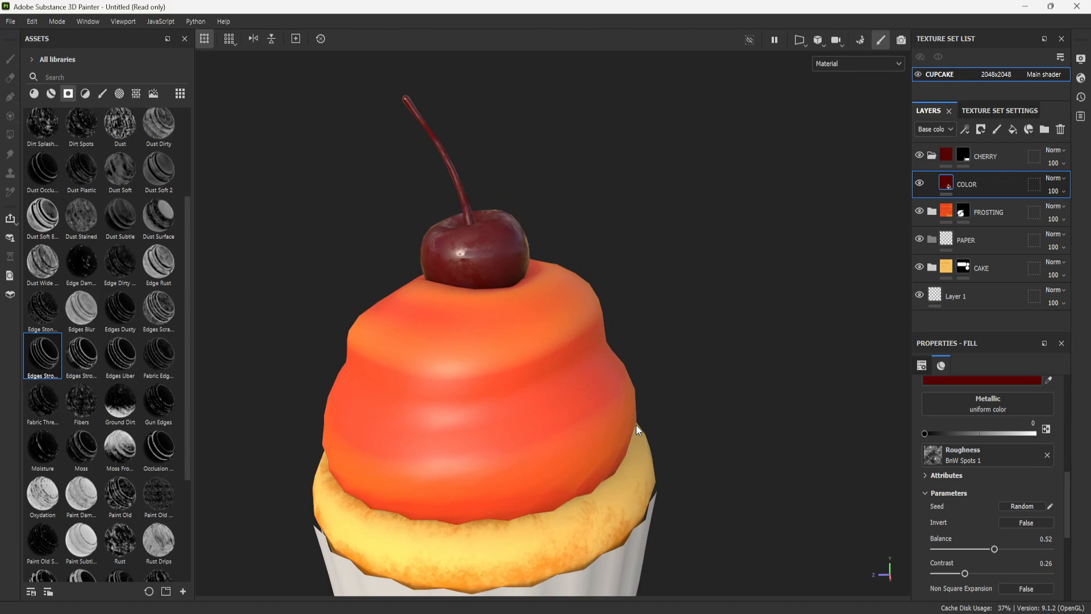
right_click_drag(613, 424, 614, 389, "alt")
middle_click_drag(628, 389, 666, 441, "alt")
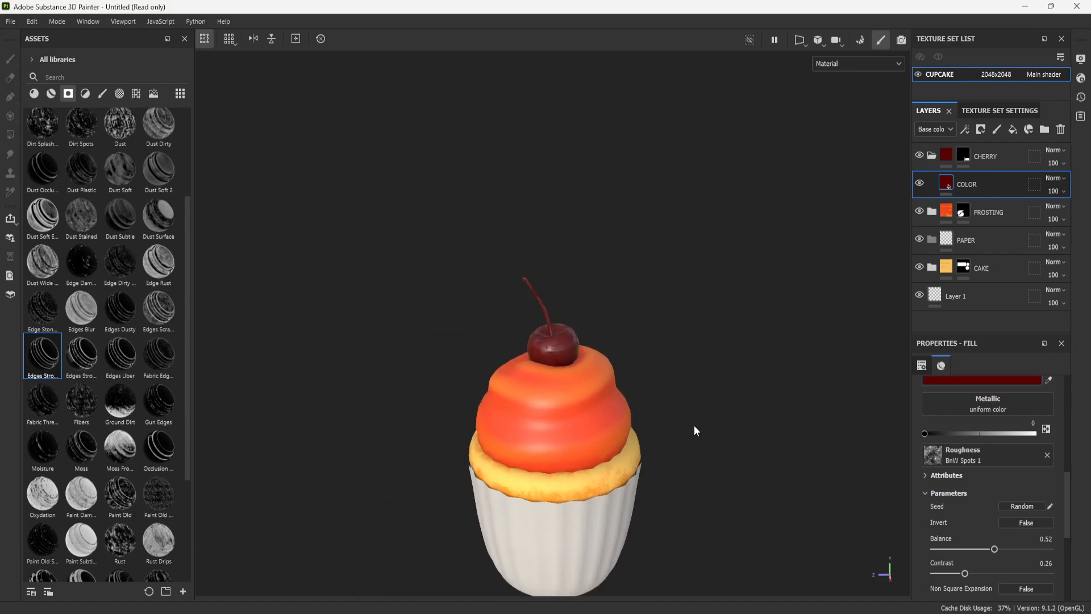
left_click_drag(708, 441, 701, 379, "alt")
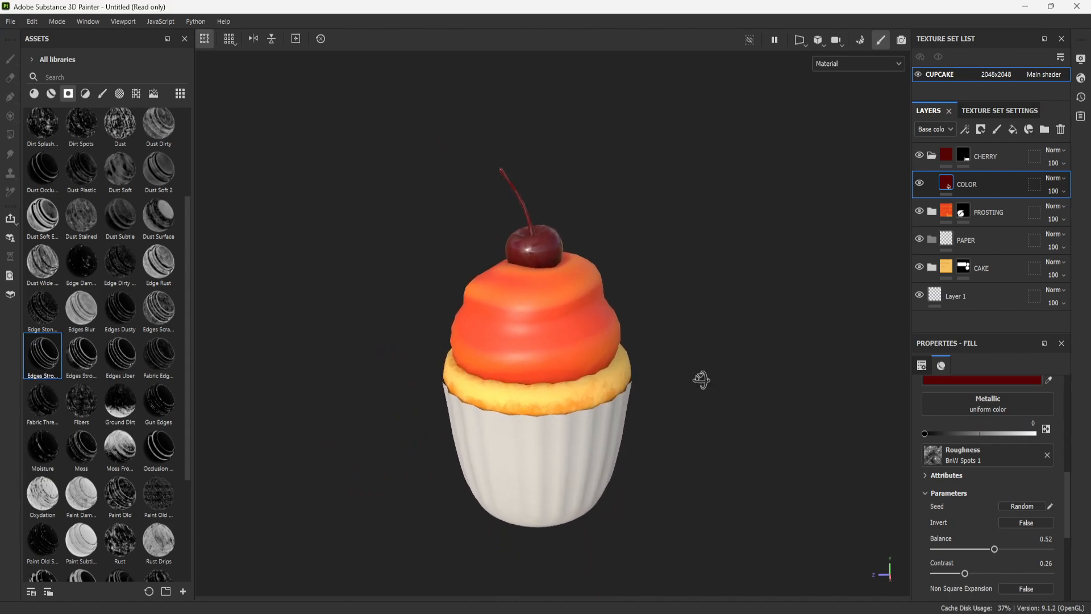
- Collapse the CHERRY folder and review the textured cupcake from different angles
left_click(932, 156)
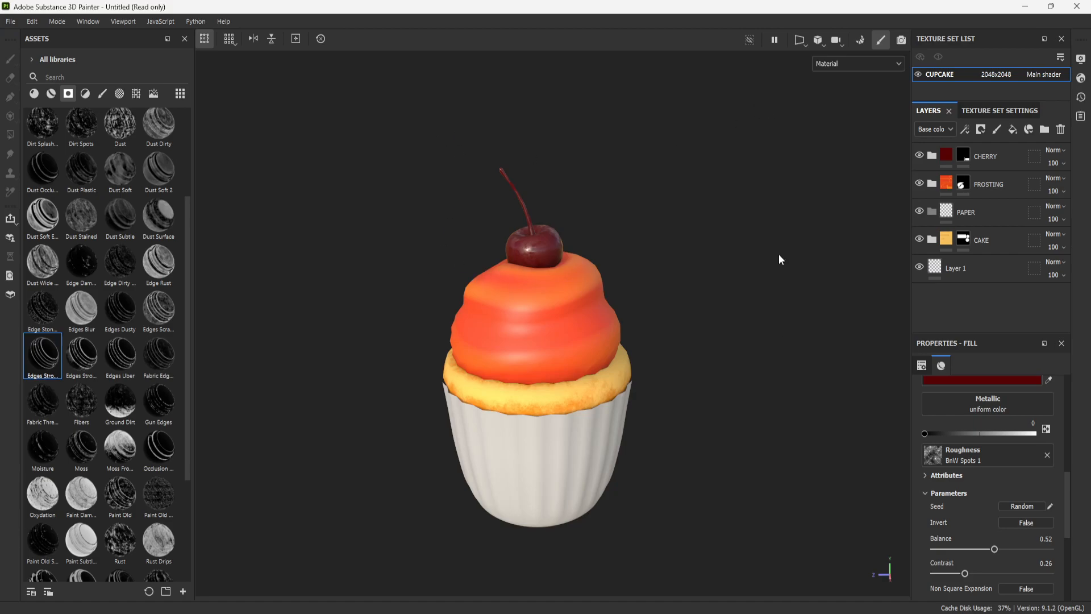
middle_click_drag(603, 380, 570, 372, "alt")
right_click_drag(631, 372, 647, 422, "alt")
middle_click_drag(645, 317, 658, 329, "alt")
right_click_drag(671, 327, 683, 307, "alt")
left_click_drag(683, 308, 678, 325, "alt")
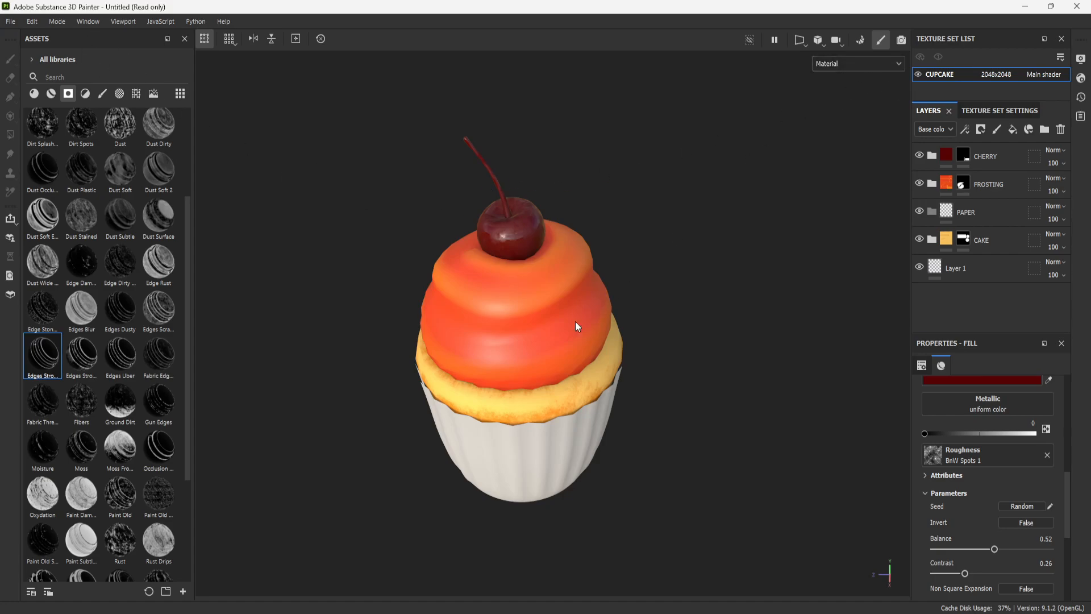
- Preview the cupcake in Iray rendering mode from several angles and distances, and return to Painting mode
left_click(61, 25)
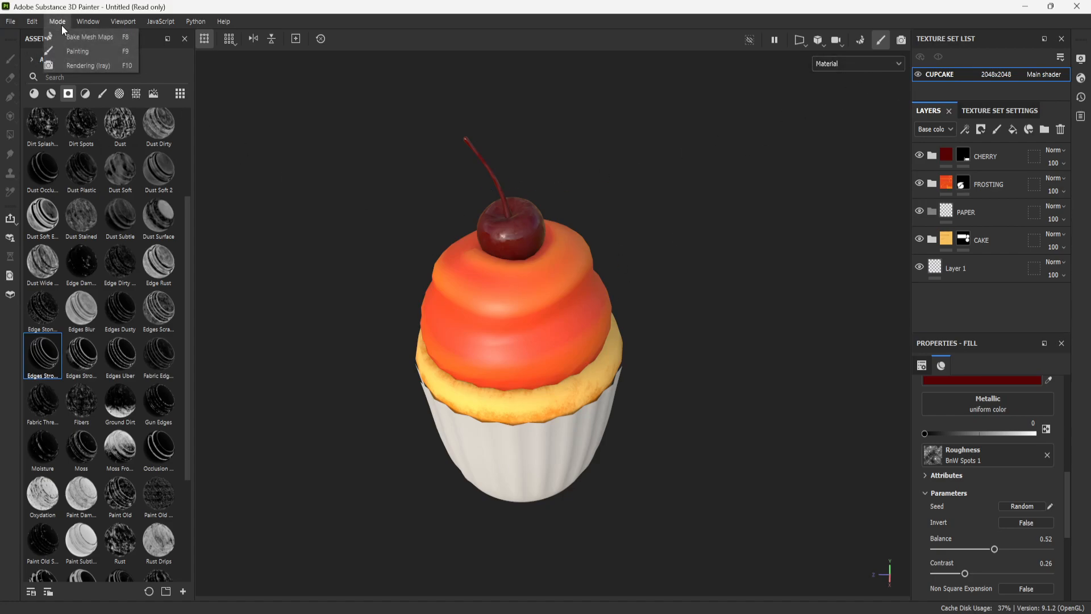
left_click(84, 62)
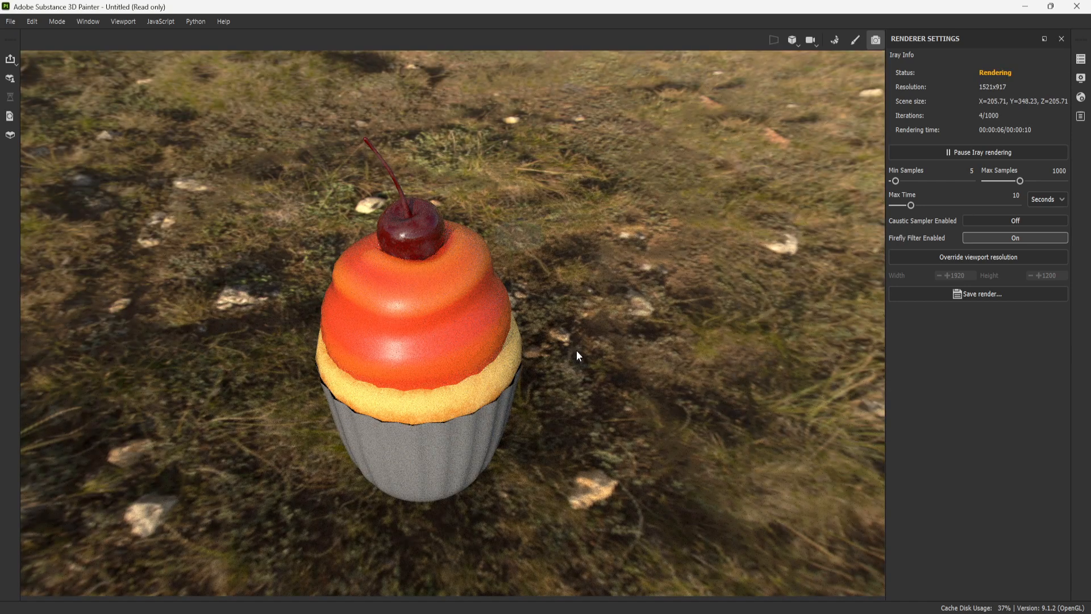
right_click_drag(569, 353, 531, 350, "alt")
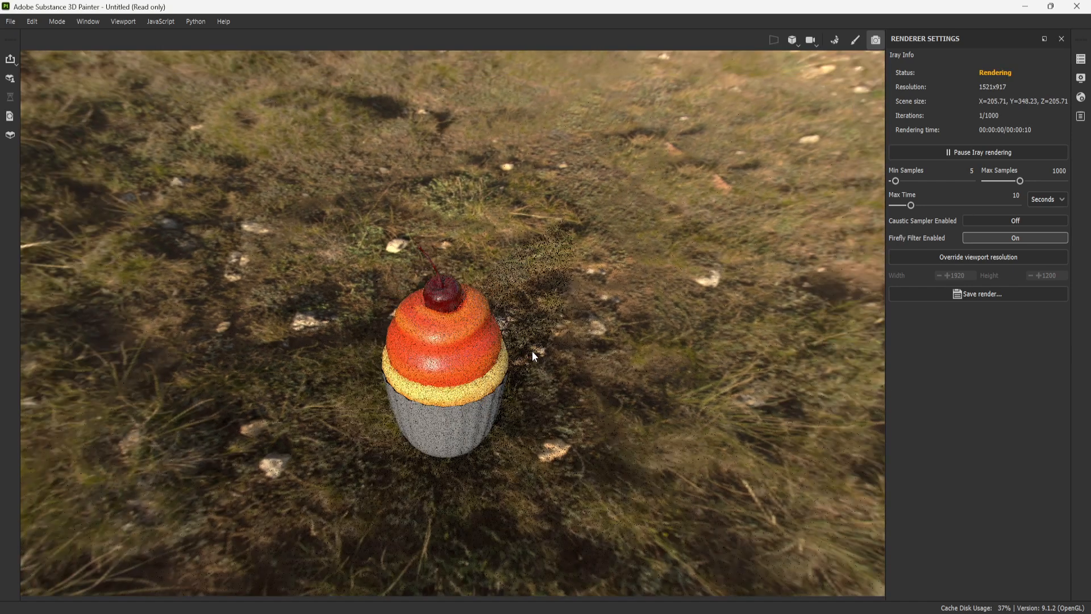
middle_click_drag(533, 351, 598, 311, "alt")
left_click_drag(608, 331, 631, 290, "alt")
middle_click_drag(636, 312, 578, 250, "alt")
right_click_drag(577, 250, 636, 391, "alt")
mouse_move(621, 309)
left_mouse_down("alt")
mouse_move(649, 335)
mouse_move(659, 321)
mouse_move(635, 316)
left_mouse_up("alt")
right_click_drag(635, 316, 602, 260, "alt")
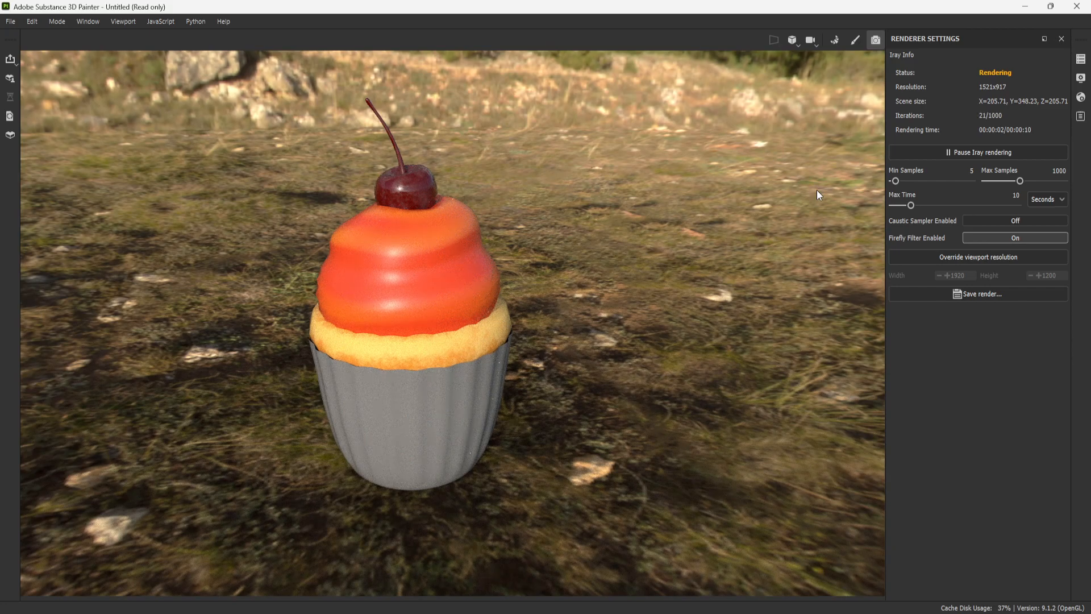
right_click_drag(619, 297, 560, 392, "alt")
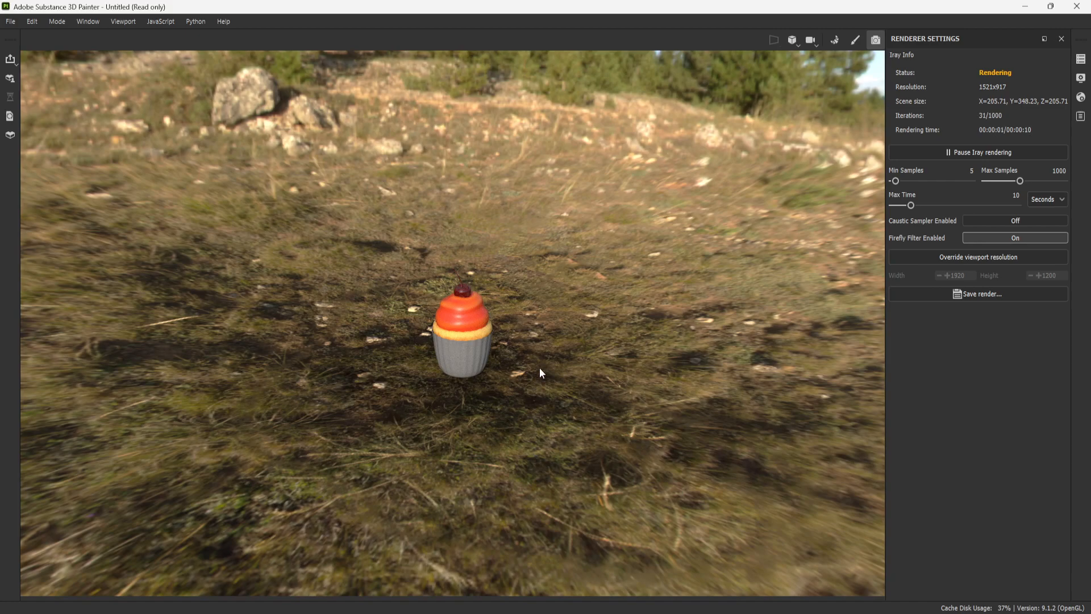
scroll(540, 363, "up", 5)
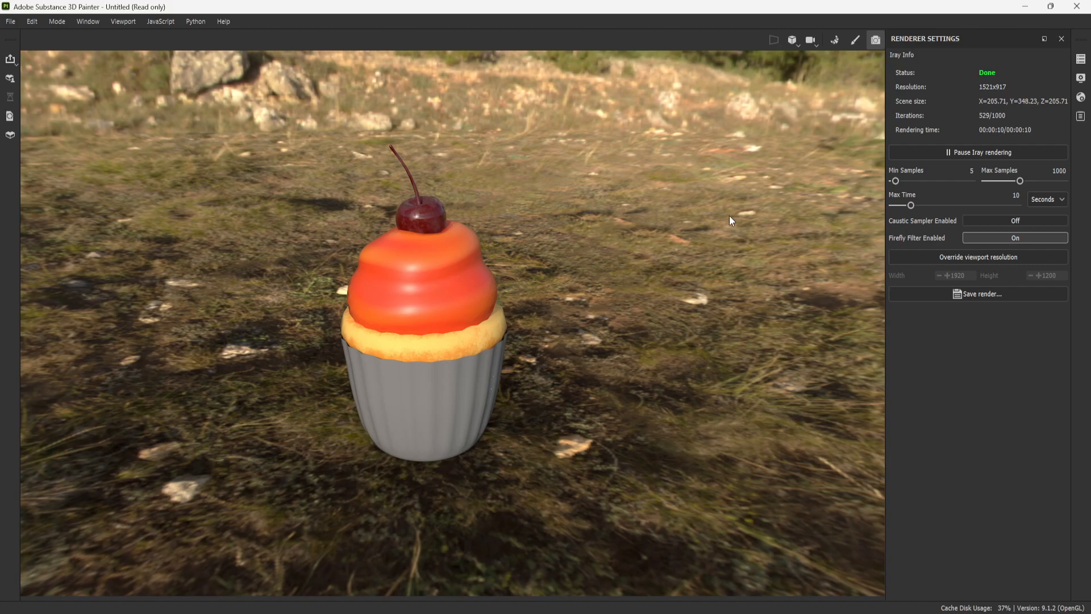
left_click(59, 22)
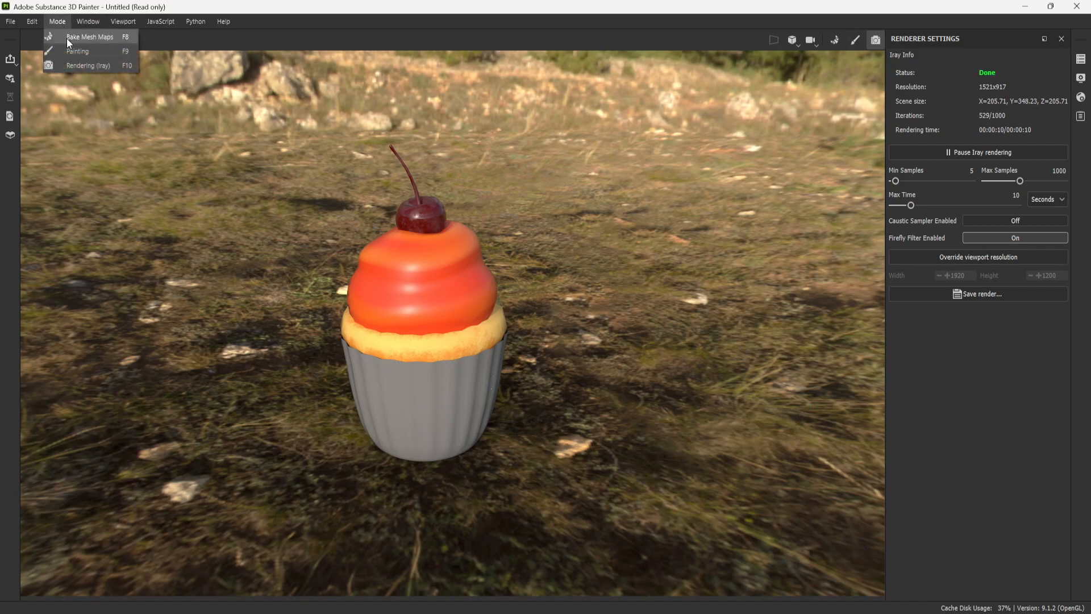
left_click(82, 52)
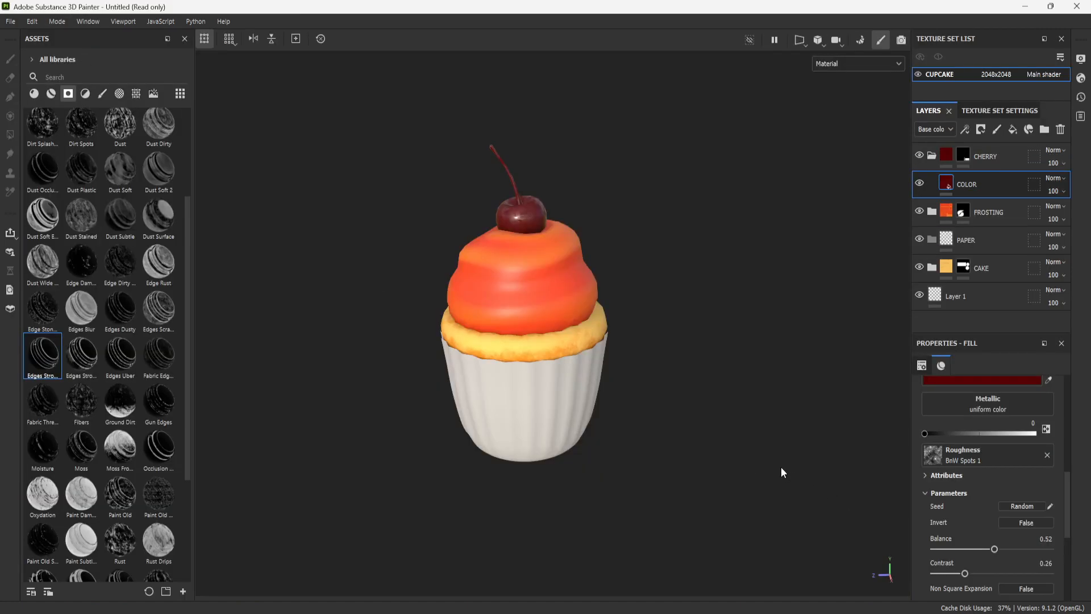